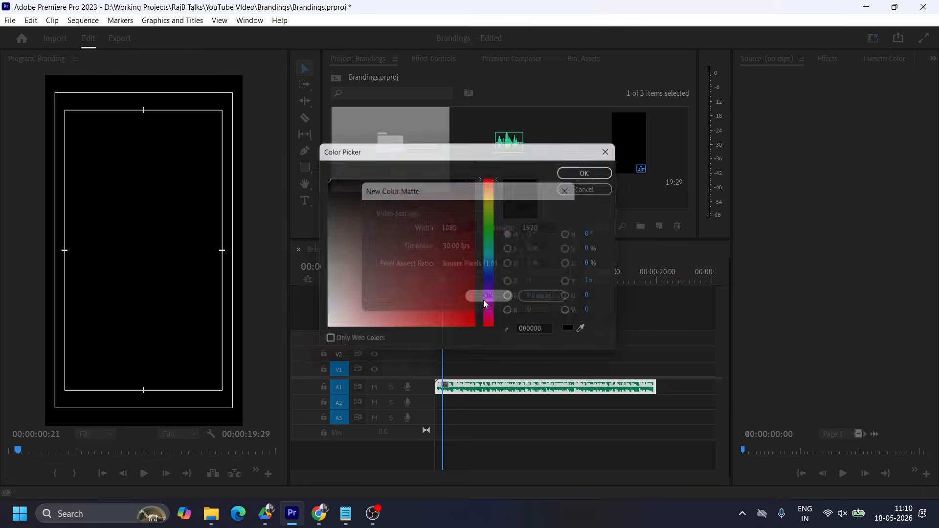
- Create a white FFFFFF color matte named Color Matte and place it on track V1 at the sequence start
left_click_drag(341, 319, 304, 346)
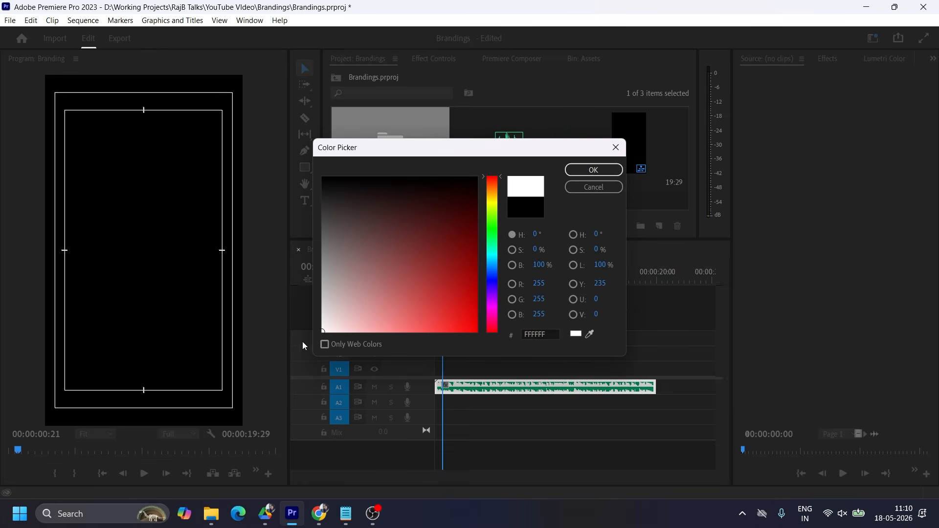
left_click(594, 169)
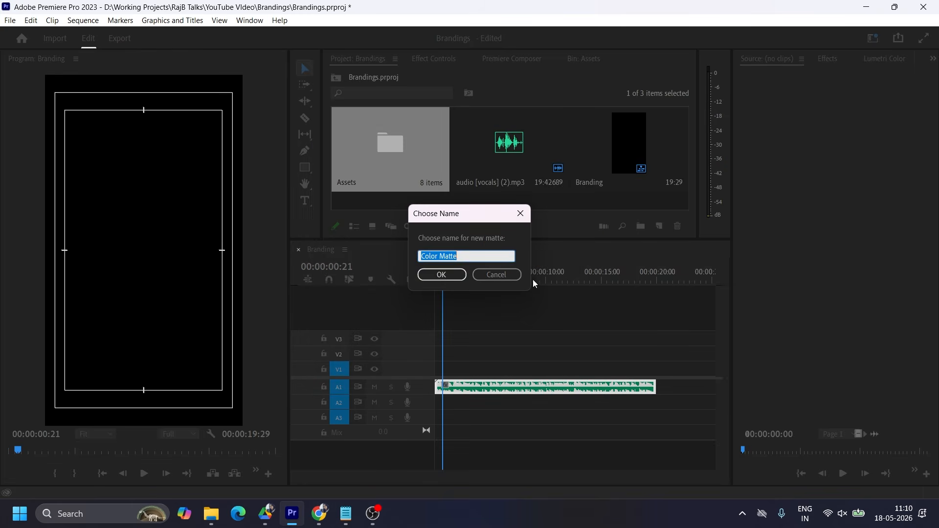
left_click(445, 272)
left_click_drag(615, 161, 414, 376)
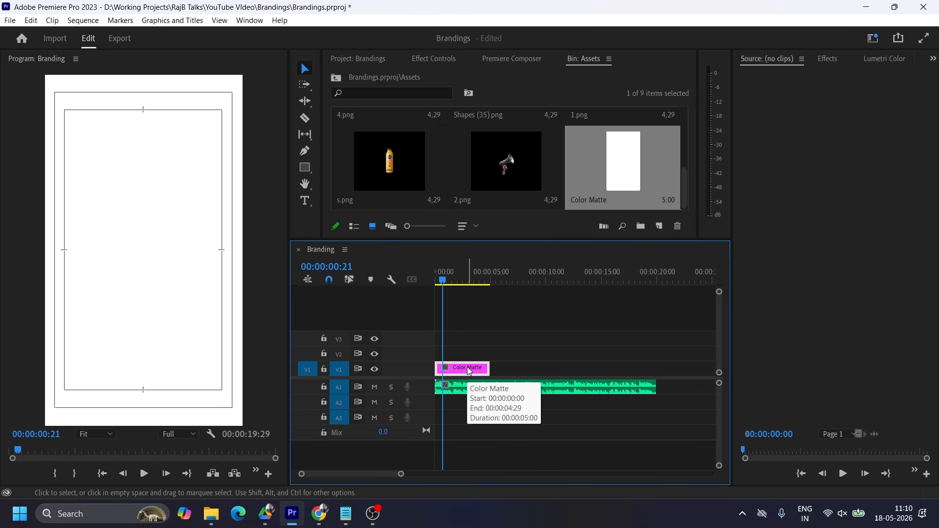
- Apply the 4-Color Gradient effect to the Color Matte clip and show its position and color settings
left_click(829, 59)
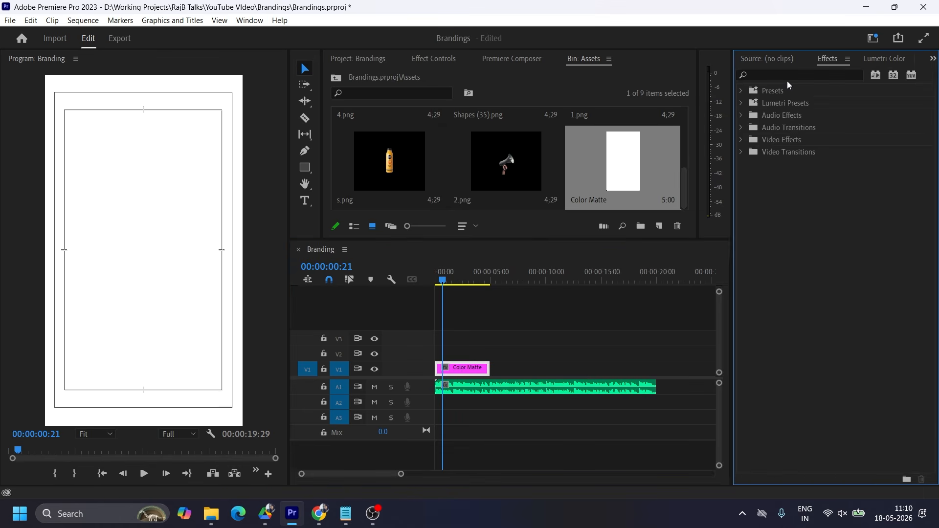
left_click(780, 75)
type("4")
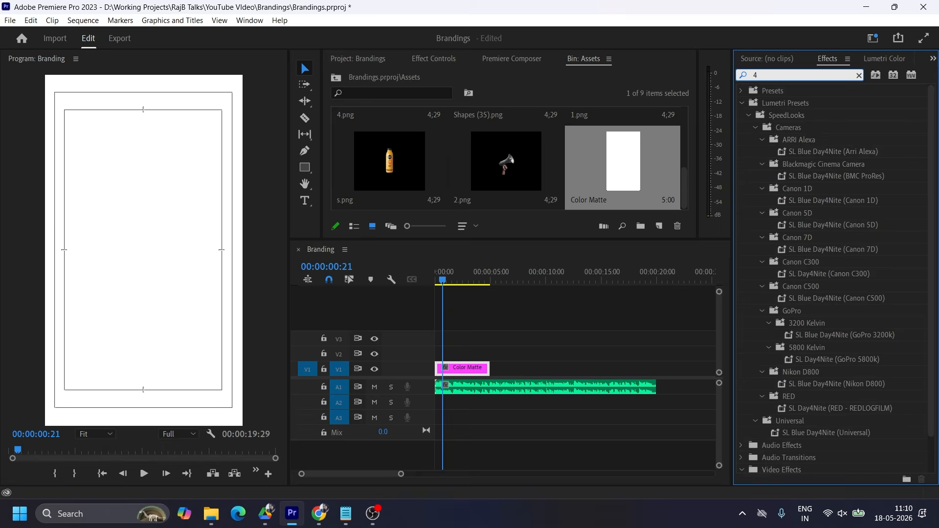
type(" colo")
double_click(801, 164)
scroll(449, 147, "down", 5)
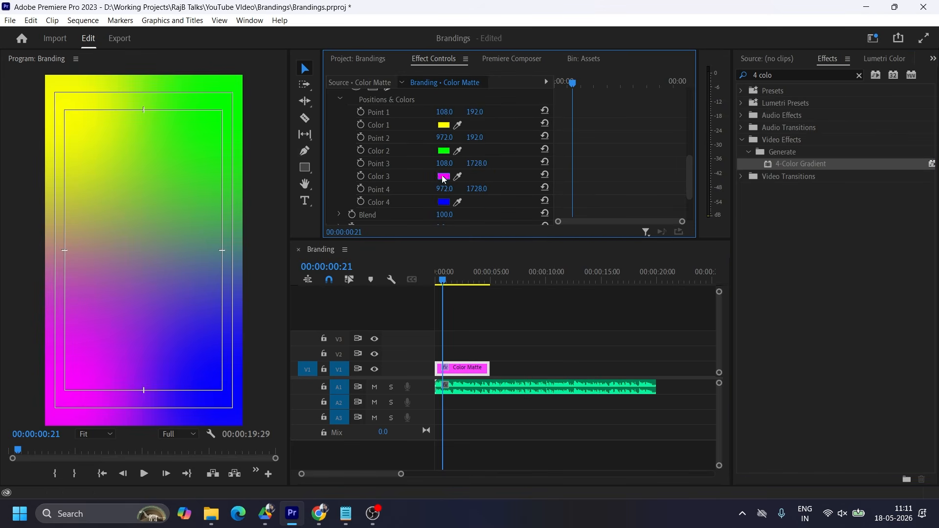
- Set Color 1 and Color 4 of the gradient to white FFFFFF
left_click(444, 125)
left_click_drag(354, 315, 273, 345)
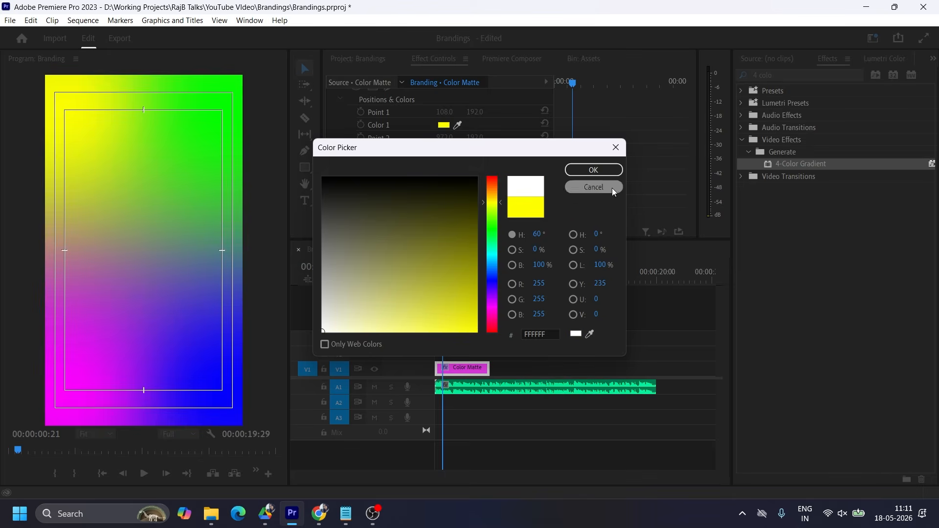
left_click(586, 173)
left_click(443, 202)
left_click_drag(357, 315, 294, 342)
left_click(578, 174)
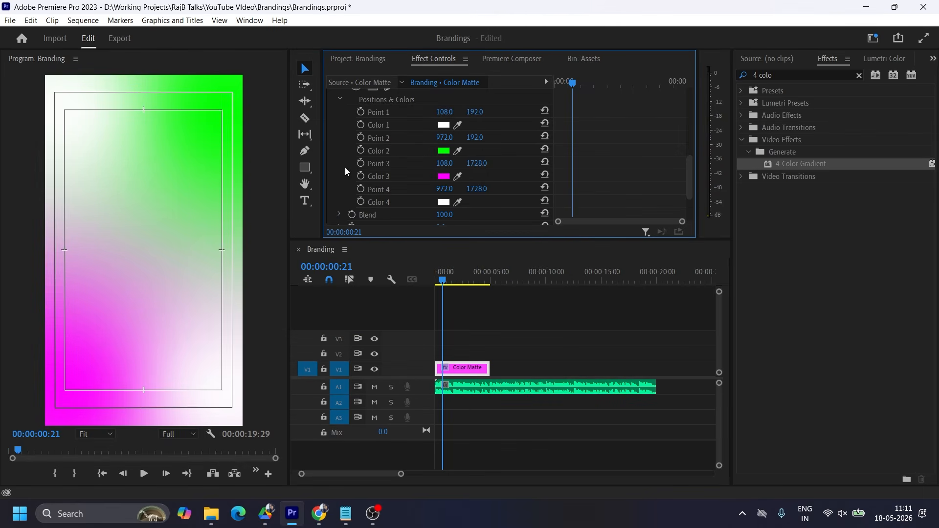
- Set Color 2 of the gradient to neutral grey BABABA
left_click(444, 151)
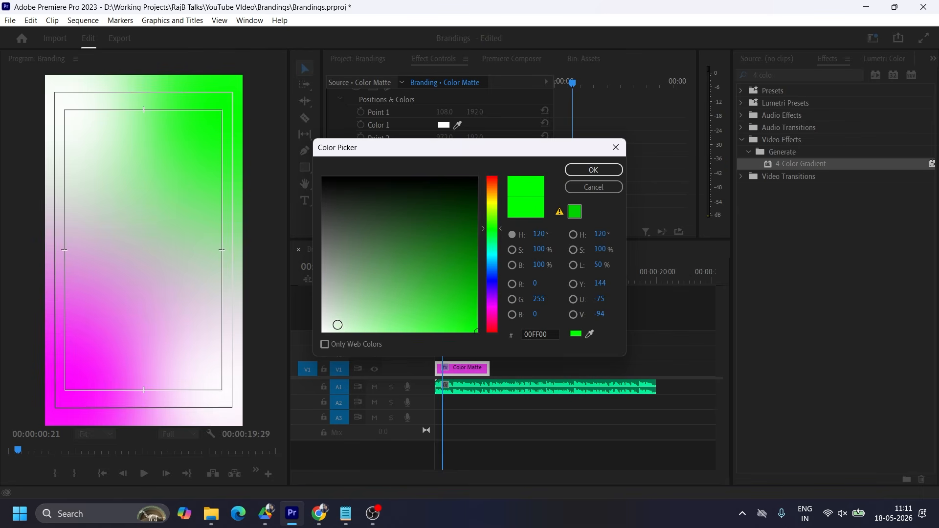
left_click_drag(342, 330, 346, 342)
left_click(590, 171)
left_click(443, 151)
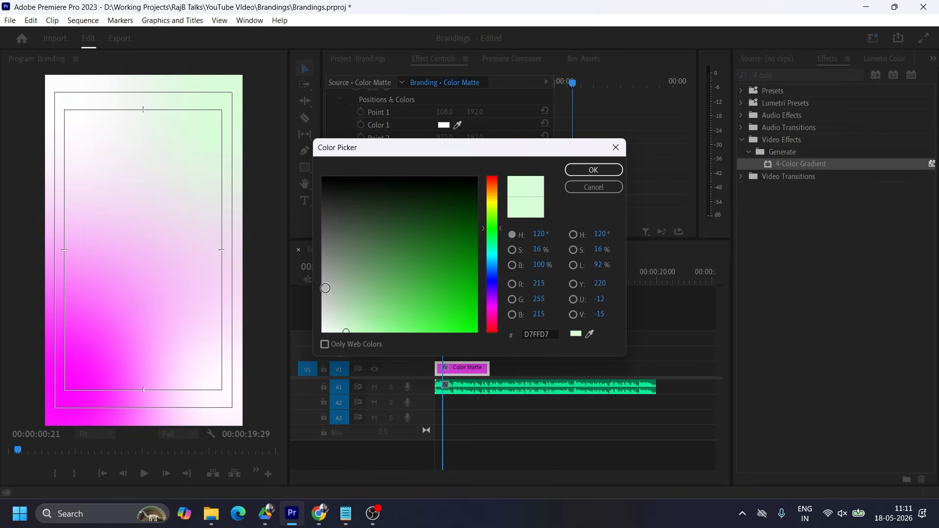
left_click(322, 275)
left_click_drag(325, 286, 320, 291)
left_click(538, 333)
key("Return")
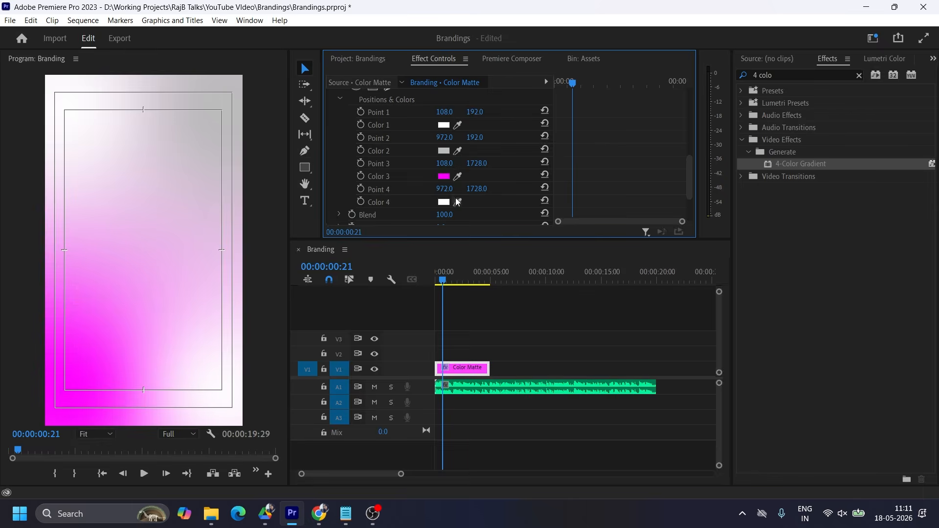
- Set Color 3 of the gradient to BABABA, matching Color 2
left_click(444, 176)
left_click(533, 336)
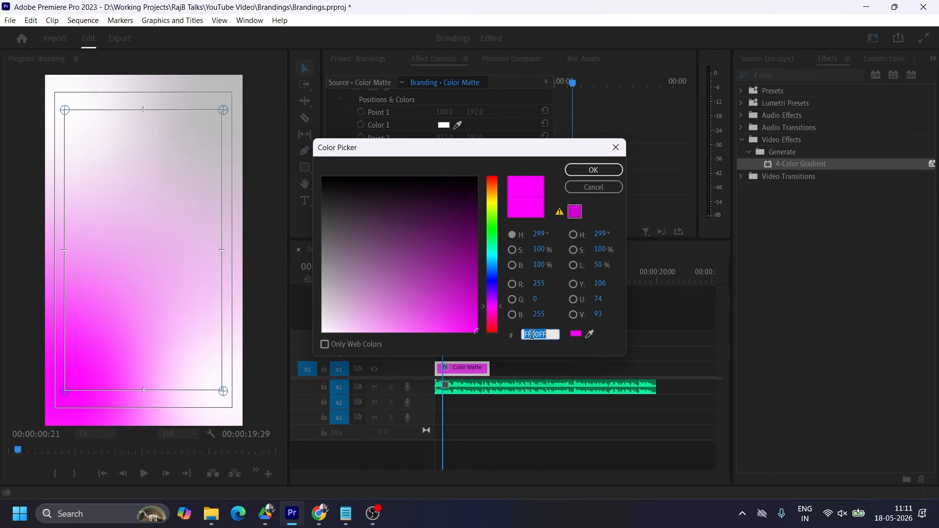
type("BABABA")
left_click(592, 170)
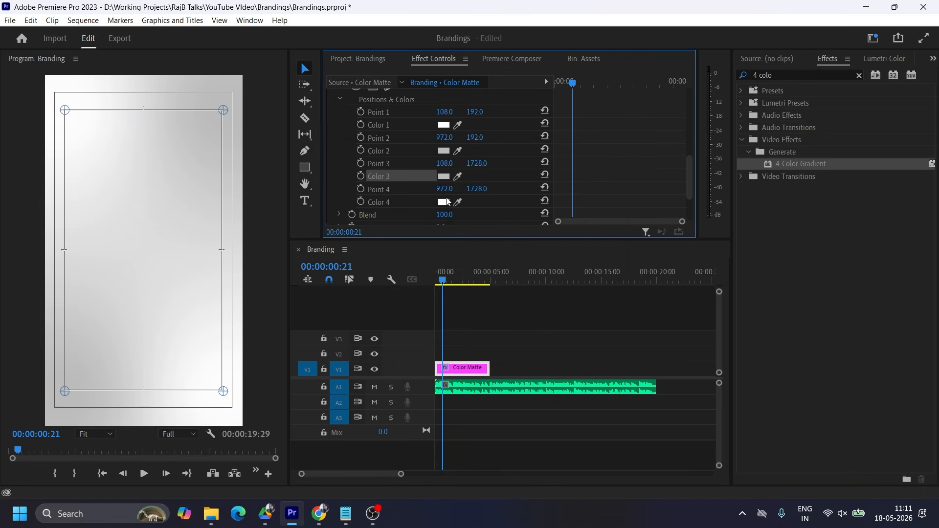
- Tint Color 1 and Color 4 of the gradient to a near-white pink, about FFF6F6
left_click(443, 126)
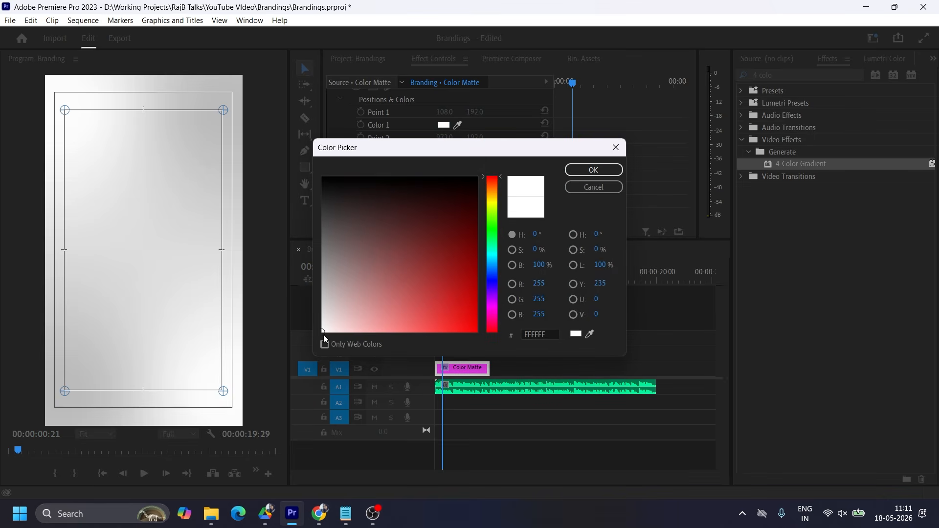
left_click_drag(323, 329, 325, 332)
left_click(593, 170)
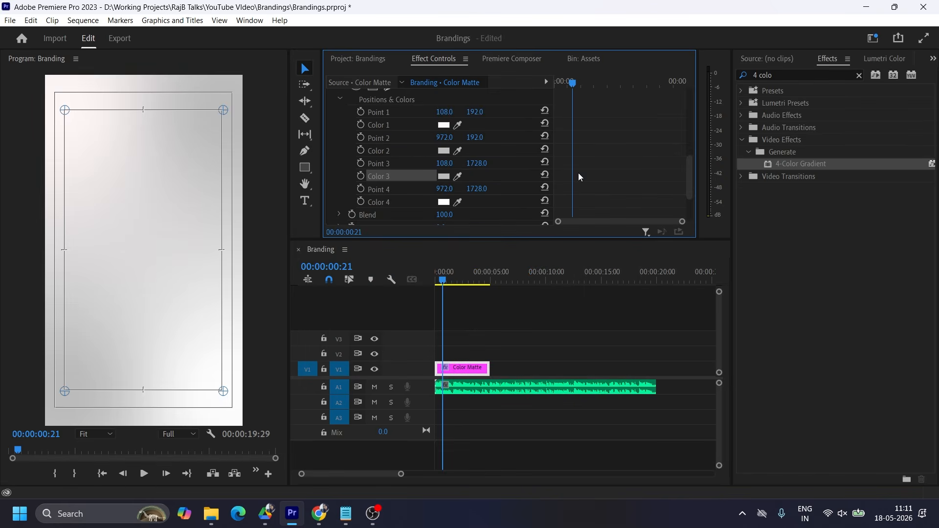
left_click(443, 202)
left_click(325, 332)
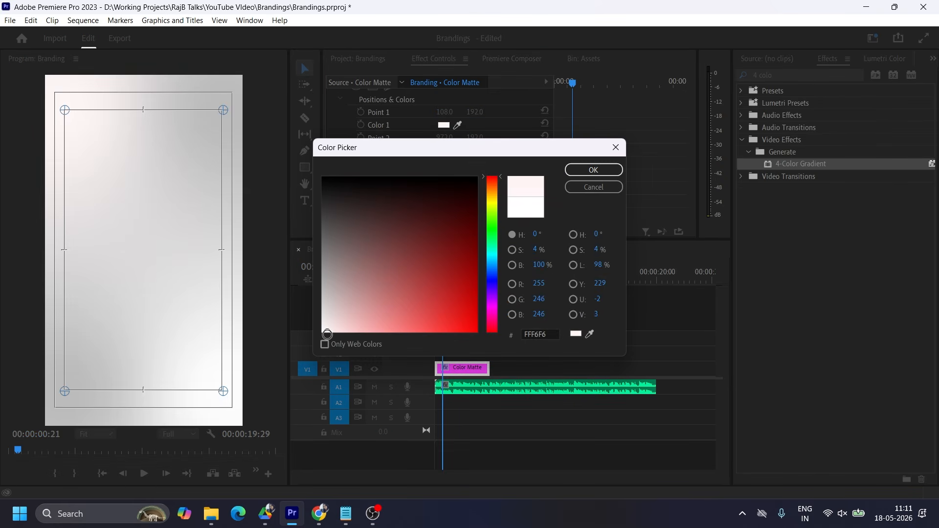
left_click(587, 171)
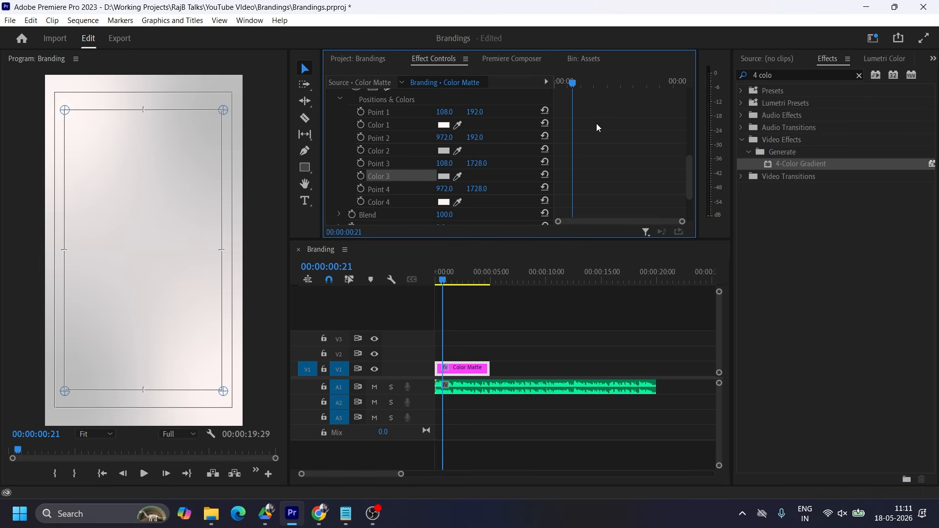
- Lighten Color 2 of the gradient to a very pale grey and use the same color for Color 3
left_click(443, 151)
left_click(322, 309)
left_click(528, 334)
key("Return")
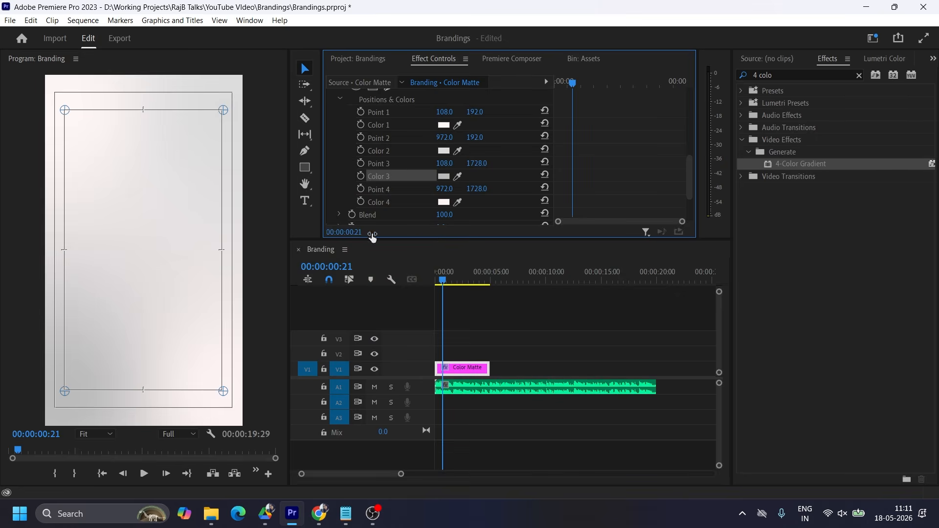
left_click(444, 176)
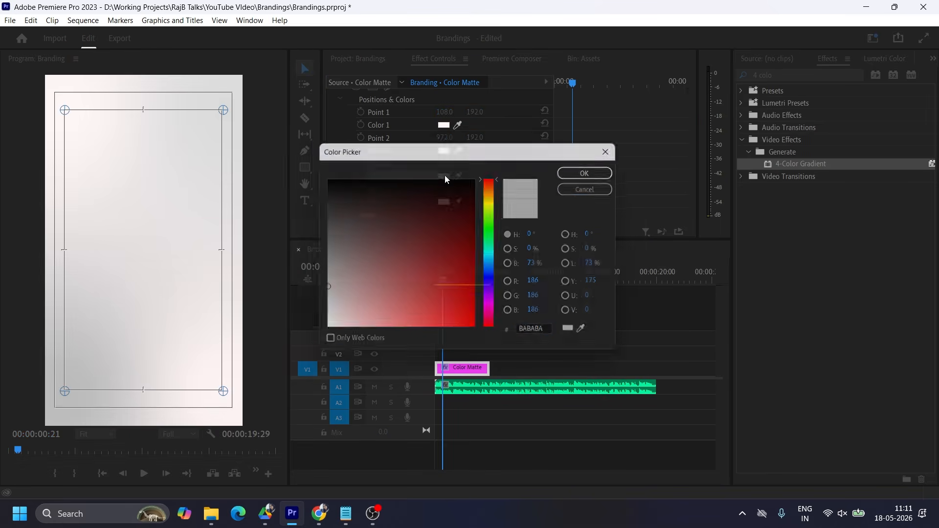
left_click(542, 334)
left_click(594, 170)
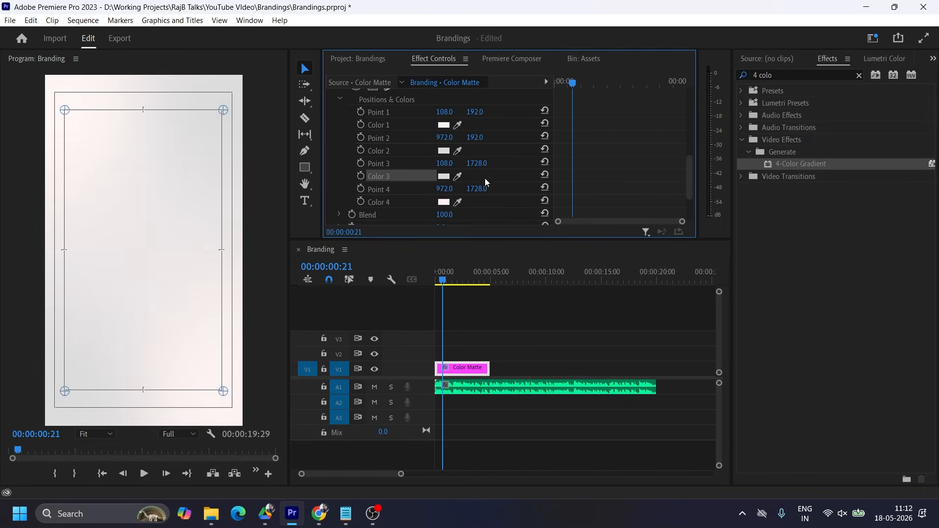
- Place 2.png from the Assets bin above the matte at the sequence start, with position 540, 1332 and scale 350
left_click(360, 57)
left_click_drag(438, 281, 428, 281)
double_click(391, 143)
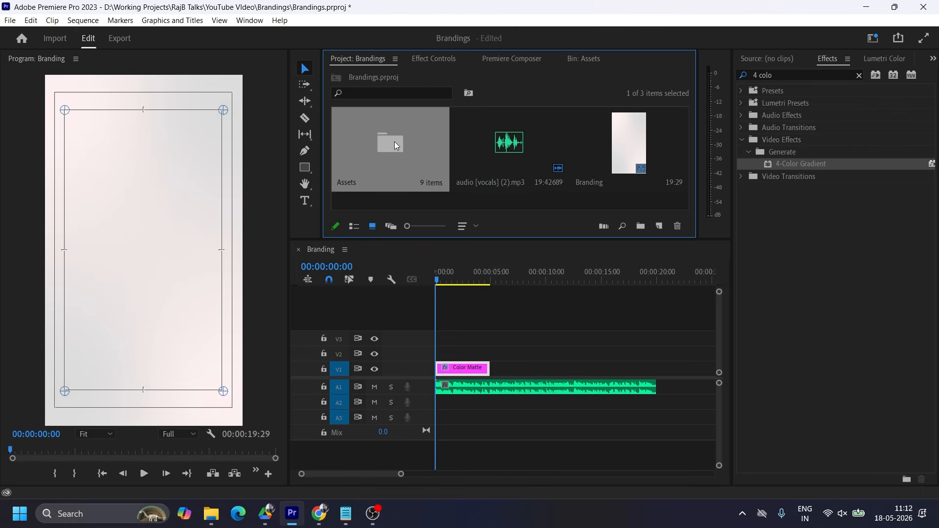
scroll(485, 168, "up", 3)
scroll(488, 170, "down", 3)
left_click_drag(492, 170, 443, 353)
left_click(433, 58)
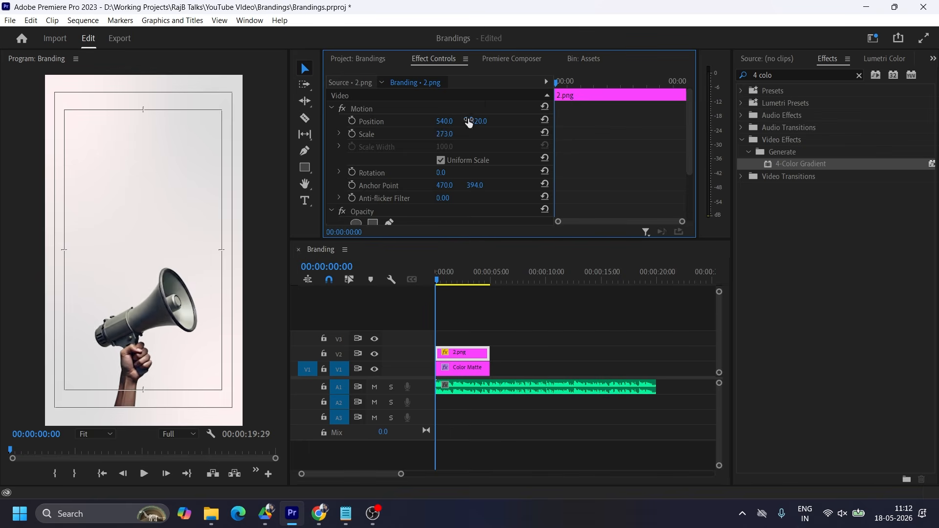
- Grade 2.png with exposure 0.9, contrast 33.3, highlights -13.9, shadows -10.3, whites 13.9, tint 1.8 and temperature about 17.6
left_click(878, 58)
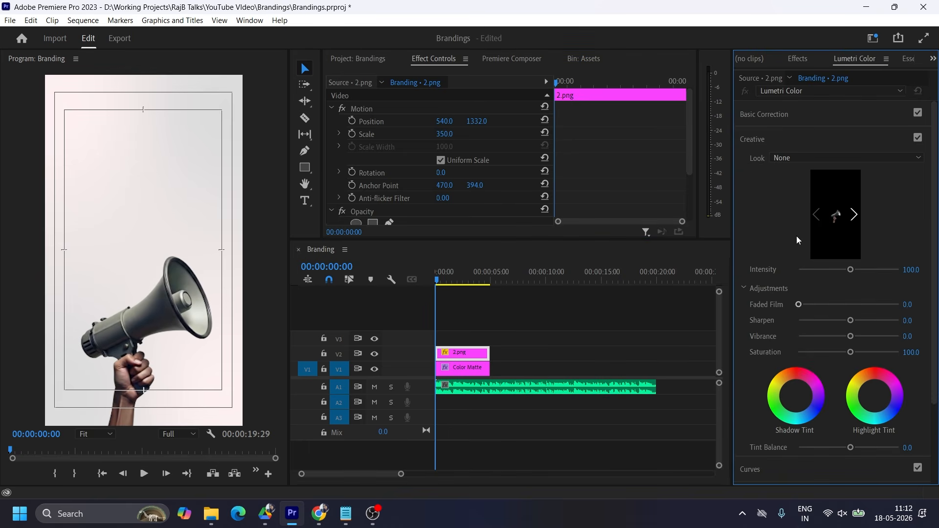
left_click(797, 120)
left_click_drag(851, 291, 865, 306)
left_click_drag(855, 292, 858, 292)
left_click_drag(850, 324, 855, 354)
mouse_move(851, 225)
left_mouse_down()
mouse_move(862, 225)
mouse_move(854, 225)
left_mouse_up()
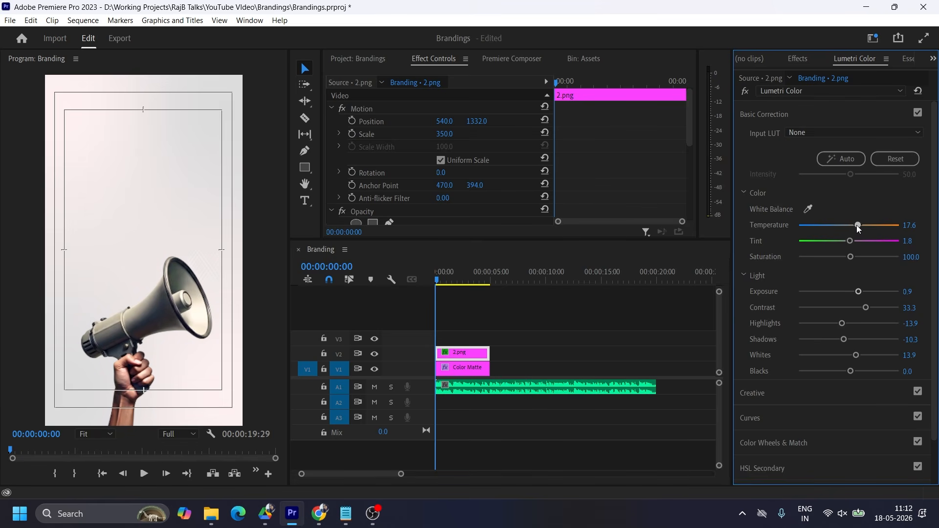
- Adjust the midpoint of the RGB curve on 2.png and set its sharpening to 12
left_click(768, 419)
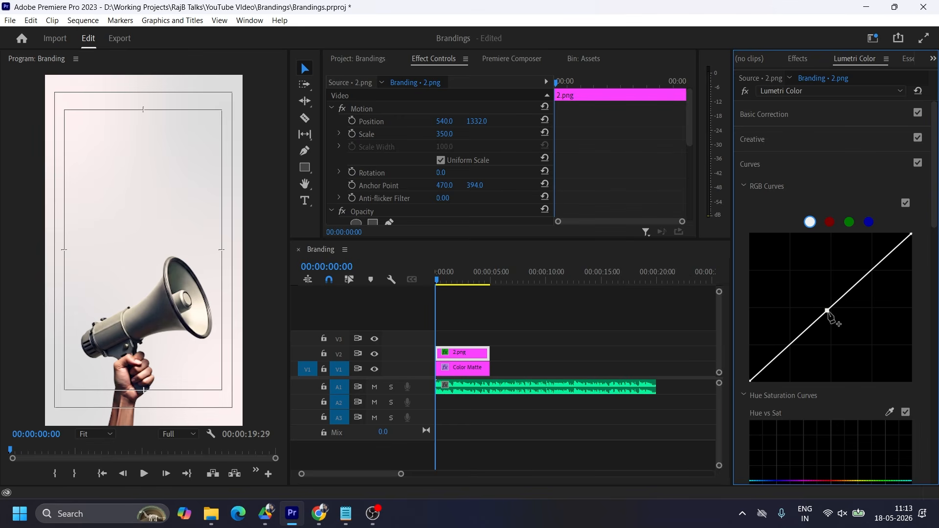
left_click_drag(827, 312, 855, 316)
left_click(767, 142)
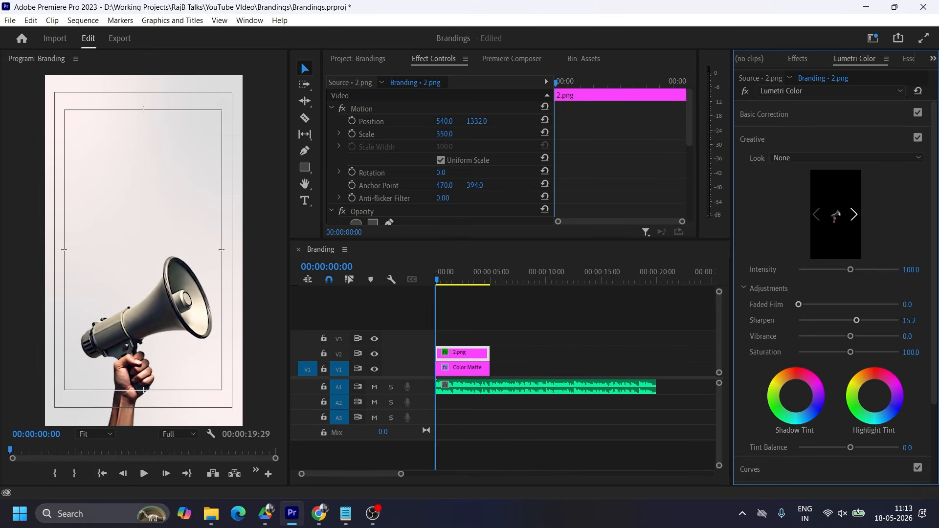
left_click(903, 321)
type("12")
key("Return")
- Draw a curved Pen shape rising diagonally across the frame and layer it on V2, between the matte and 2.png on V3
left_click_drag(454, 353, 453, 338)
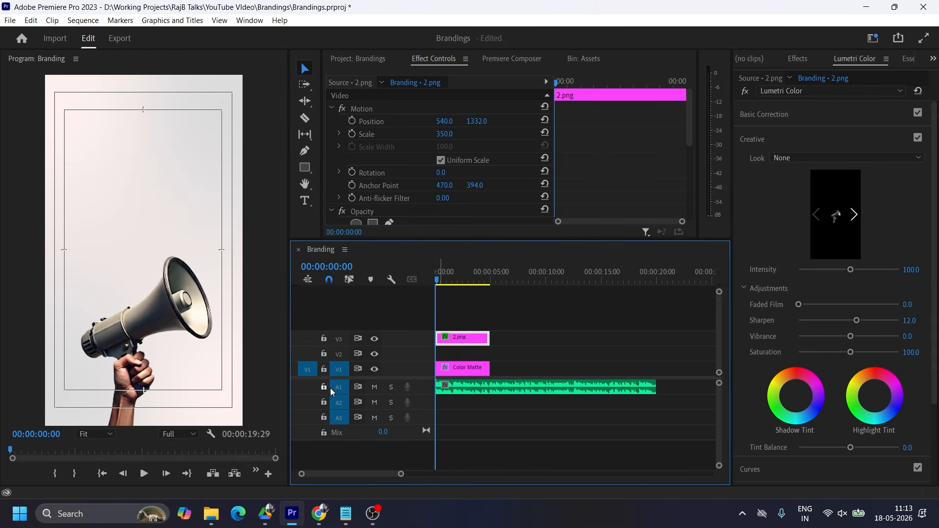
left_click(304, 151)
left_click(103, 434)
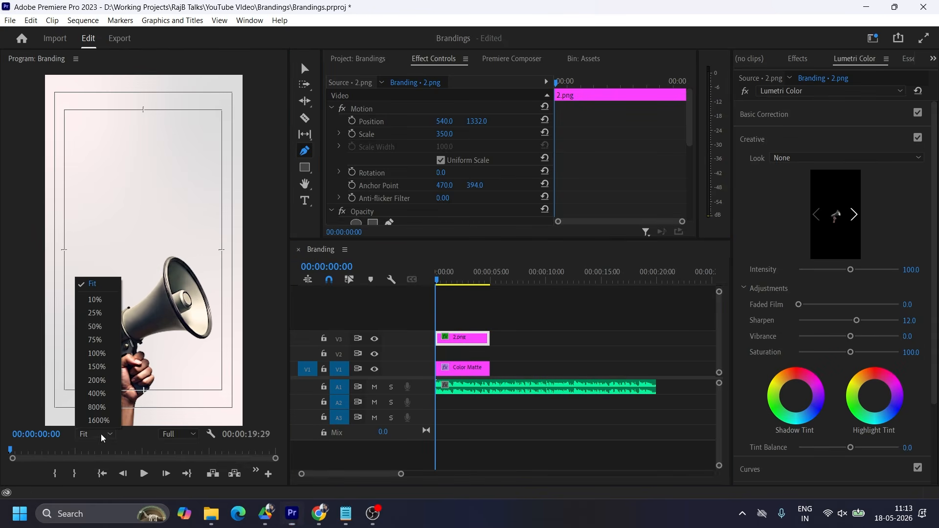
left_click(100, 313)
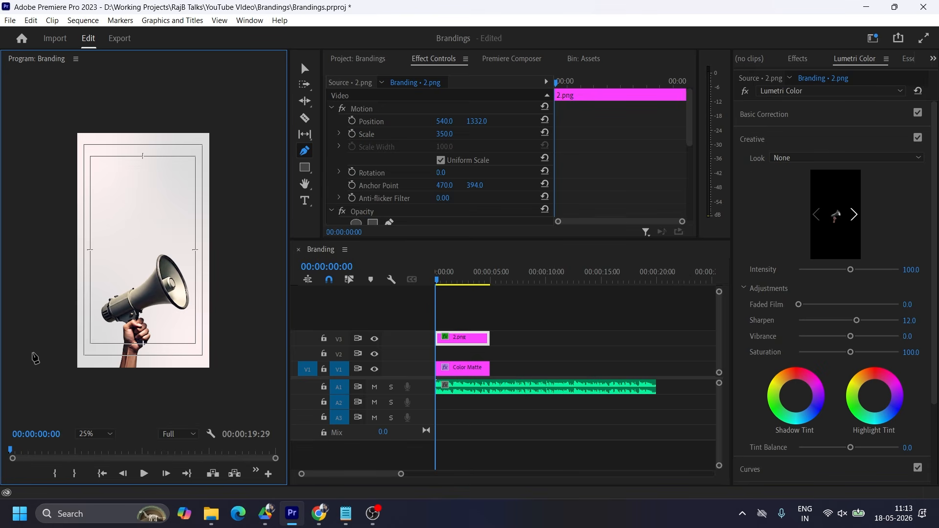
left_click(32, 353)
left_click_drag(237, 157, 244, 75)
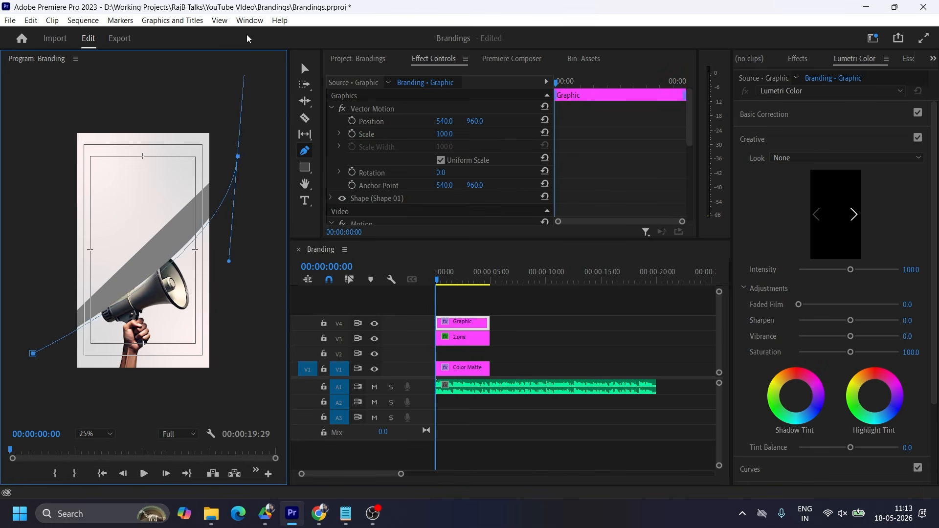
left_click_drag(247, 39, 295, 2)
left_click_drag(178, 313, 206, 324)
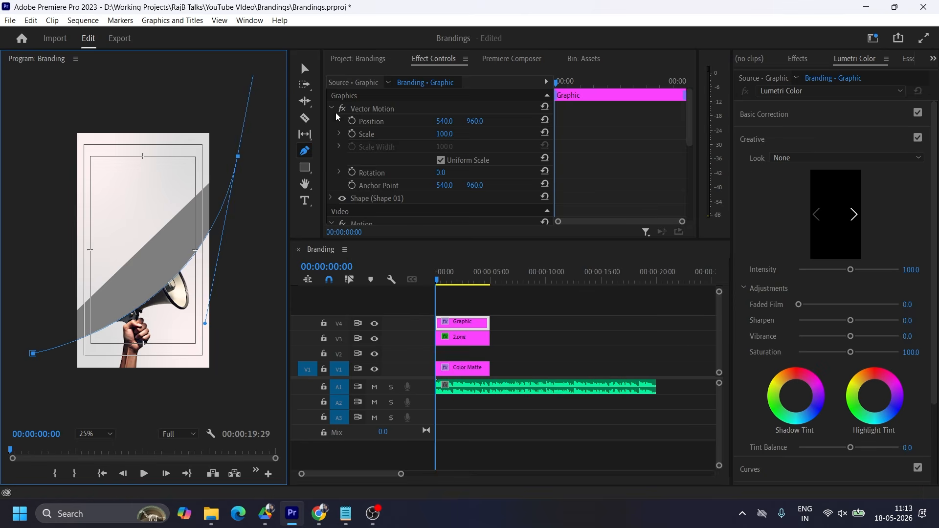
key("v")
left_click_drag(473, 324, 472, 354)
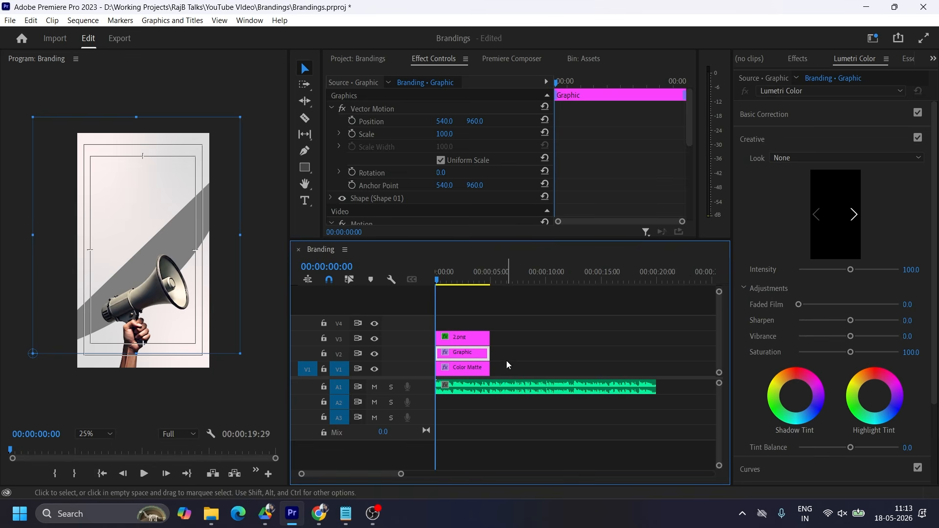
- Turn off the curved shape's fill and enable a stroke coloured FF6363
left_click(910, 59)
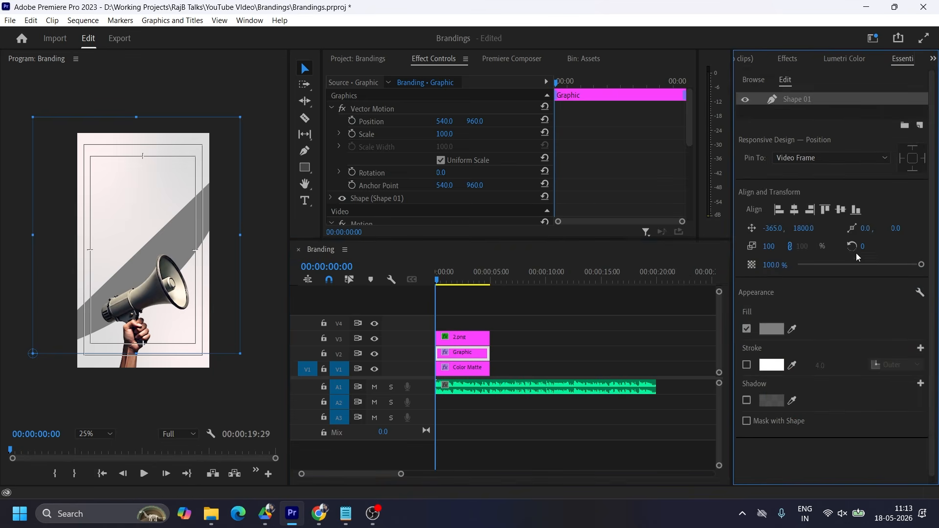
left_click(747, 365)
left_click(747, 329)
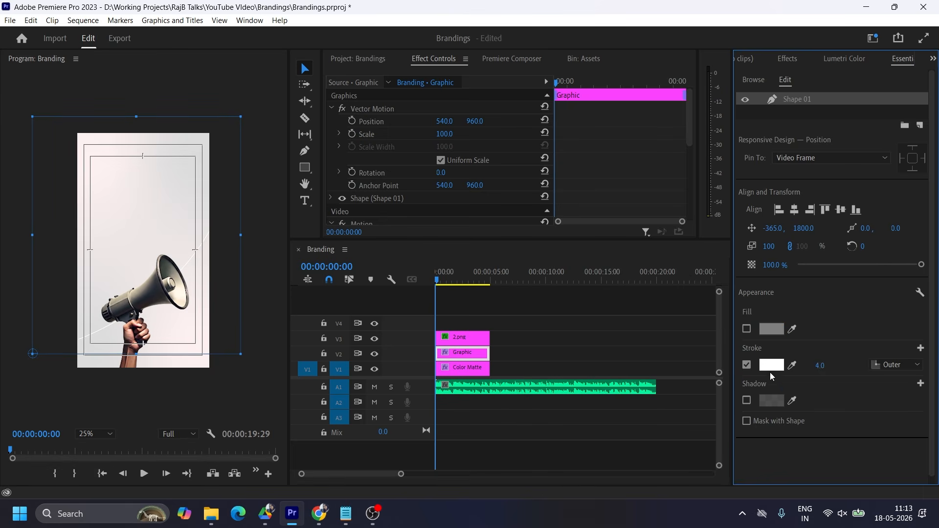
left_click(771, 365)
left_click(433, 338)
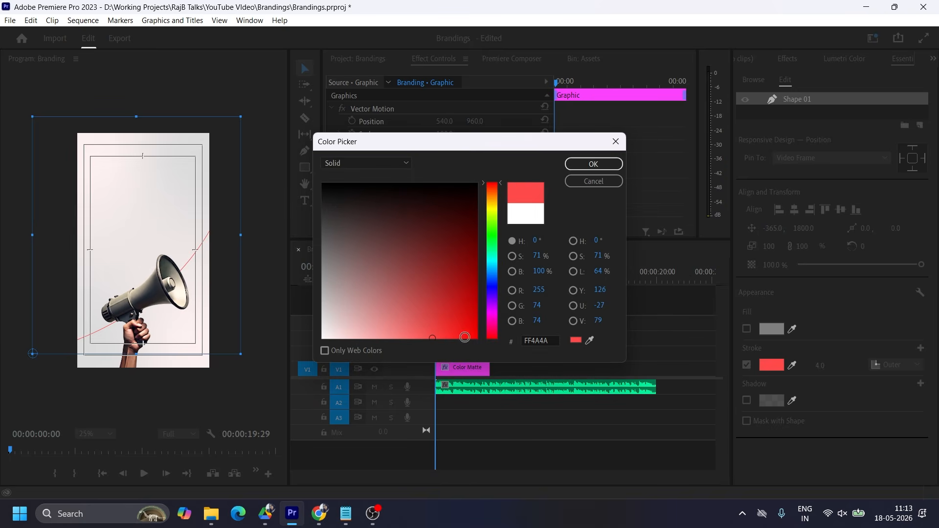
left_click(541, 341)
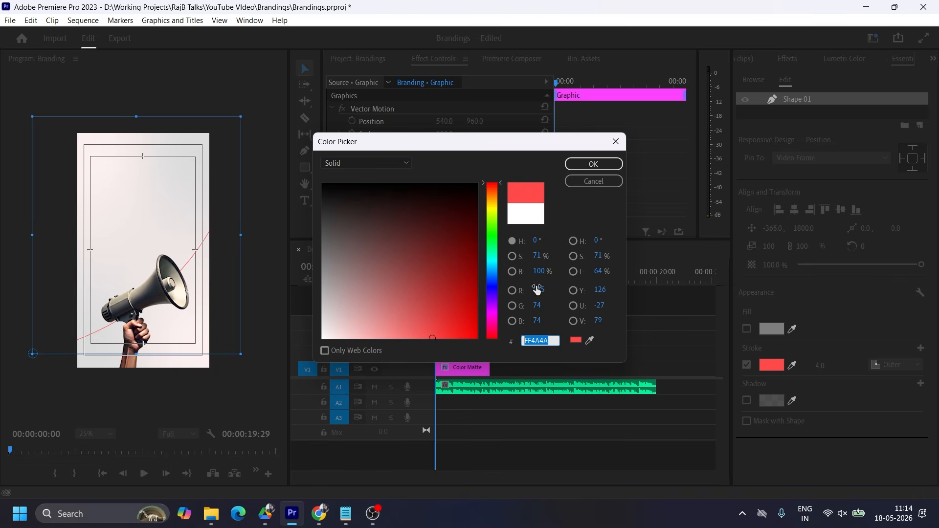
left_click(416, 337)
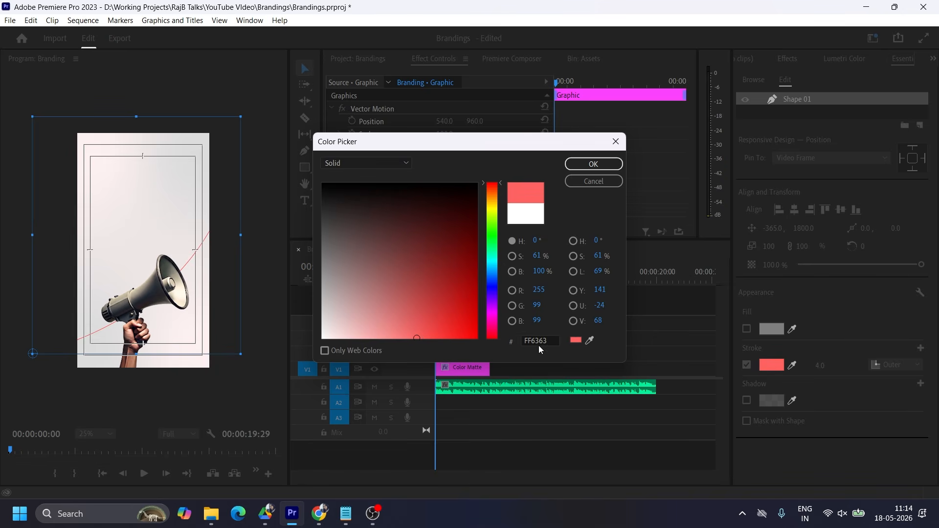
left_click(594, 164)
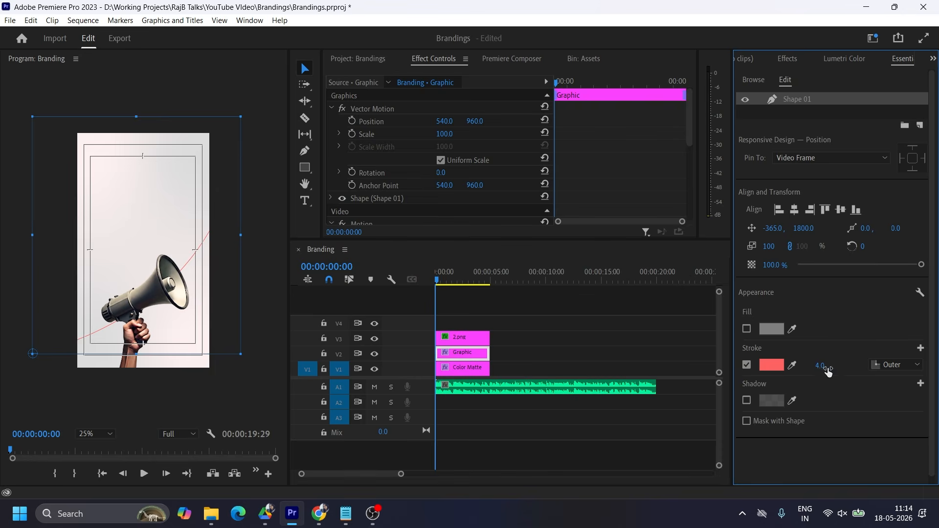
- Centre-align the curved shape's stroke, widen it to 252 and recolour it FF3939
left_click(895, 365)
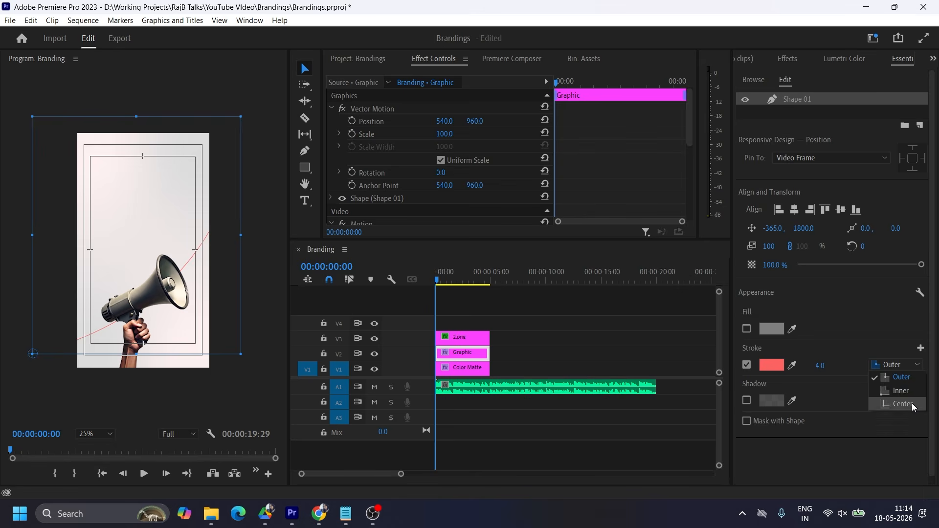
left_click(895, 404)
left_click_drag(820, 366, 935, 366)
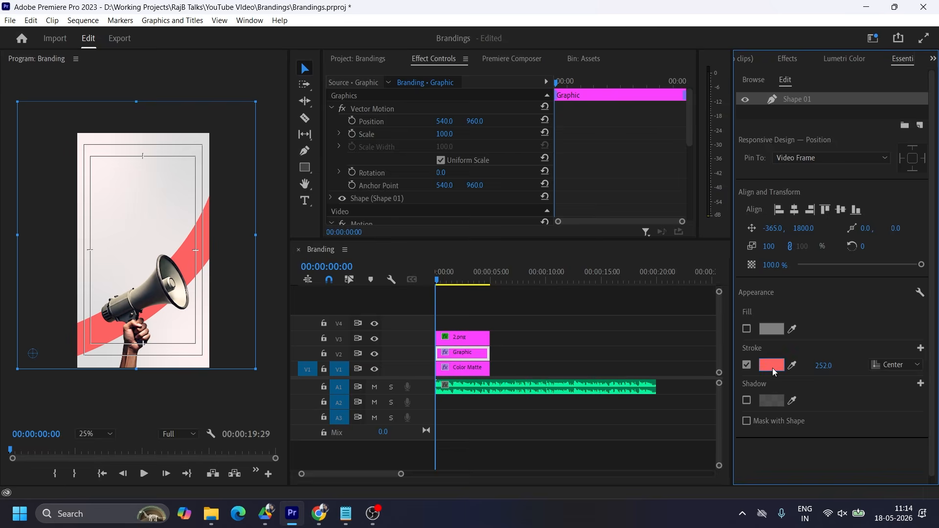
left_click(772, 365)
left_click_drag(453, 331, 443, 346)
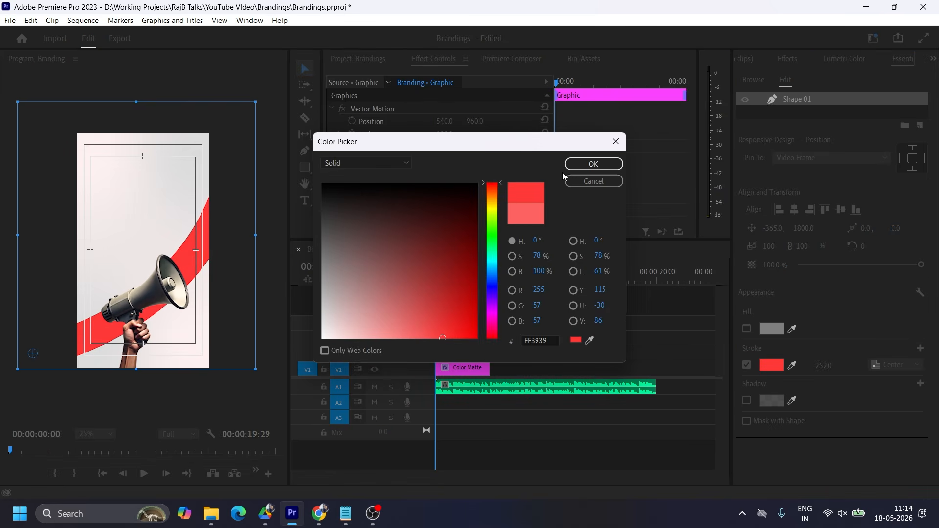
left_click(577, 166)
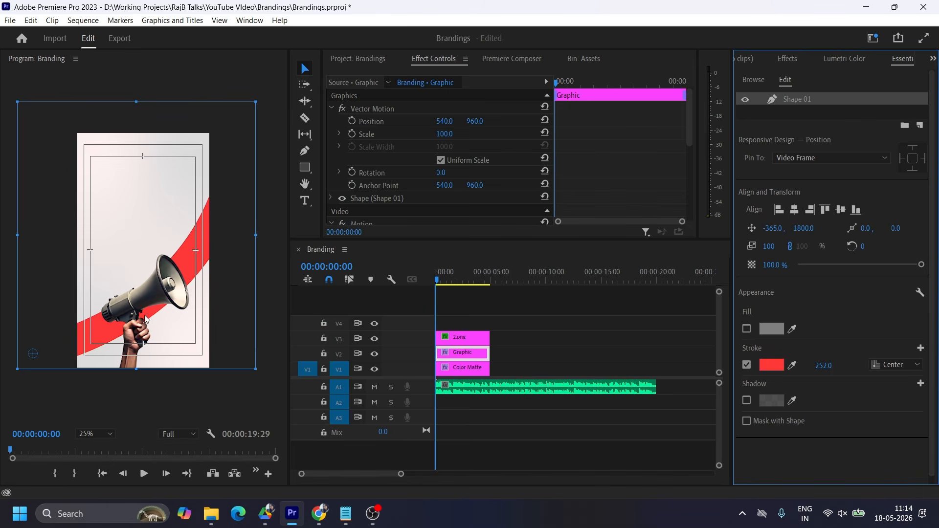
- Move 2.png up to V4 and shift the curved shape's stroke colour to a pinkish red
left_click(467, 337)
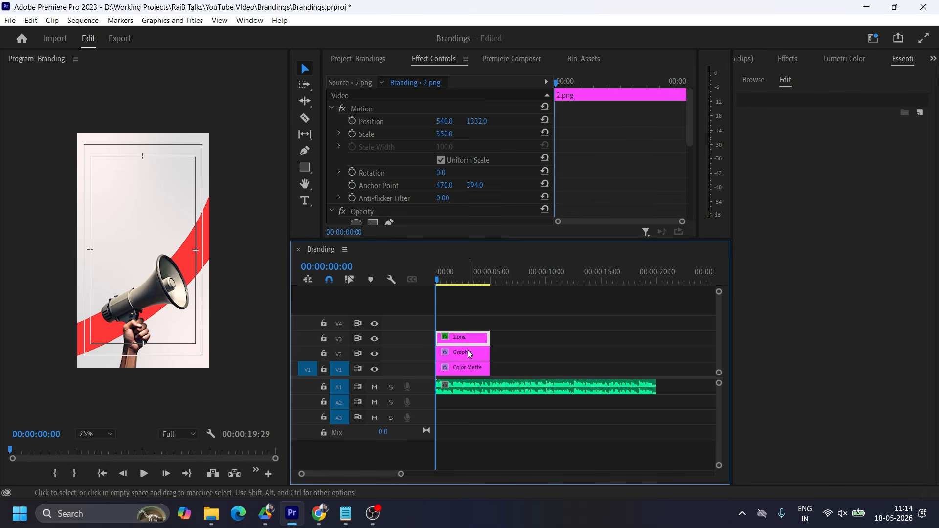
left_click_drag(468, 337, 460, 327)
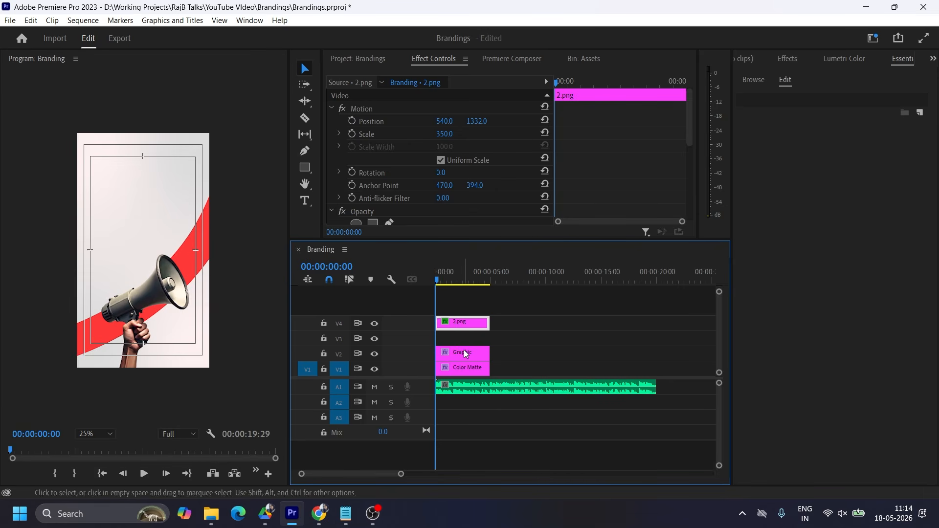
left_click(195, 239)
left_click(771, 364)
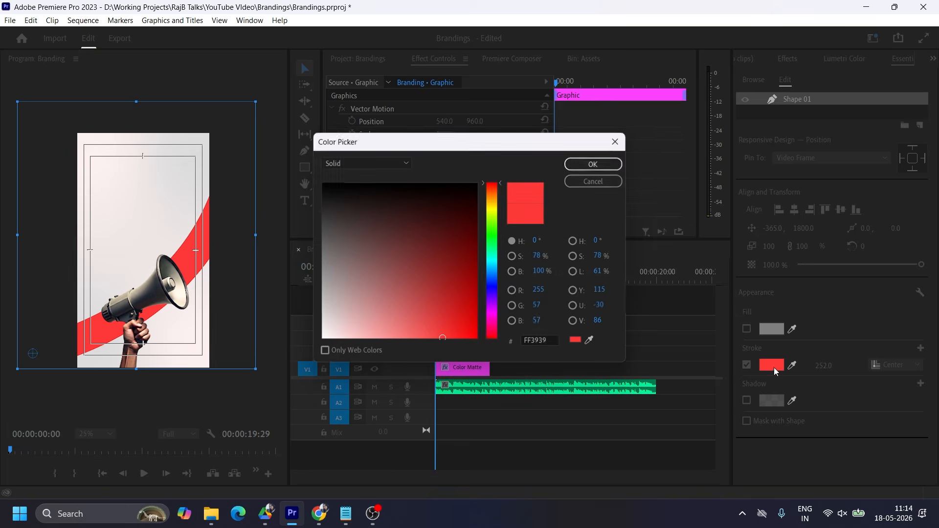
mouse_move(500, 185)
left_mouse_down()
mouse_move(500, 347)
mouse_move(499, 336)
left_mouse_up()
left_click(452, 338)
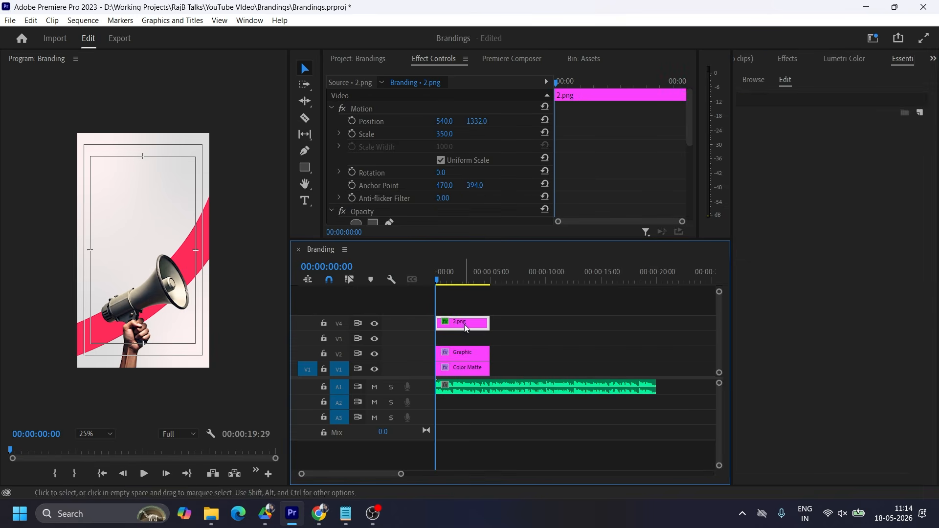
- Find the Drop Shadow effect and apply it to 2.png on V4
left_click(788, 58)
double_click(778, 74)
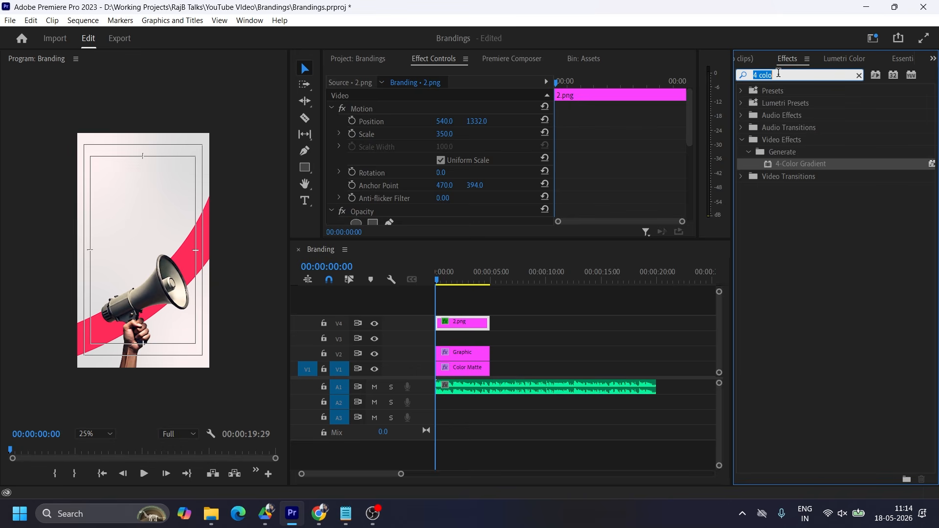
type("drop")
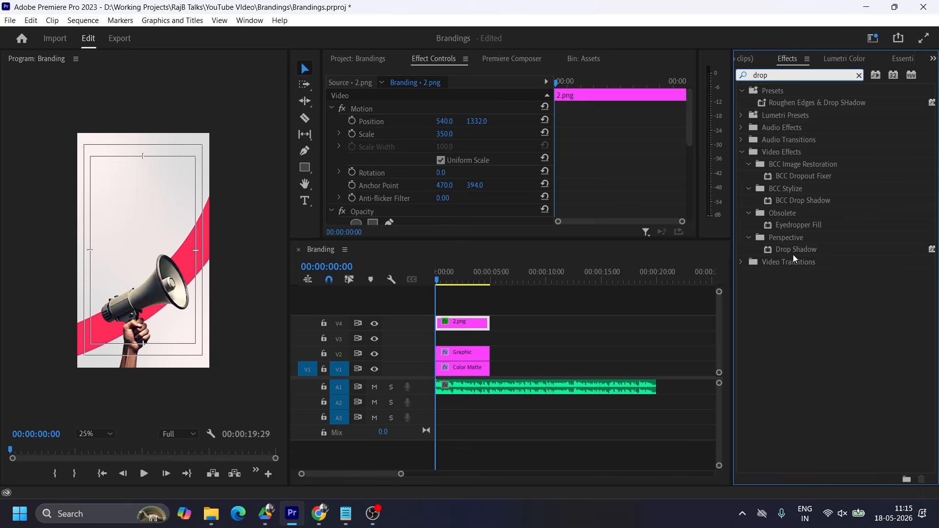
left_click_drag(793, 255, 465, 323)
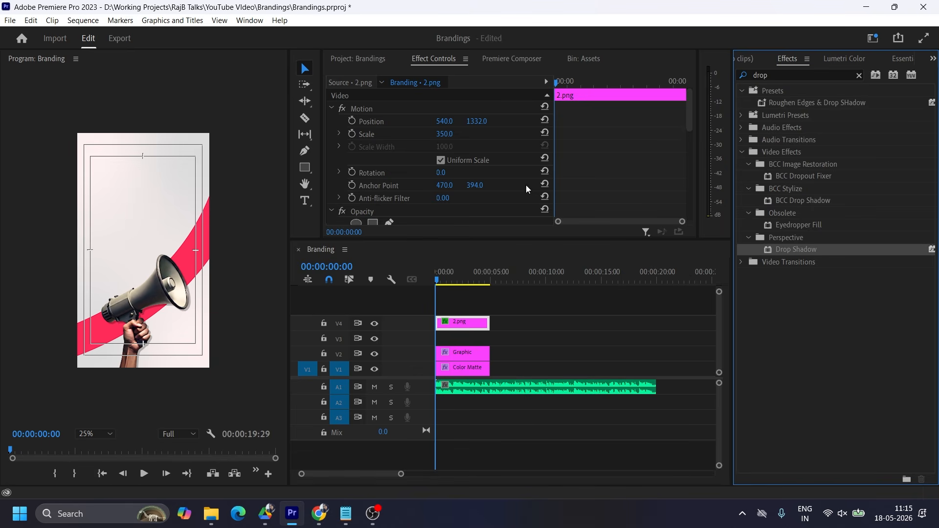
- Set the drop shadow on 2.png to distance 39, opacity 80% and softness 80
left_click(95, 434)
left_click(103, 284)
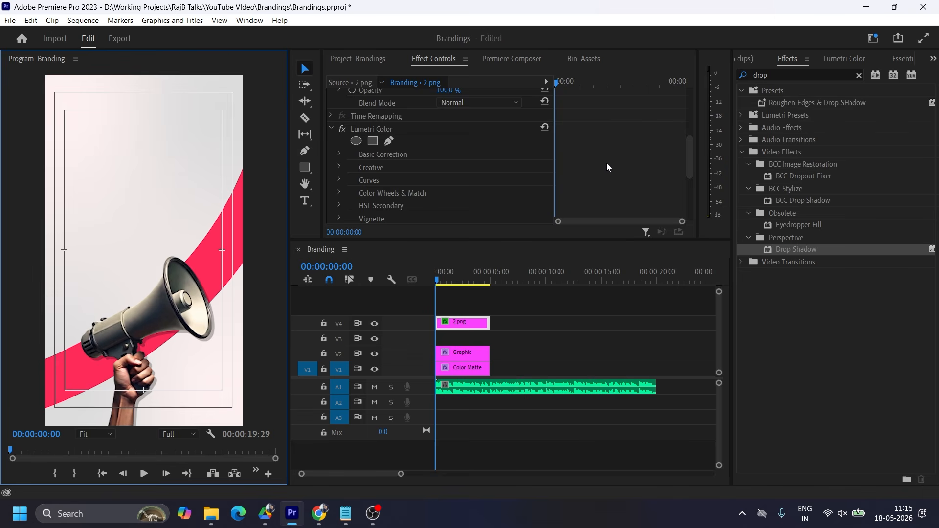
scroll(607, 163, "down", 5)
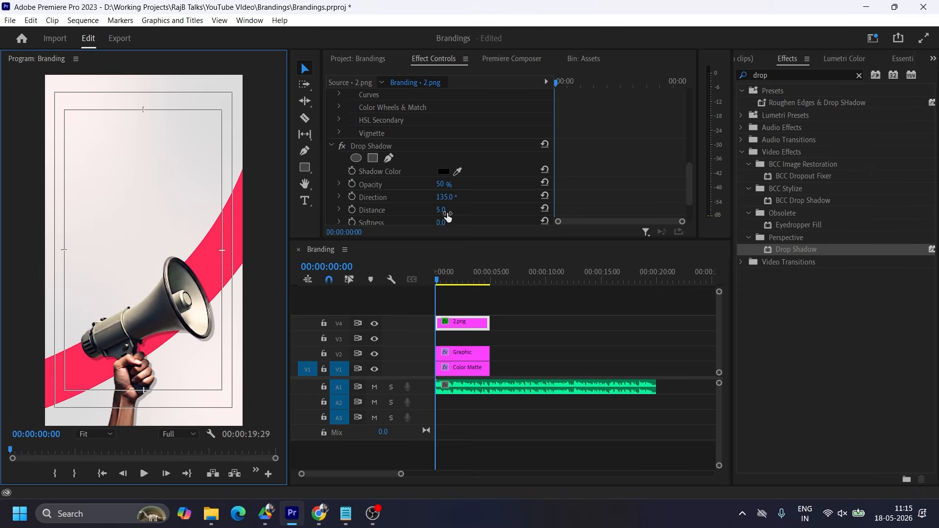
left_click_drag(442, 209, 456, 210)
left_click(452, 183)
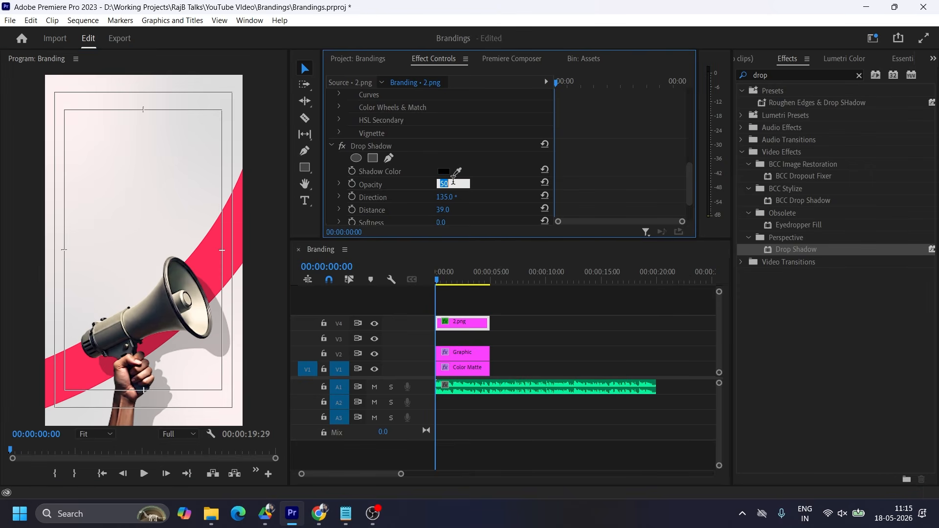
type("80")
key("Return")
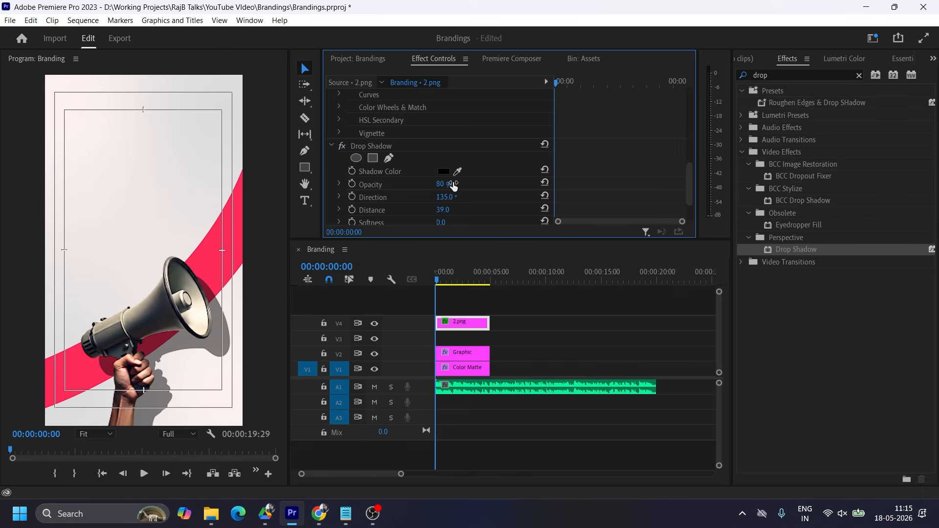
scroll(538, 166, "down", 2)
mouse_move(443, 186)
left_mouse_down()
mouse_move(474, 186)
mouse_move(461, 188)
left_mouse_up()
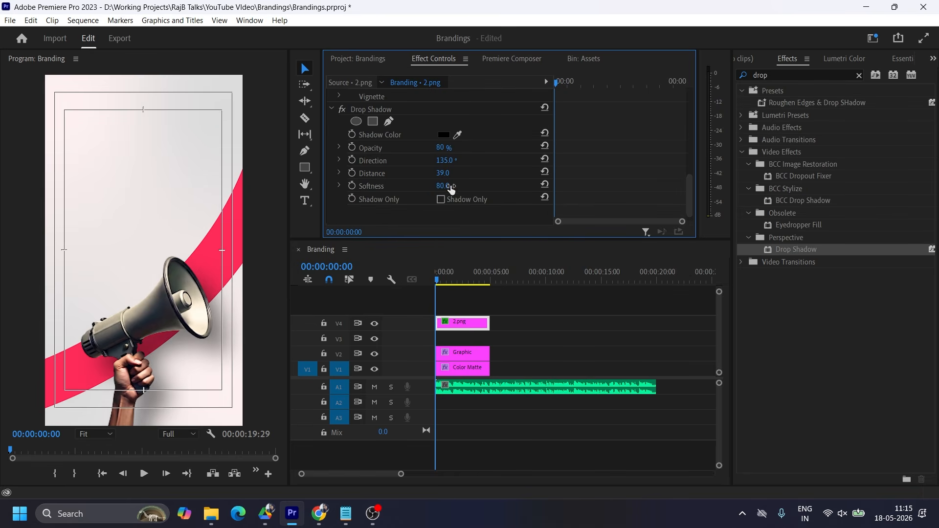
- Change the drop shadow on 2.png to distance 25 and direction 150°
left_click(443, 174)
type("20")
key("Return")
left_click_drag(464, 175, 456, 159)
- Move 2.png up to V5 and the curved graphic up to V4, freeing V2 and V3
left_click(438, 280)
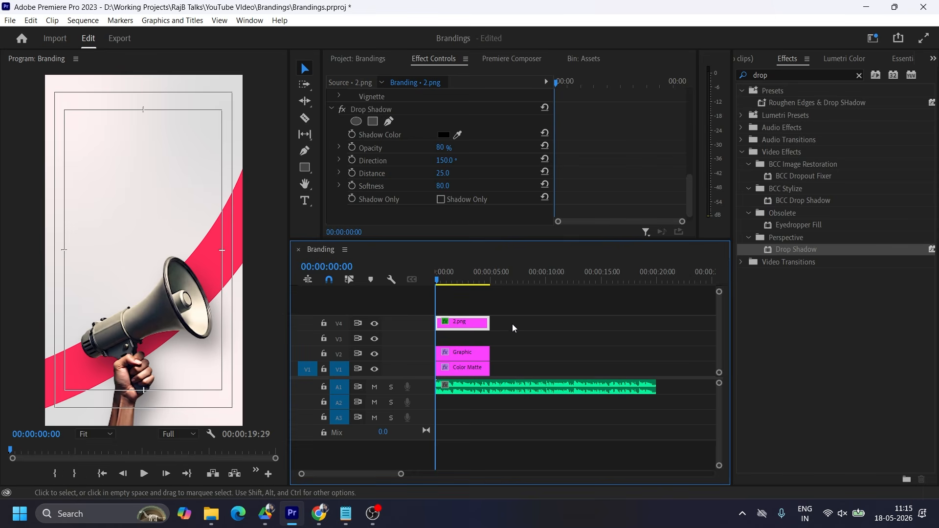
left_click_drag(463, 324, 463, 308)
left_click_drag(462, 352, 462, 323)
- Import Shadow 025.png and Shadow 050.png into the Assets bin
left_click(368, 59)
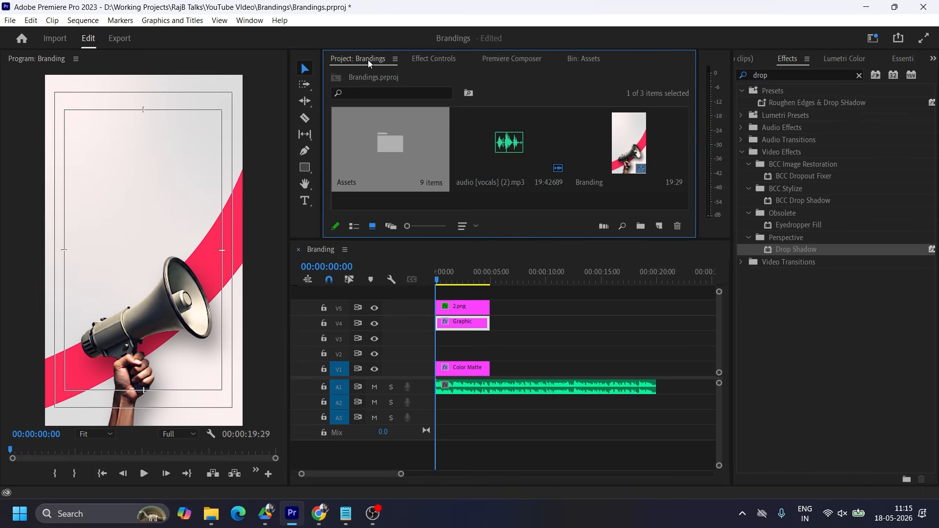
double_click(416, 129)
right_click(582, 91)
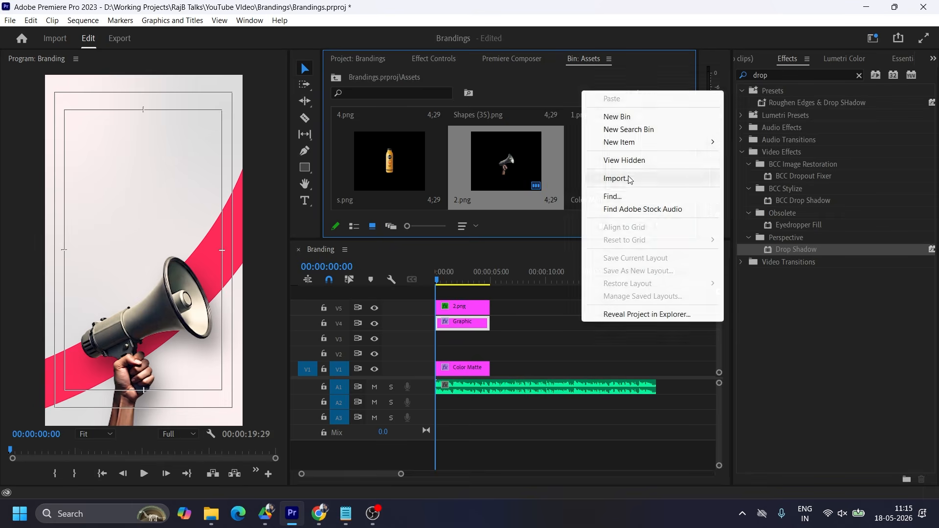
left_click(628, 178)
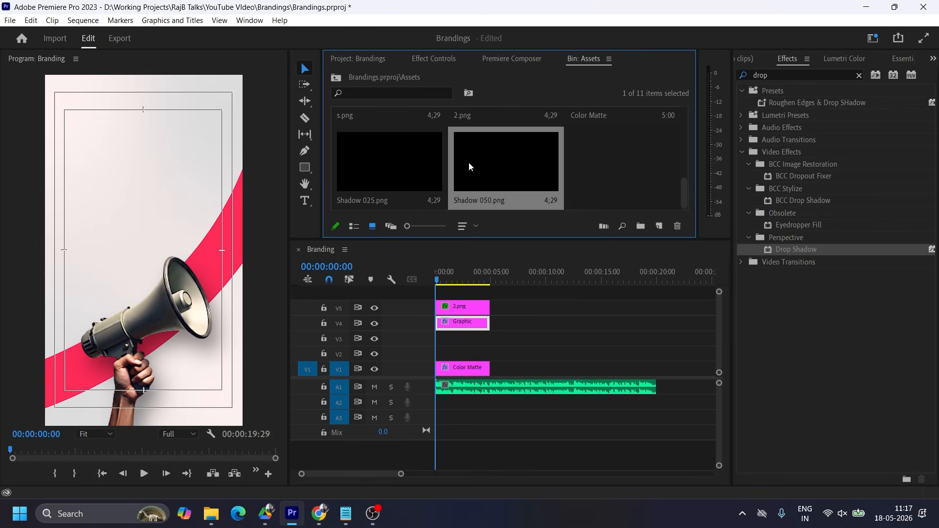
- Place Shadow 025.png on V2 at the sequence start, scale it to 50 and shift the palm shadow to the frame's upper right
left_click_drag(396, 170, 469, 358)
left_click(468, 358)
left_click(454, 59)
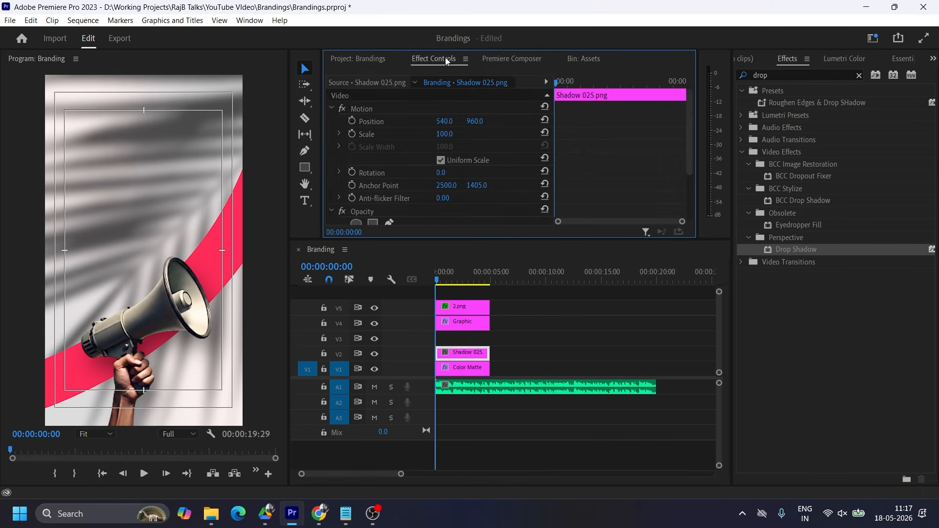
left_click_drag(451, 135, 415, 135)
left_click_drag(474, 121, 451, 135)
- Set Shadow 025.png to 50% opacity, with anchor point 2435, 1405 and position 794, 401
left_click(358, 59)
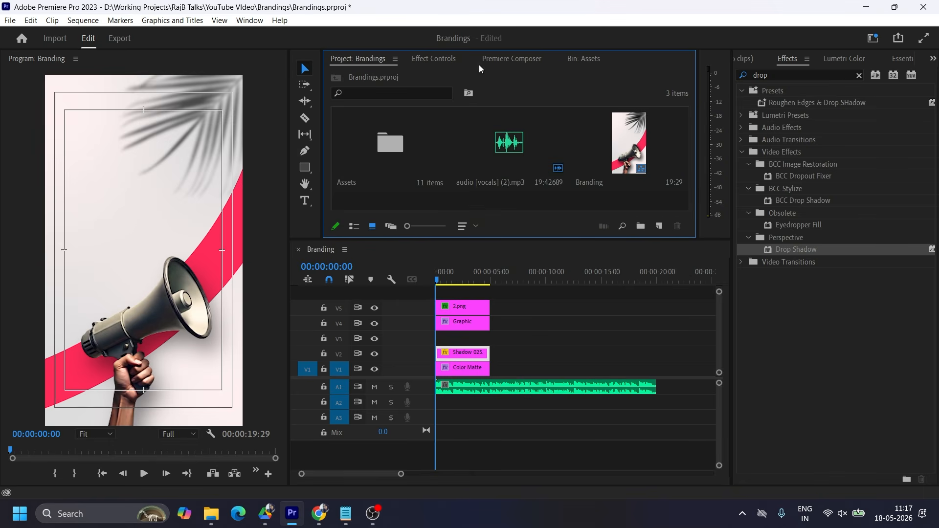
left_click(433, 59)
scroll(653, 163, "down", 3)
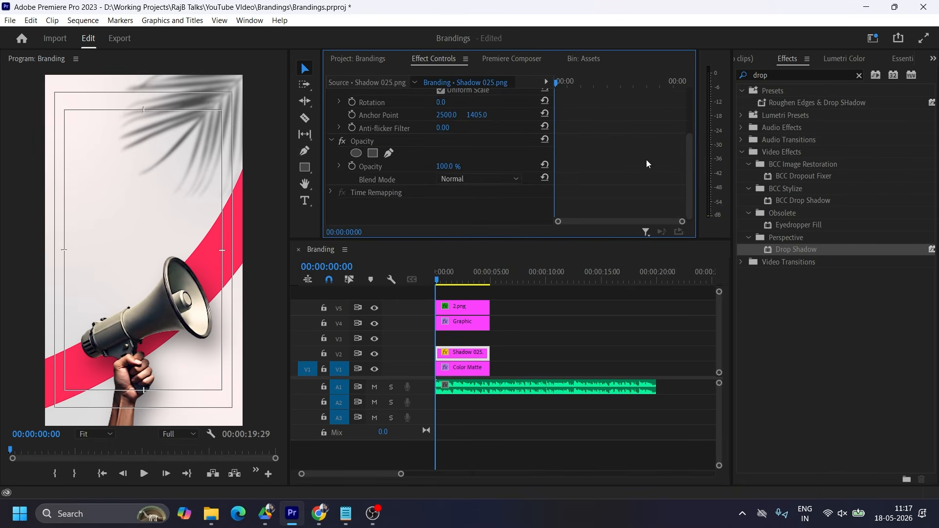
left_click_drag(446, 169, 410, 168)
left_click(454, 167)
type("50")
key("Return")
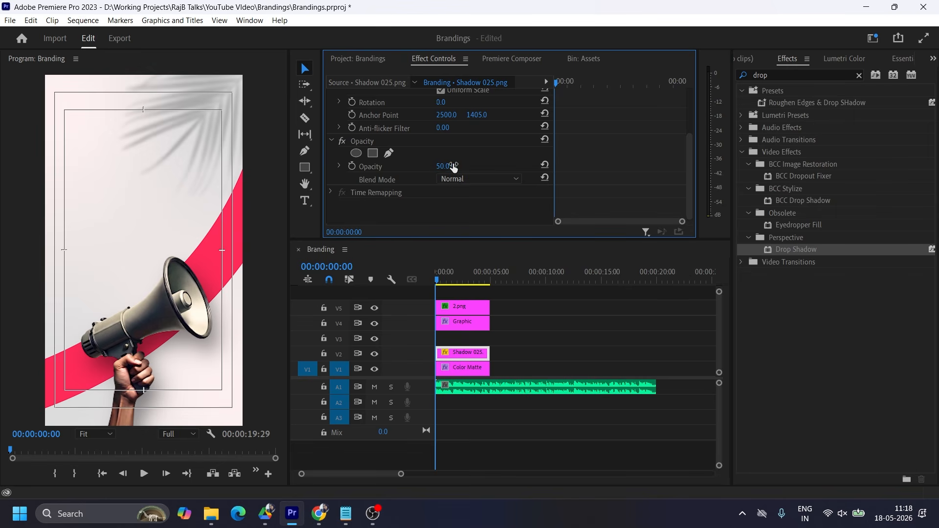
left_click_drag(447, 115, 399, 121)
scroll(440, 147, "up", 3)
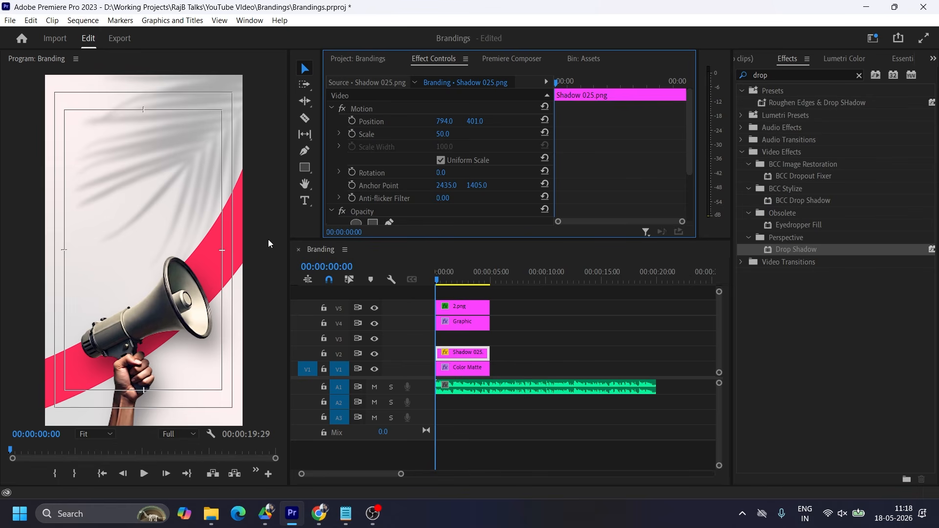
- Move the curved graphic down to V3 and give the 2.png clip on V5 a bright green label
left_click_drag(510, 308, 447, 306)
left_click(447, 296)
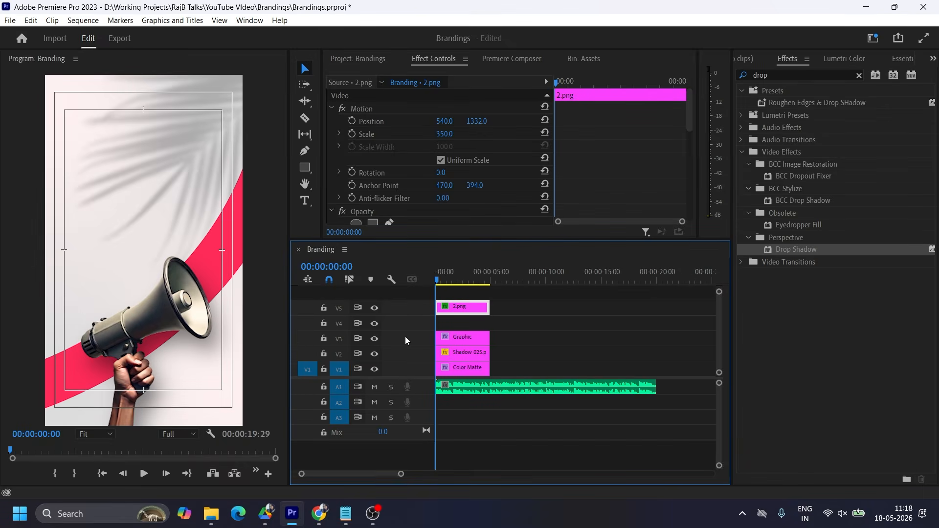
right_click(475, 312)
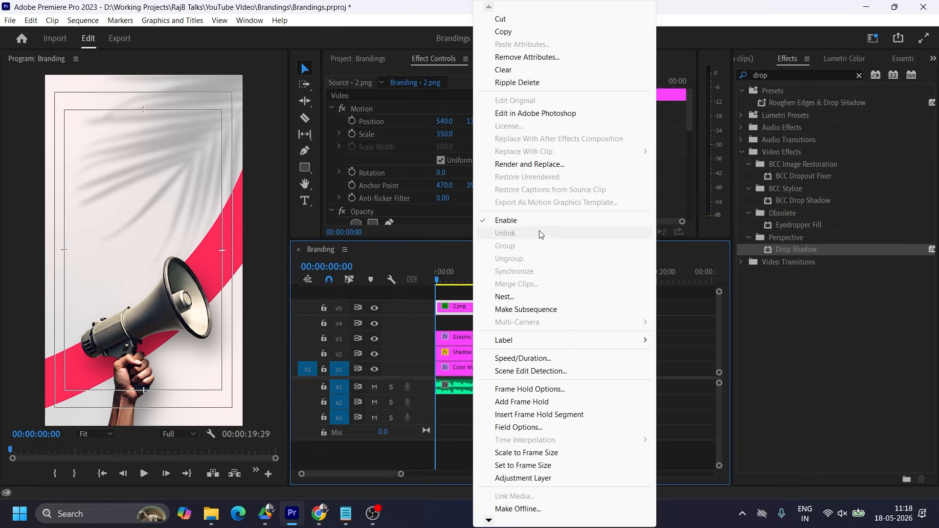
mouse_move(548, 340)
left_click(714, 315)
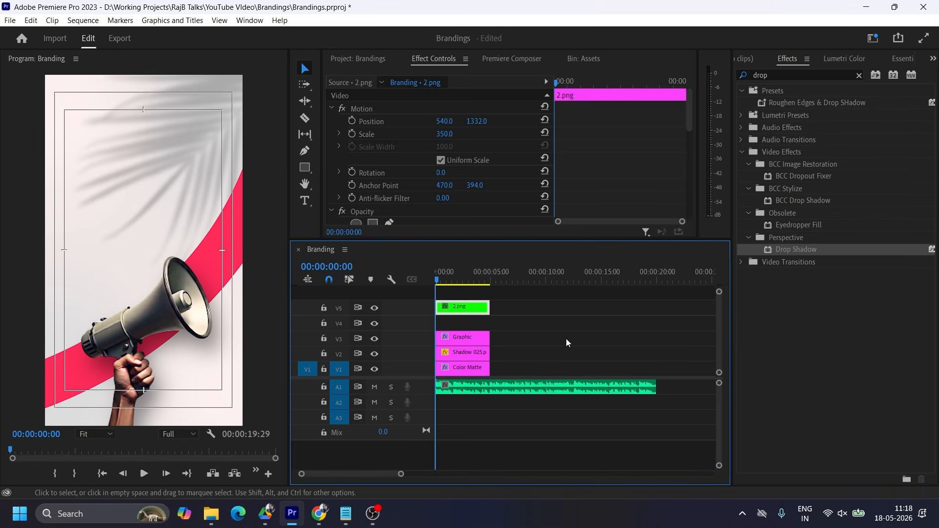
left_click(543, 335)
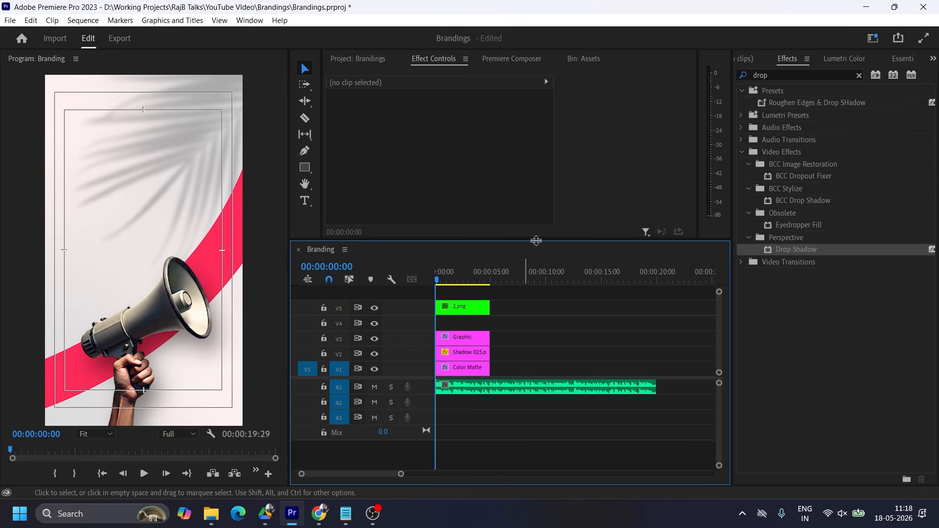
- Import Grids-Black.png into the Assets bin, place it on V3 beneath the curved graphic on V4, and scale it to 119
left_click(373, 60)
double_click(390, 146)
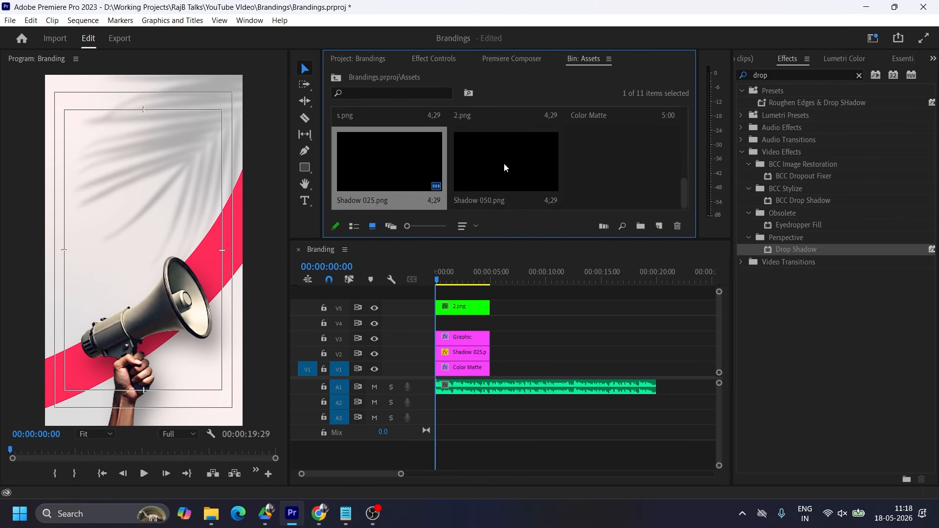
right_click(597, 145)
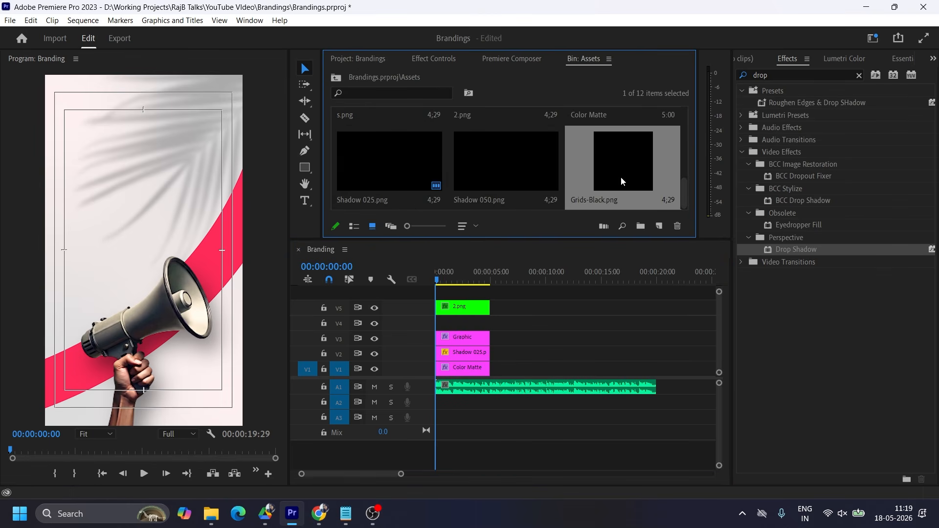
left_click_drag(621, 182, 533, 340)
mouse_move(459, 323)
left_mouse_down()
mouse_move(459, 339)
mouse_move(494, 325)
mouse_move(442, 323)
left_mouse_up()
left_click(451, 58)
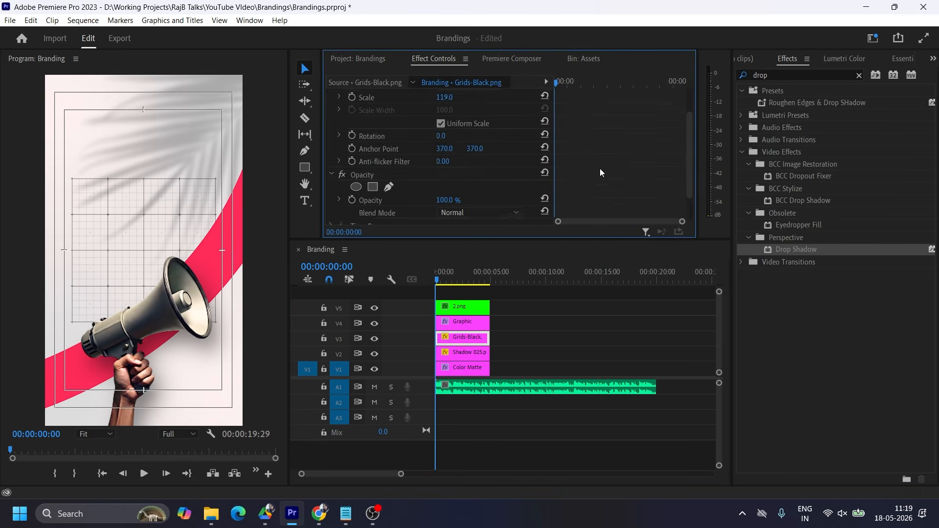
- Try lowering the opacity of the Grids-Black.png clip to 80%
scroll(600, 171, "down", 2)
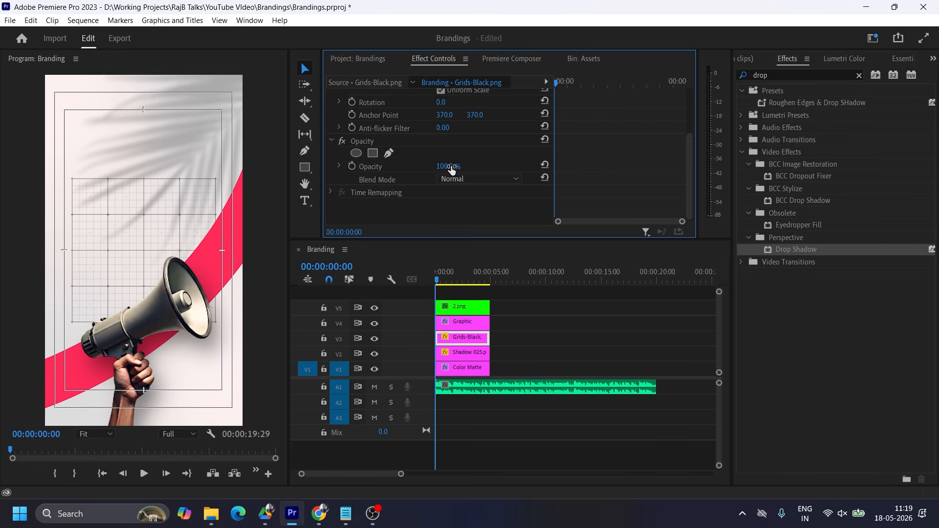
left_click(449, 166)
type("50")
key("Return")
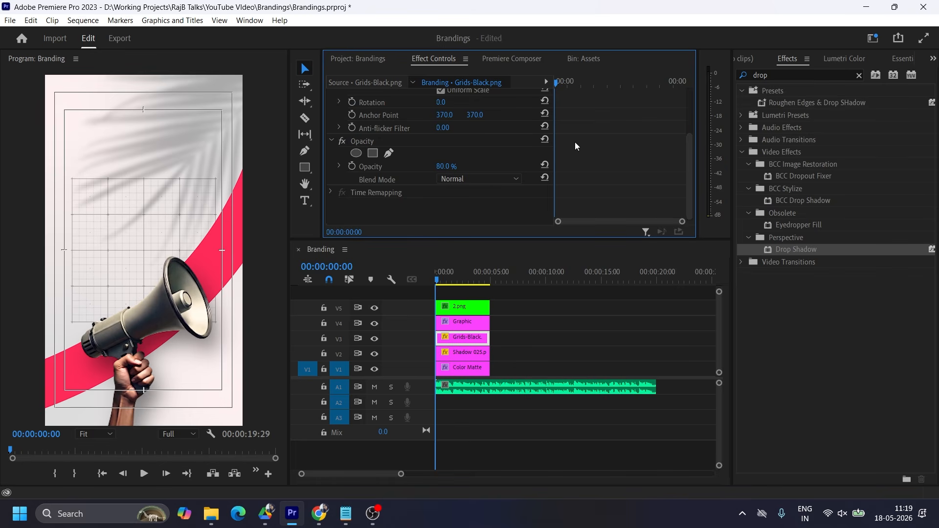
- Add an elliptical opacity mask to the grid clip, widen it into a circle and feather it by 151
left_click(357, 153)
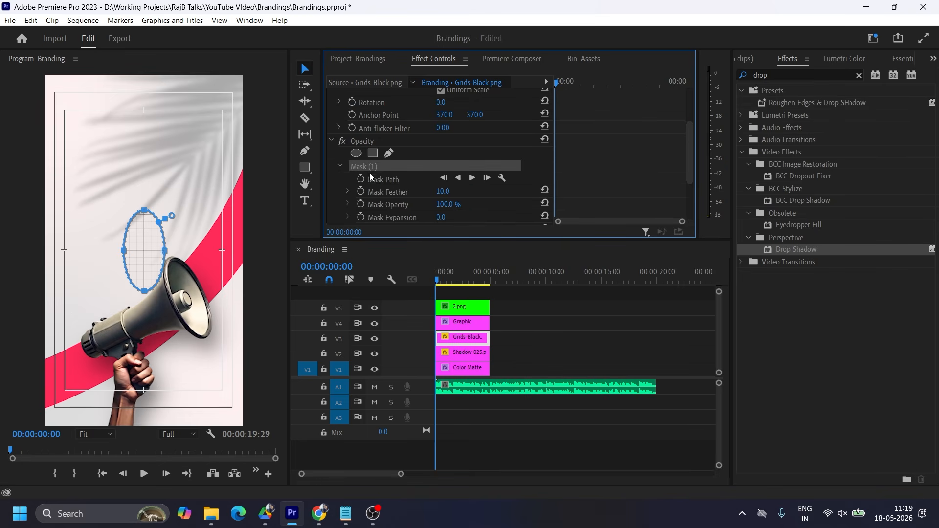
mouse_move(167, 254)
left_mouse_down()
mouse_move(193, 251)
mouse_move(151, 247)
left_mouse_up()
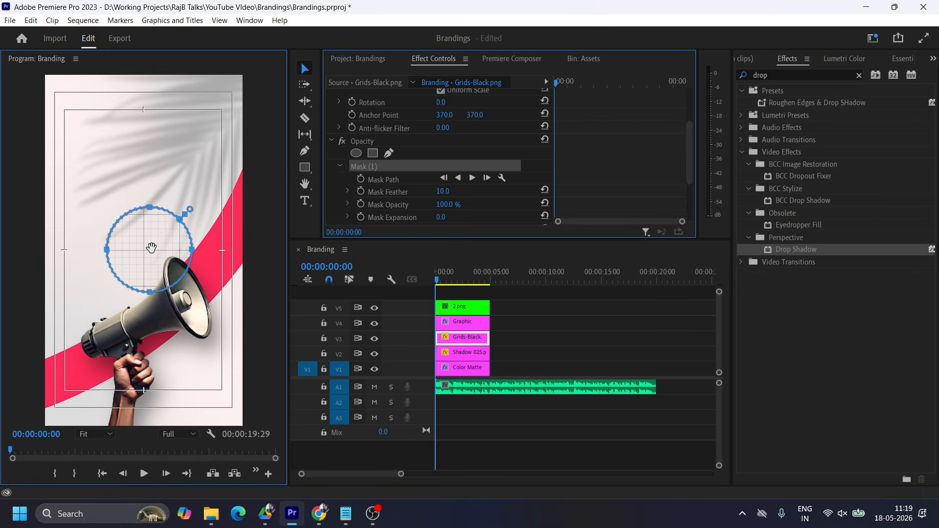
left_click_drag(442, 191, 481, 191)
left_click_drag(198, 201, 205, 194)
scroll(590, 185, "down", 3)
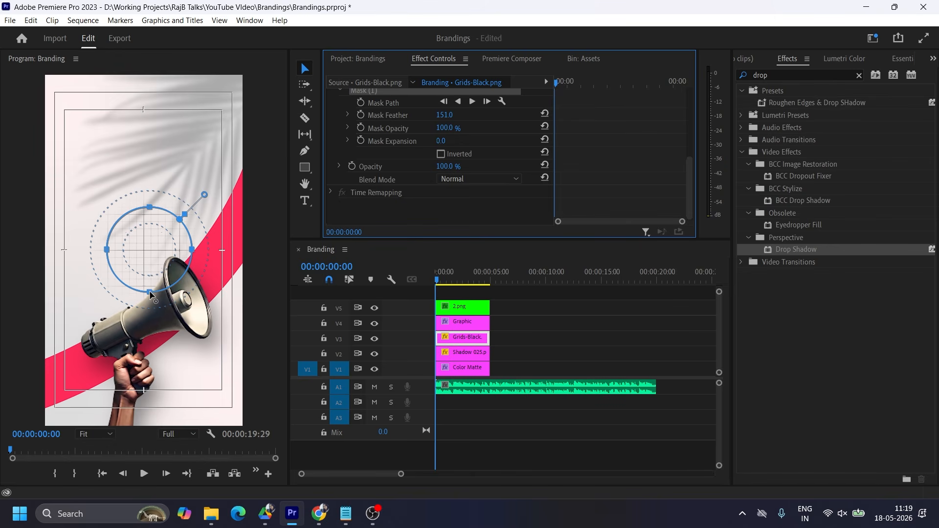
- Stretch the grid's mask outward on all four sides so more of the grid shows around the centre
left_click_drag(150, 293, 150, 302)
left_click_drag(106, 254, 93, 254)
left_click_drag(191, 254, 200, 254)
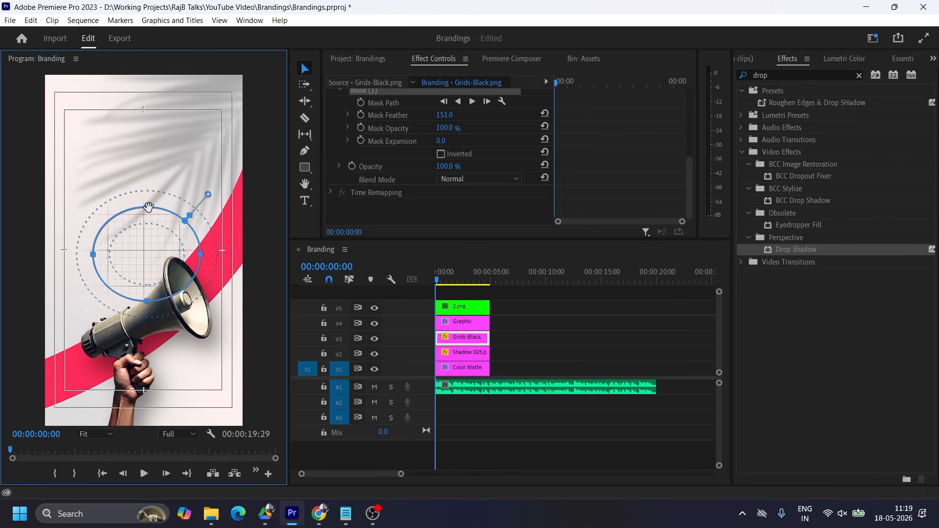
left_click_drag(148, 207, 147, 197)
left_click(572, 334)
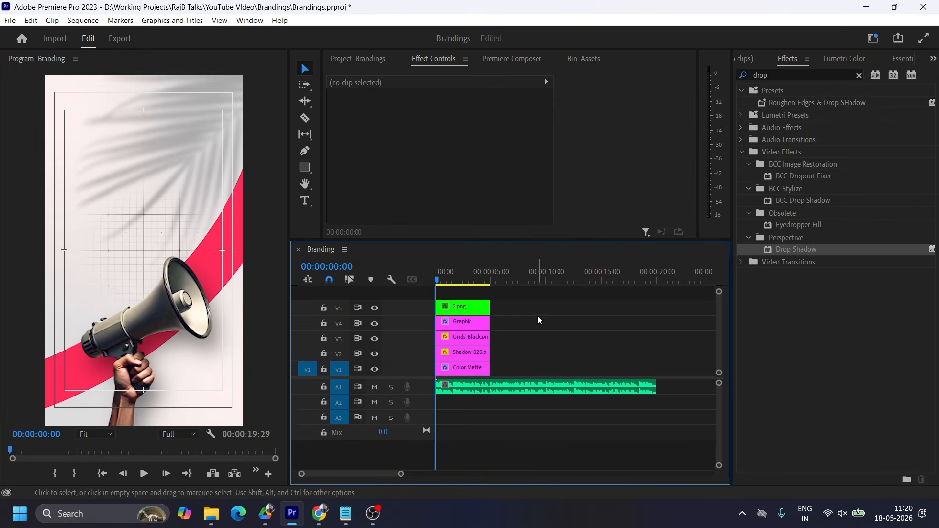
- Add a text layer reading "here's the" and place it above the grid on the frame's upper half
left_click(305, 201)
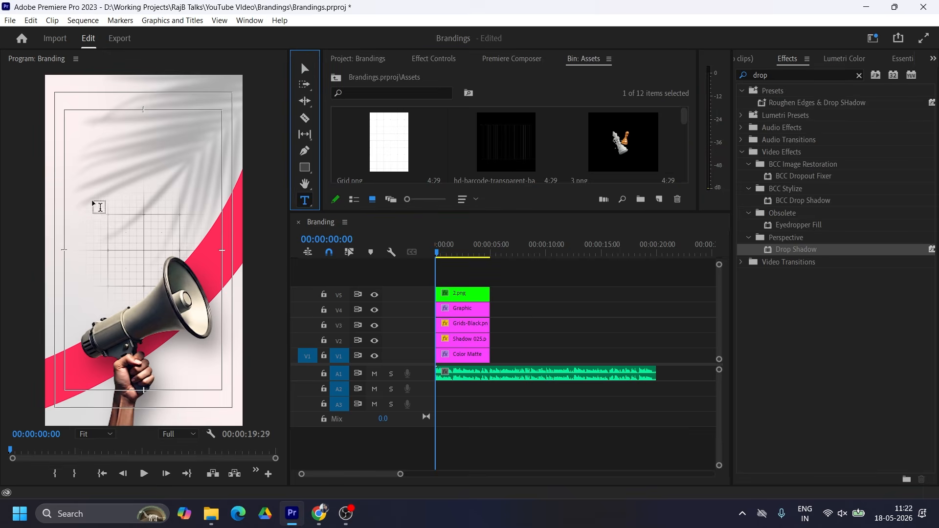
left_click(118, 198)
type("h")
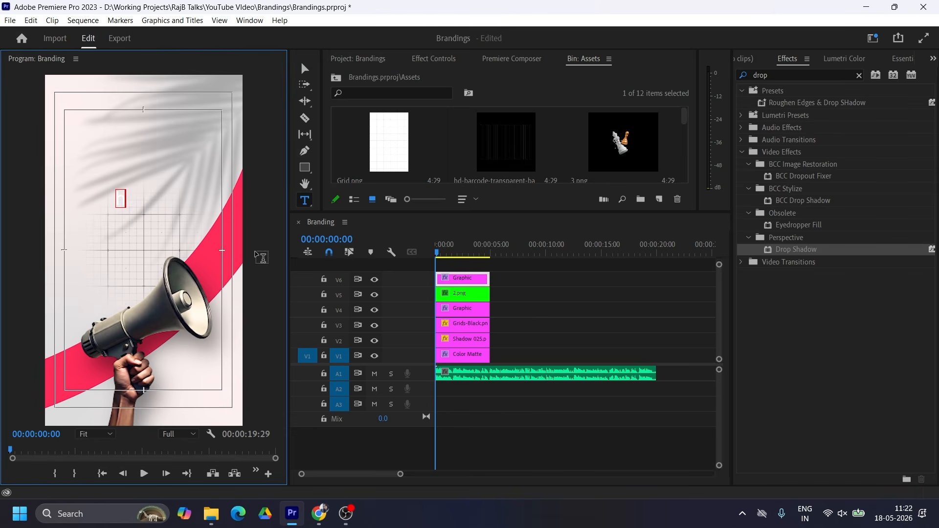
type("ere's the")
left_click(301, 69)
left_click_drag(163, 202, 127, 182)
- Set the font of the "here's the" text to Helvetica Neue Bold
left_click(845, 58)
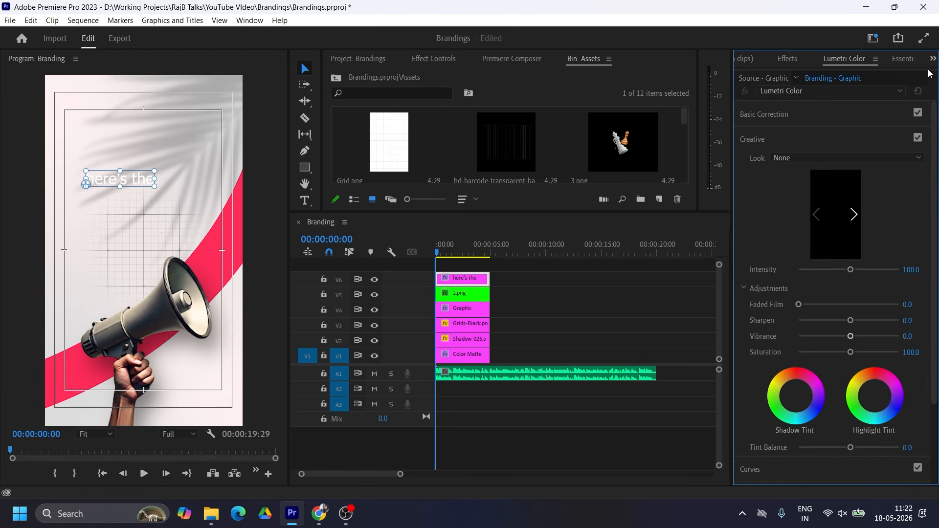
left_click(901, 58)
left_click(915, 348)
type("helvetica")
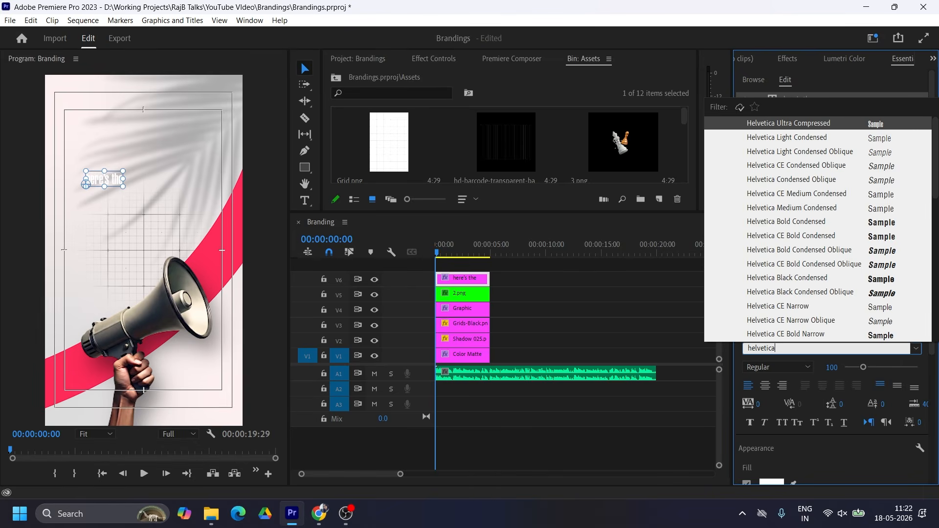
scroll(801, 277, "down", 5)
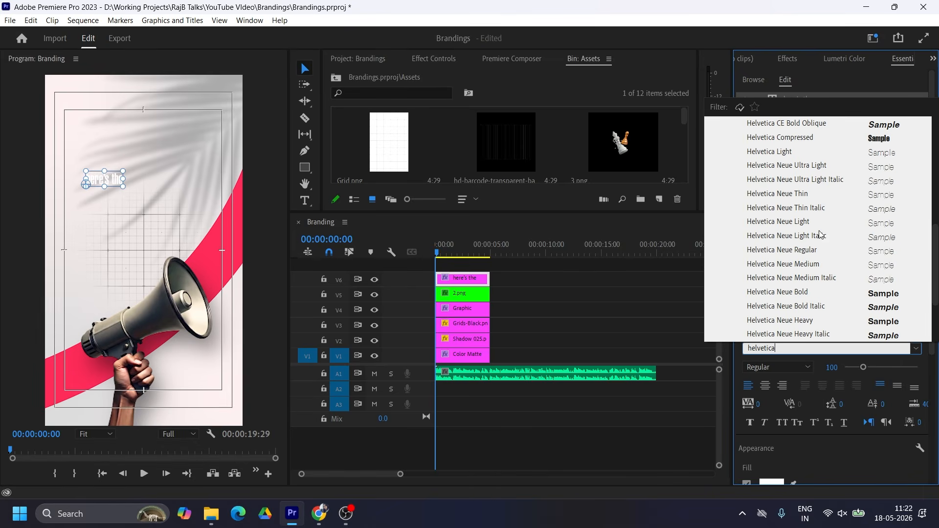
left_click(800, 292)
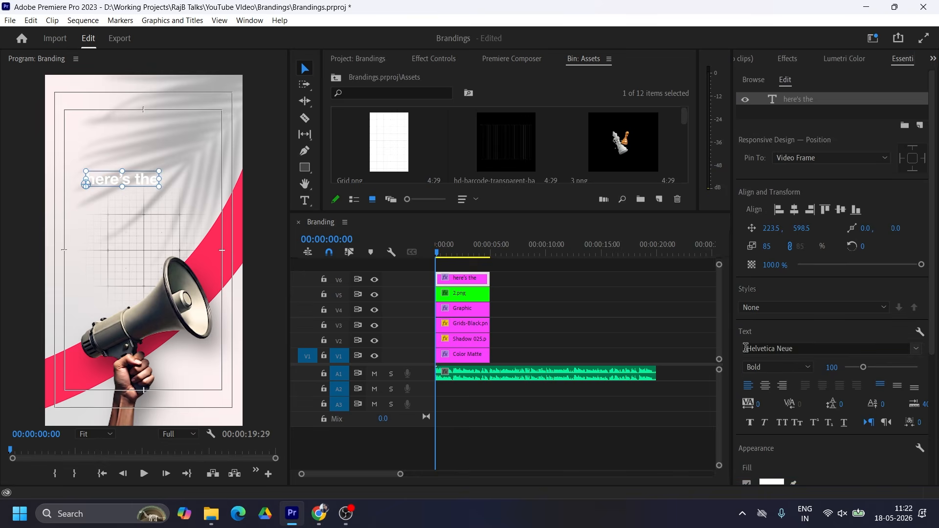
- Change the fill of the "here's the" text to solid black, 000000
scroll(795, 402, "down", 2)
left_click(771, 435)
left_click(322, 184)
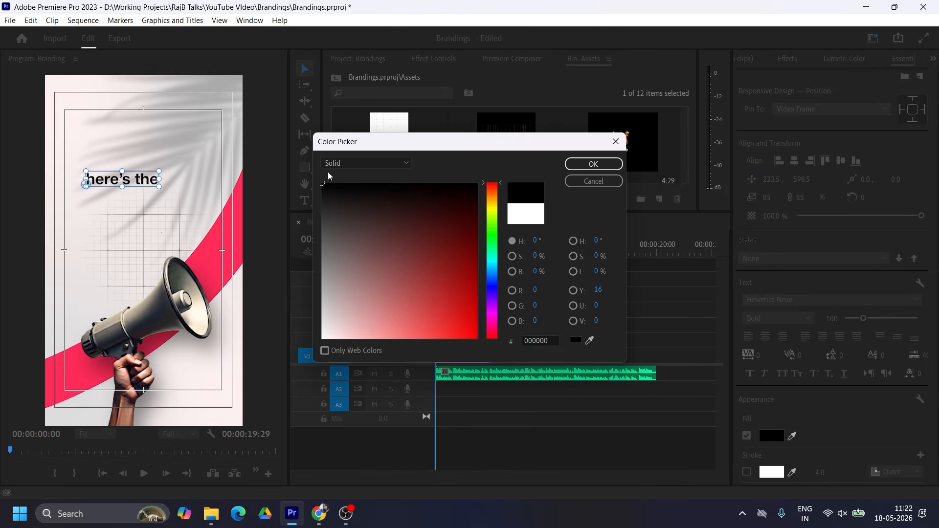
left_click(587, 167)
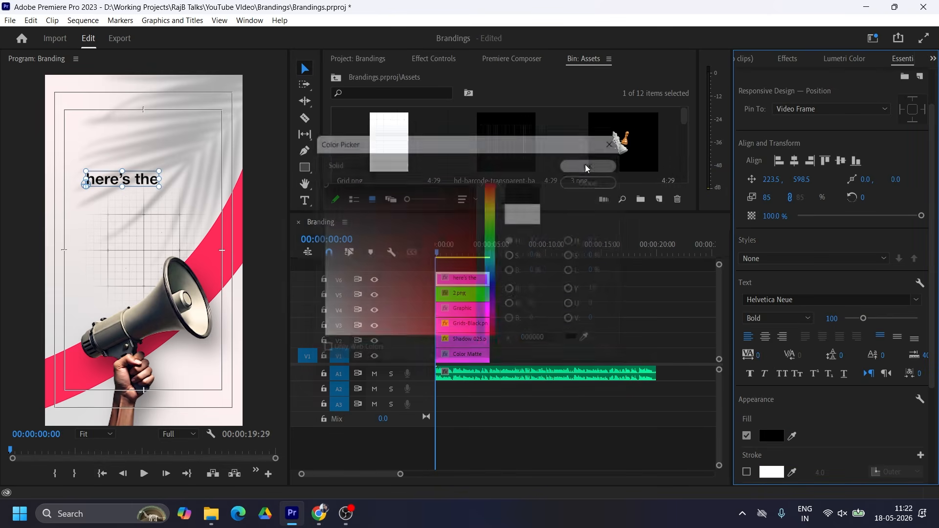
- Set the "here's the" text's tracking to -50, enlarge it to scale 110 and position it at 119.4, 538.5
left_click(758, 355)
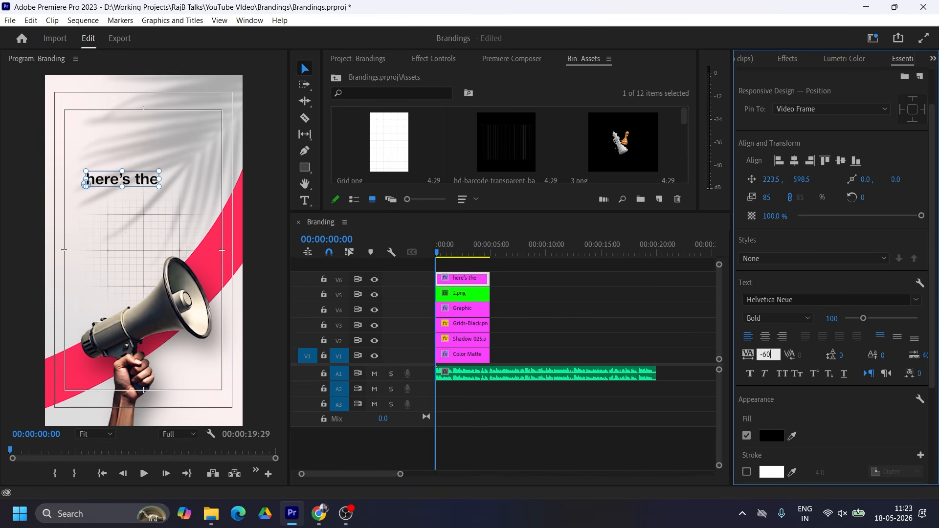
key("Return")
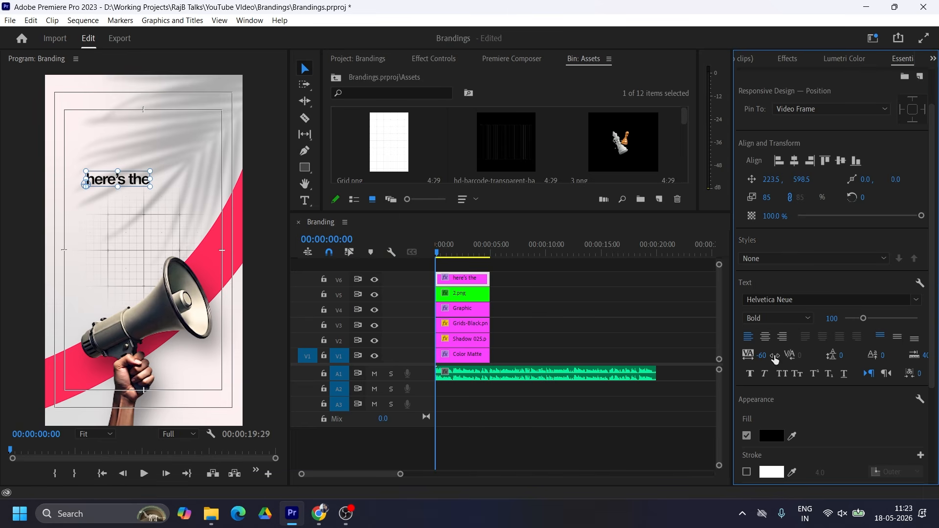
left_click(761, 356)
type("-5")
key("Return")
left_click_drag(152, 179, 118, 169)
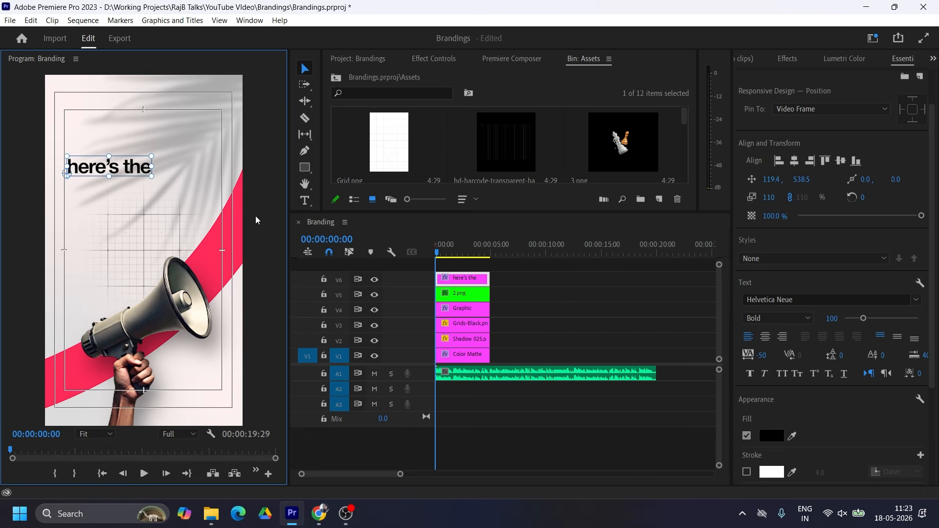
- Give the "here's the" text clip on V6 the Mango label
right_click(466, 279)
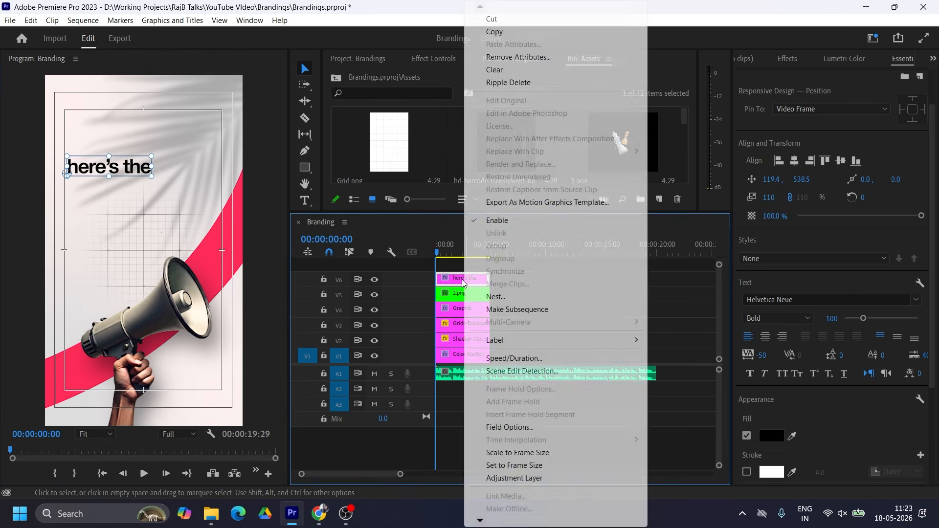
mouse_move(509, 346)
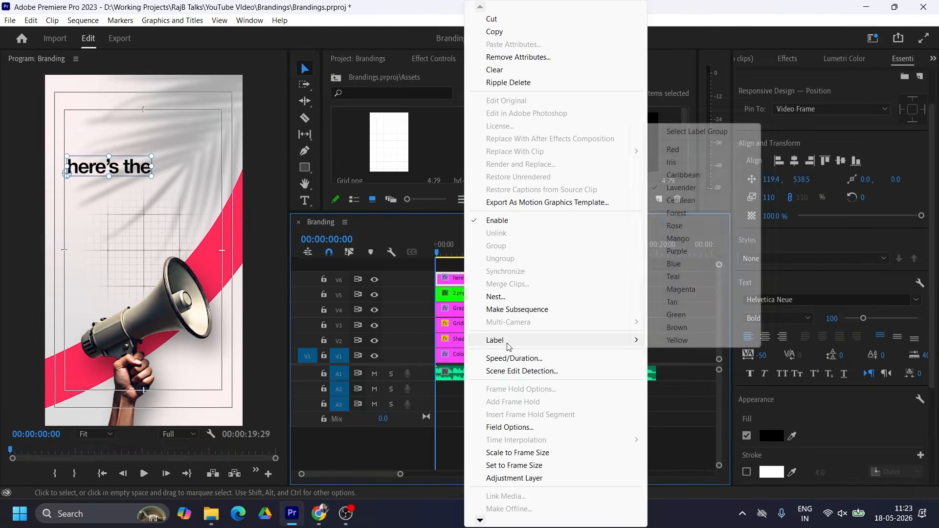
left_click(679, 239)
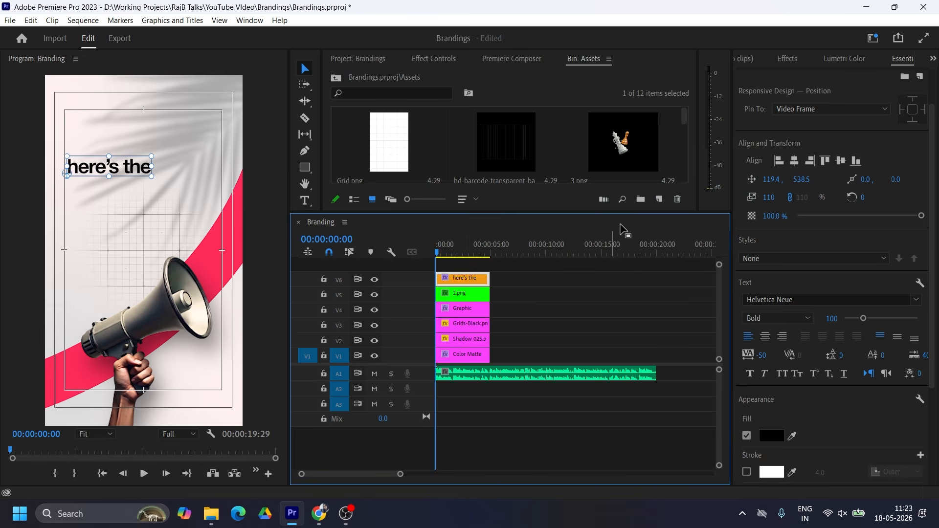
left_click(788, 58)
left_click(851, 60)
left_click(756, 62)
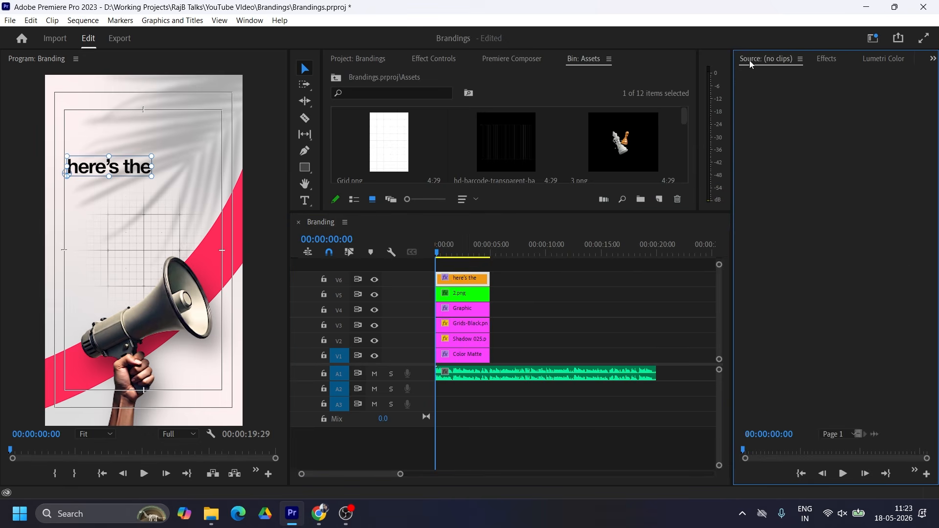
left_click(817, 61)
left_click(896, 63)
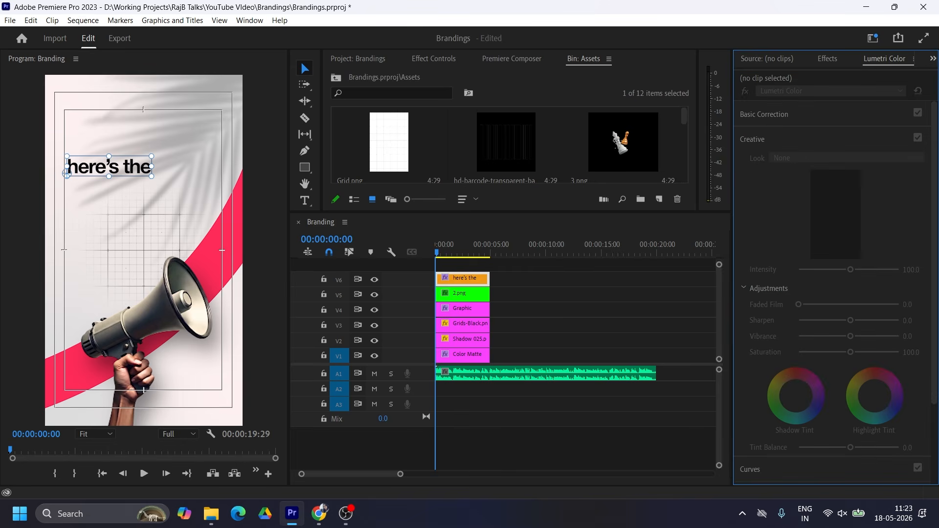
left_click(933, 59)
left_click(894, 113)
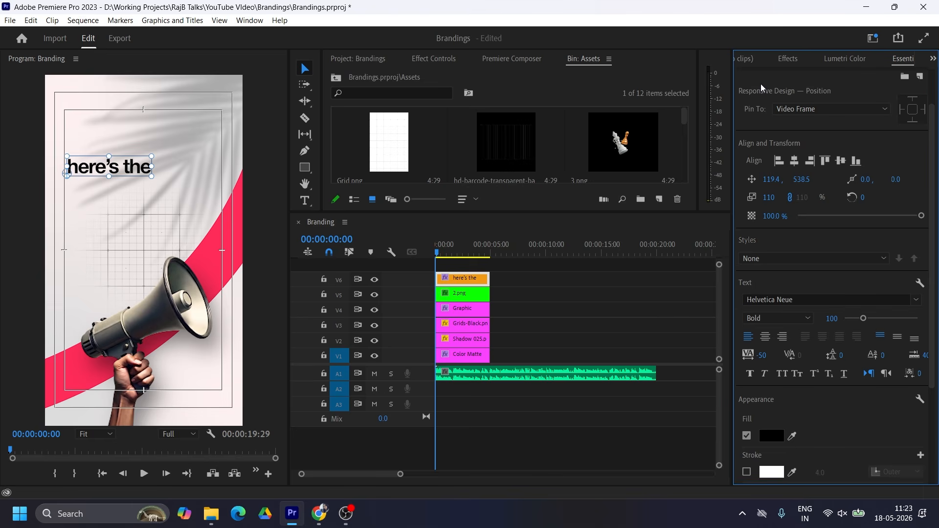
left_click(933, 59)
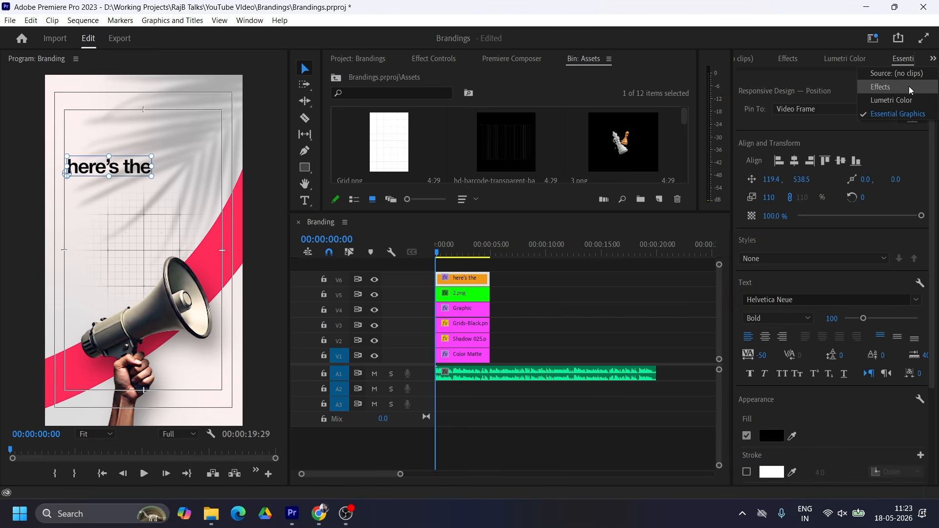
left_click(898, 114)
- Duplicate the "here's the" clip onto V7, change the copy's text to "branding secrets" and place it just below the first line
left_click(455, 279)
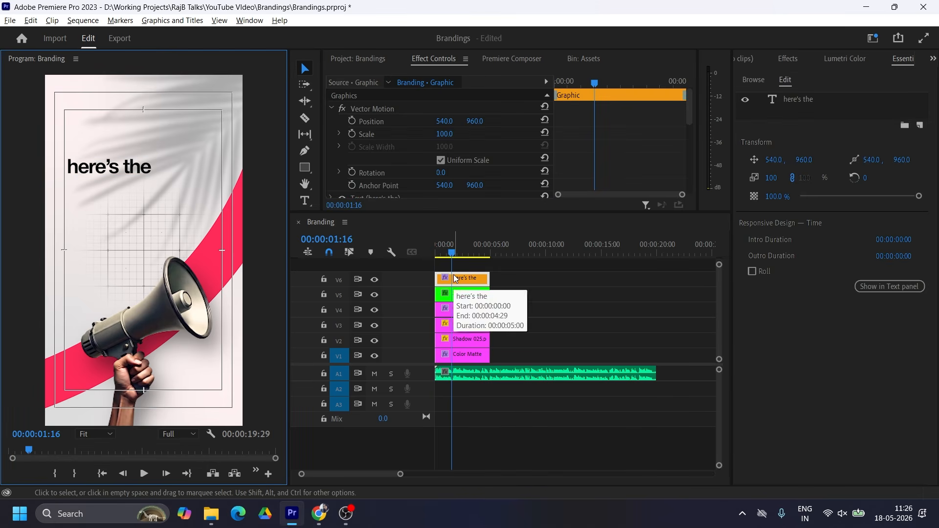
left_click_drag(455, 279, 468, 272)
double_click(117, 175)
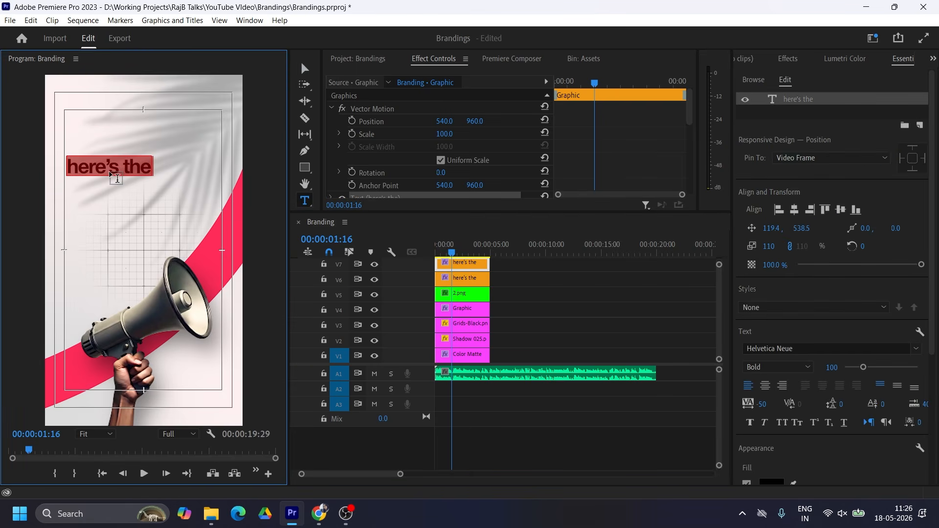
type("branding")
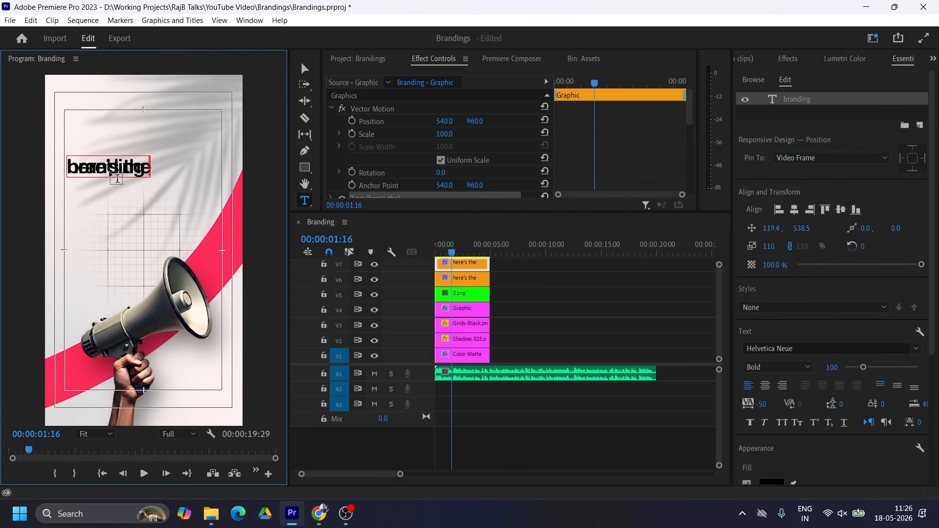
type(" secrets")
key("Escape")
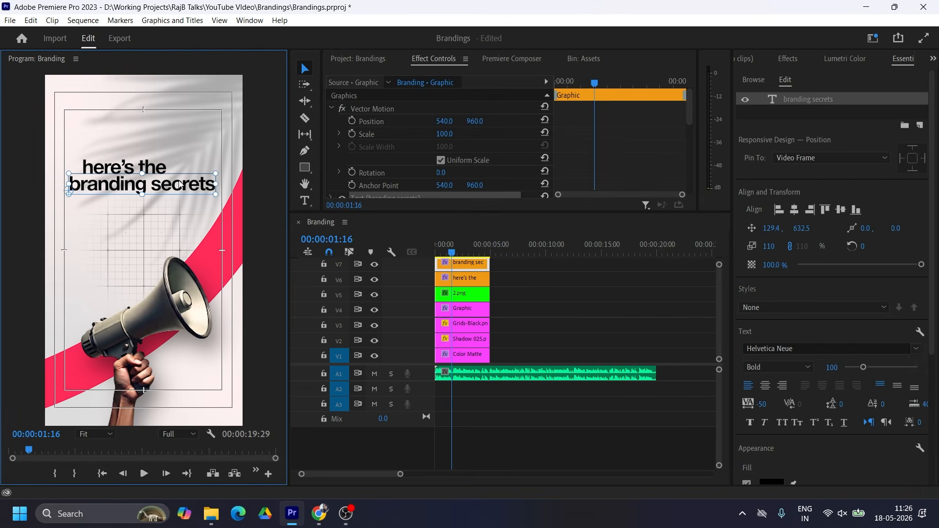
- Set the "branding secrets" text to Morganite Bold in all caps and enlarge it to scale 337
left_click(808, 348)
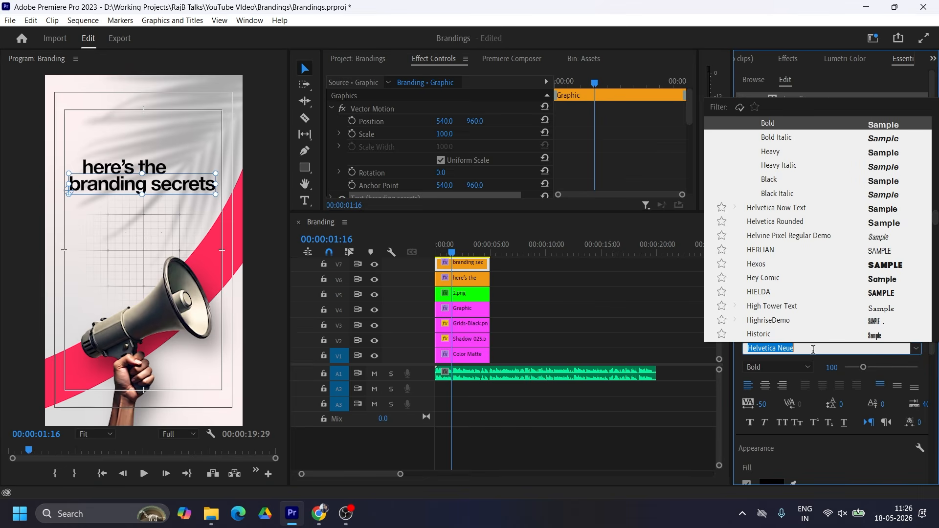
type("morgan")
key("Return")
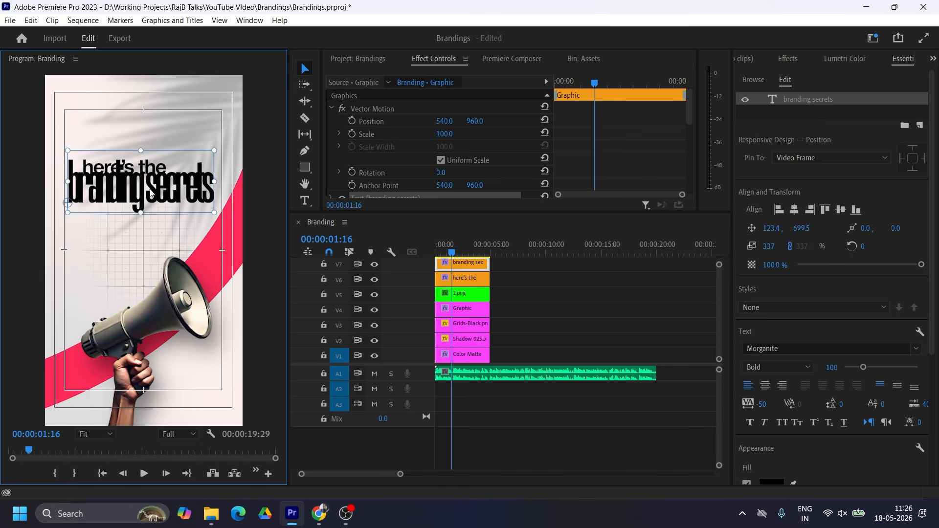
left_click(782, 423)
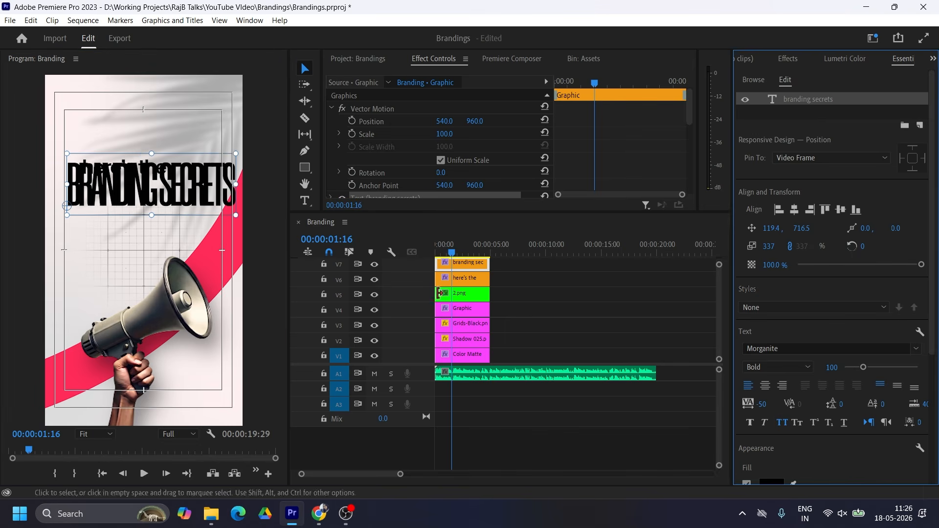
- Move the "branding secrets" title to about 112.4, 793.4 under "here's the" and break it into two lines between the words
left_click_drag(178, 195, 177, 209)
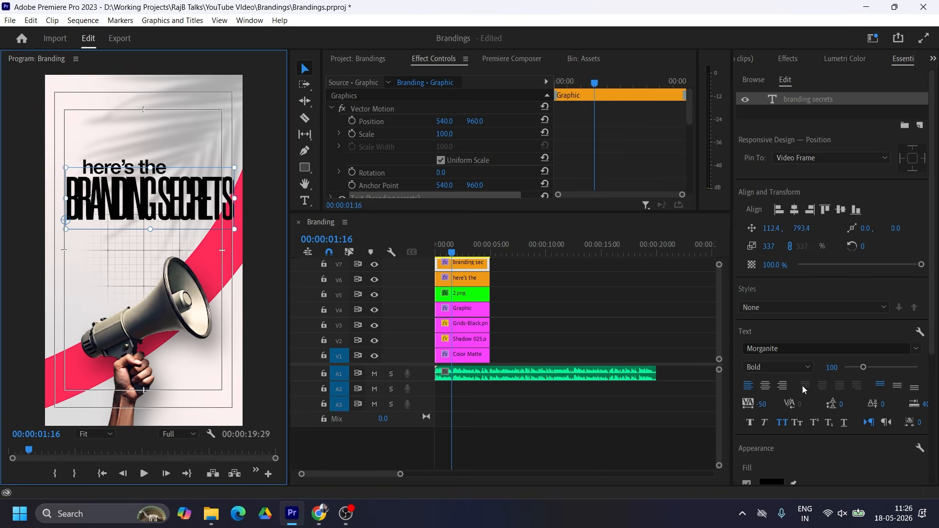
double_click(178, 209)
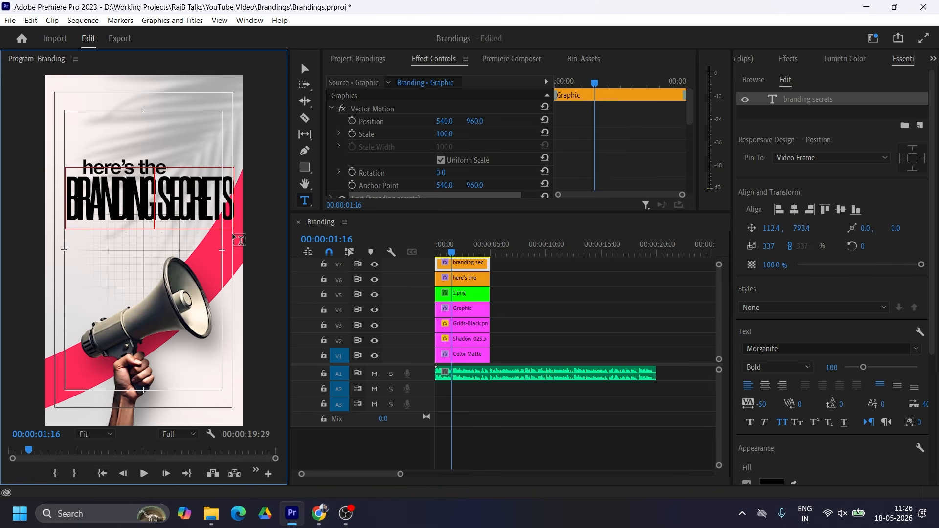
key("BackSpace")
key("Return")
key("Escape")
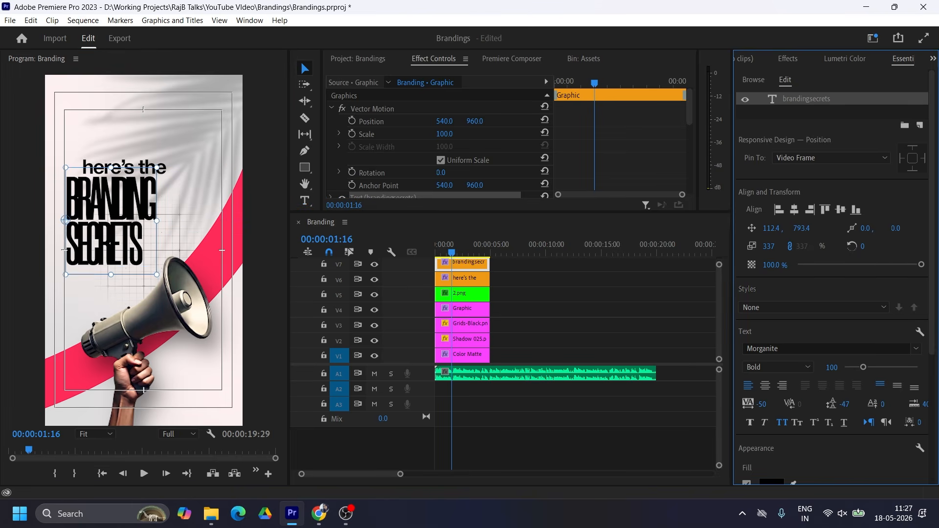
- Set the "branding secrets" text's leading to -44 and tracking to -16, and center-align its two lines
left_click_drag(845, 404, 843, 405)
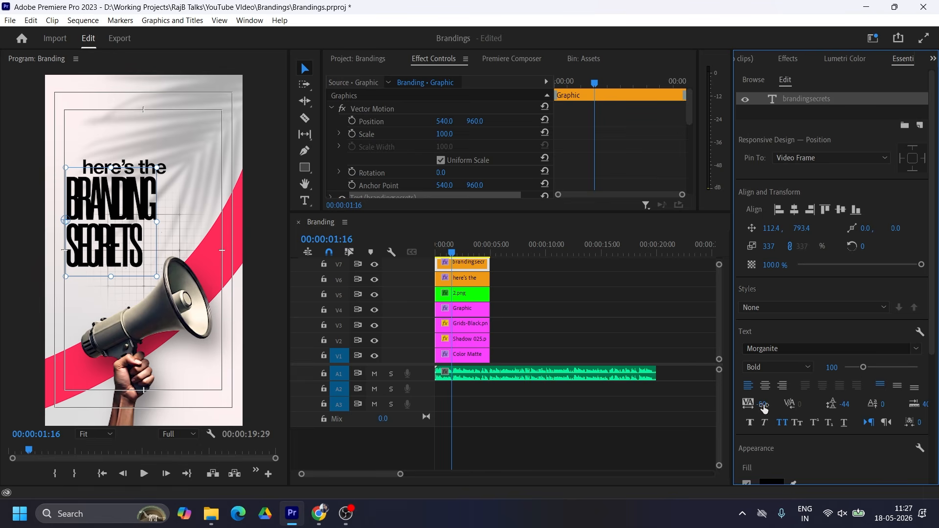
left_click_drag(762, 405, 899, 319)
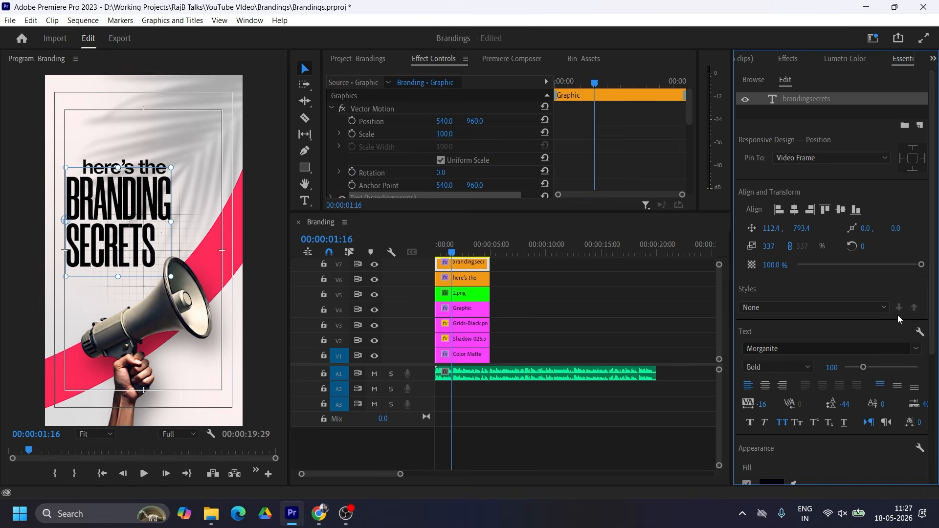
left_click(766, 386)
- Try the ExtraBold weight on the "branding secrets" title and settle on Black
left_click(778, 367)
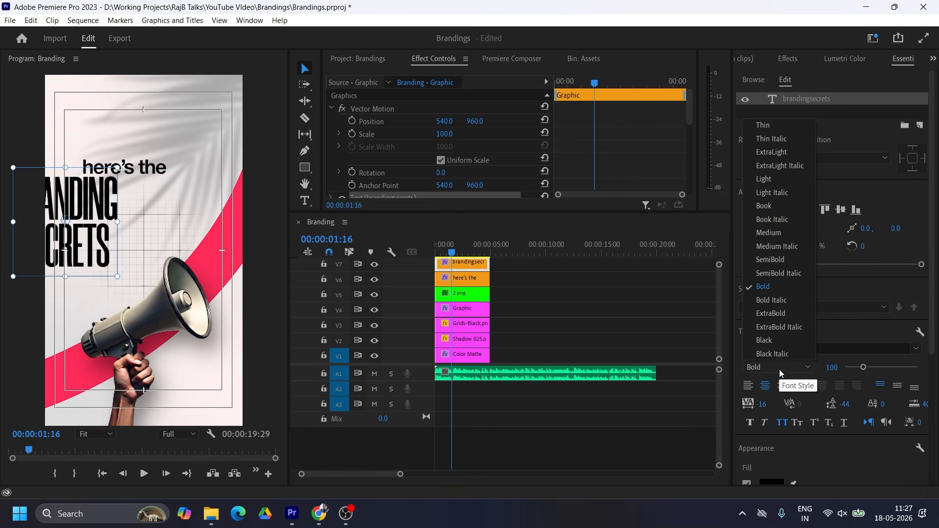
left_click(771, 313)
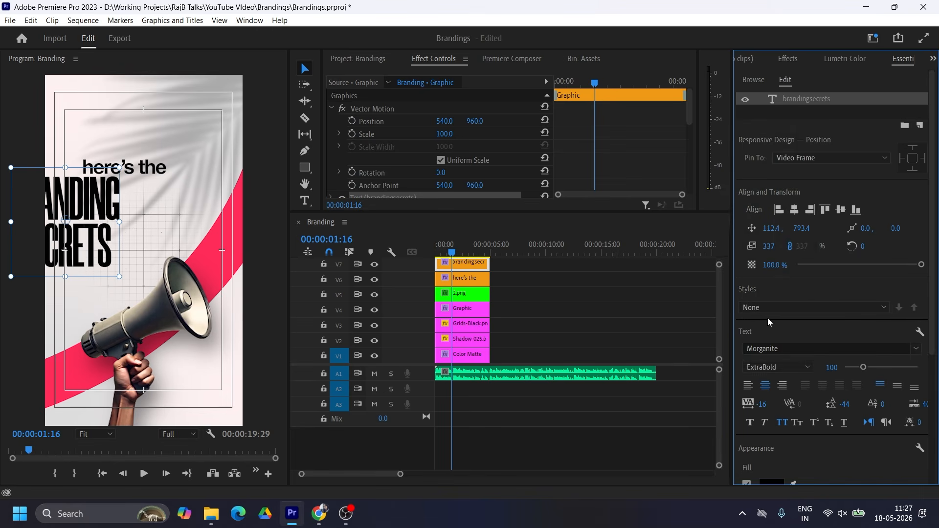
left_click(778, 368)
left_click(766, 357)
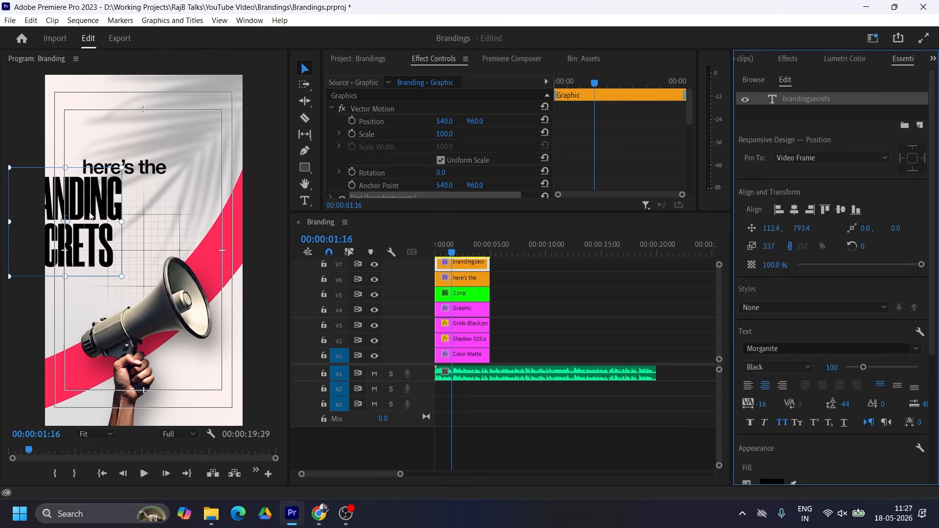
- Enlarge the "branding secrets" title to scale 421 and center it horizontally in the frame at about 542.7, 827.4
left_click_drag(97, 216, 185, 237)
left_click(794, 211)
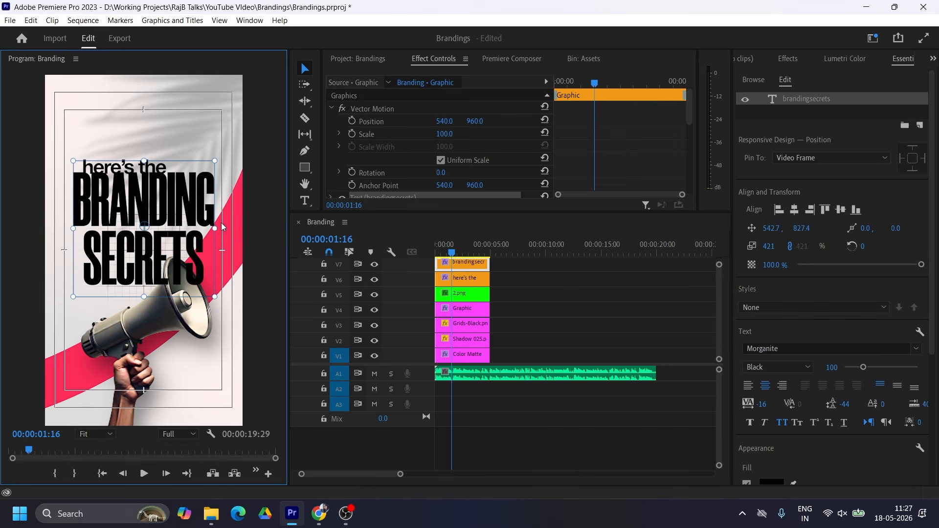
- Change the "branding secrets" font to Forever Freedom Regular Font, try tracking at -20 and settle on -15
left_click(916, 348)
type("fore")
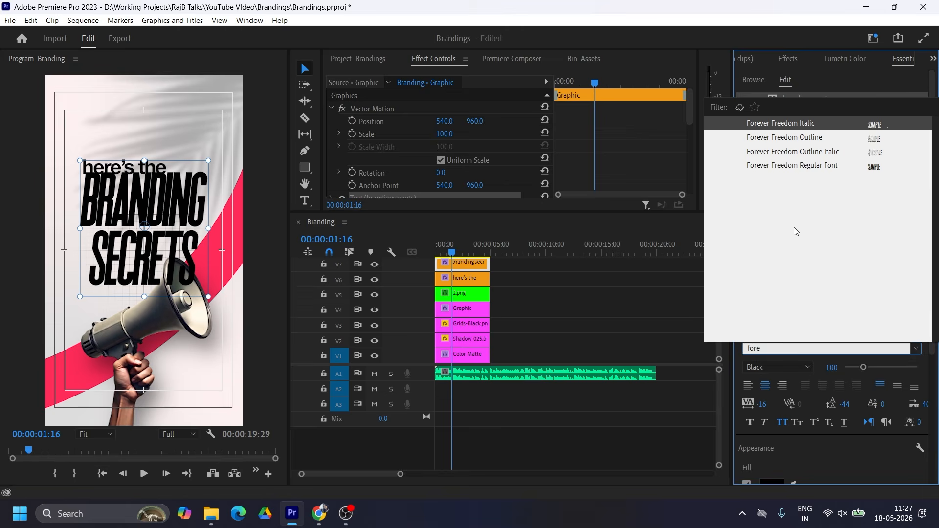
left_click(771, 169)
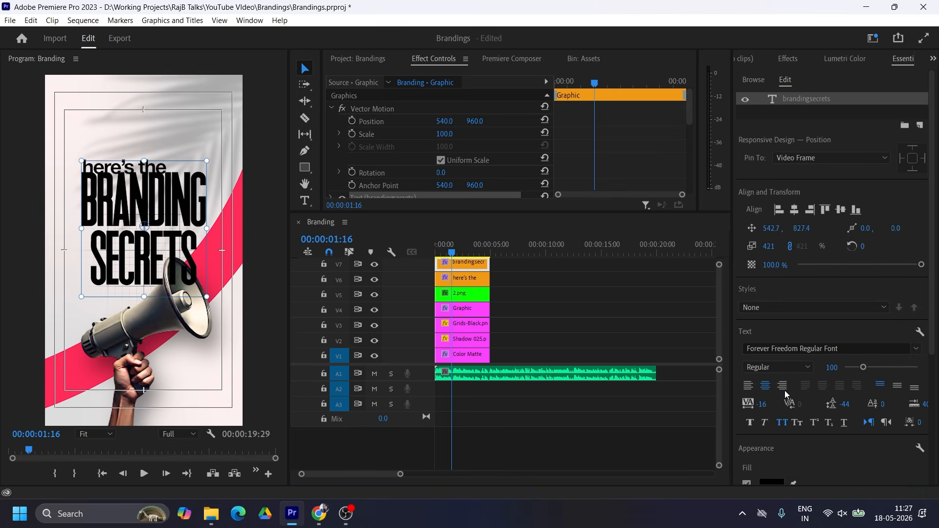
left_click(767, 404)
type("-20")
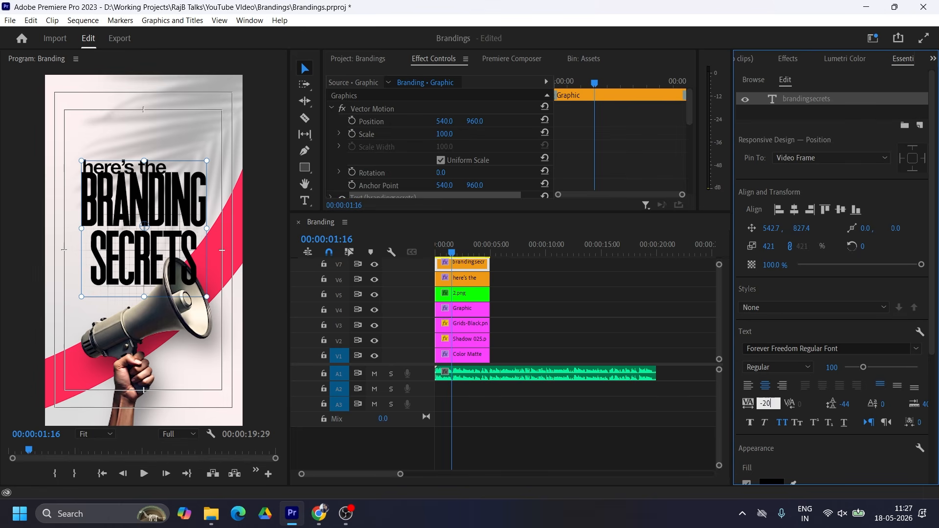
key("Return")
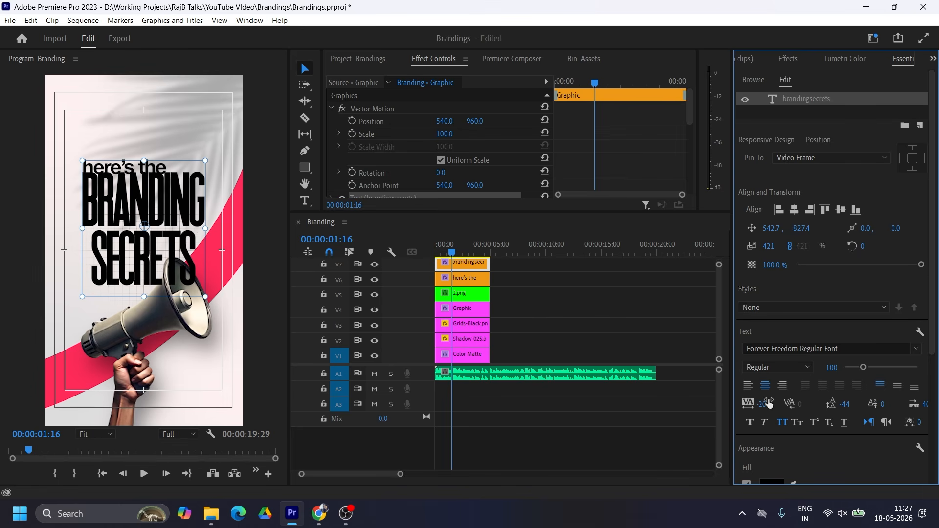
left_click(762, 405)
type("-15")
key("Return")
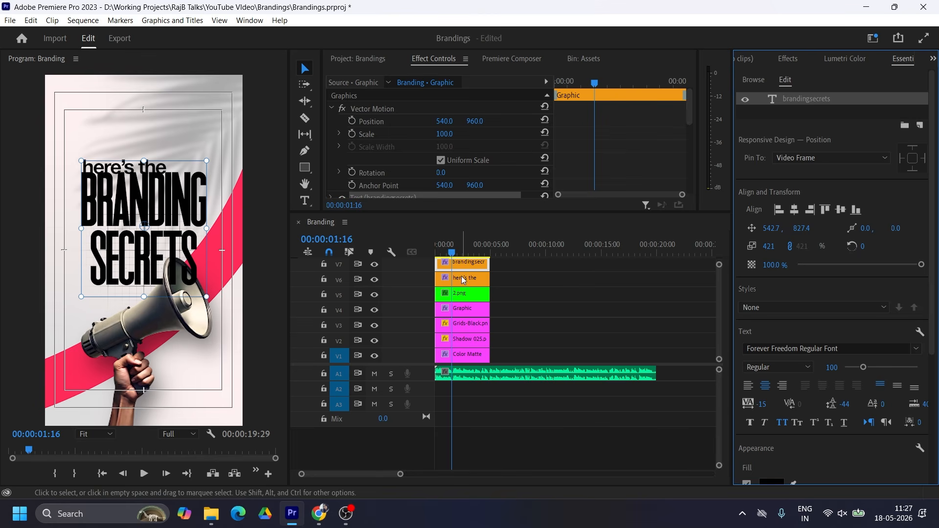
- Change the "branding secrets" fill to a linear gradient starting with the pink FF2B5A sampled from the curved stroke
scroll(794, 431, "down", 3)
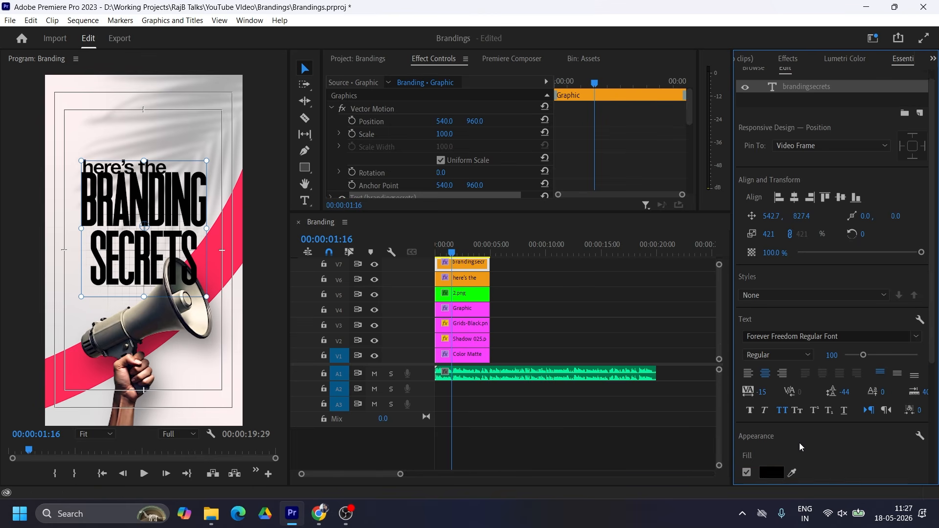
left_click(772, 412)
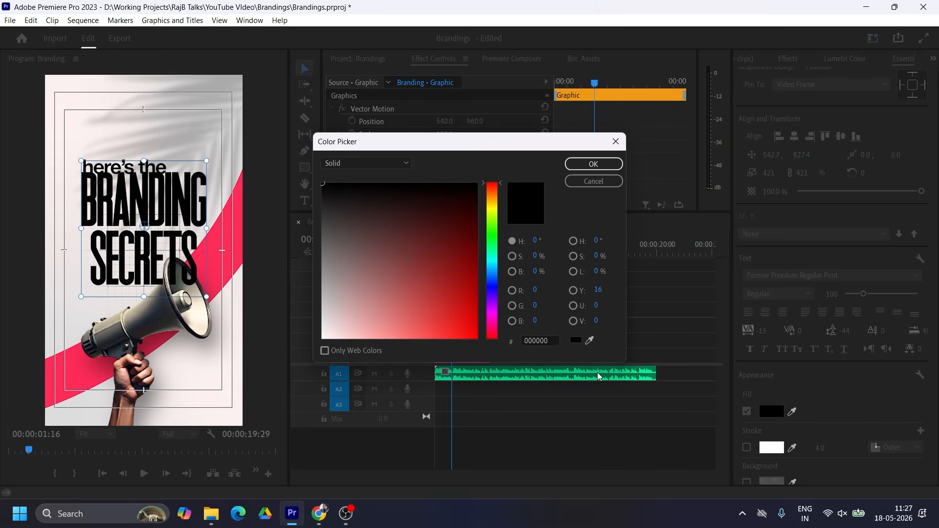
left_click(589, 341)
left_click(223, 253)
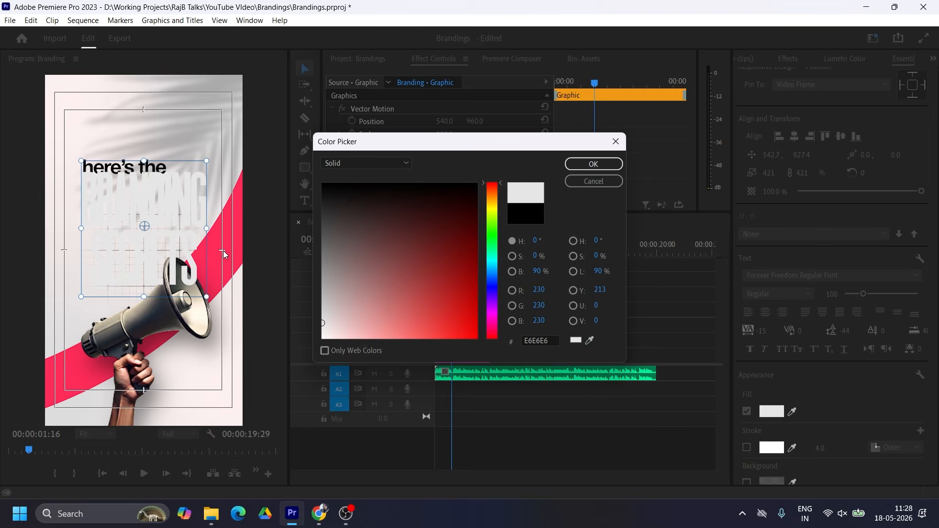
left_click(591, 341)
left_click(233, 225)
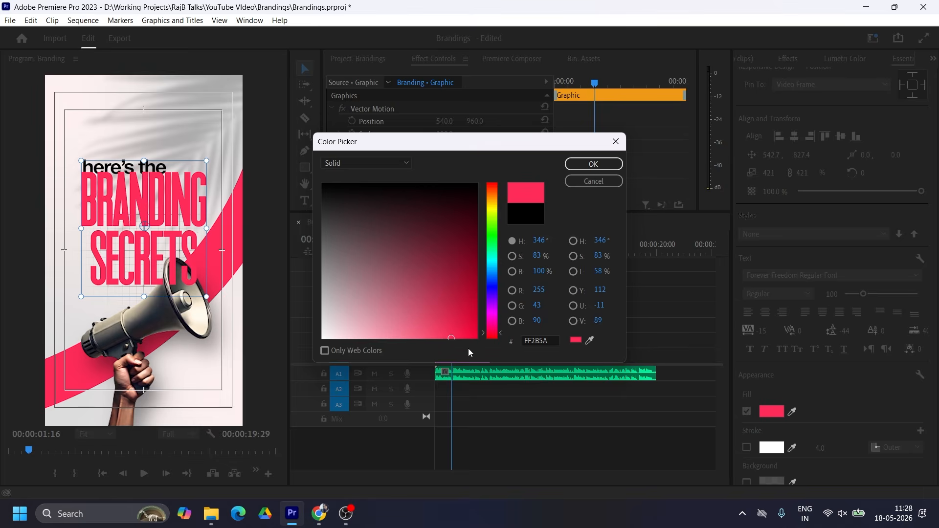
left_click(366, 162)
left_click(368, 191)
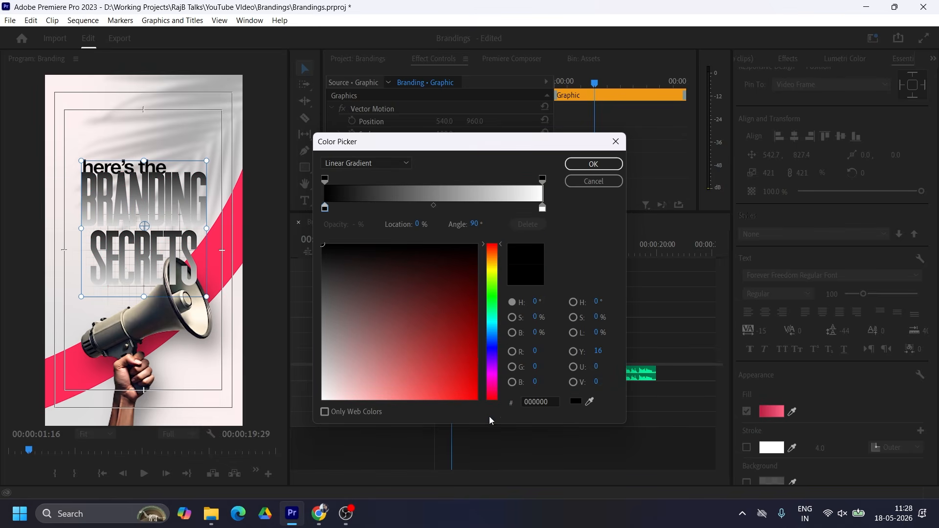
left_click(237, 217)
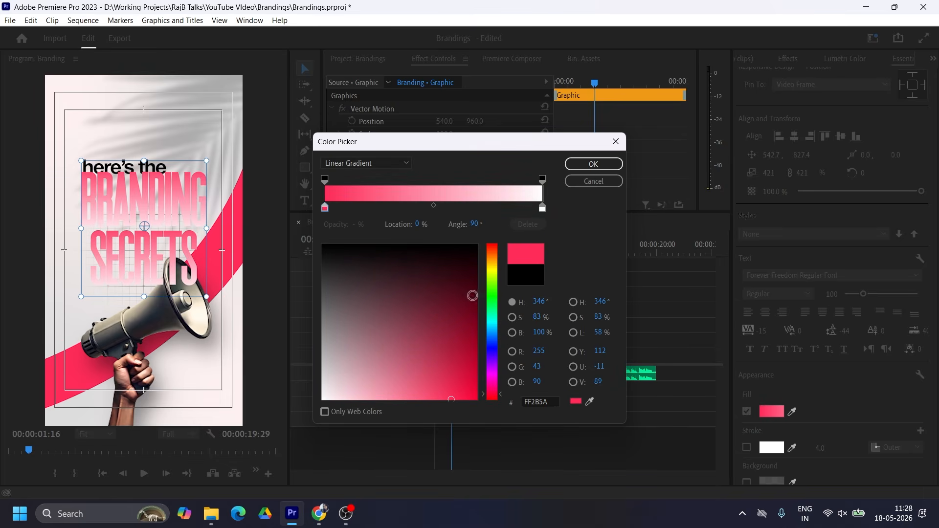
- Set the gradient's end stop to dark red B20228 and apply the fill to the title
left_click(542, 208)
left_click(589, 401)
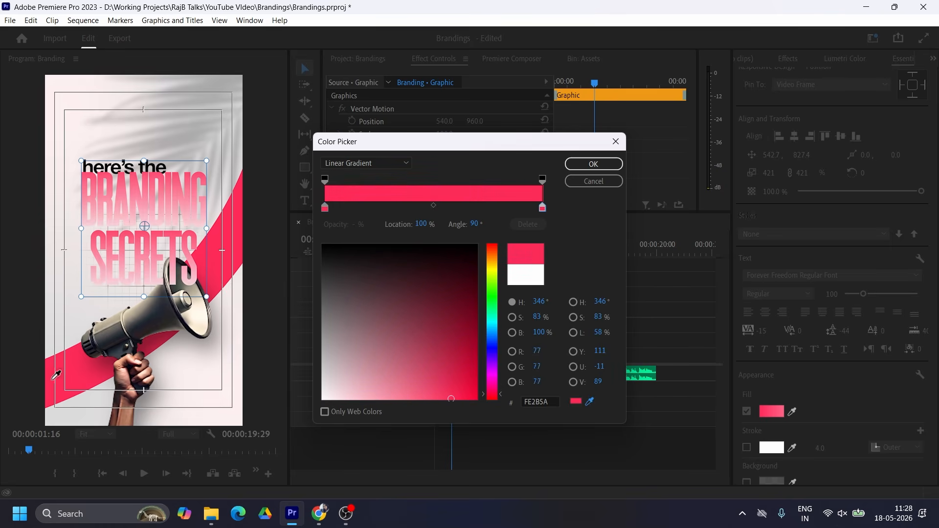
left_click(77, 377)
left_click(472, 336)
mouse_move(473, 336)
left_mouse_down()
mouse_move(475, 324)
mouse_move(476, 353)
left_mouse_up()
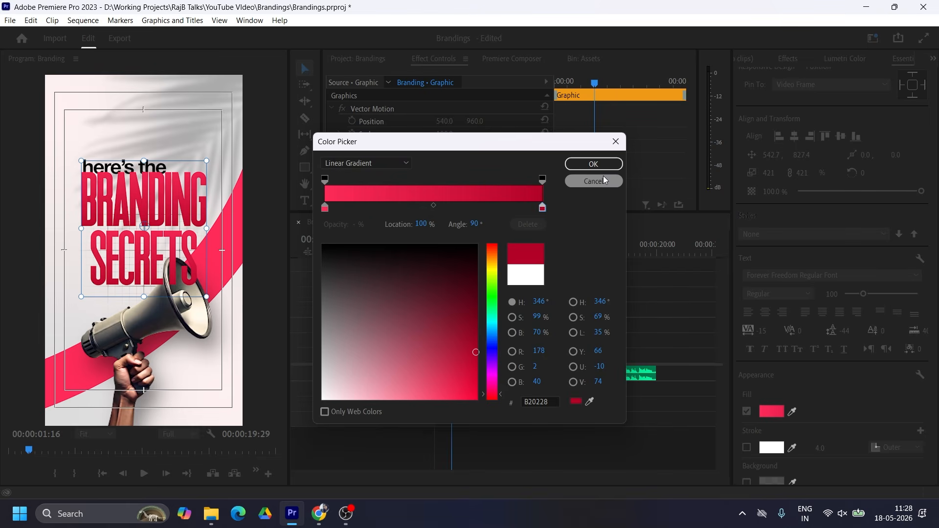
left_click(595, 166)
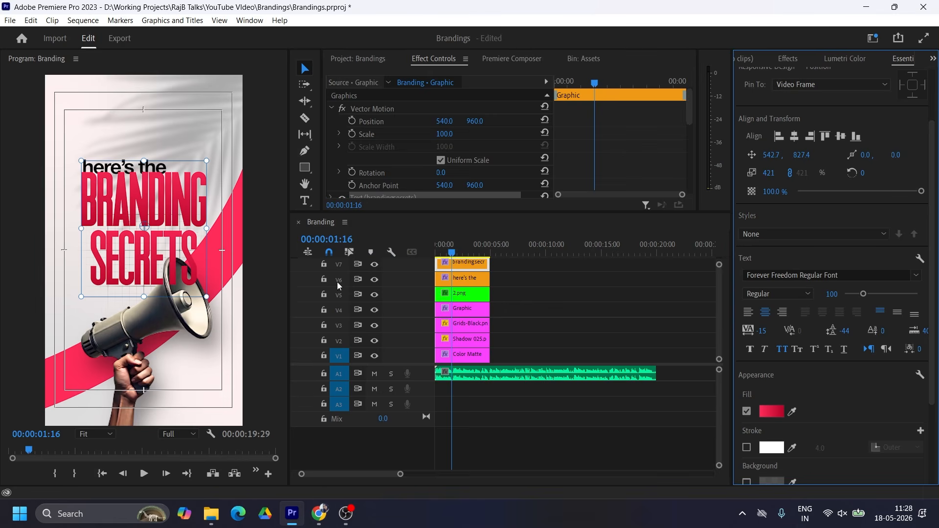
- Shift the titles, megaphone and curve Graphic clips up one track and move the "branding secrets" clip down to V4
left_click_drag(506, 212, 507, 170)
left_click_drag(517, 235, 465, 271)
key("alt+Up")
left_click(474, 288)
key("alt+Up")
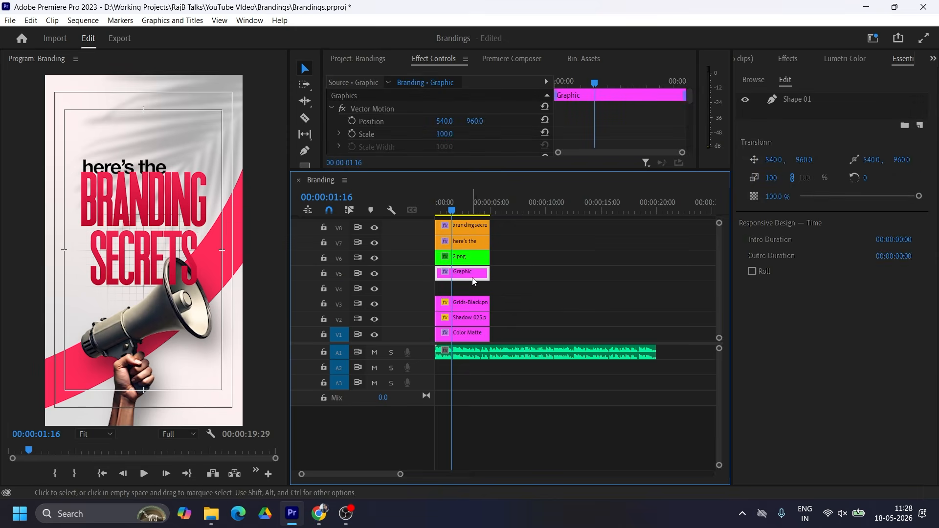
left_click_drag(469, 228, 467, 288)
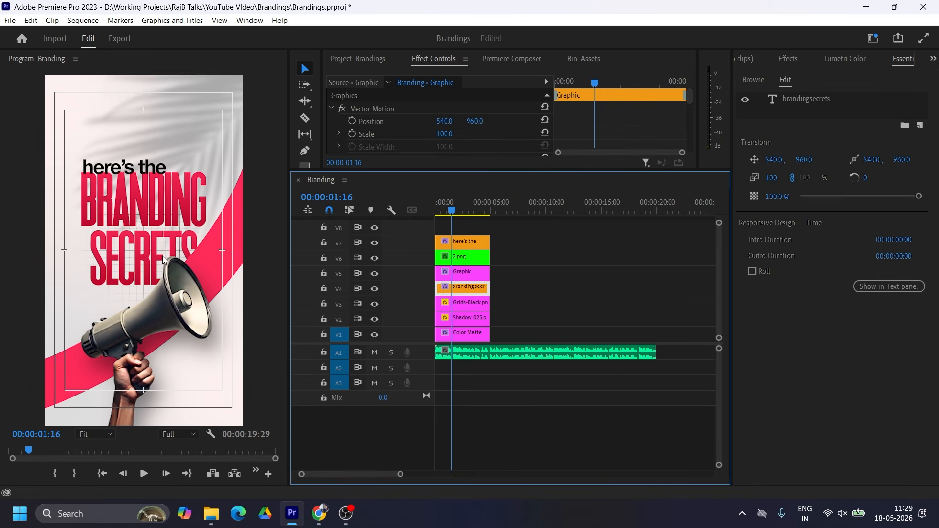
- Reorder the tracks so the "branding secrets" clip sits on V5, between the megaphone and the curve Graphic on V4
left_click_drag(490, 243, 470, 240)
left_click(459, 289)
left_click_drag(459, 290, 460, 259)
left_click_drag(518, 228, 465, 289)
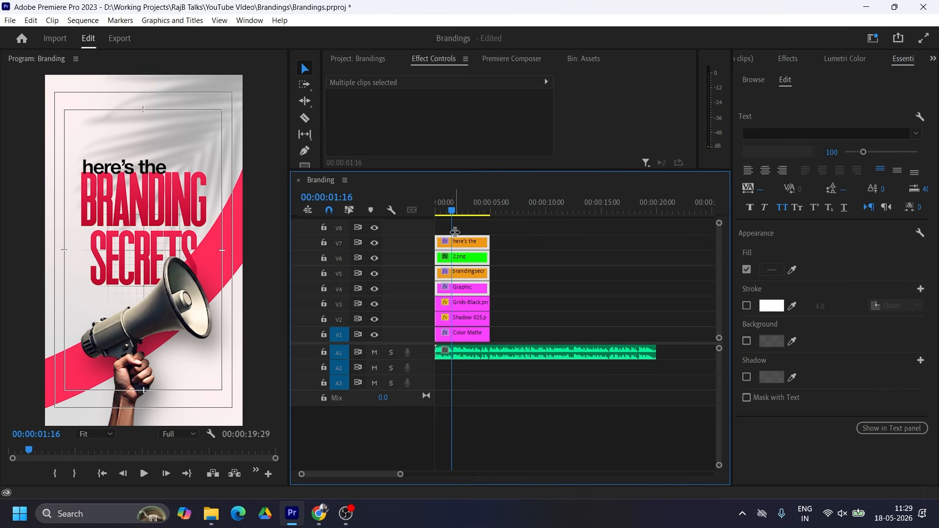
left_click(531, 274)
- Shrink the "here's the" text to scale 77 above the "BRANDING" line
left_click(480, 247)
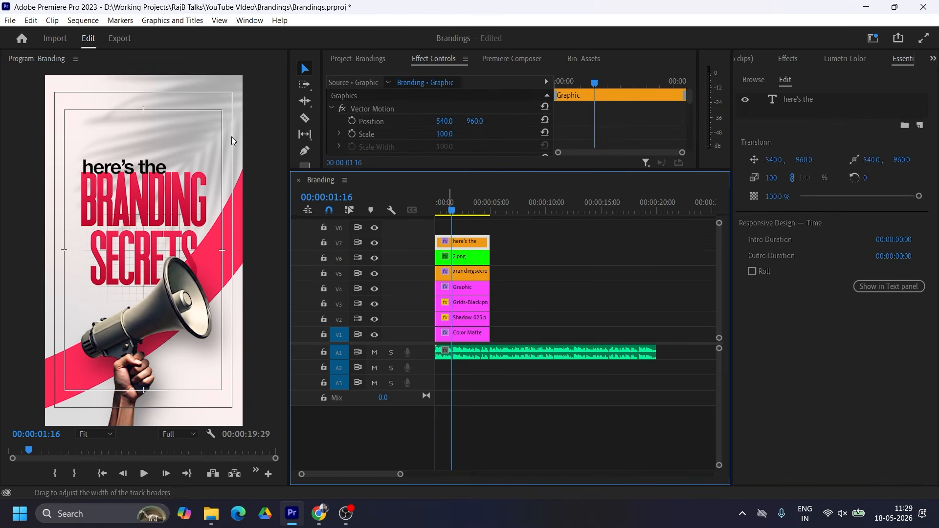
left_click(126, 168)
left_click_drag(172, 165, 147, 167)
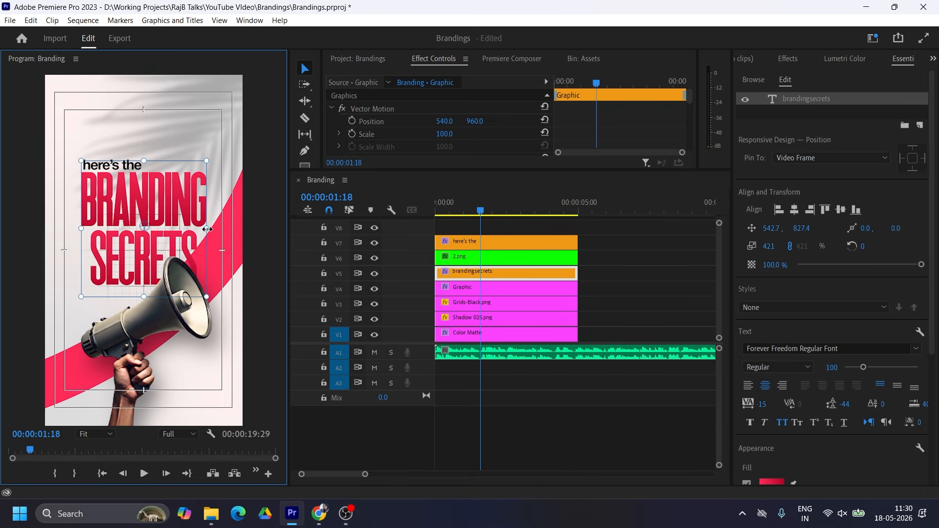
- Enlarge the "branding secrets" title to scale 555 and align it to the frame's vertical center
left_click_drag(209, 230, 247, 226)
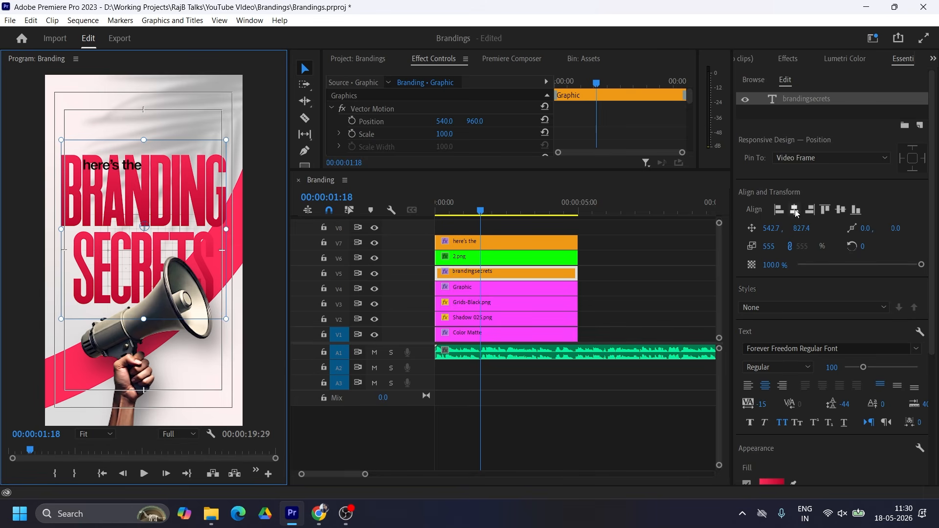
left_click(839, 210)
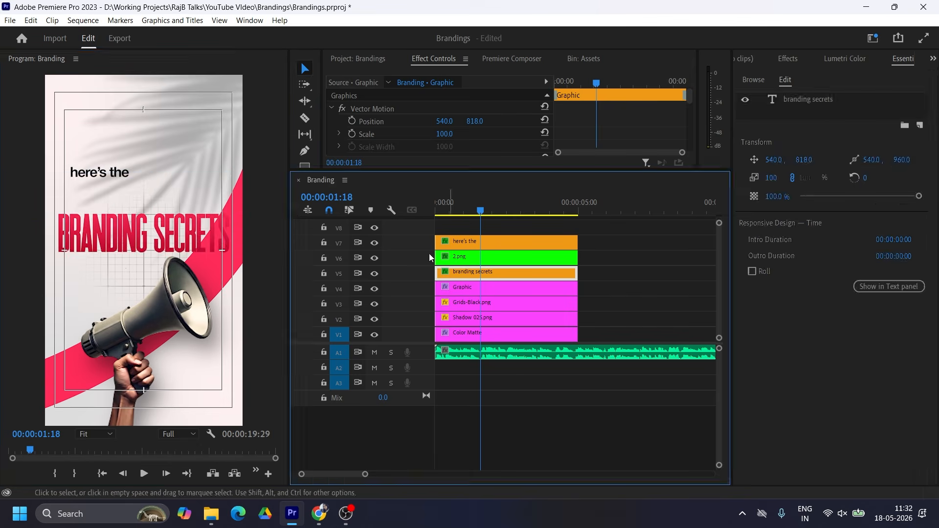
- Split the single-line "branding secrets" title into two lines by replacing the space between the words with a line break
key("t")
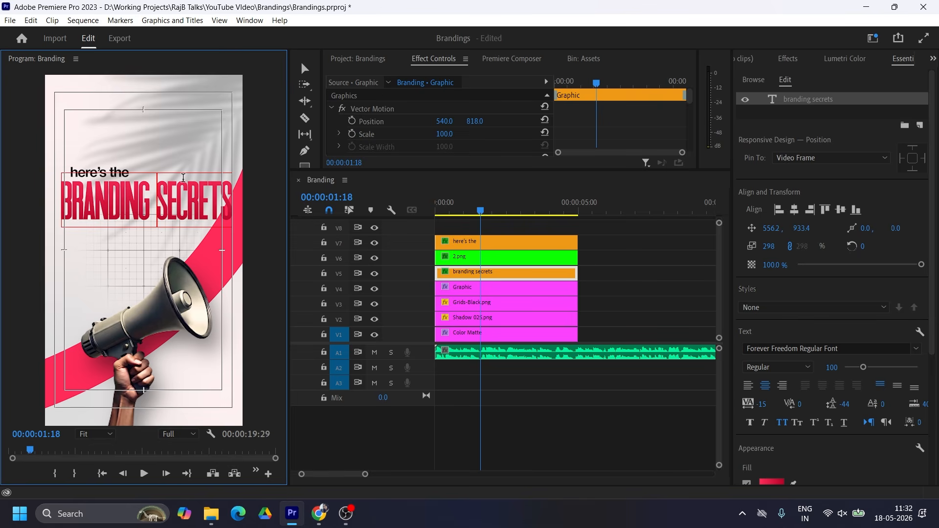
key("BackSpace")
key("Return")
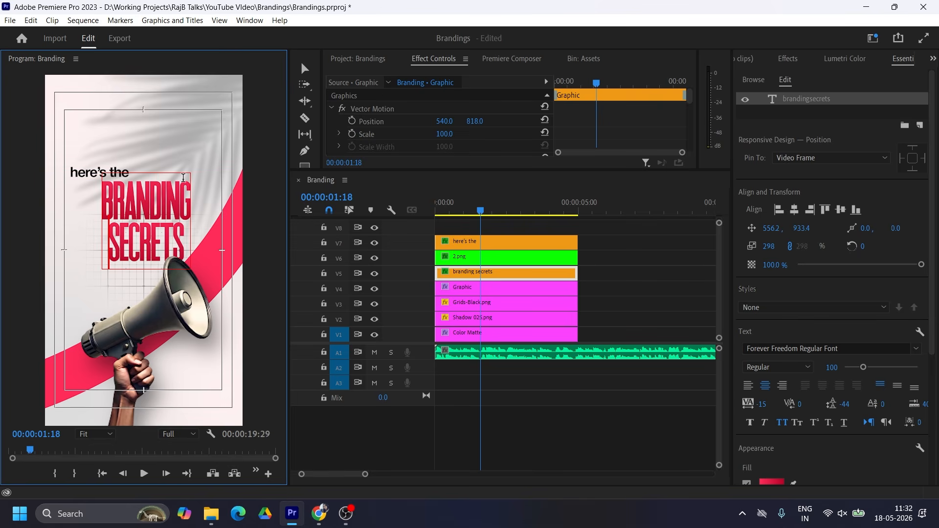
left_click(303, 69)
scroll(845, 420, "down", 1)
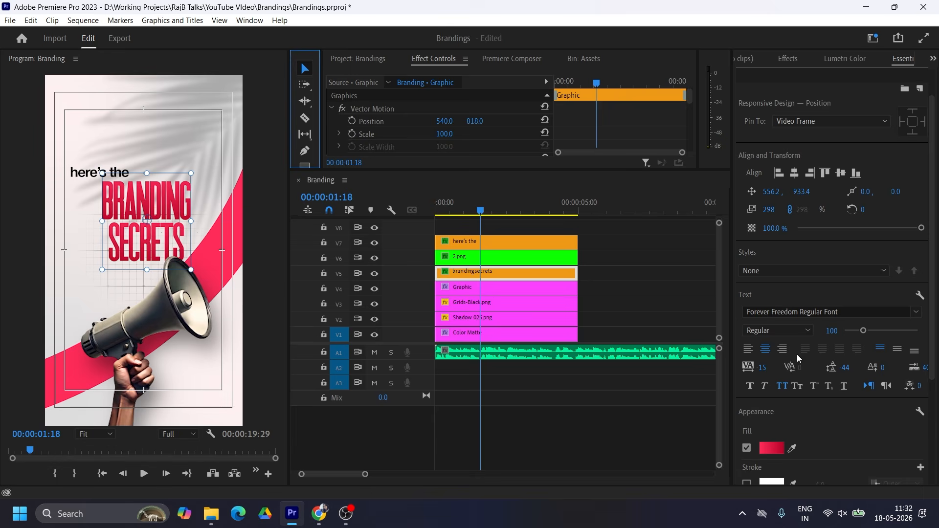
- Left-align the two-line "branding secrets" title, enlarge it to nearly the frame's width and place it just below "here's the"
left_click(748, 348)
mouse_move(206, 215)
left_mouse_down()
mouse_move(118, 226)
mouse_move(111, 213)
mouse_move(206, 220)
left_mouse_up()
left_click_drag(167, 194, 169, 218)
- Enlarge the "here's the" text to scale 93 and line up its left edge with the "BRANDING" line
left_click(180, 145)
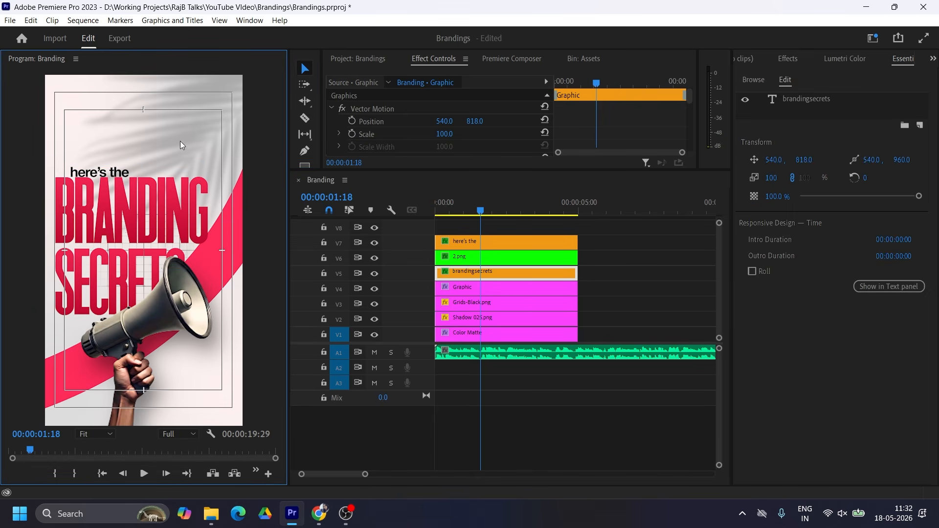
left_click(107, 175)
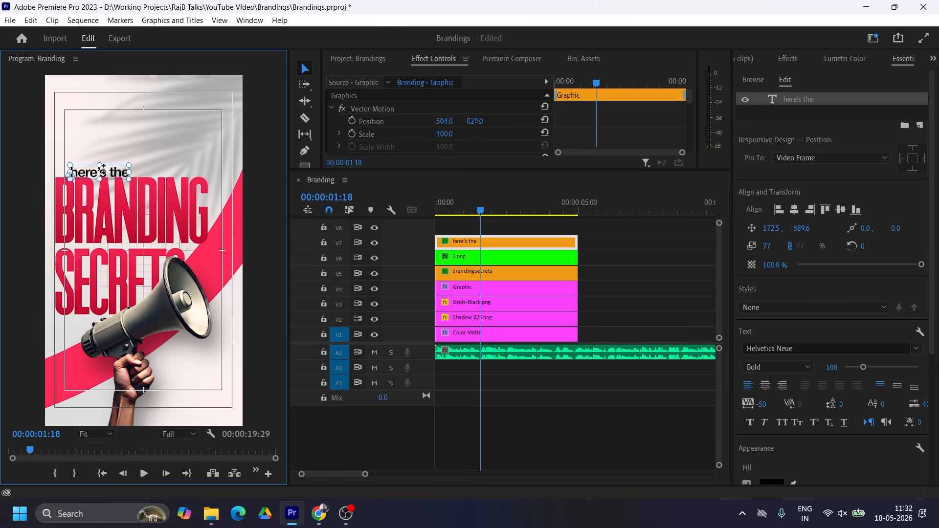
left_click_drag(103, 170, 127, 158)
- Duplicate the "here's the" title clip onto track V8 and move the copy down between "BRANDING" and "SECRETS"
left_click(388, 298)
key("Home")
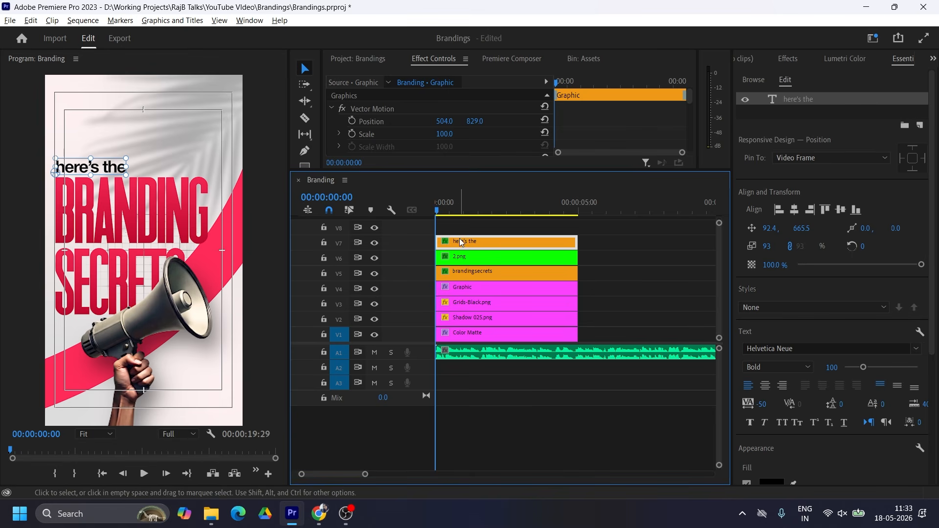
left_click_drag(461, 243, 461, 227)
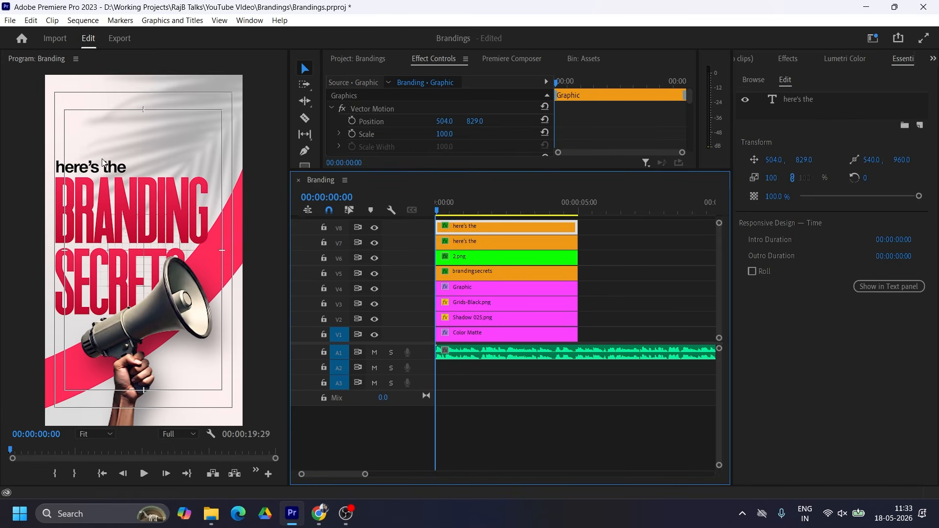
left_click(119, 171)
left_click_drag(112, 169, 177, 246)
- Replace the copied title's text with "no one tell you" and shrink it to scale 63
type("no one te")
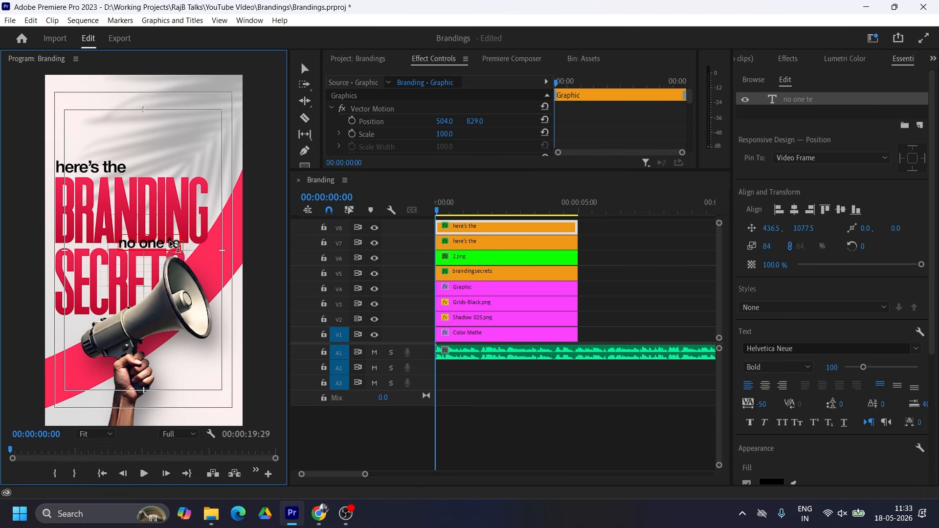
type("ll you")
key("Escape")
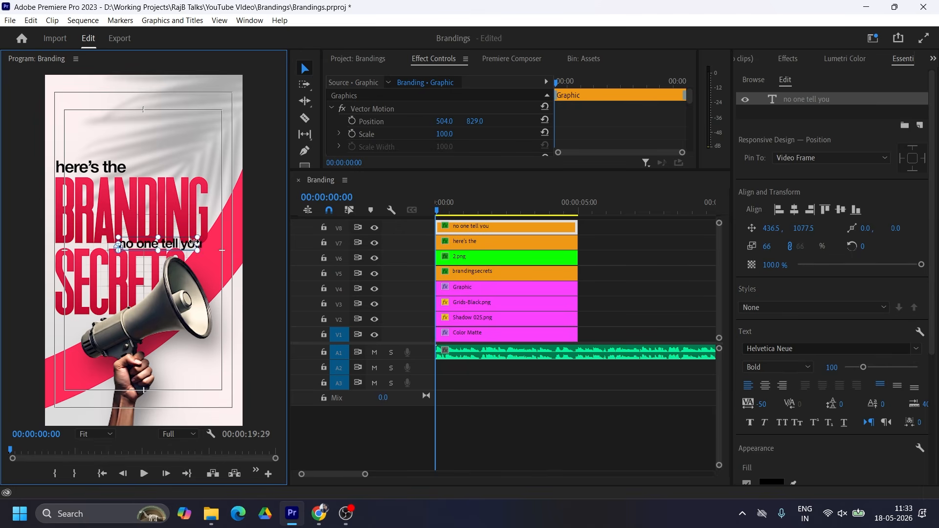
left_click_drag(194, 245, 196, 246)
- Draw a rectangle about 418 × 47 over "no one tell you" in the same graphic, with stroke off and fill on
left_click(478, 230)
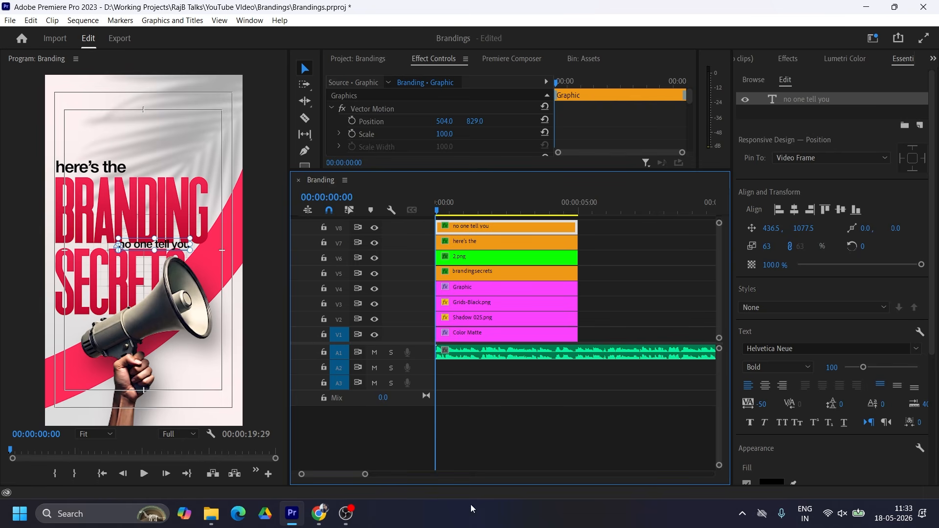
left_click_drag(353, 171, 353, 215)
left_click(305, 166)
mouse_move(116, 238)
left_mouse_down()
mouse_move(119, 246)
mouse_move(193, 246)
left_mouse_up()
left_click(747, 396)
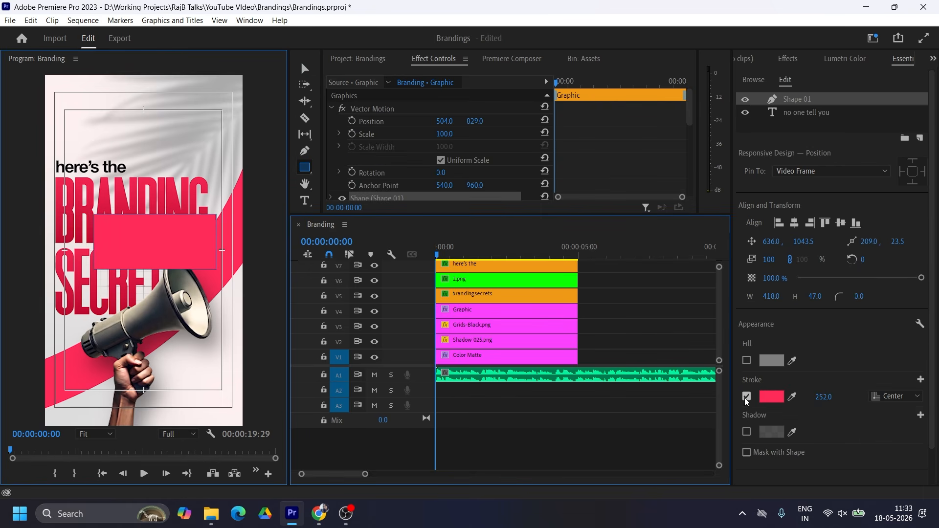
left_click(746, 361)
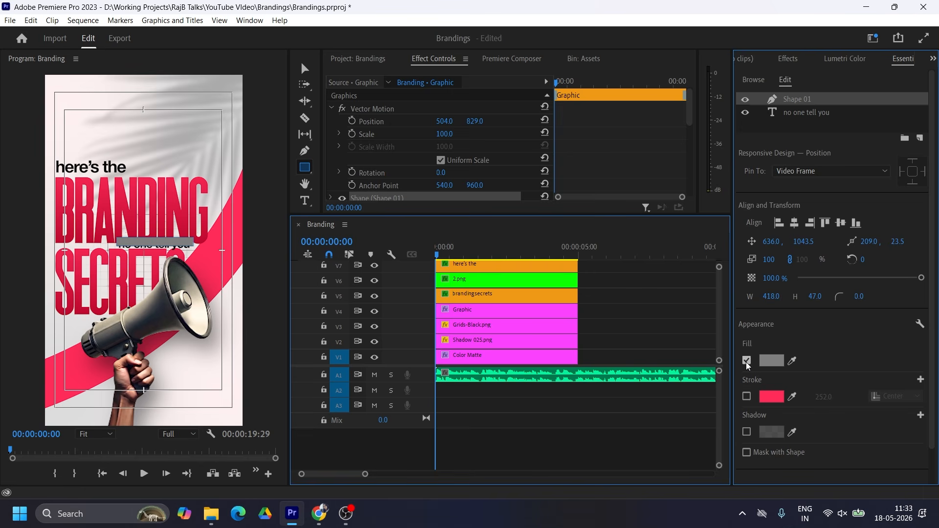
- Set the rectangle's fill color to white (FFFFFF)
left_click(771, 360)
left_click_drag(349, 304, 323, 337)
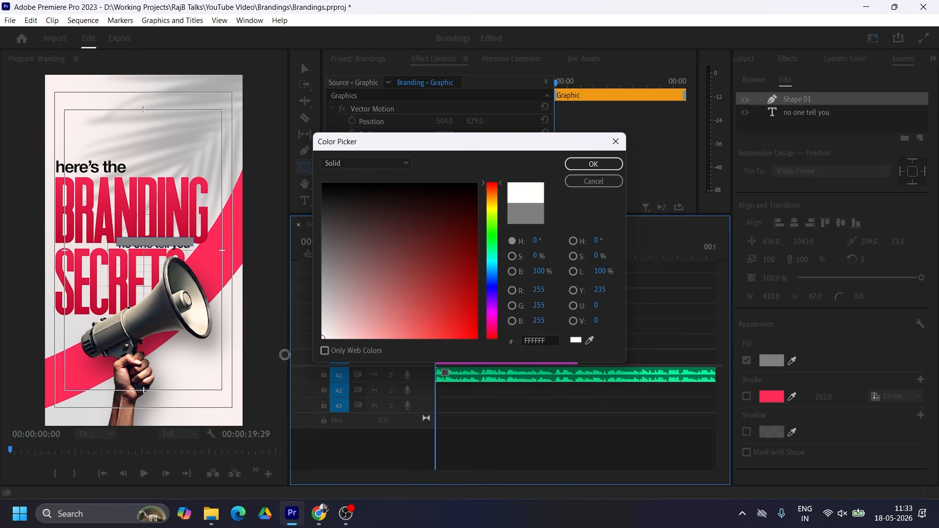
left_click(593, 164)
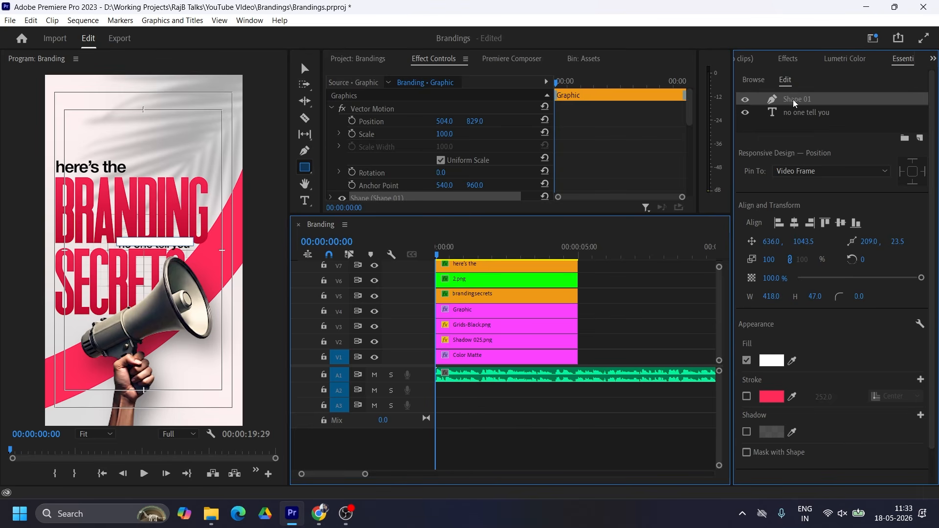
- Place the rectangle behind the "no one tell you" text and set its fill to black (000000)
left_click_drag(795, 103, 795, 124)
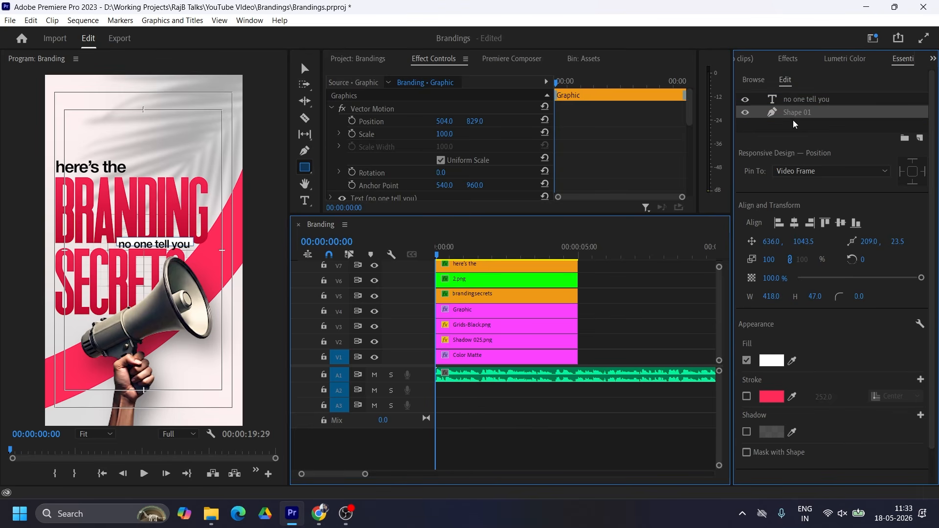
left_click(98, 434)
left_click(35, 342)
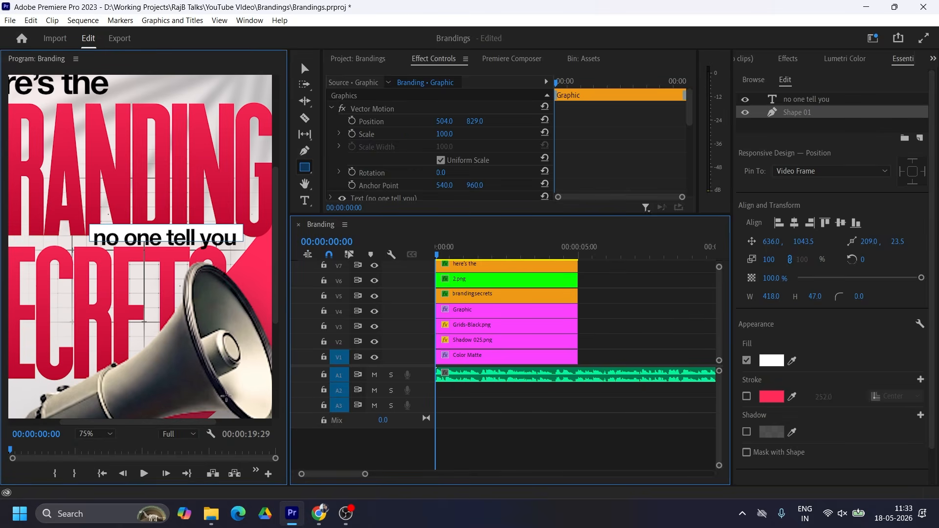
left_click(772, 362)
left_click_drag(336, 230, 311, 182)
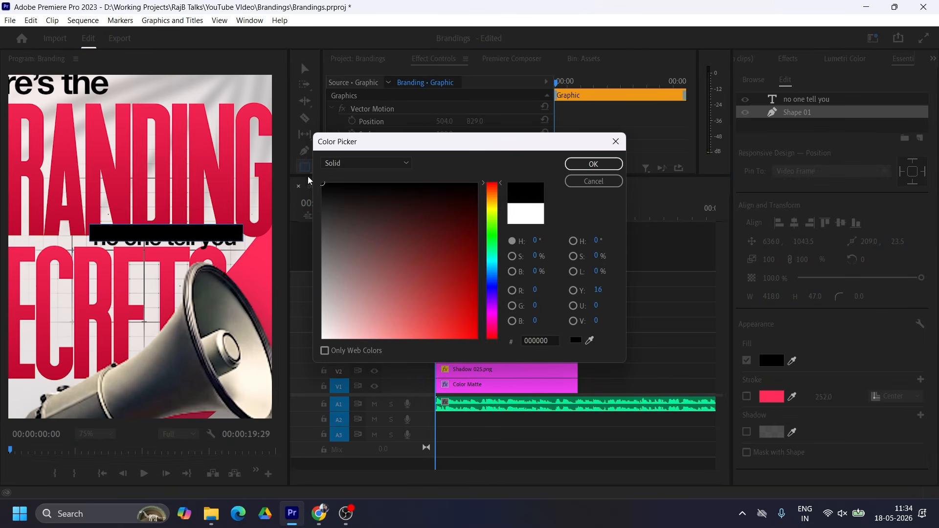
left_click(593, 164)
- Change the "no one tell you" text's fill color to white
left_click(802, 100)
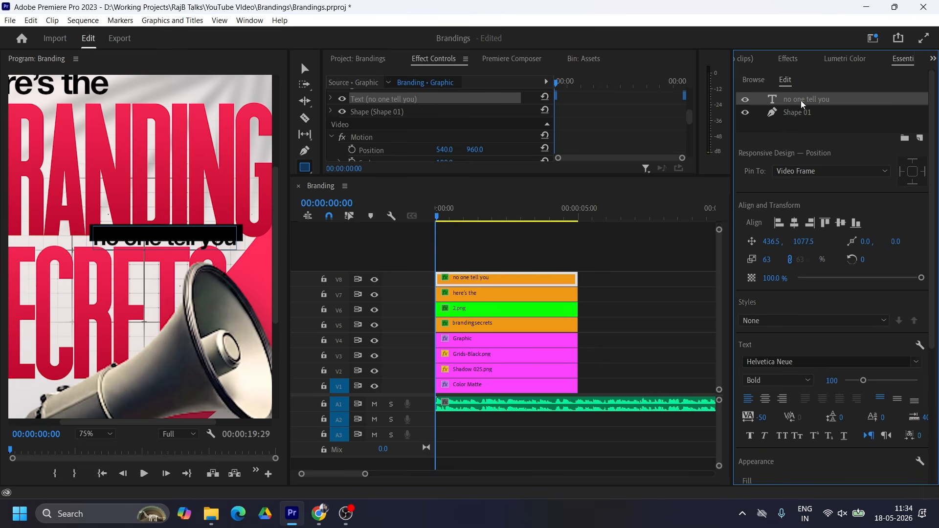
scroll(827, 381, "down", 3)
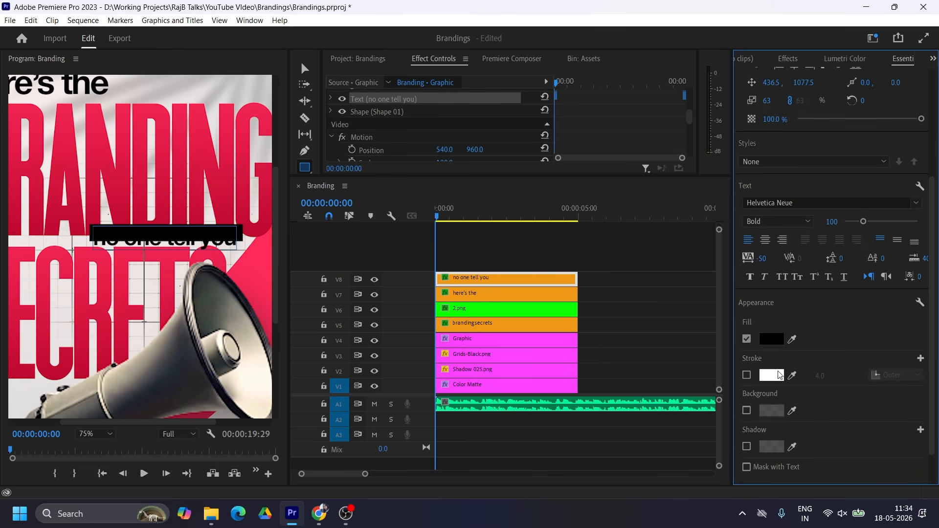
left_click(772, 339)
left_click_drag(336, 216, 308, 183)
left_click(593, 164)
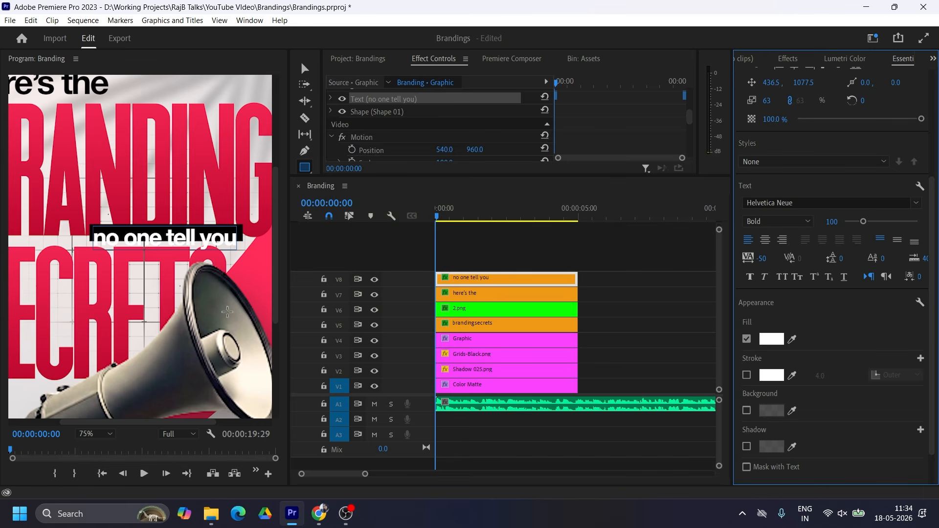
- Resize the black rectangle to about 413 × 71 around the text and round its corners to 12
left_click(473, 282)
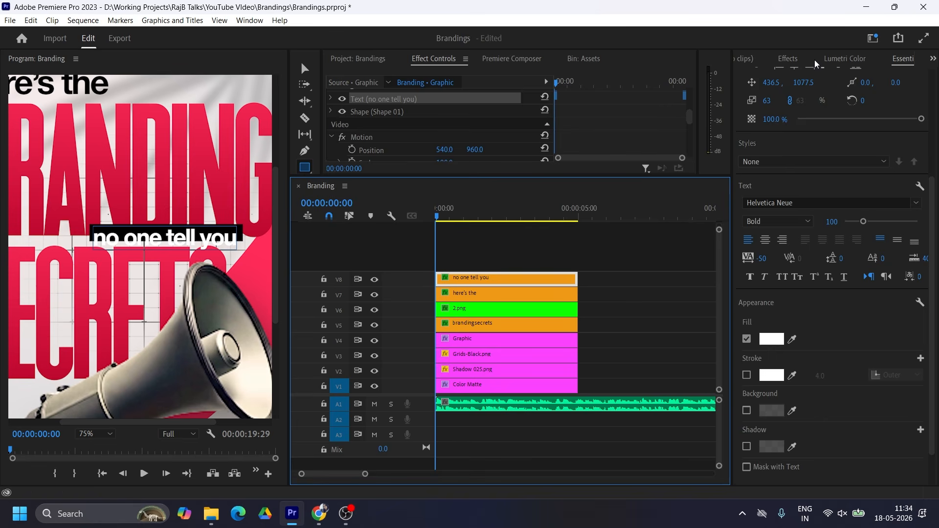
scroll(805, 132, "up", 3)
left_click(797, 112)
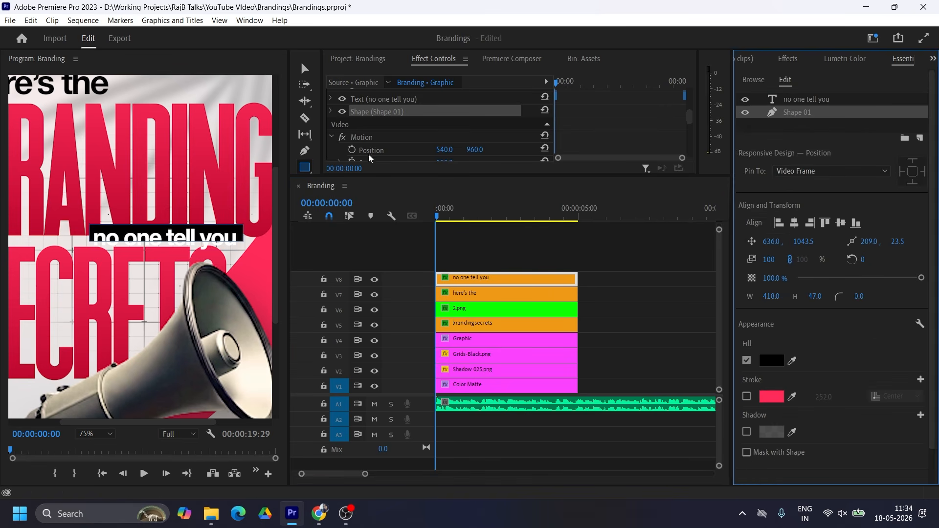
left_click(305, 68)
left_click_drag(166, 243, 166, 252)
left_click_drag(245, 237, 244, 236)
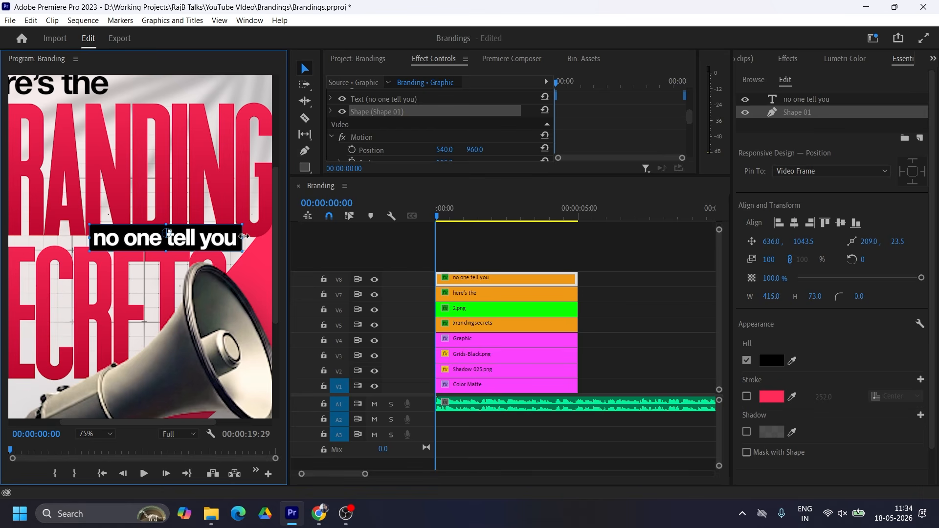
left_click_drag(163, 222, 163, 224)
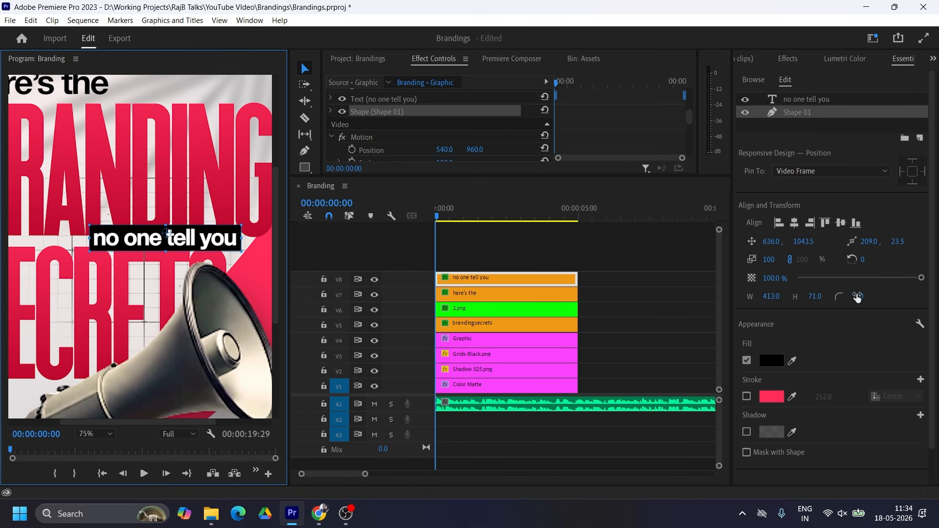
left_click(865, 295)
left_click(894, 360)
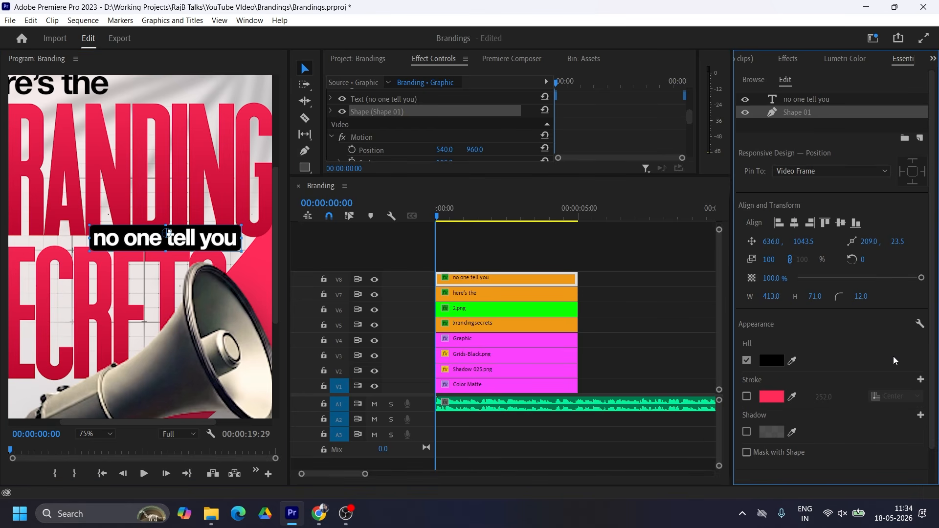
- Move the whole "no one tell you" graphic to about 165, 1259, left-aligned directly beneath "SECRETS"
left_click(203, 238)
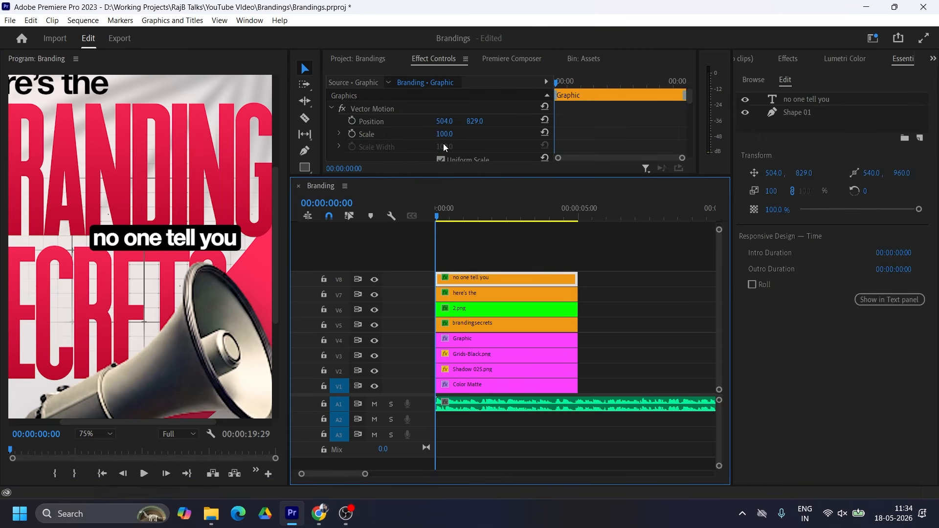
mouse_move(475, 121)
left_mouse_down()
mouse_move(741, 121)
mouse_move(472, 121)
left_mouse_up()
left_click(95, 434)
left_click(117, 284)
left_click_drag(445, 121, 223, 121)
left_click_drag(476, 121, 687, 122)
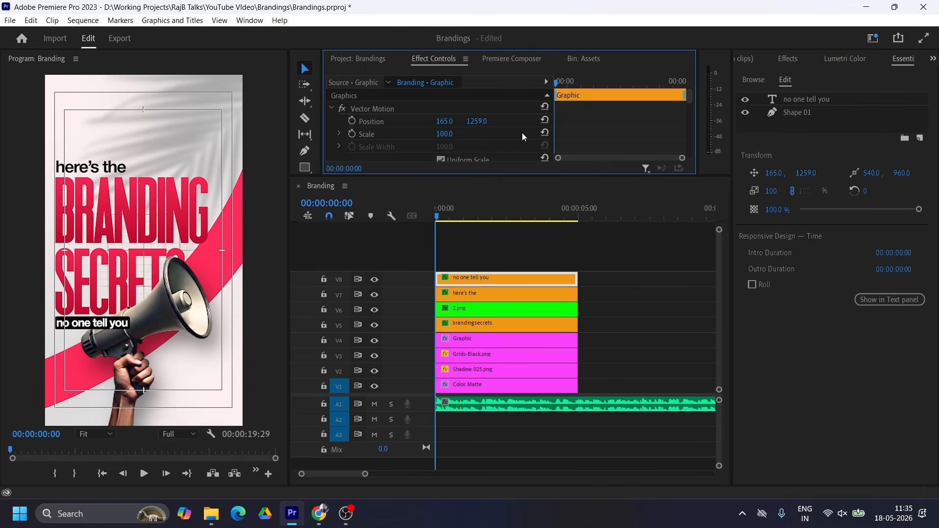
left_click_drag(63, 324, 64, 247)
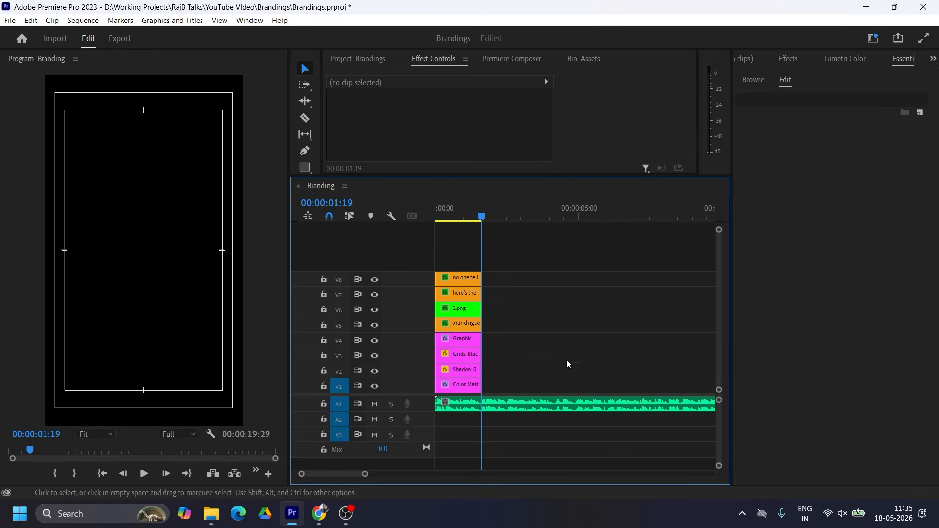
- Extend the Color Matte clip past the first scene and place 3.png from the Assets bin on V3 at 00:00:01:19
left_click_drag(481, 384, 558, 385)
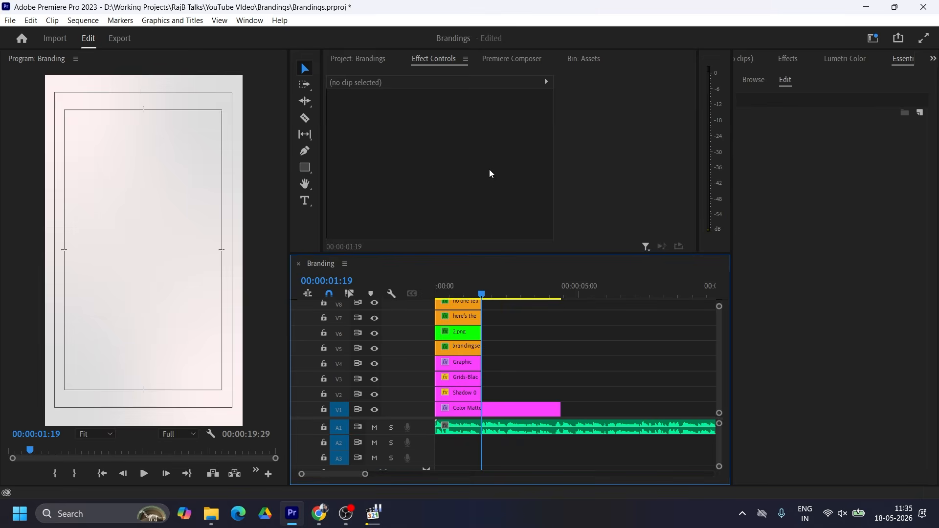
left_click(363, 59)
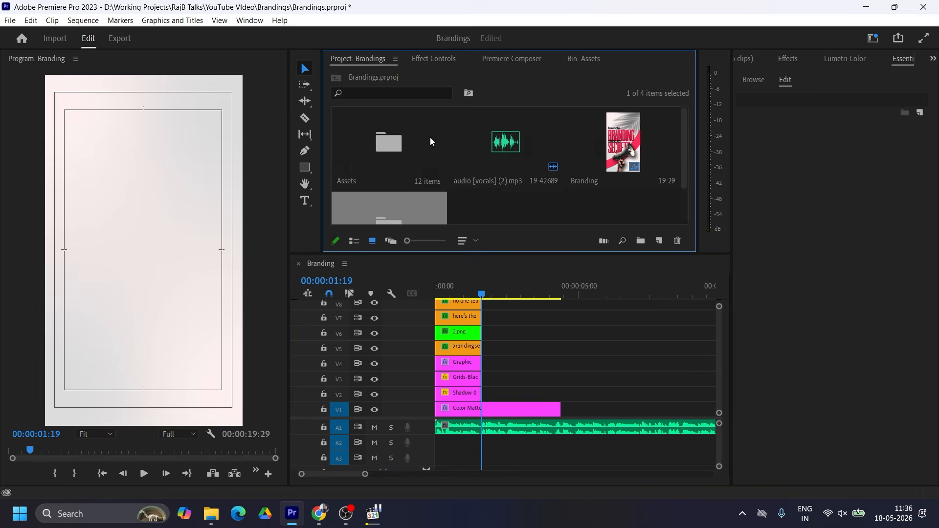
double_click(402, 149)
left_click_drag(623, 147, 540, 385)
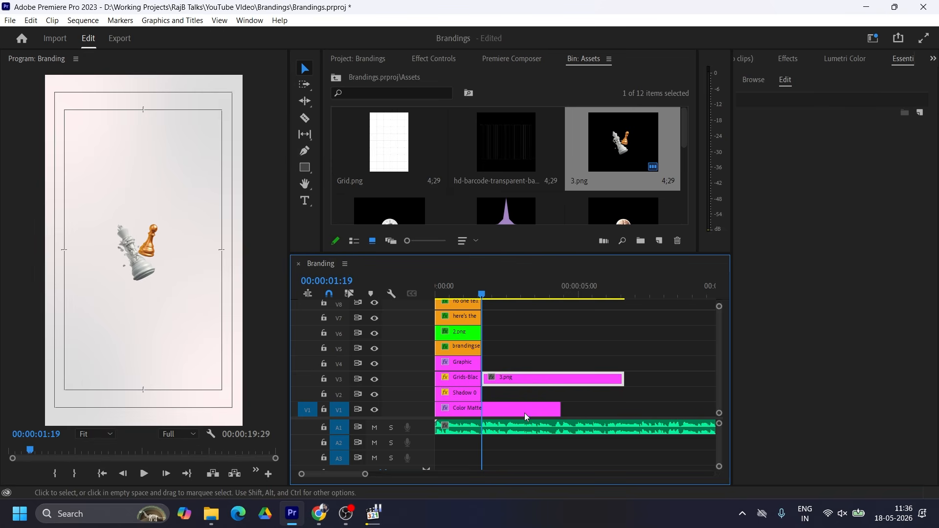
- Duplicate the red curve Graphic clip onto V2 beneath 3.png, starting at 00:00:01:19
left_click(521, 293)
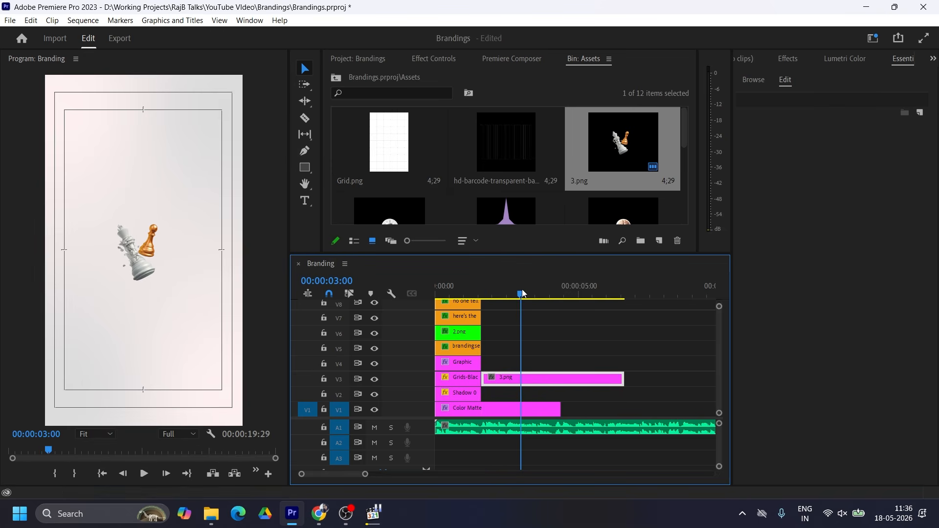
left_click(462, 368)
left_click_drag(459, 365, 513, 400)
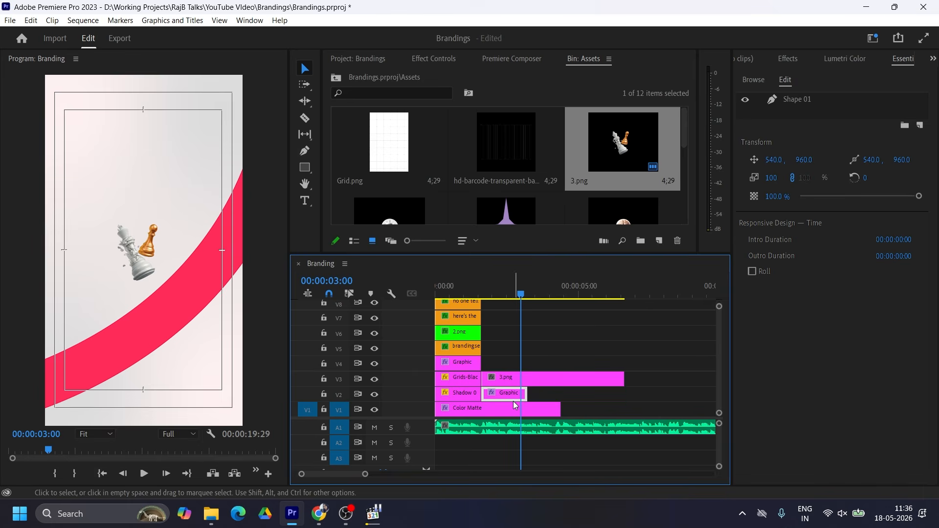
- Rotate the copied red curve graphic to 262° and move its shape to about -1076.8, 1620.2, so it arcs below the chess pieces
left_click(142, 319)
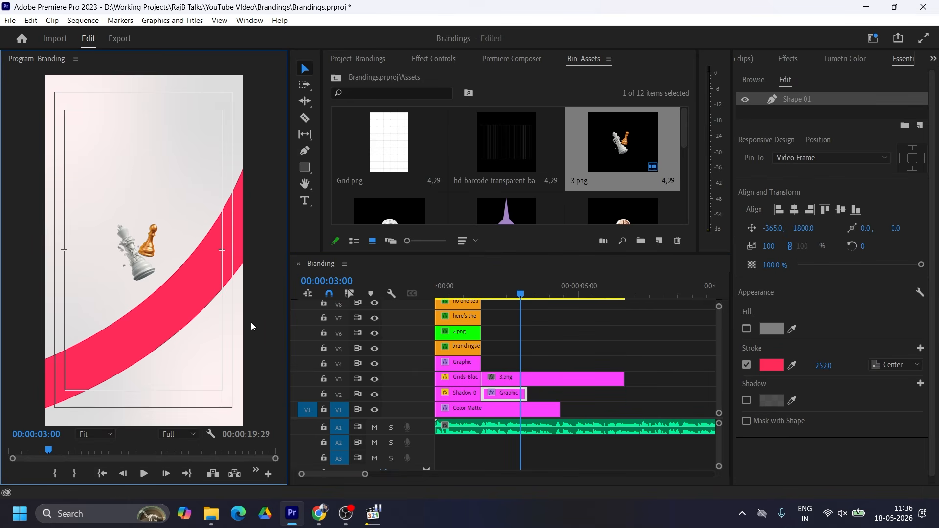
left_click(542, 397)
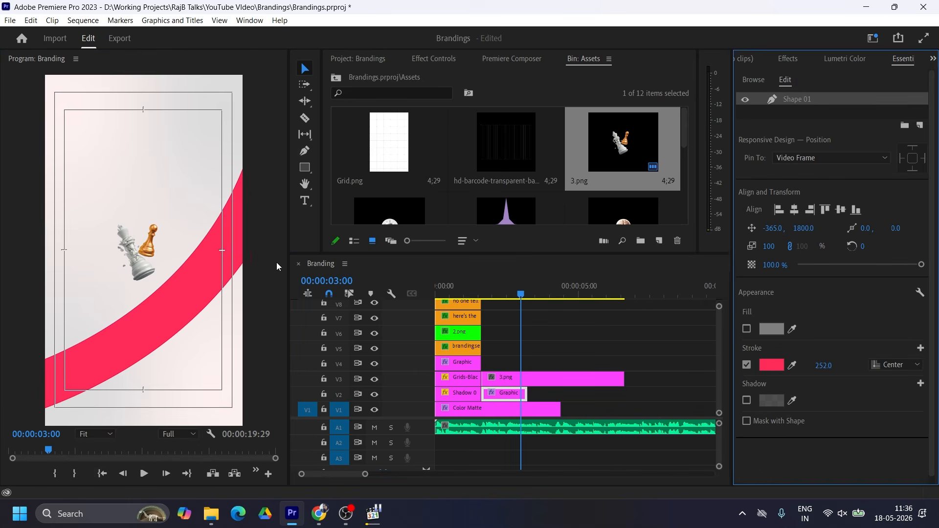
left_click(96, 434)
left_click(95, 313)
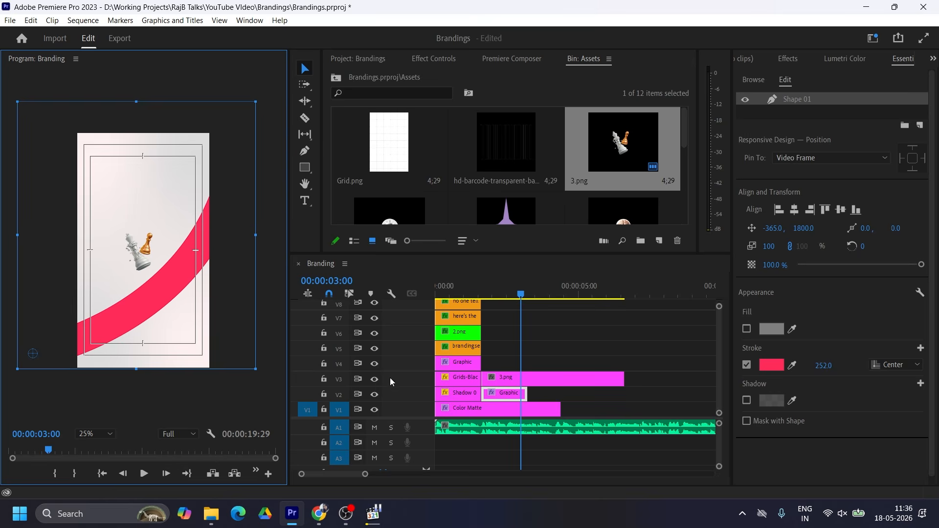
left_click(434, 58)
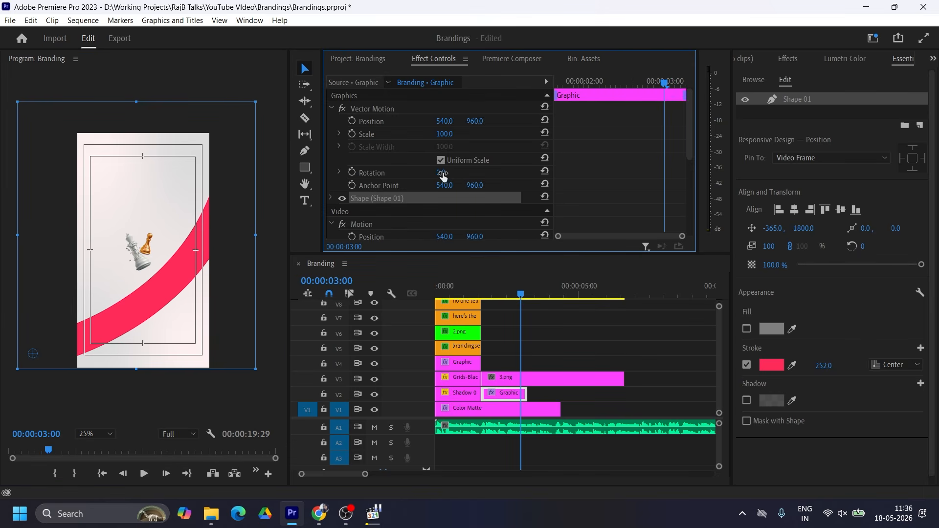
left_click_drag(443, 173, 436, 172)
left_click_drag(36, 143, 166, 304)
left_click(832, 370)
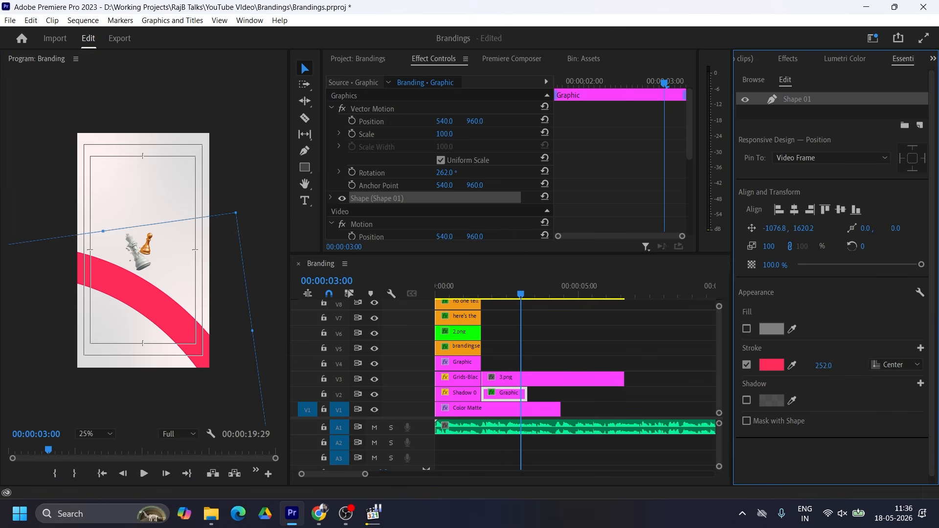
- Reduce the second scene's red curve stroke width to 197 and rotate its graphic to 257°
mouse_move(823, 365)
left_mouse_down()
mouse_move(802, 366)
mouse_move(819, 369)
left_mouse_up()
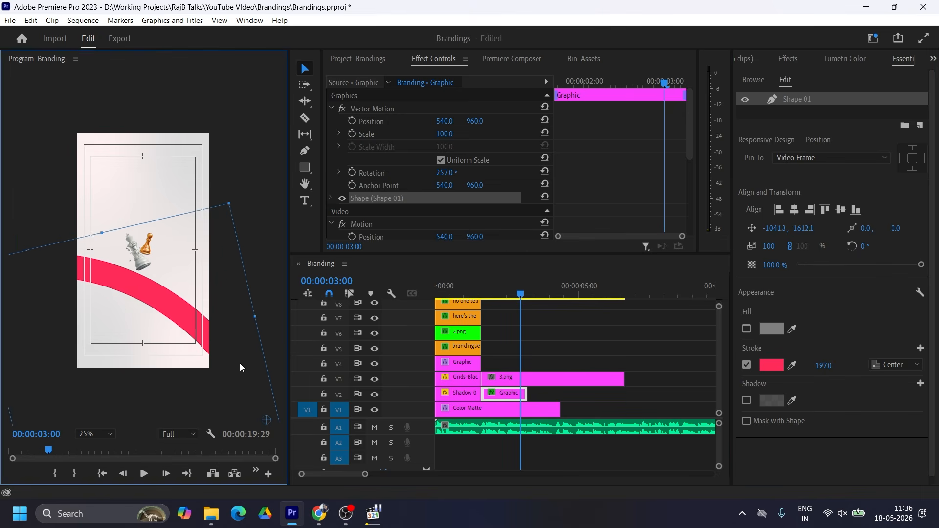
- Give the 3.png clip on V3 the Forest label and trim its end to match the curve graphic on V2
right_click(523, 379)
mouse_move(567, 340)
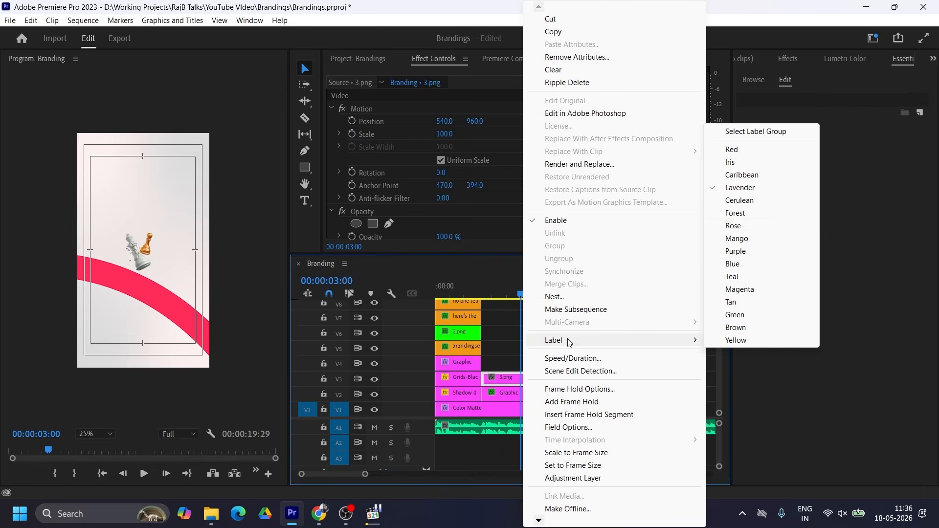
left_click(737, 211)
left_click_drag(622, 379, 526, 378)
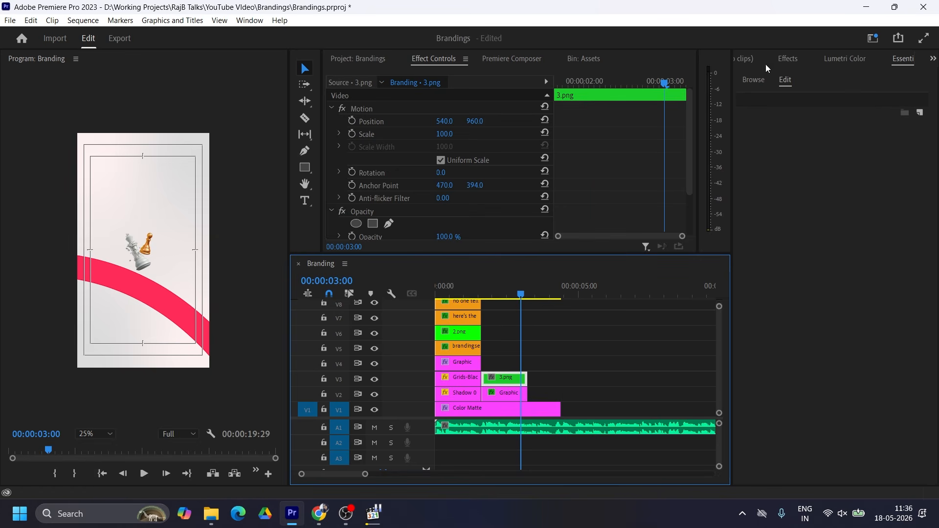
- Apply the Drop Shadow effect to 3.png with distance 41, opacity 80% and softness 128
left_click(787, 59)
left_click_drag(789, 252, 504, 380)
scroll(636, 156, "down", 5)
left_click(437, 180)
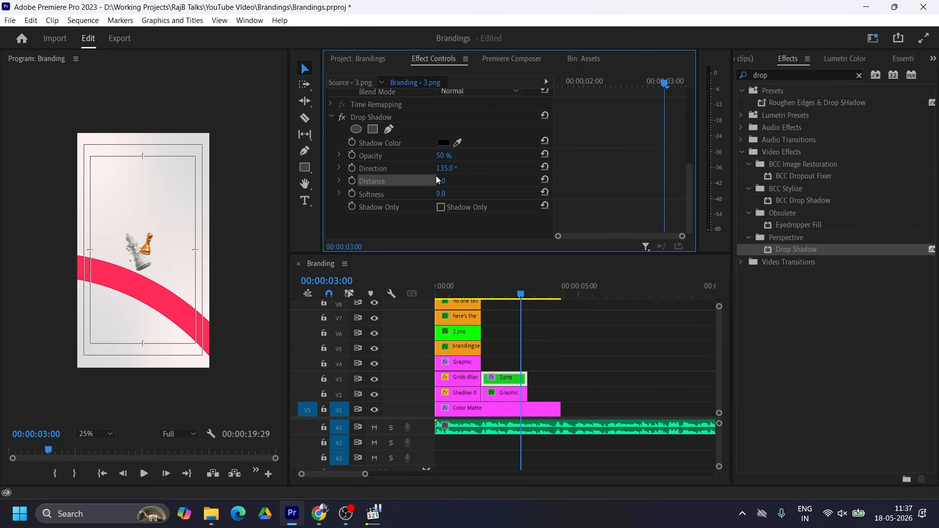
left_click_drag(443, 183, 439, 183)
left_click(444, 156)
type("80")
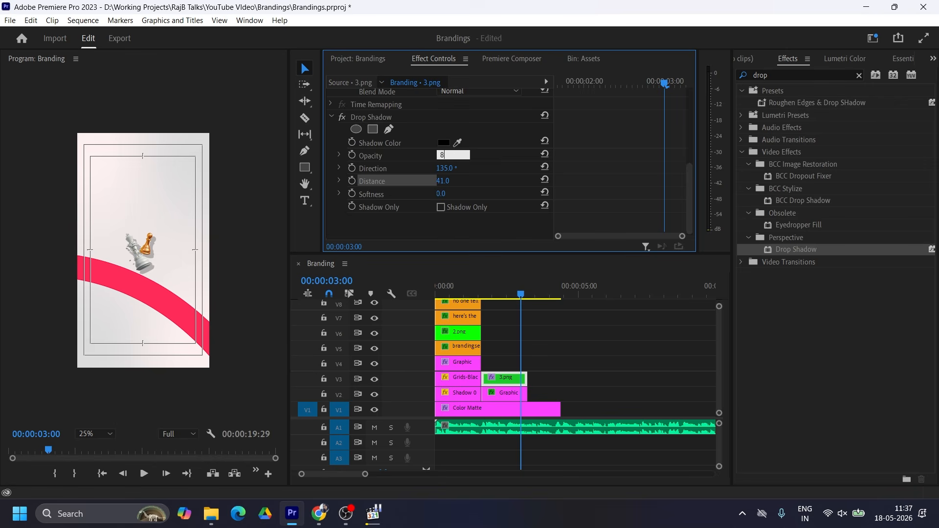
key("Return")
left_click_drag(441, 193, 473, 193)
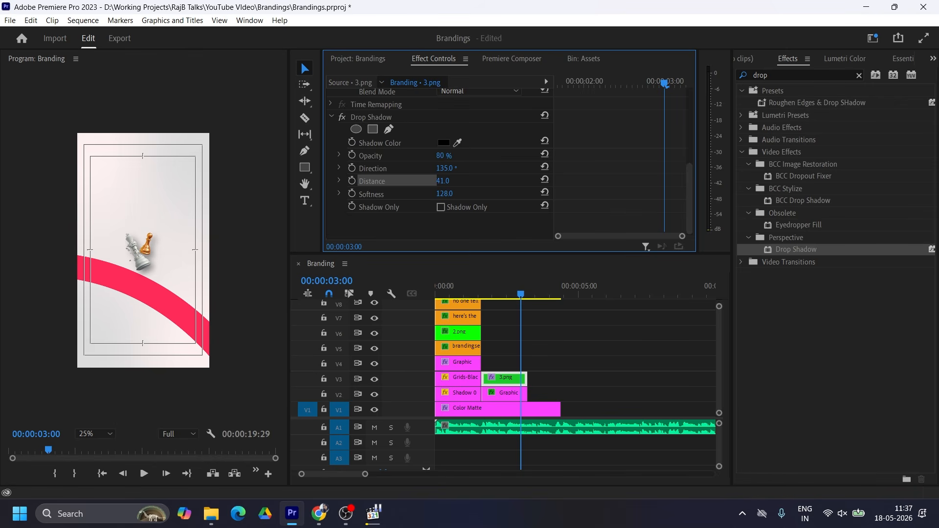
- Change the stroke of the second scene's curve from a solid color to a linear gradient
left_click(239, 338)
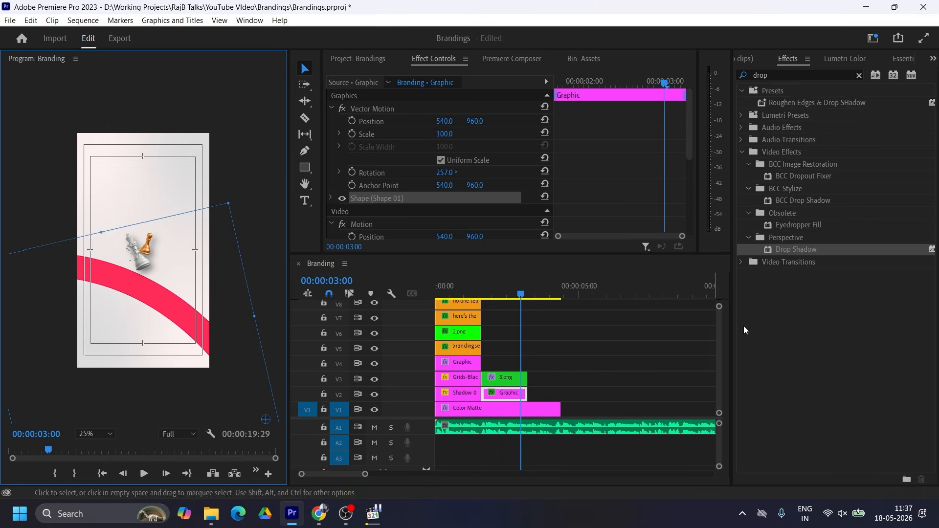
left_click(843, 58)
left_click(903, 59)
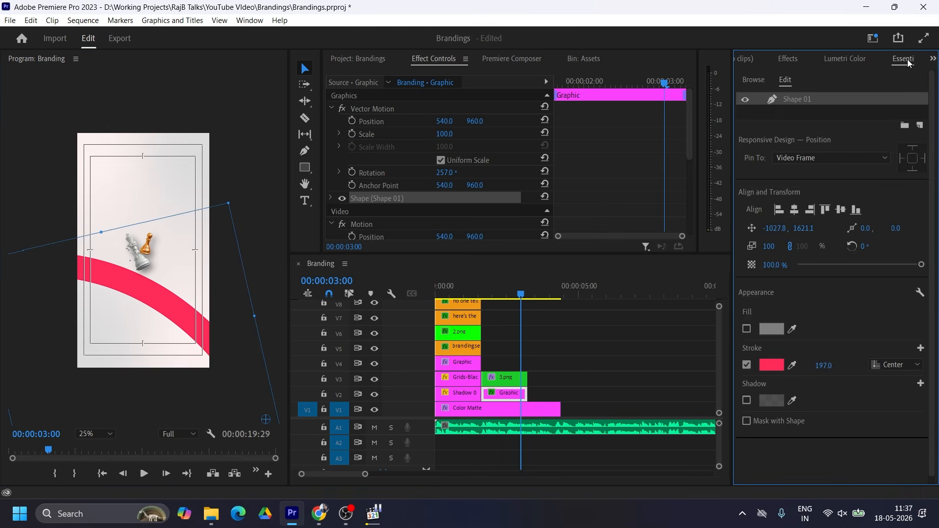
left_click(772, 365)
left_click(373, 161)
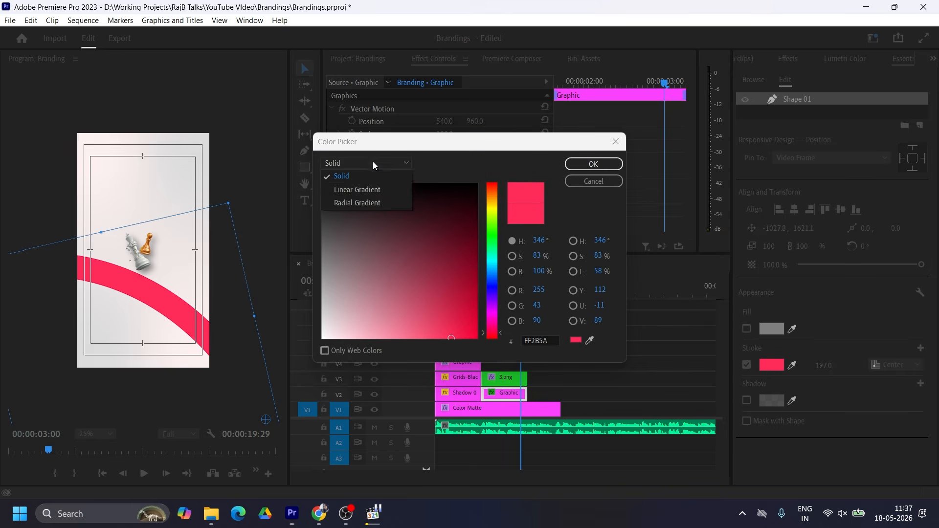
left_click(369, 191)
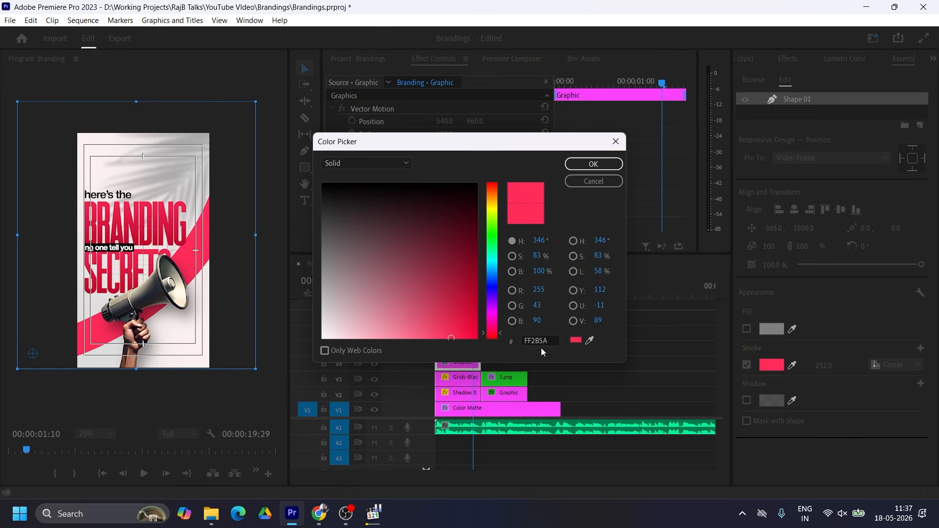
- Copy the hex color FF2B5A from the first scene's curve stroke and use it for the second curve's starting gradient stop
left_click(541, 340)
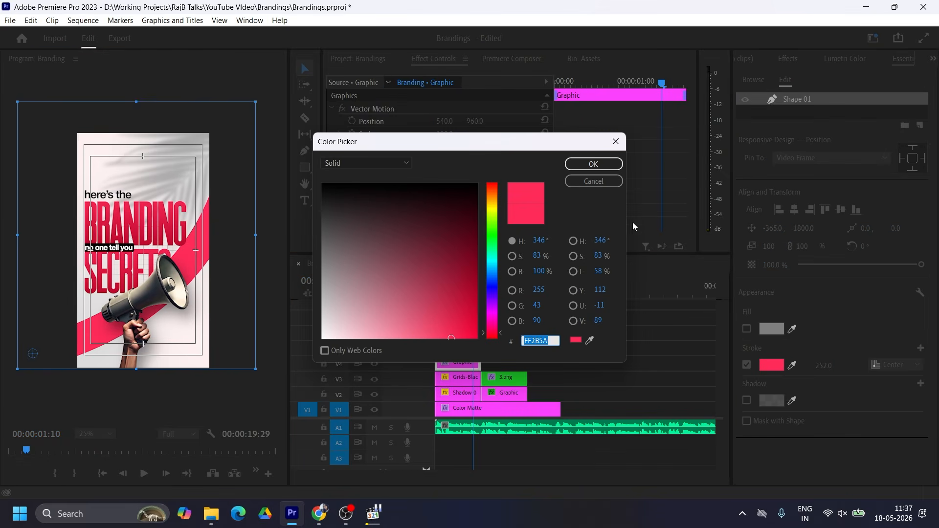
left_click(600, 163)
left_click(494, 285)
left_click(508, 407)
left_click(508, 394)
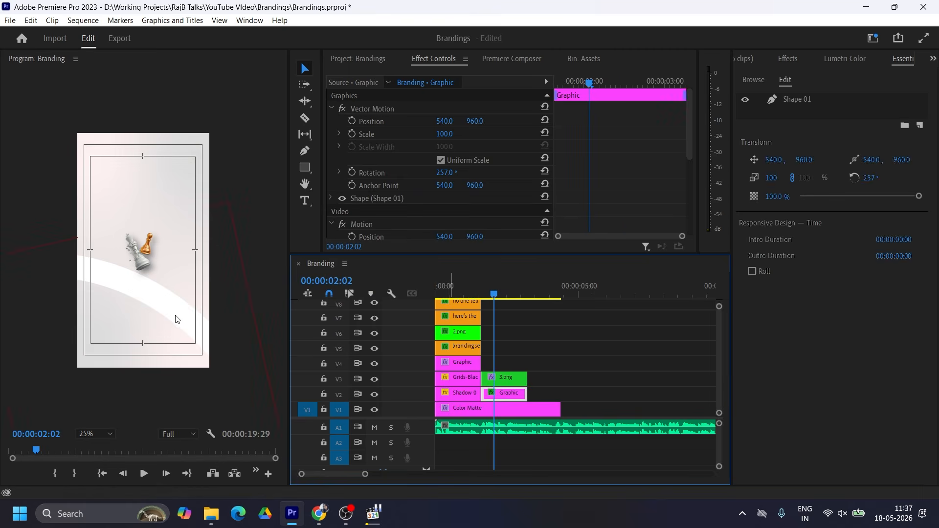
left_click(176, 319)
left_click(768, 363)
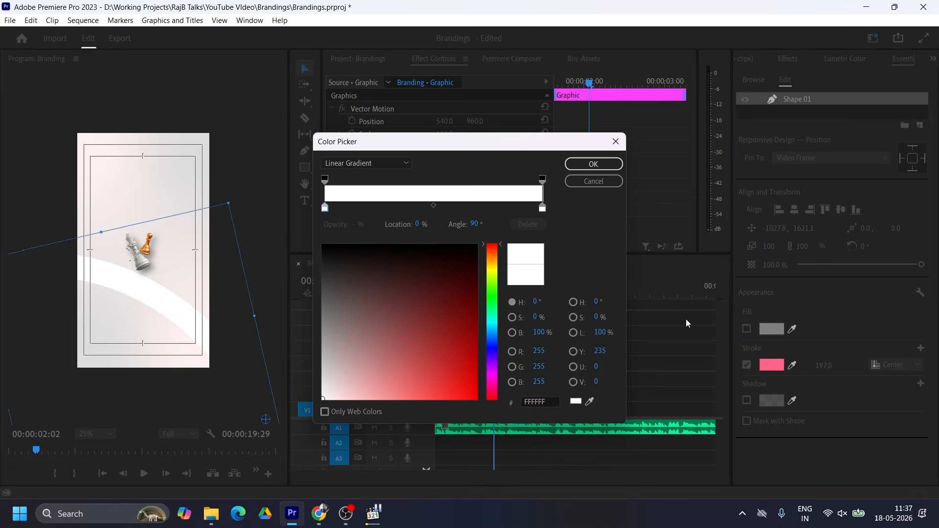
left_click(547, 401)
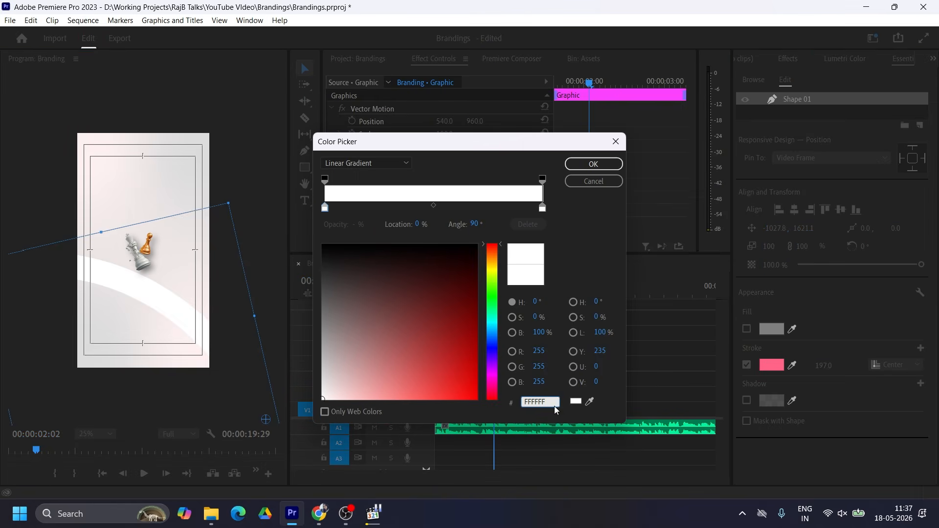
type("FF2B5A")
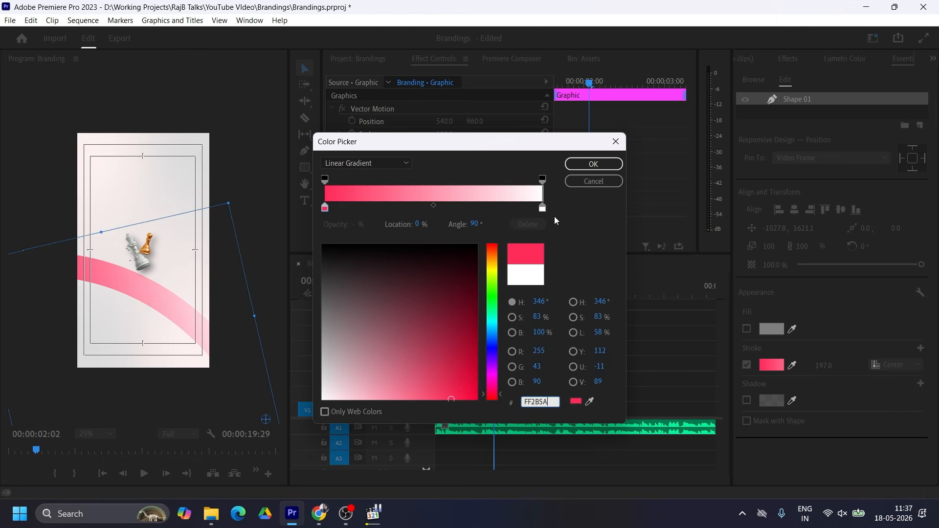
- Set the curve gradient's end stop to white FFFFFF, sampled from the frame background, and apply the gradient
left_click(542, 209)
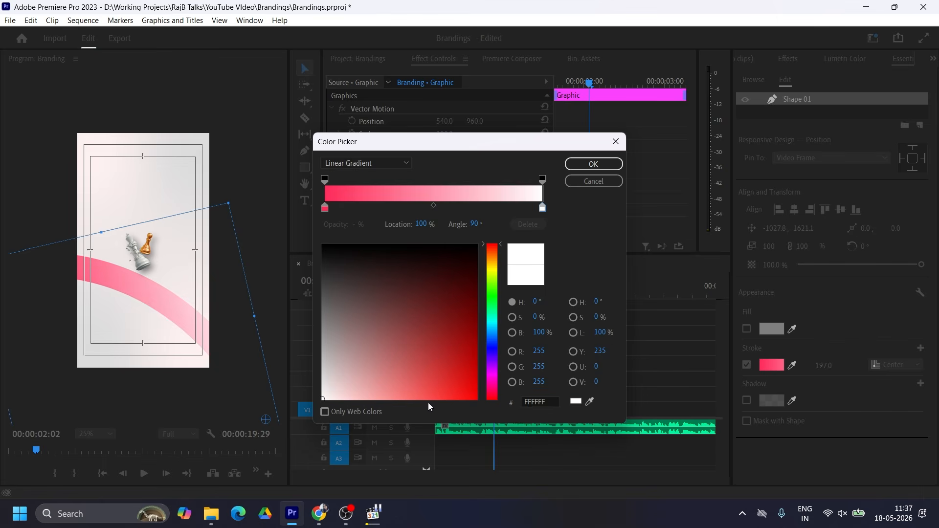
left_click(589, 401)
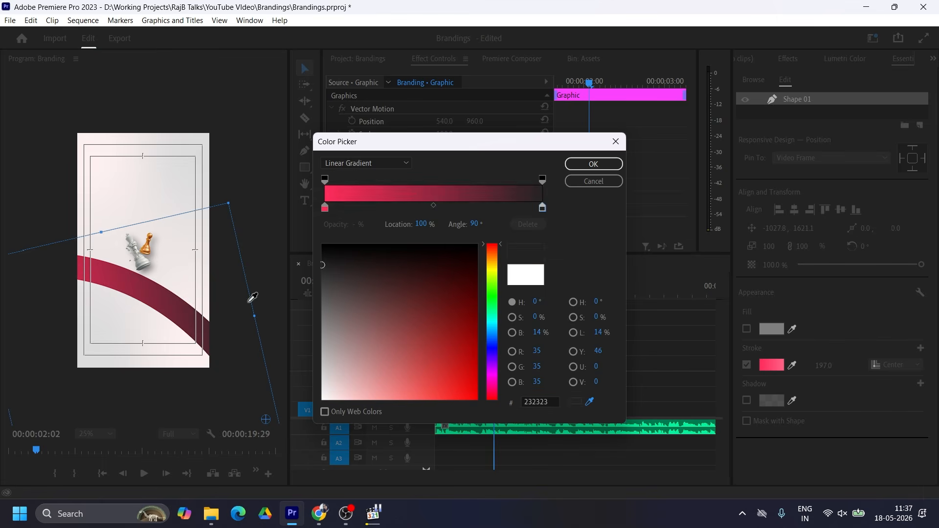
left_click(196, 365)
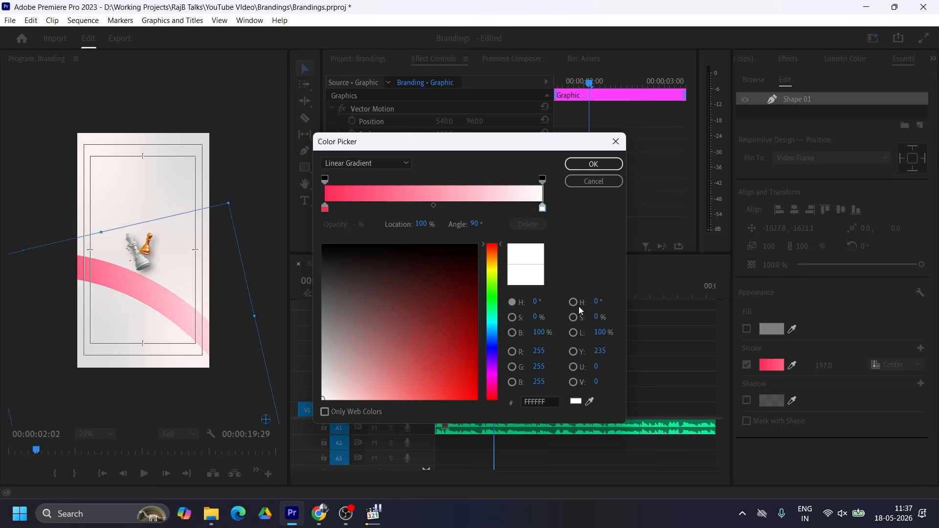
left_click(593, 164)
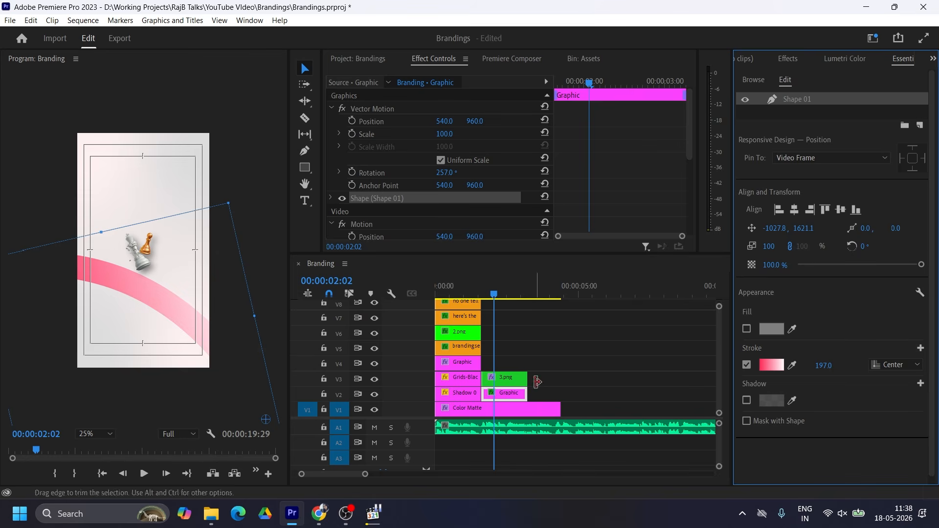
- Fit the preview to its view and scale 3.png up to 186
left_click(514, 378)
left_click(111, 434)
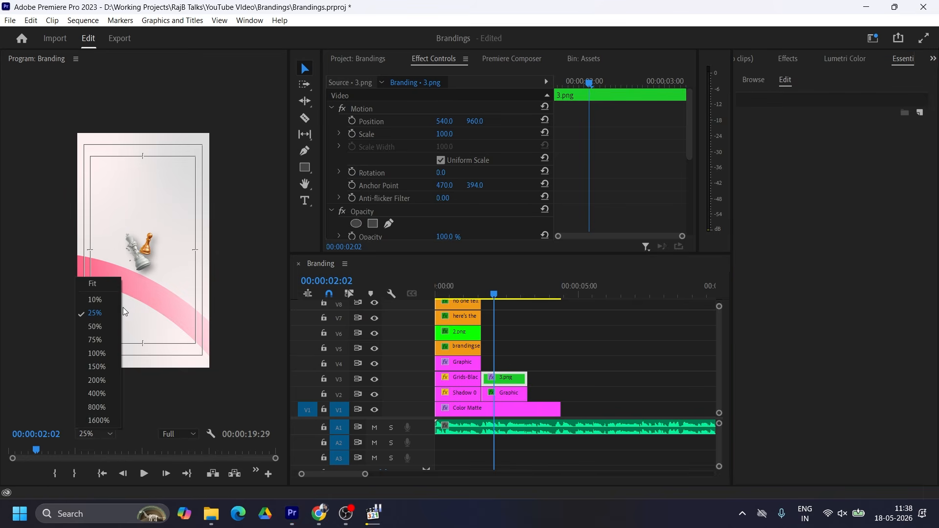
left_click(97, 284)
left_click_drag(445, 133, 518, 186)
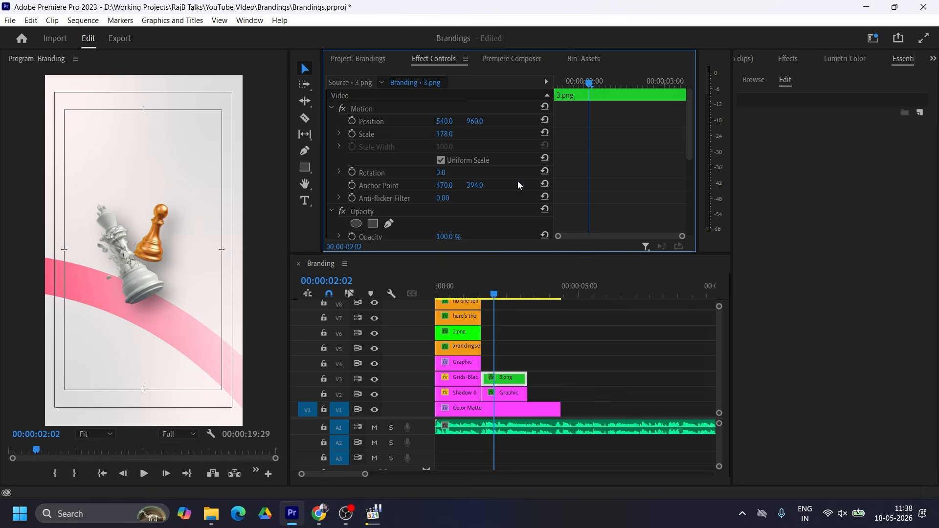
left_click_drag(450, 142, 460, 149)
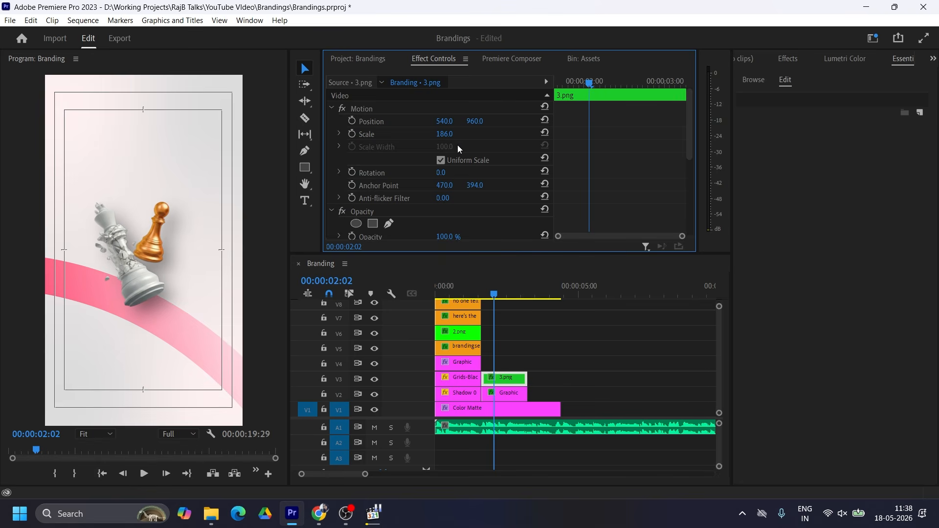
- Grade 3.png in Lumetri Color with exposure 0.4, contrast 32.1, shadows -38.2 and blacks -34.5, and lower the highlights slightly
left_click(511, 378)
left_click(847, 58)
mouse_move(850, 308)
left_mouse_down()
mouse_move(879, 307)
mouse_move(852, 292)
left_mouse_up()
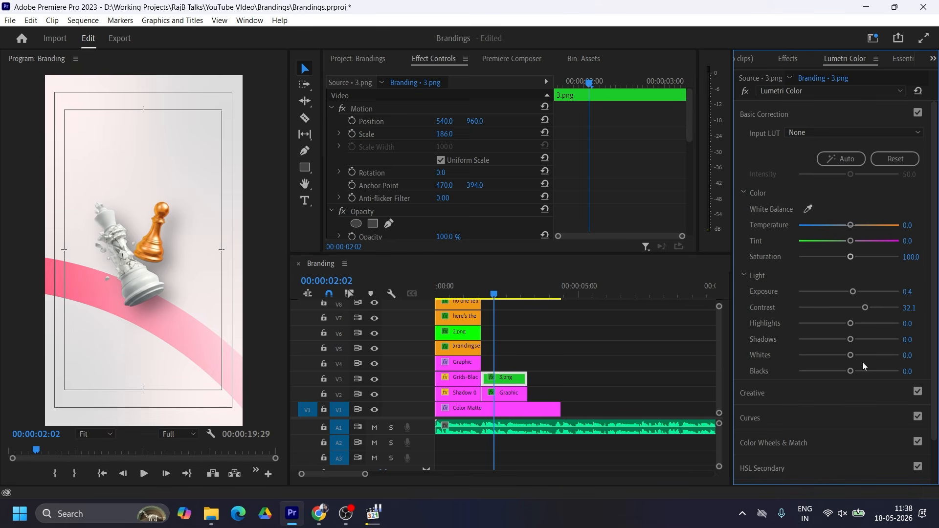
left_click_drag(851, 344, 830, 339)
left_click_drag(851, 371, 832, 370)
left_click_drag(851, 323, 836, 323)
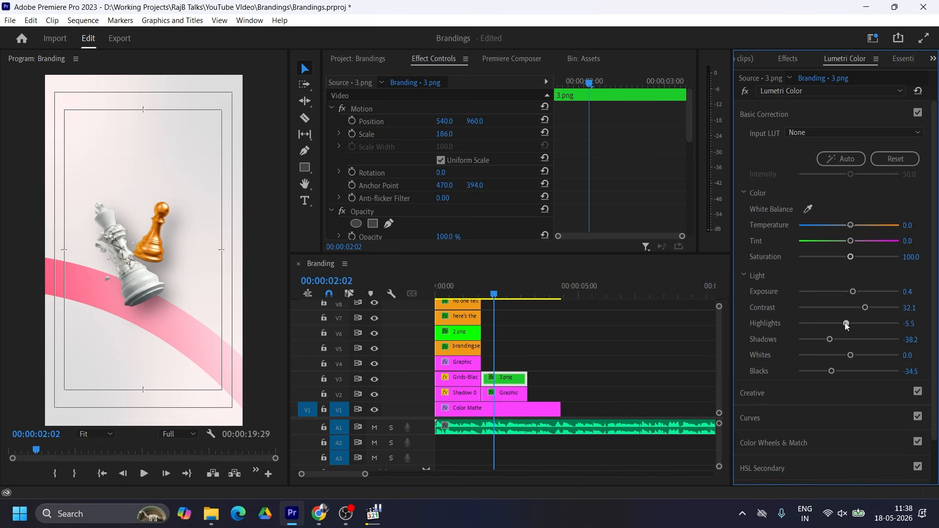
- Sharpen 3.png to 33.3 and pull its RGB curve midtones slightly down, comparing the image with and without the grade
left_click(769, 393)
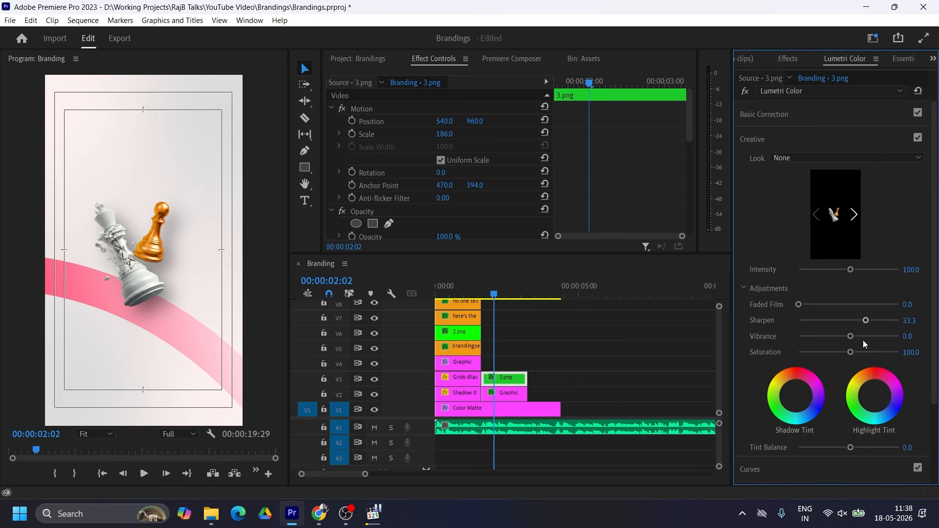
left_click(766, 471)
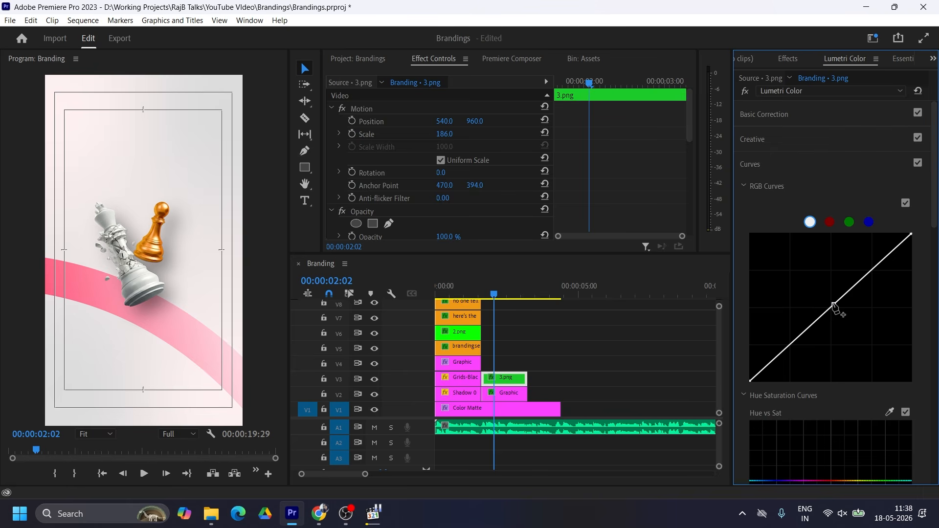
left_click_drag(835, 307, 838, 315)
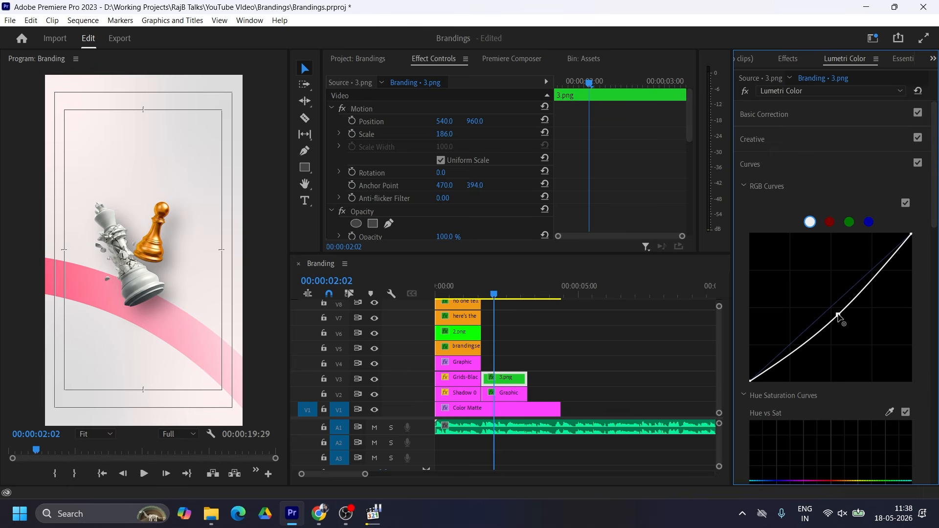
left_click(744, 91)
left_click(745, 91)
left_click(745, 91)
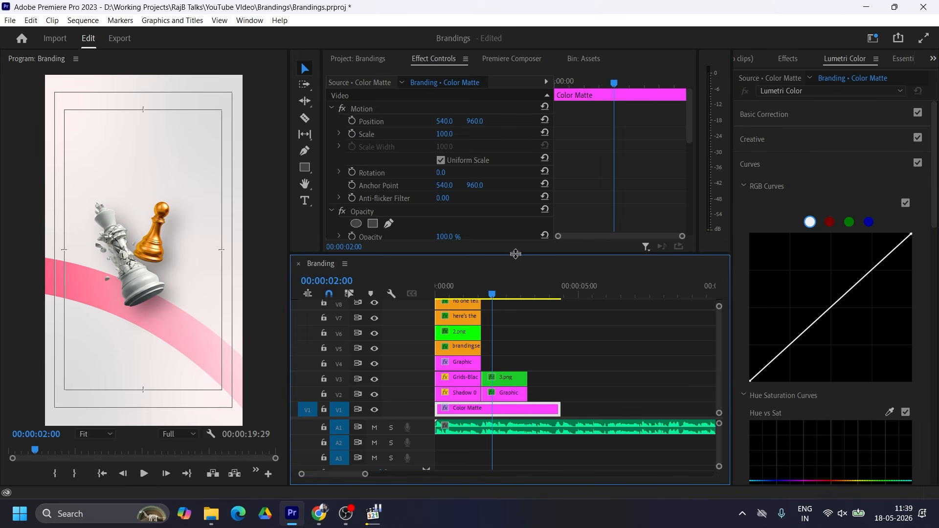
- Place the Feel 03 Blur (B-T) text template on V4 above 3.png, starting at the second scene's beginning
left_click_drag(513, 251, 512, 229)
left_click(912, 59)
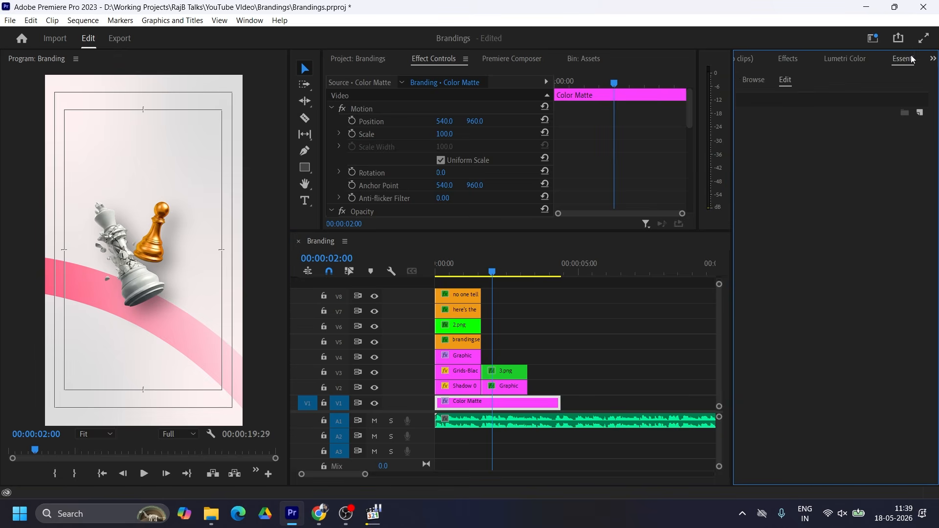
left_click(754, 79)
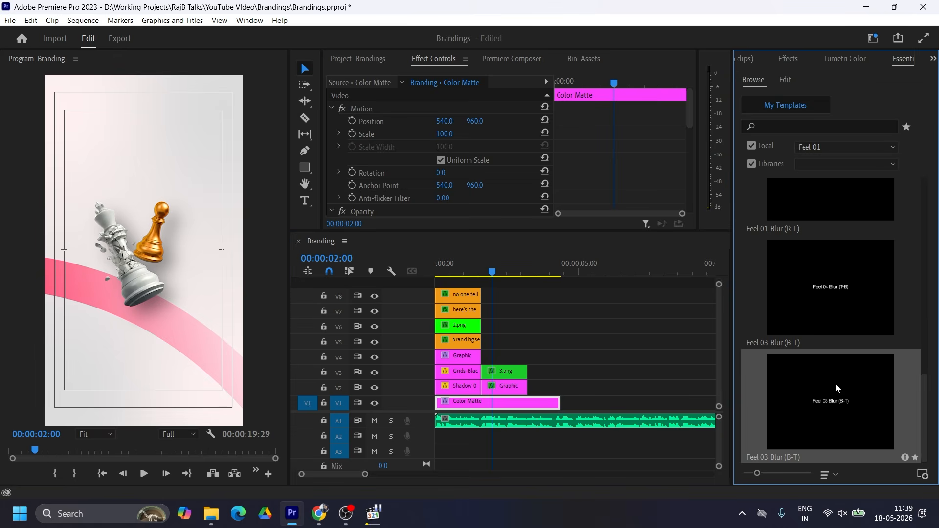
left_click_drag(772, 368, 544, 368)
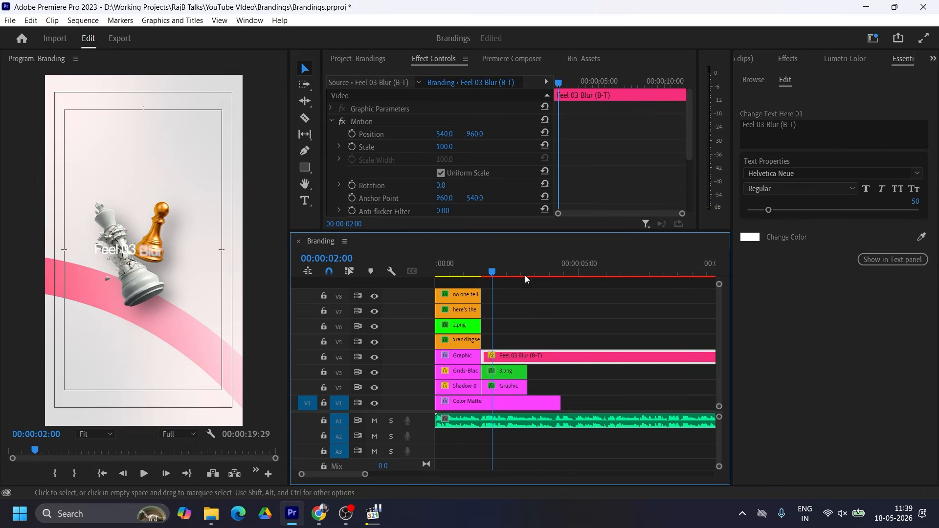
- Replace the Feel 03 Blur (B-T) template's text with "You brand becomes stronger"
left_click(805, 134)
type("You brand bec")
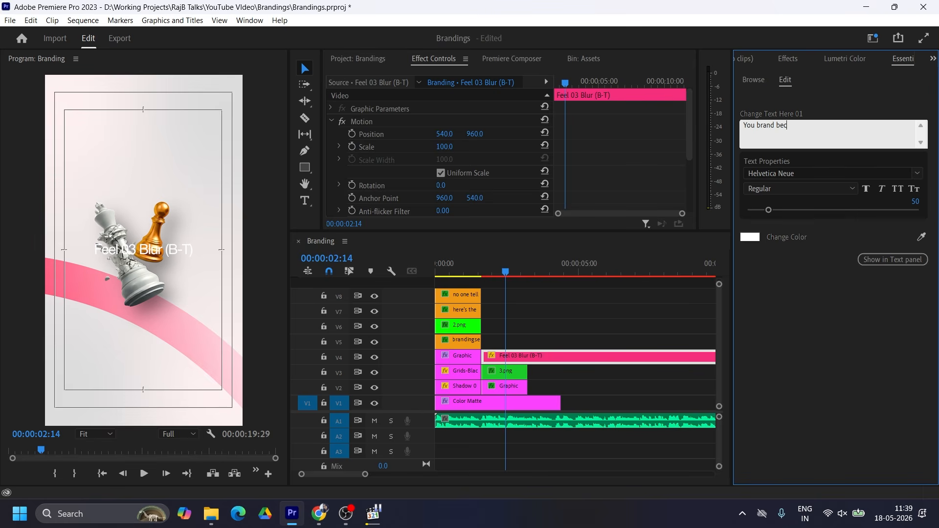
type("omes stronger")
- Color the "You brand becomes stronger" text black (000000), scale it to 75 and position it at 540, 334 above the chess pieces
left_click(788, 237)
left_click(751, 238)
left_click_drag(339, 241, 324, 173)
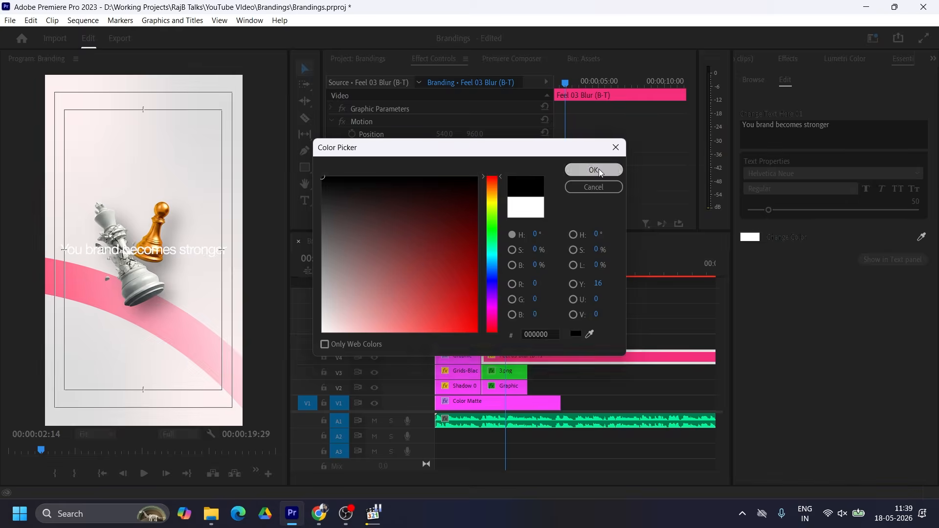
left_click(600, 173)
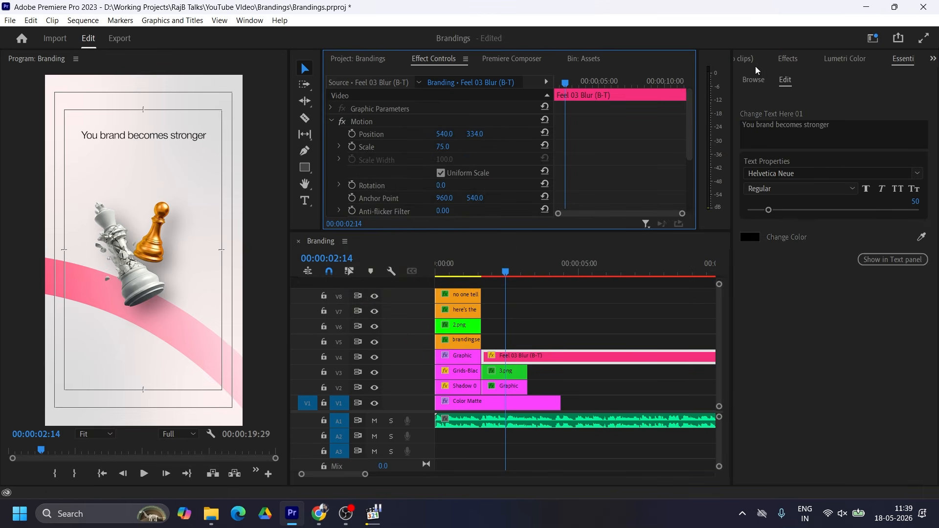
- Place the Feel 01 Blur (L-R) text template on V5 above the Feel 03 text and trim both text clips to 3.png's end
left_click(755, 80)
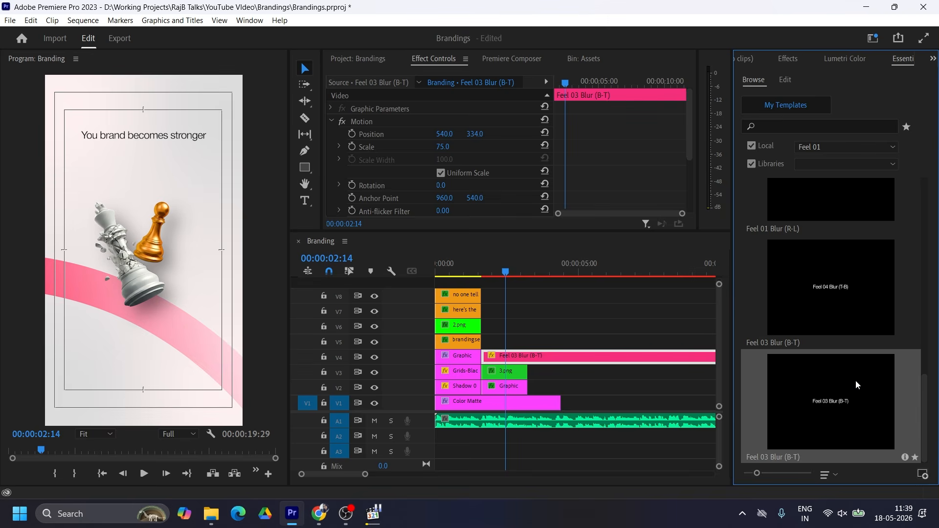
scroll(860, 315, "up", 3)
left_click_drag(859, 314, 498, 344)
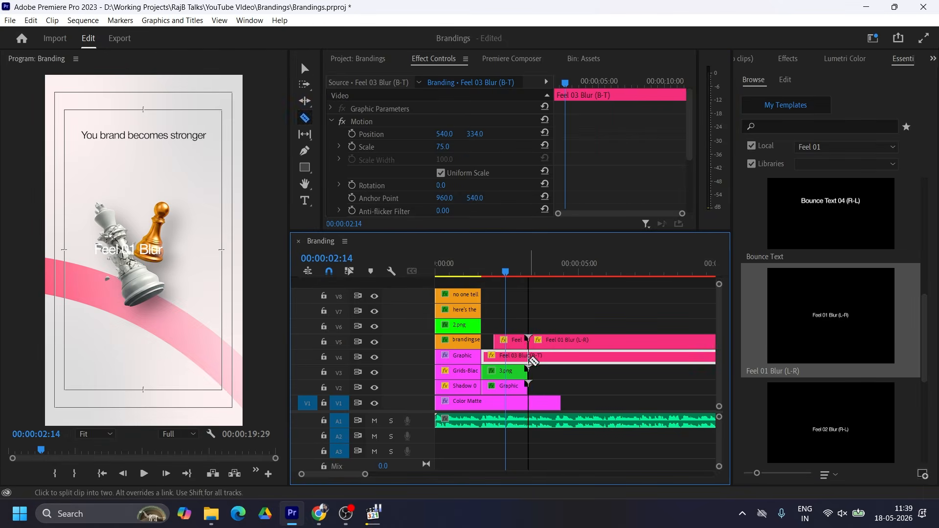
left_click_drag(557, 319, 576, 371)
key("Delete")
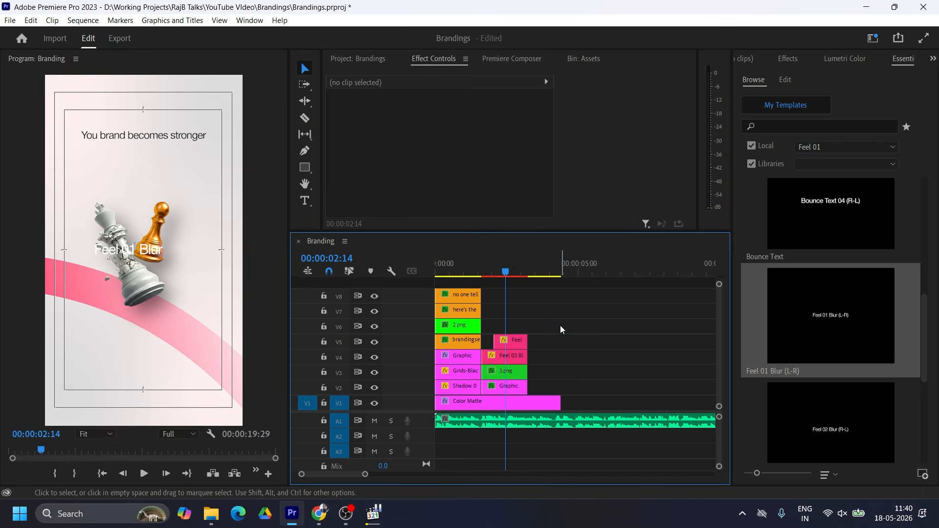
- Replace the Feel 01 Blur (L-R) template's text with "when you control pacing"
left_click(516, 343)
key("Tab")
type("whe")
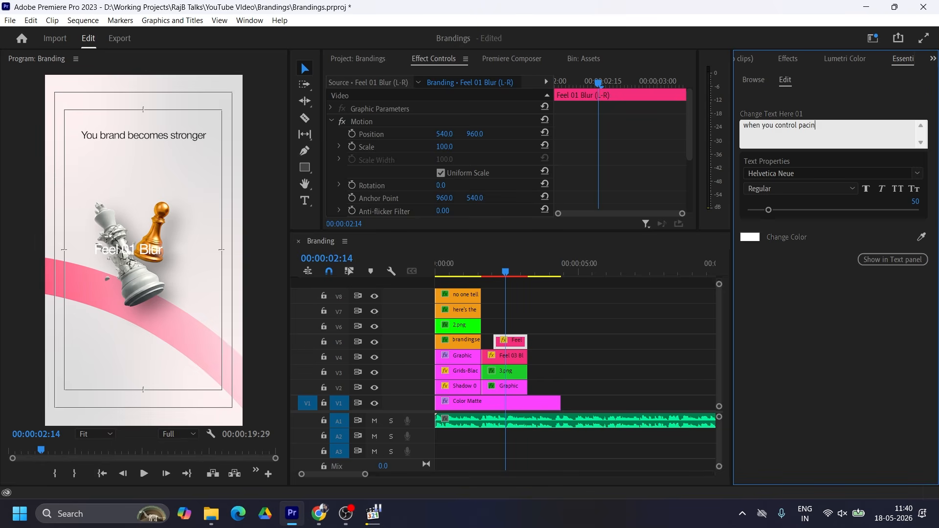
left_click(837, 326)
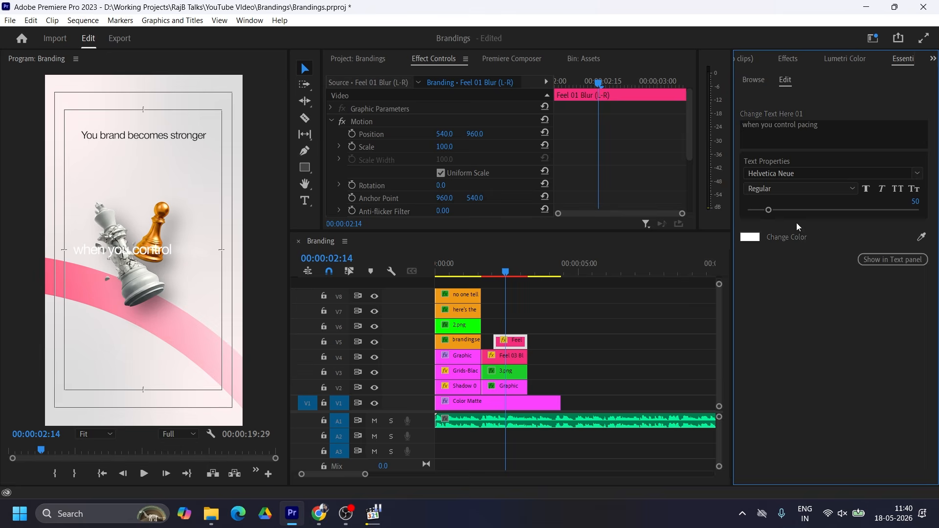
- Set the "when you control pacing" text to Helvetica Neue Bold and color it black
left_click(795, 190)
left_click(786, 322)
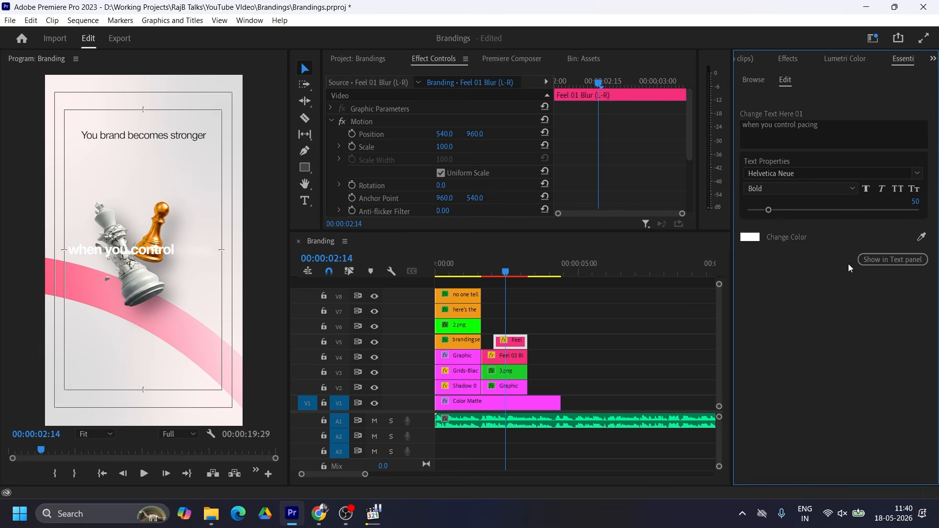
left_click(752, 238)
left_click_drag(349, 196, 340, 172)
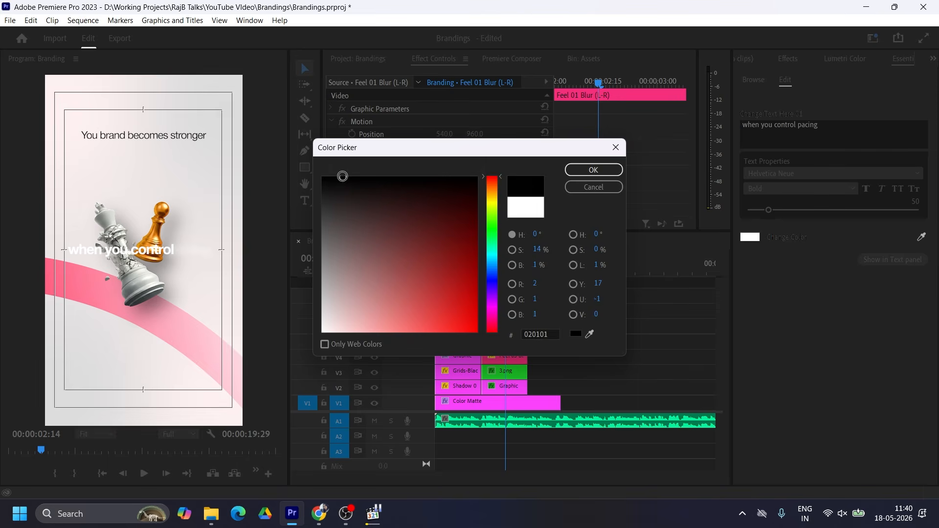
left_click(587, 171)
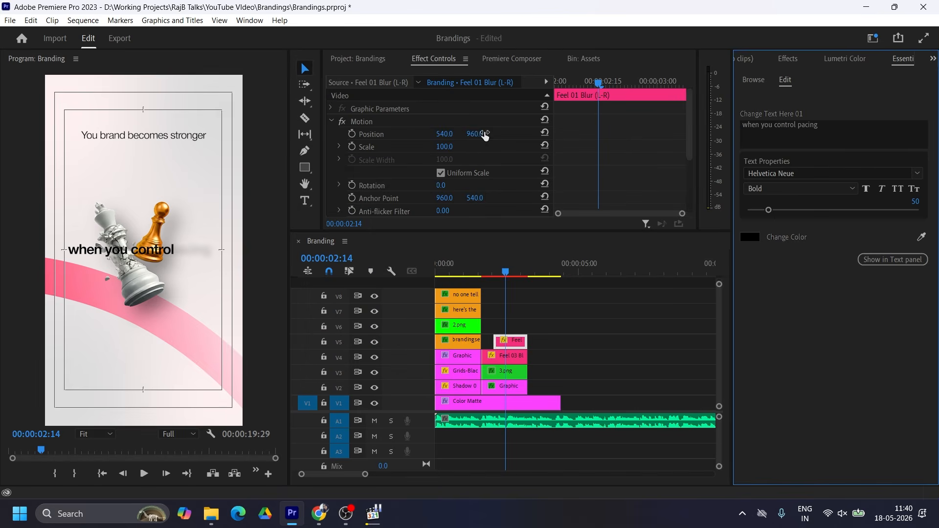
- Position "when you control pacing" at 540, 559 and "You brand becomes stronger" just above it at 540, 480
left_click_drag(474, 134, 372, 133)
left_click(509, 355)
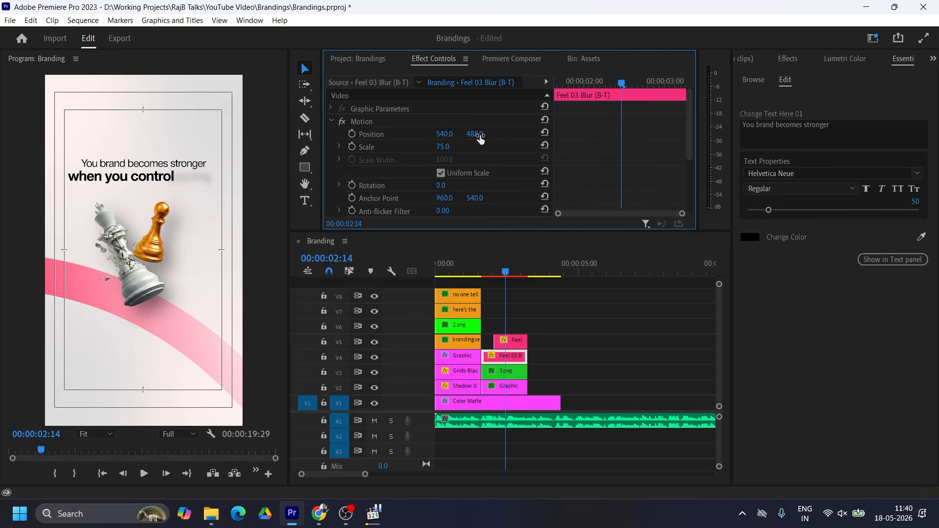
- Try the Forever Freedom Regular Font at size 142 on "when you control pacing", and undo it
left_click(513, 344)
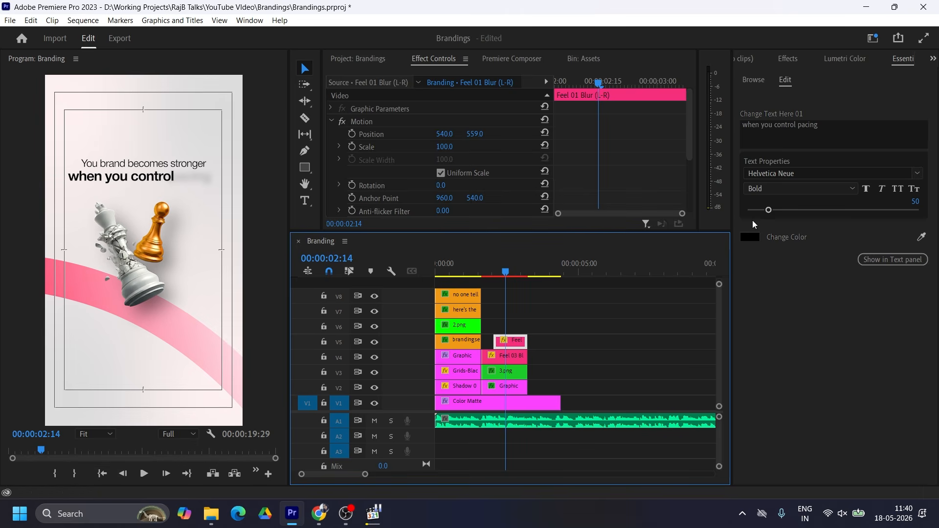
left_click(809, 173)
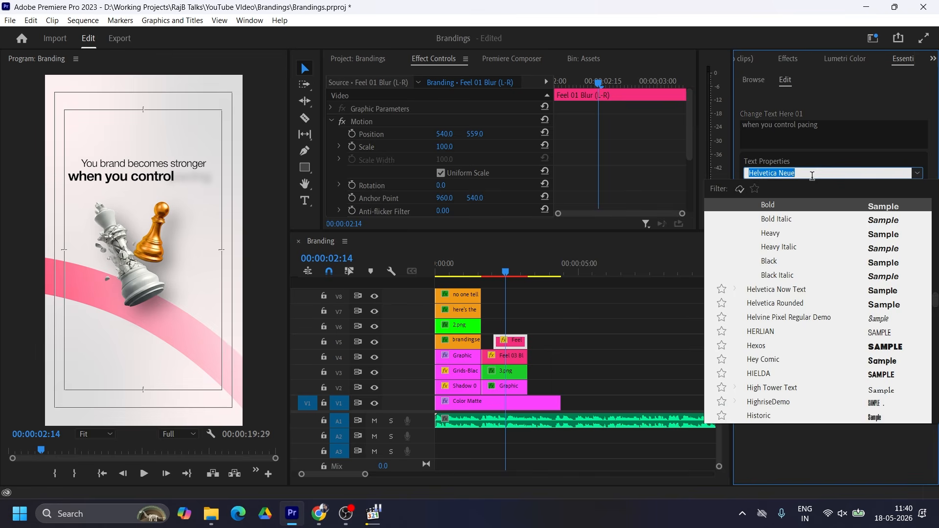
type("fore")
left_click(794, 247)
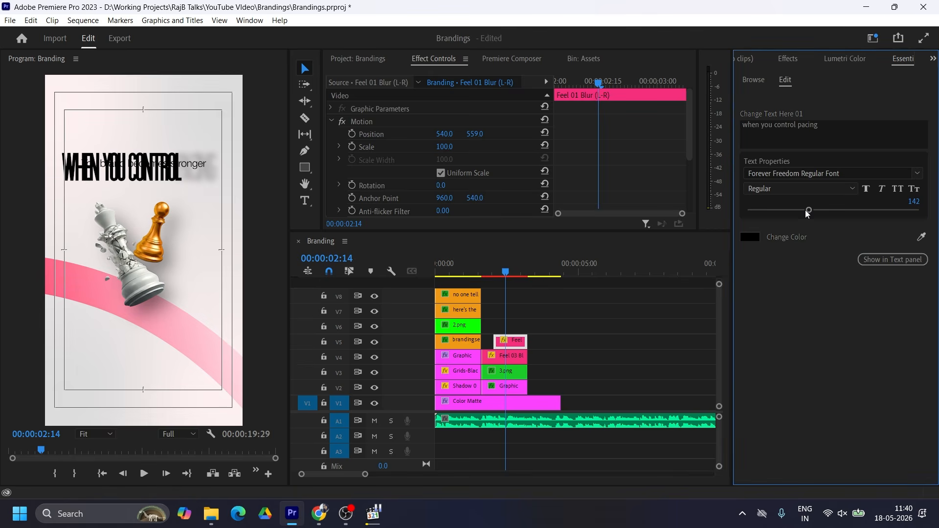
key("ctrl+z")
key("ctrl+z")
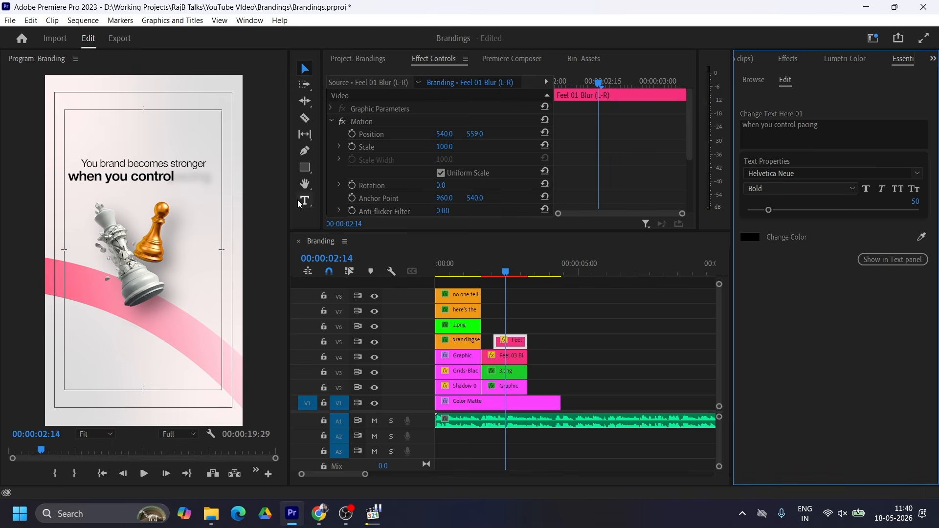
- At 00:00:03:00, lower both text lines slightly, placing "You brand becomes stronger" at 540, 502
left_click(520, 267)
left_click_drag(475, 134, 483, 134)
left_click(515, 361)
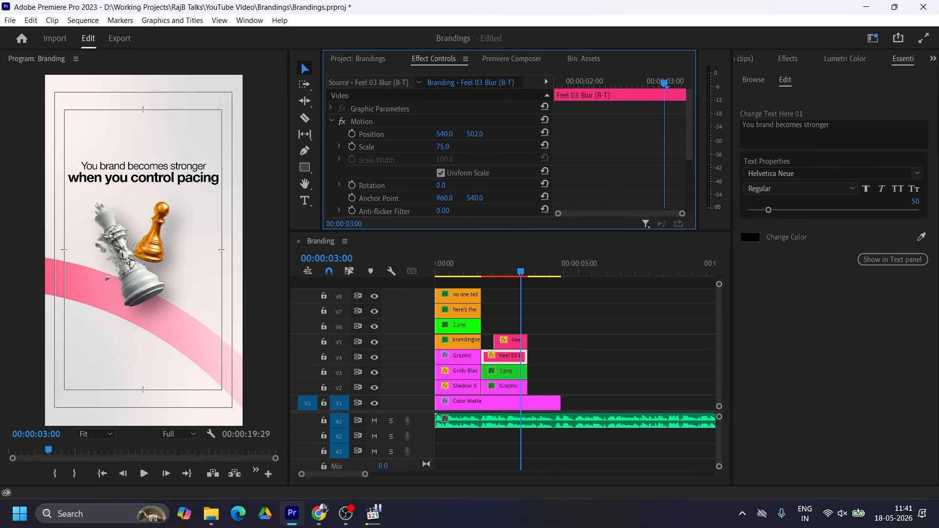
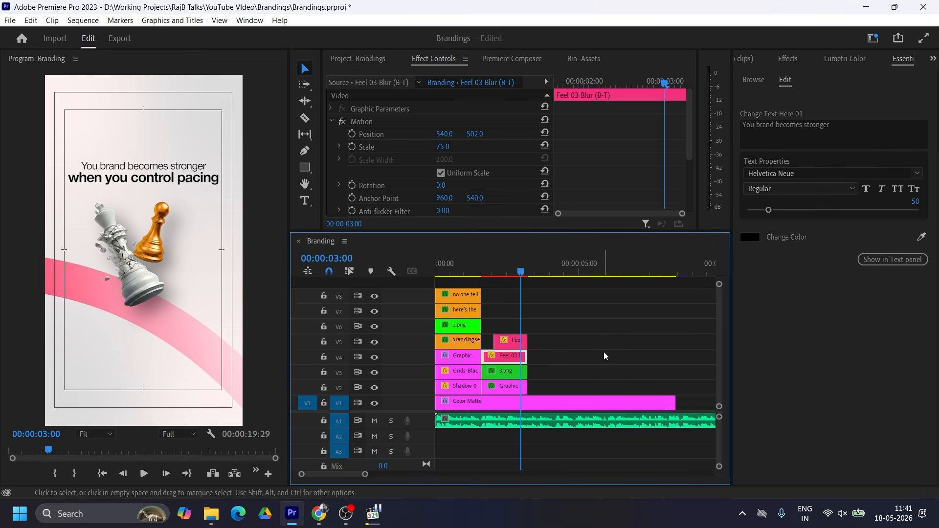
- Lengthen the Color Matte on V1 and split it at the end of 3.png
key("c")
left_click(528, 404)
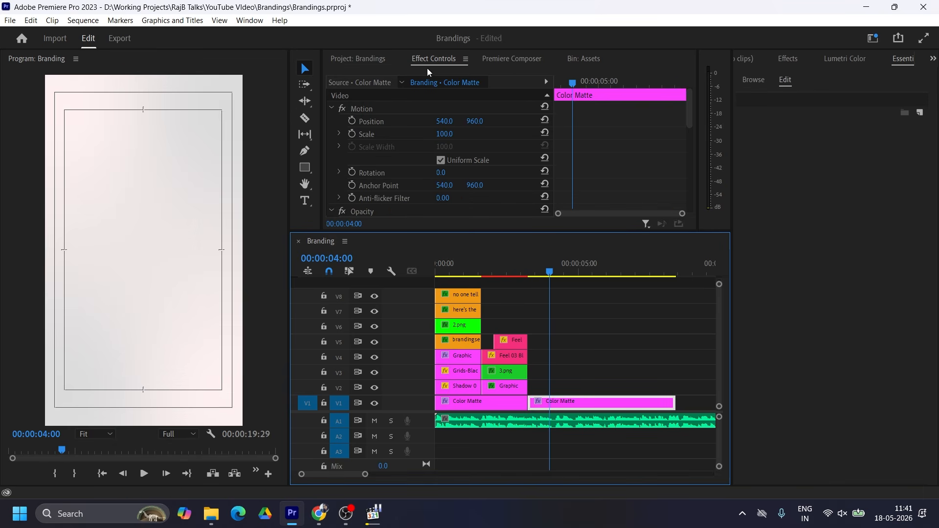
- Set Color 1 and Color 4 of the second Color Matte clip's 4-Color Gradient to black (000000)
scroll(576, 150, "down", 6)
scroll(578, 144, "up", 4)
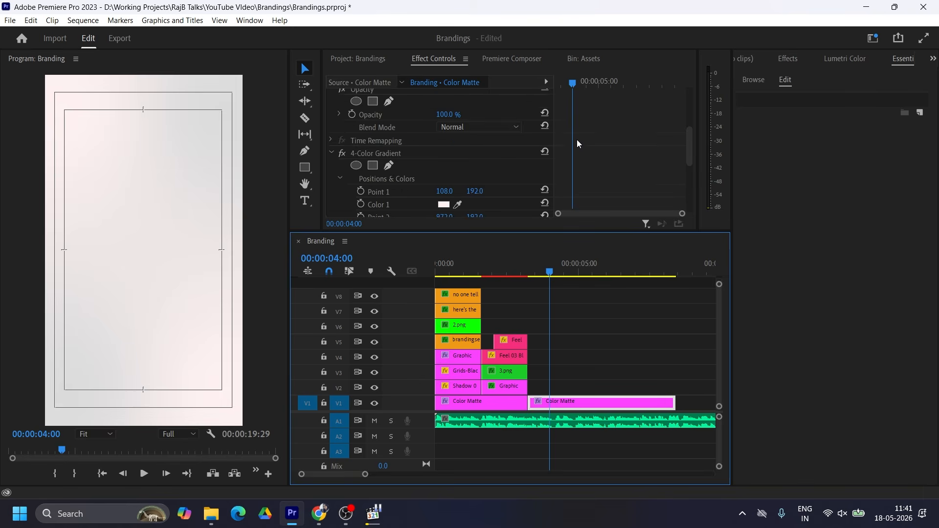
scroll(577, 143, "down", 5)
scroll(577, 143, "up", 3)
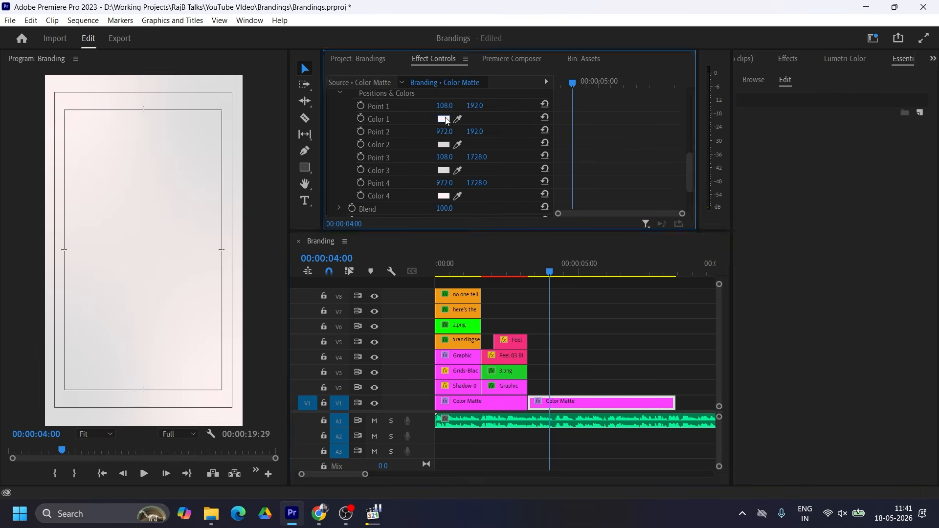
left_click(444, 118)
left_click_drag(355, 263, 261, 148)
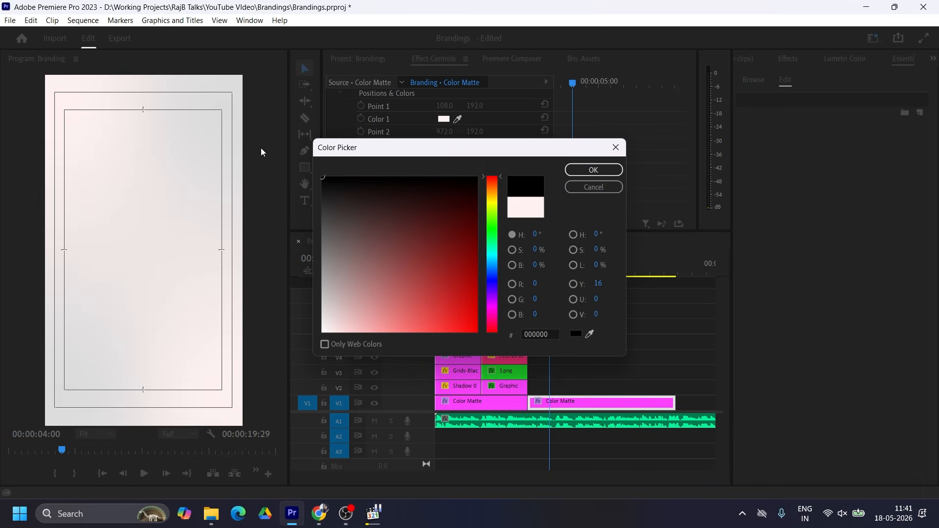
left_click(606, 171)
left_click(444, 195)
left_click_drag(446, 218, 253, 128)
left_click(607, 171)
- Set Color 2 and Color 3 of the same 4-Color Gradient to dark red (260000)
left_click(443, 144)
left_click_drag(450, 213, 478, 189)
left_click(607, 172)
left_click(444, 170)
left_click(593, 170)
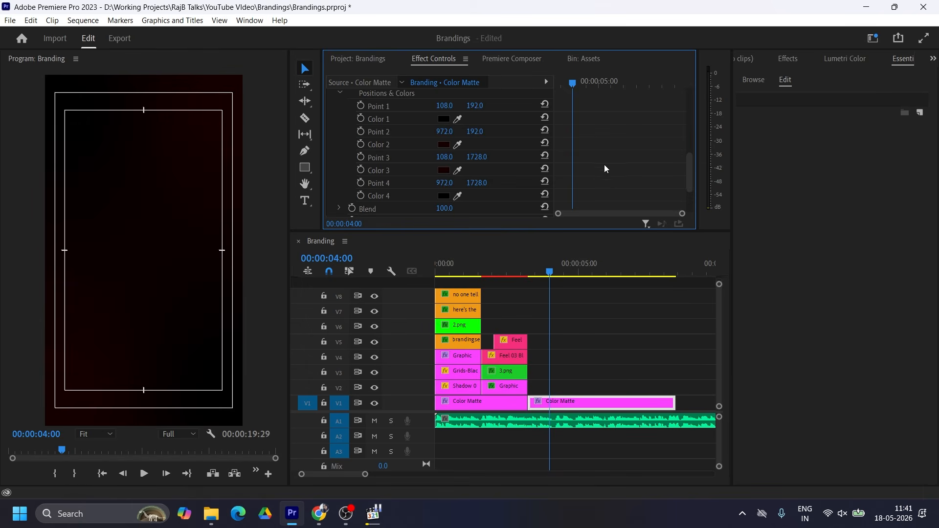
left_click(443, 145)
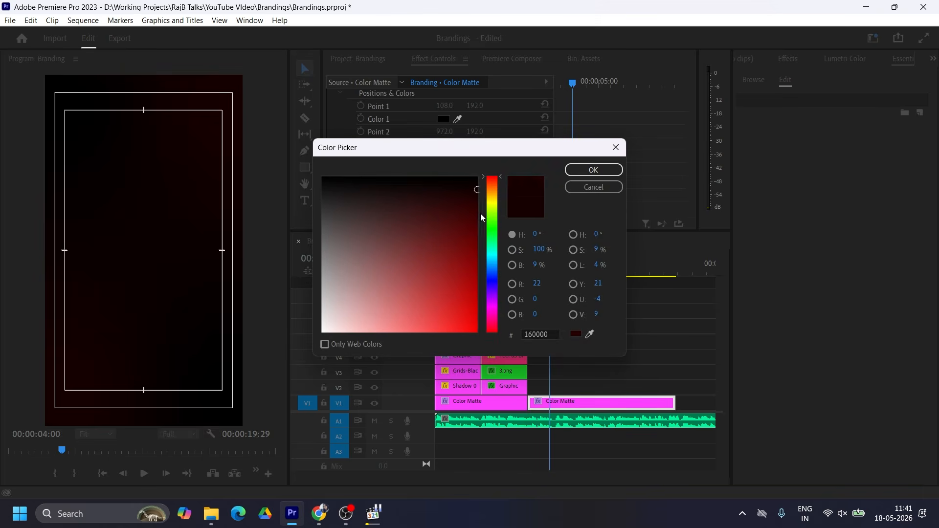
left_click_drag(481, 215, 477, 195)
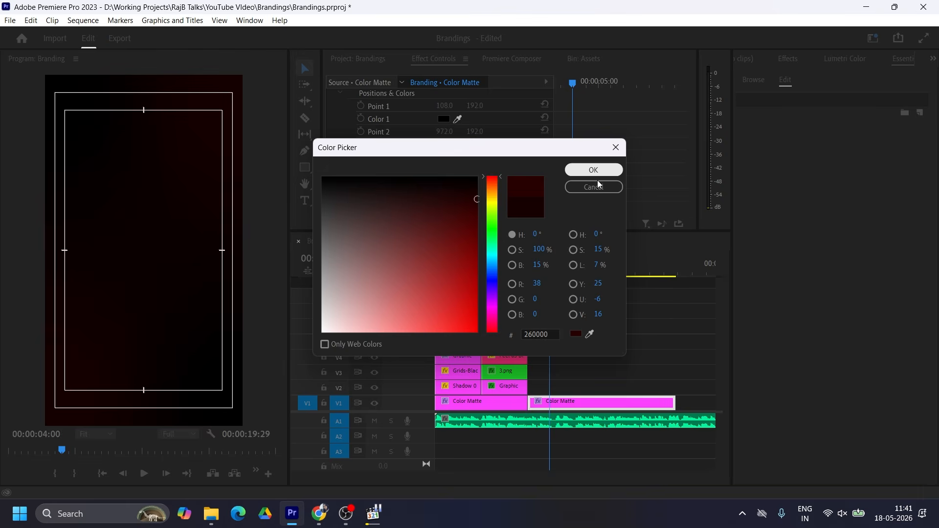
left_click(536, 331)
key("Return")
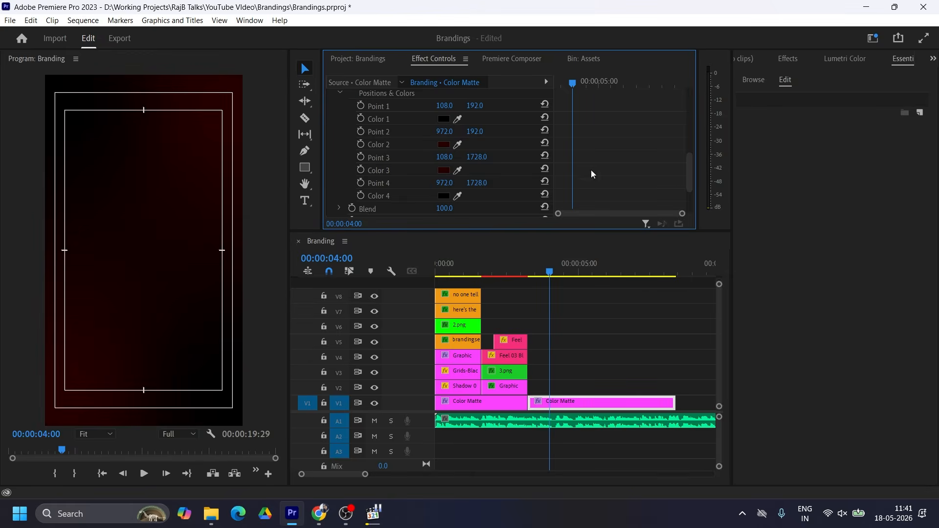
- Place Shapes (35).png from the Assets bin on V2 above the dark Color Matte, starting at the second scene's end, and save the project
left_click(373, 59)
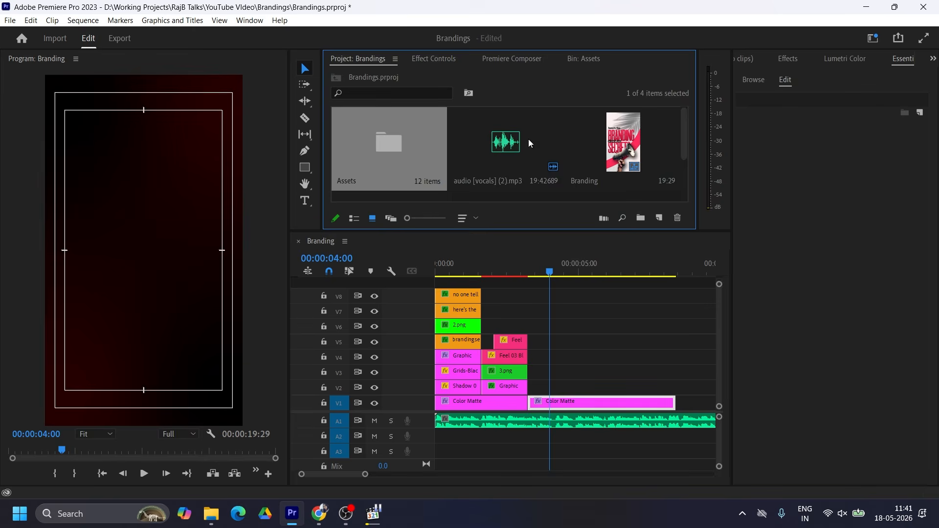
double_click(404, 138)
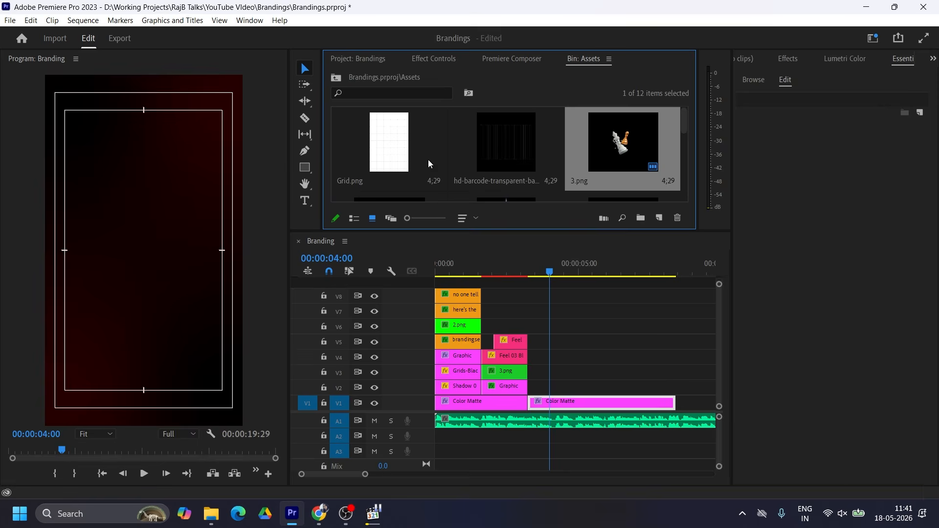
left_click_drag(490, 232, 489, 277)
key("ctrl+s")
scroll(518, 222, "down", 2)
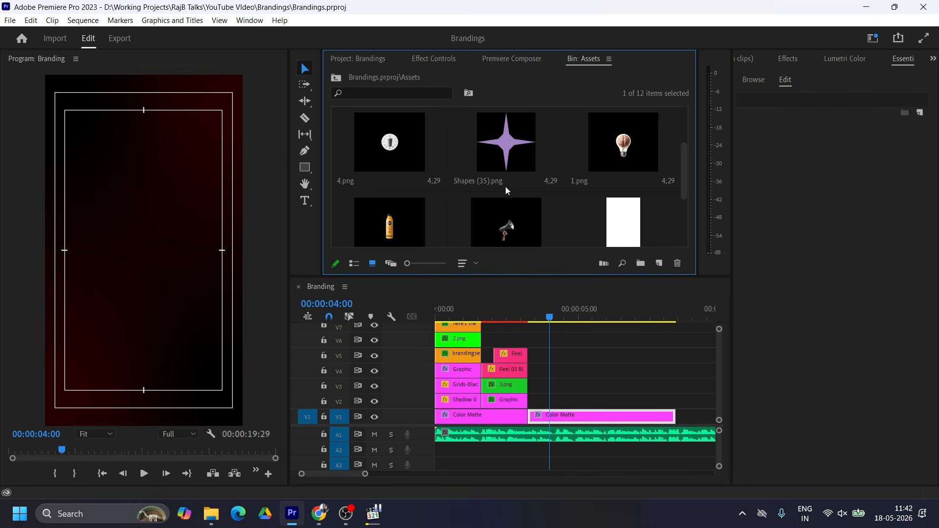
left_click_drag(506, 186, 531, 401)
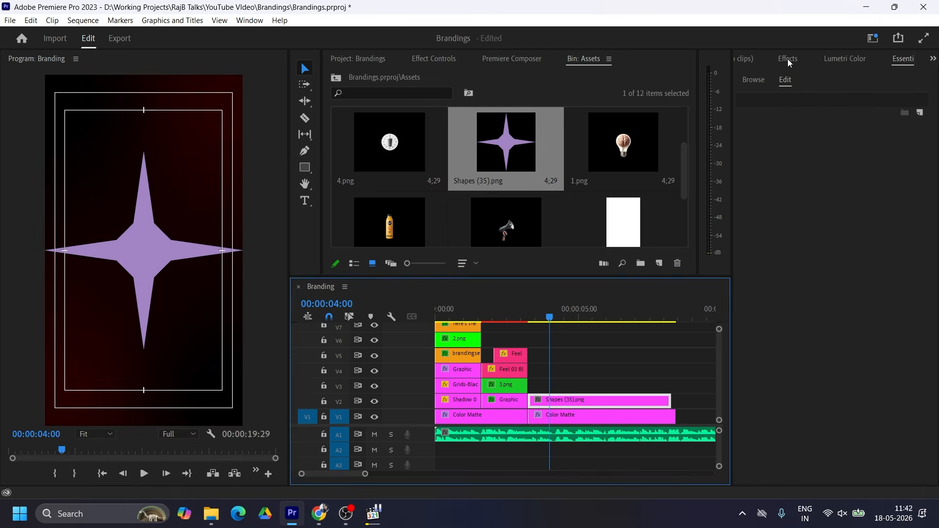
- Find the Tint effect and apply it to Shapes (35).png on V2
left_click(788, 58)
left_click(782, 74)
type("tint")
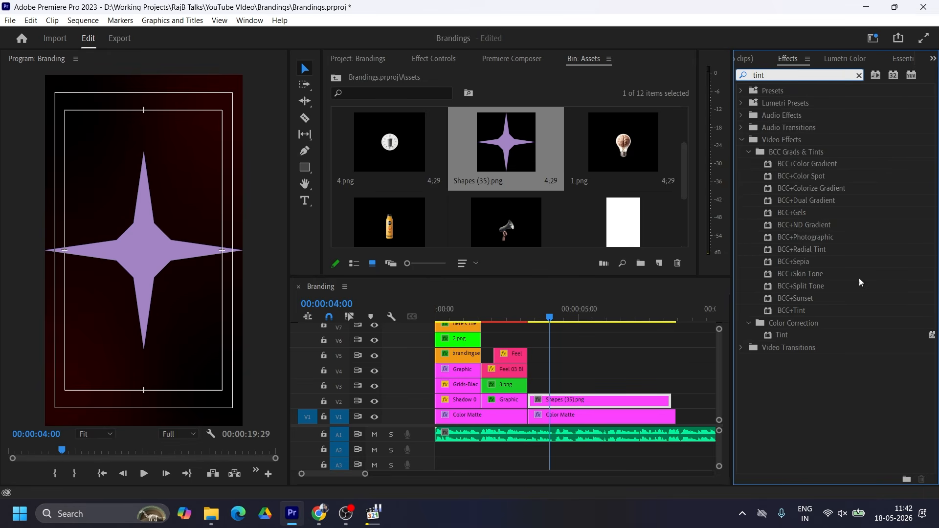
left_click_drag(781, 335, 596, 401)
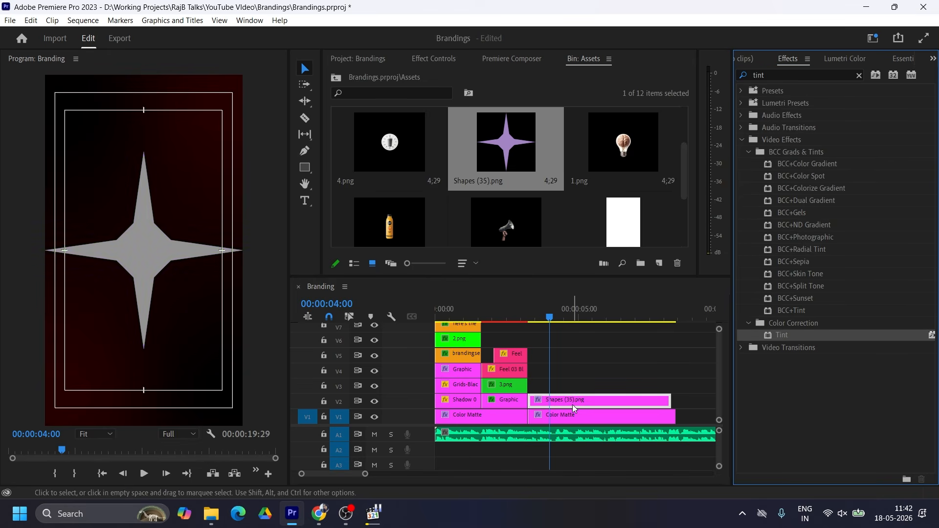
left_click(433, 58)
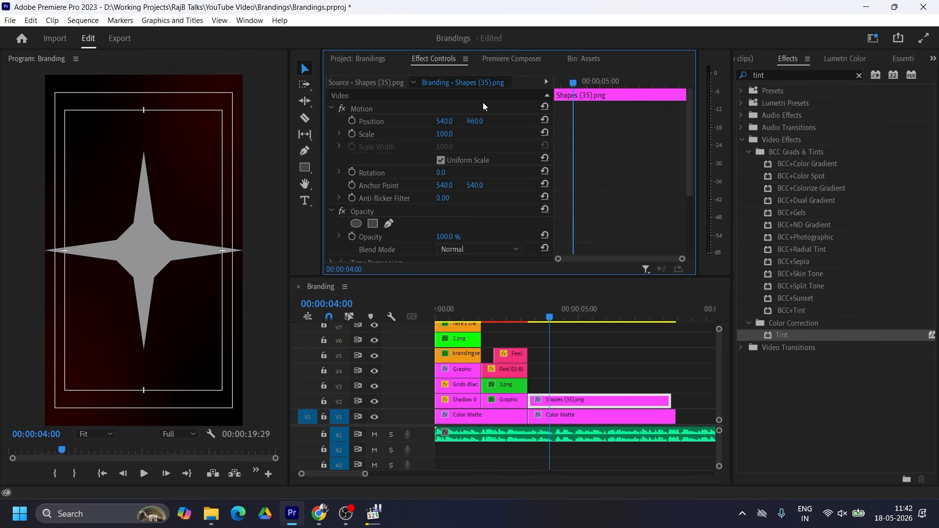
scroll(614, 196, "down", 5)
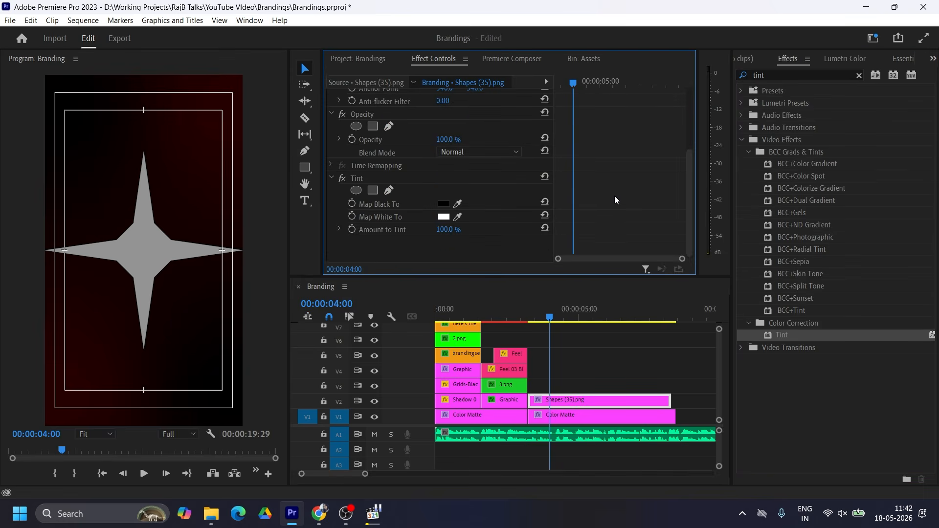
left_click(443, 205)
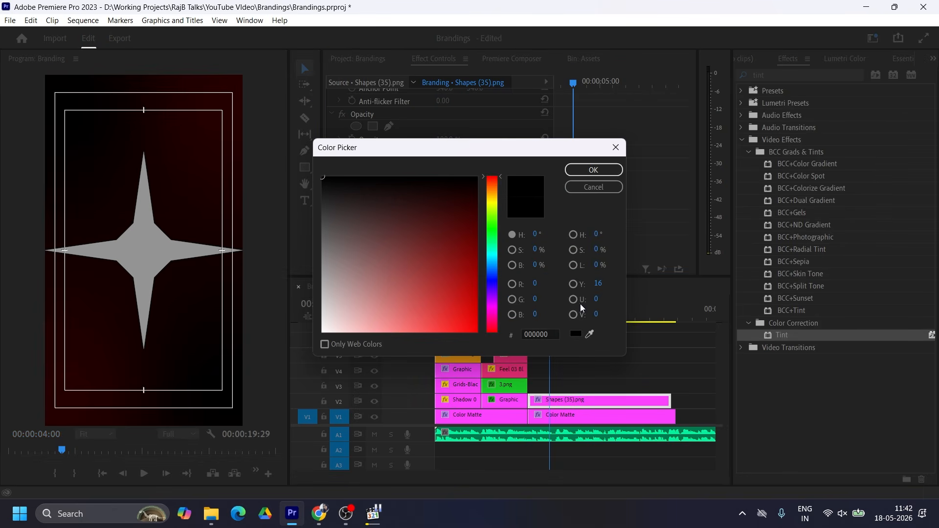
left_click_drag(579, 150, 602, 130)
left_click(637, 128)
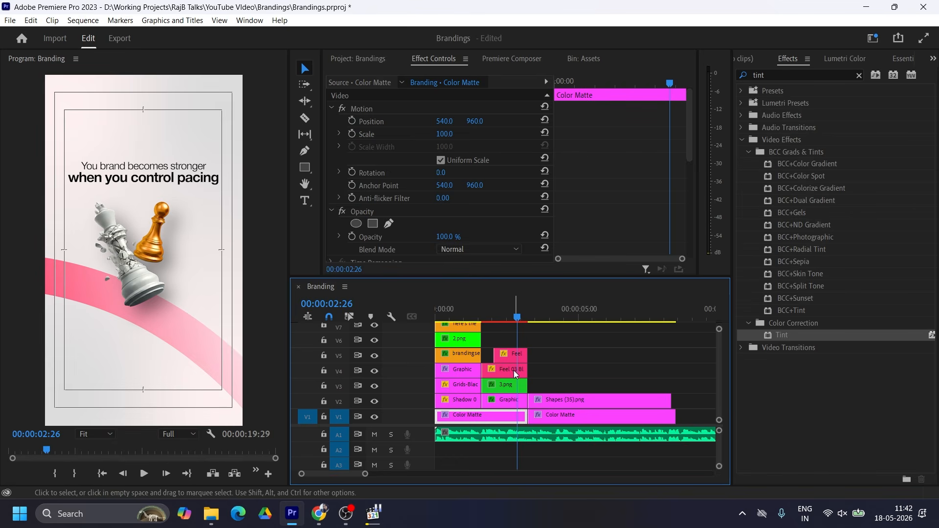
- Copy the pink hex code FF2B5A from the stroke gradient of the second scene's Graphic shape on V2
left_click(510, 402)
left_click(71, 287)
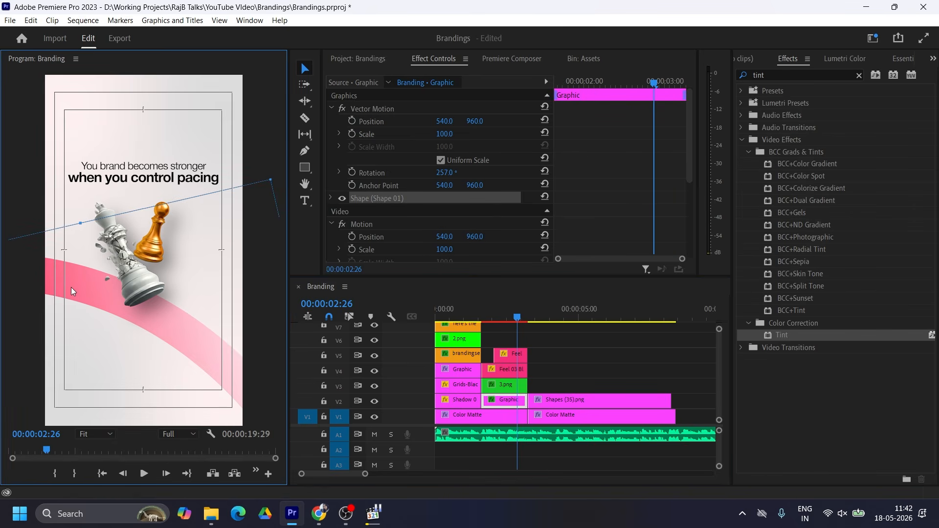
left_click(905, 60)
left_click(772, 365)
left_click(325, 208)
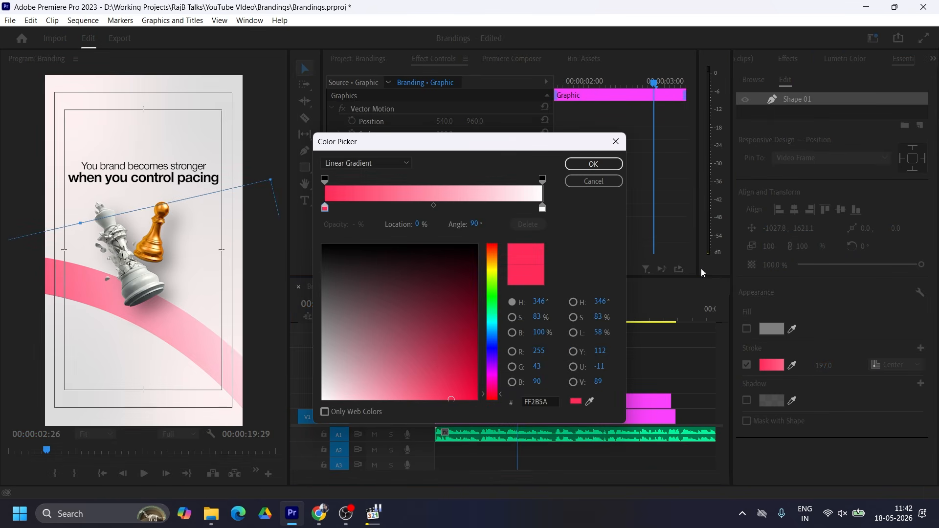
left_click(543, 402)
key("ctrl+c")
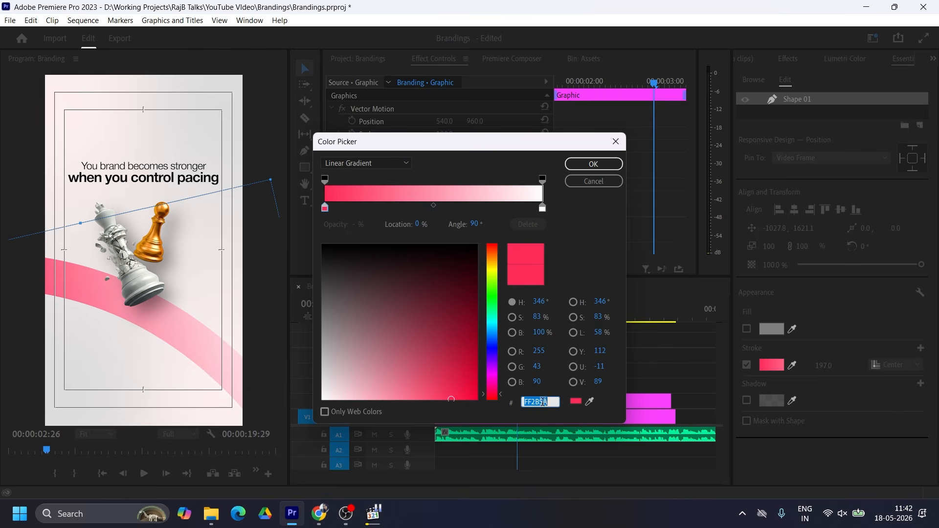
left_click(593, 164)
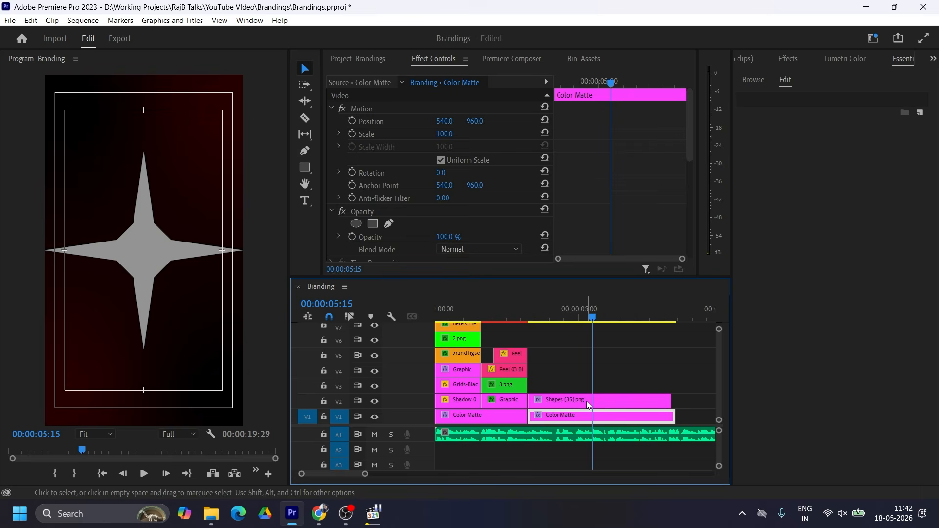
- Set both Map Black To and Map White To in the Tint effect of Shapes (35).png to FF2B5A
left_click(589, 405)
scroll(571, 165, "down", 3)
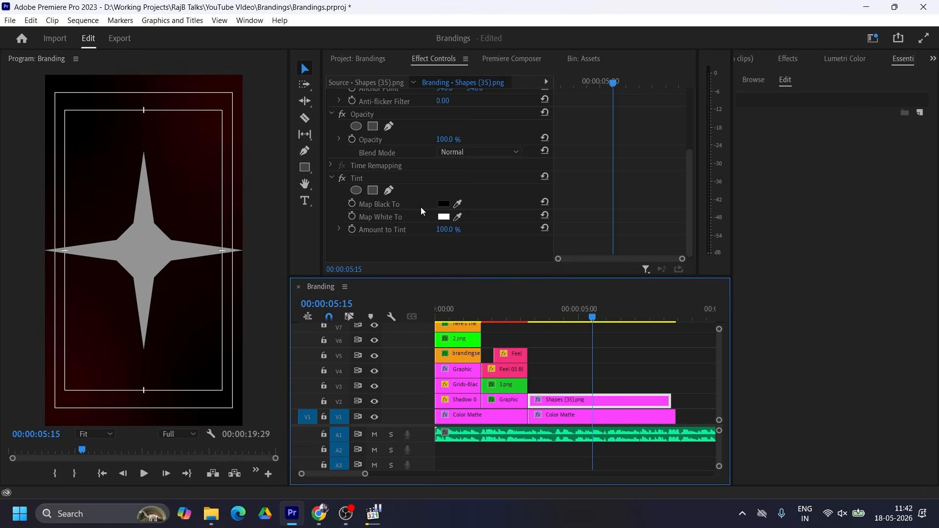
left_click(446, 207)
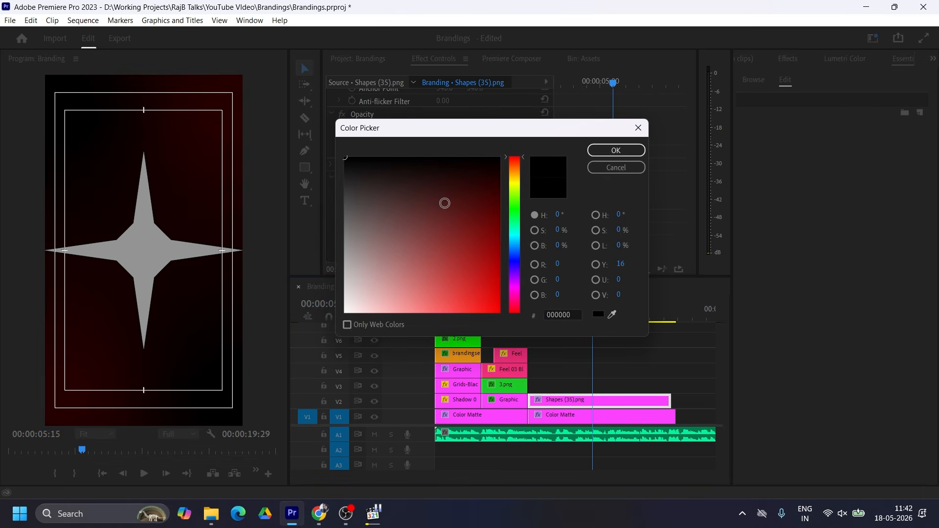
double_click(561, 315)
key("ctrl+v")
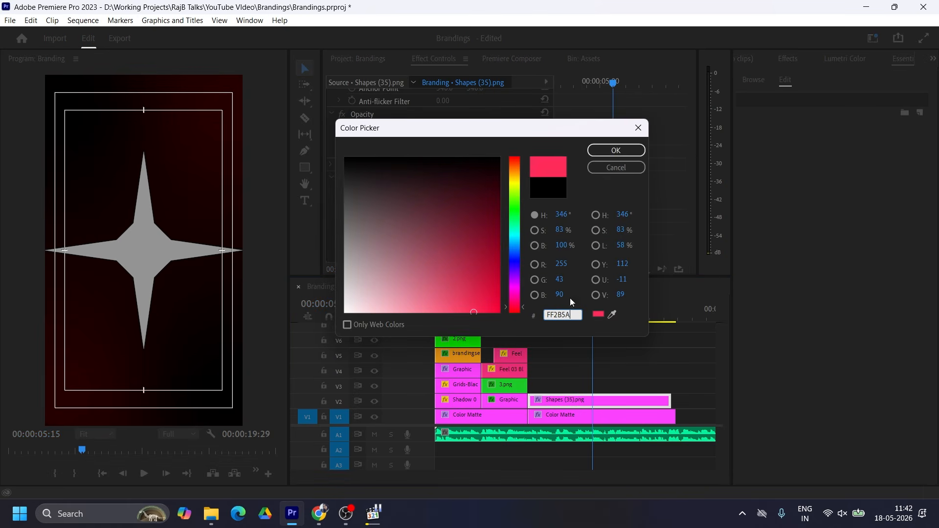
left_click(629, 150)
left_click(449, 220)
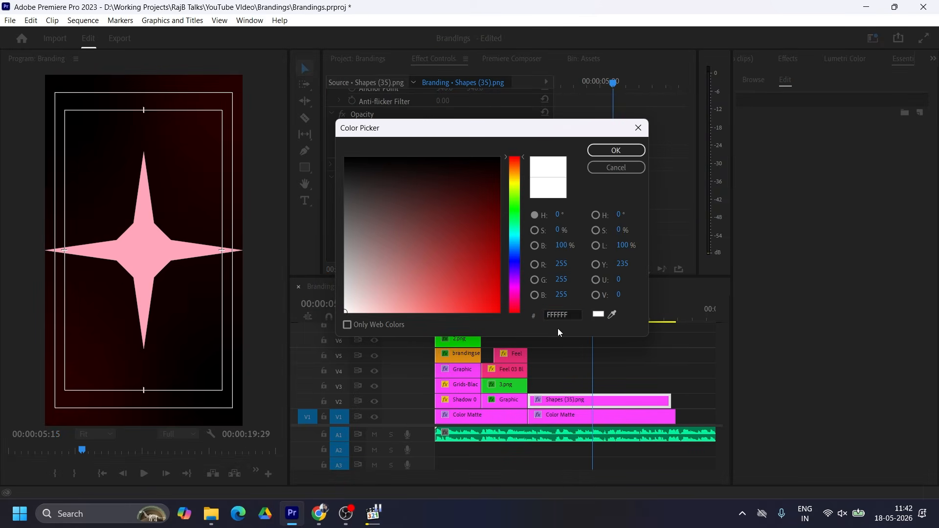
double_click(568, 314)
key("ctrl+v")
left_click(629, 151)
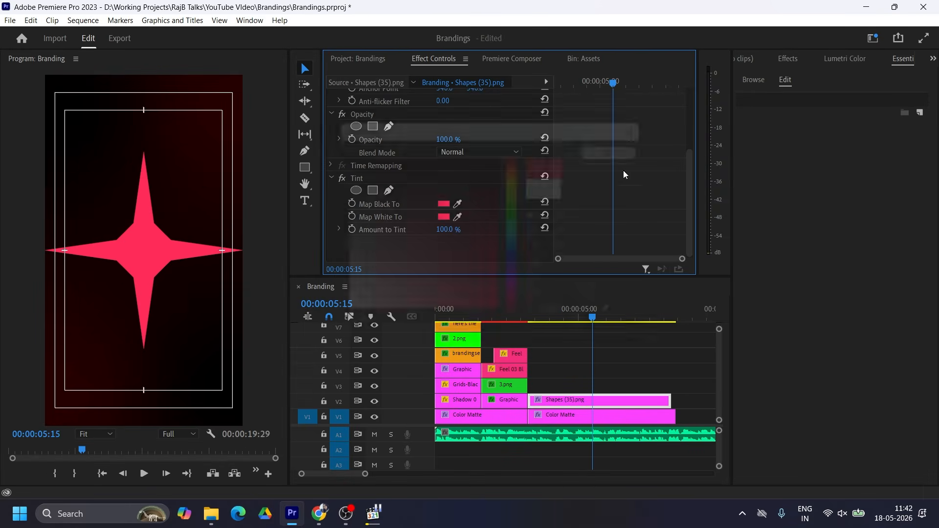
- Scale the star in Shapes (35).png to 58 and move it to the frame's upper-left corner at position 45, 43
scroll(588, 203, "up", 4)
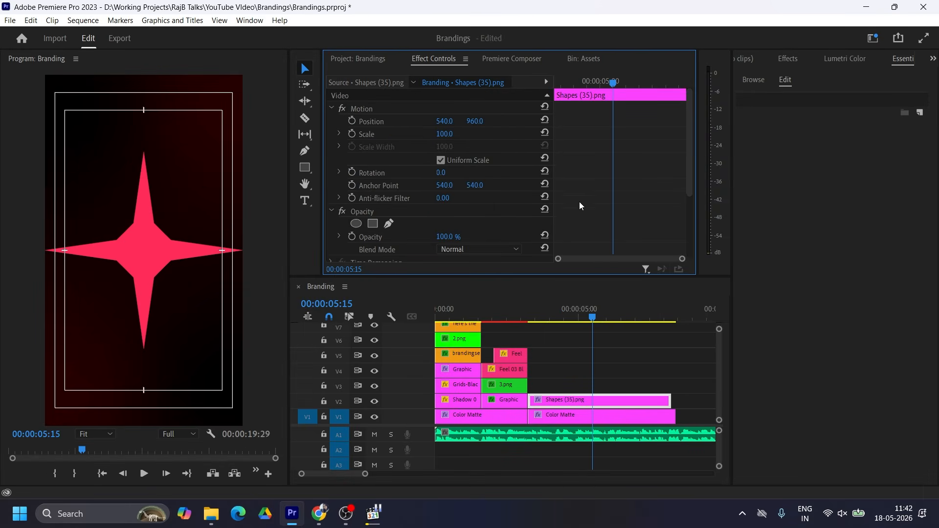
left_click_drag(445, 134, 424, 134)
left_click_drag(450, 126, 416, 125)
left_click_drag(475, 121, 26, 121)
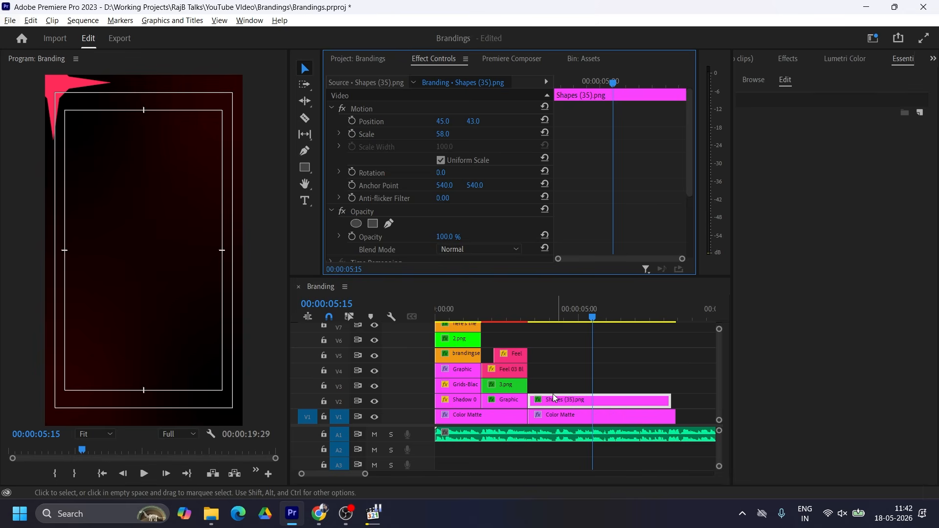
- Duplicate the star clip onto V3 and position the copy in the frame's lower-right corner at 1055, 1872
left_click_drag(558, 397, 561, 388)
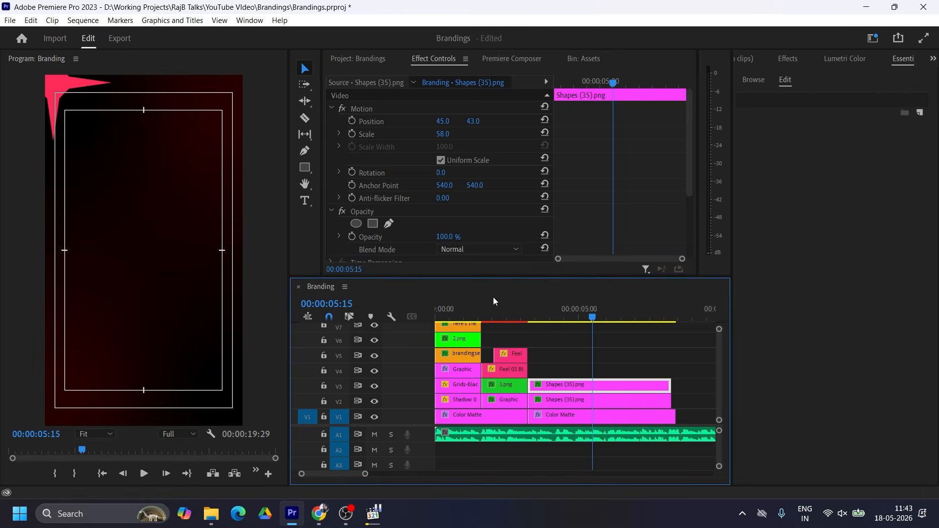
left_click_drag(443, 124, 937, 124)
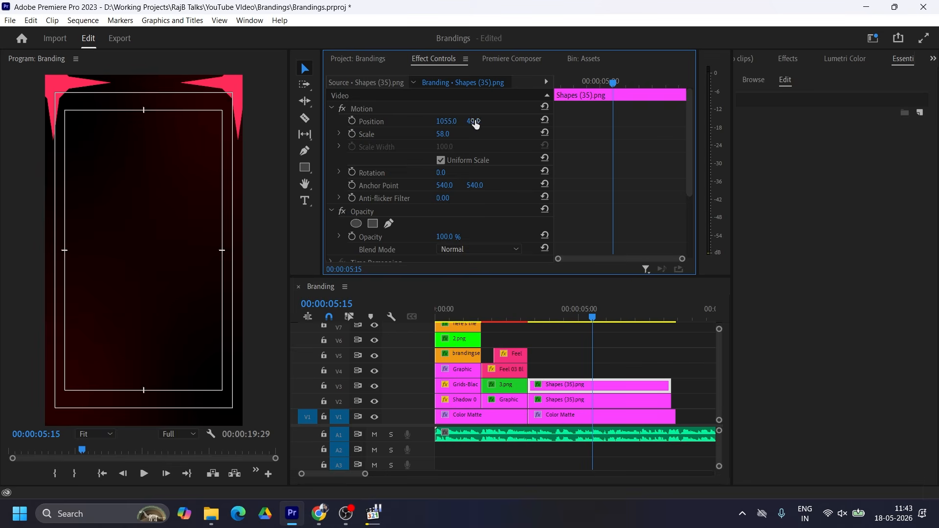
left_click_drag(474, 124, 915, 124)
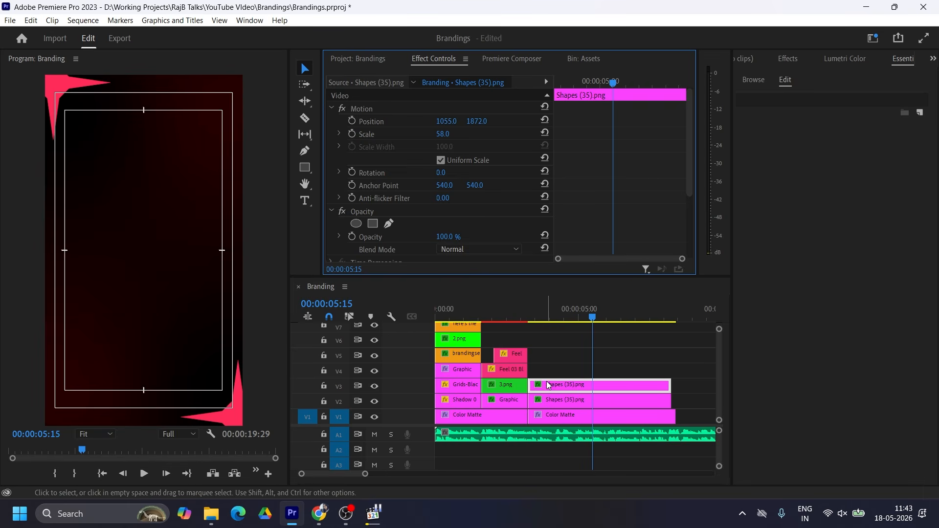
- Copy the "when you control pacing" title onto V4 at the third scene's start and extend its duration
left_click(517, 312)
left_click(514, 372)
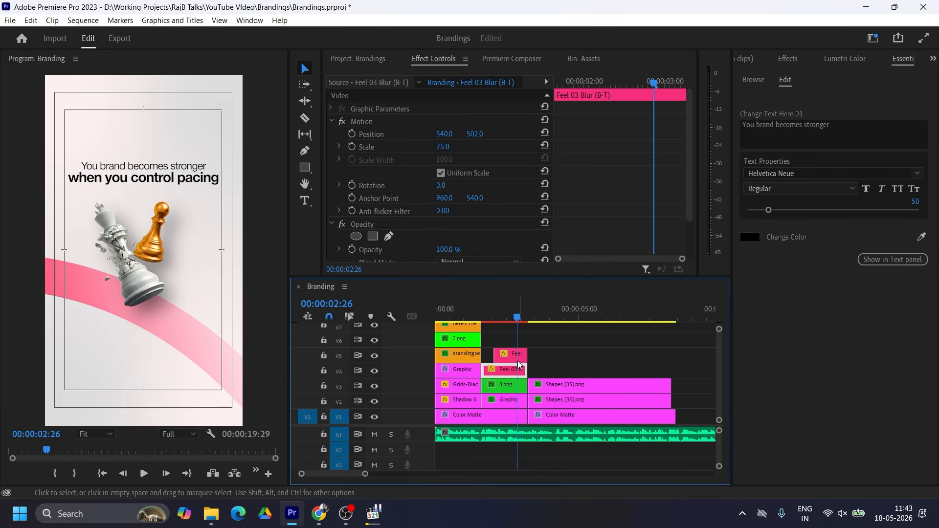
left_click_drag(518, 359, 542, 374)
left_click_drag(561, 373, 624, 375)
- Set the color of the copied title in the third scene to white (FFFFFF)
left_click_drag(553, 314, 573, 319)
left_click(568, 370)
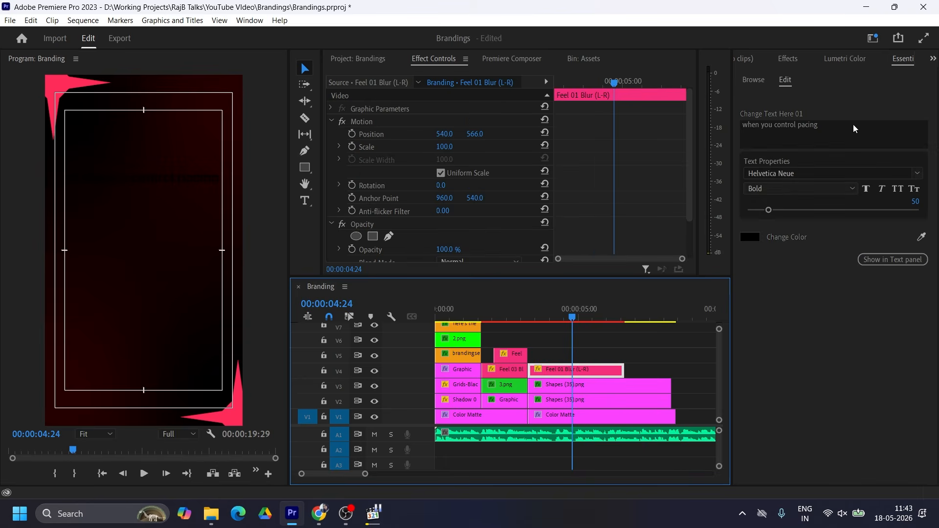
left_click(748, 237)
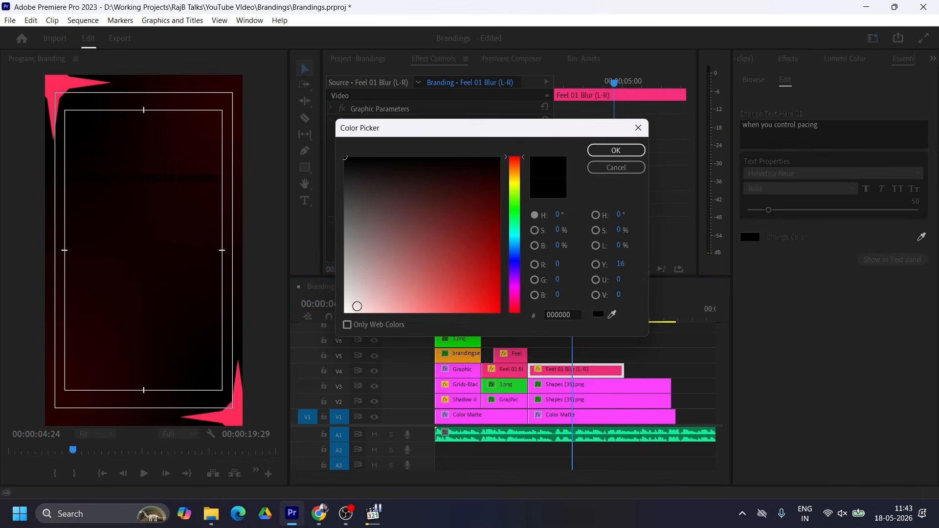
left_click_drag(357, 306, 344, 315)
key("Return")
- Change the copied title's text to "not volume" and reset its position to the frame's center
left_click(811, 137)
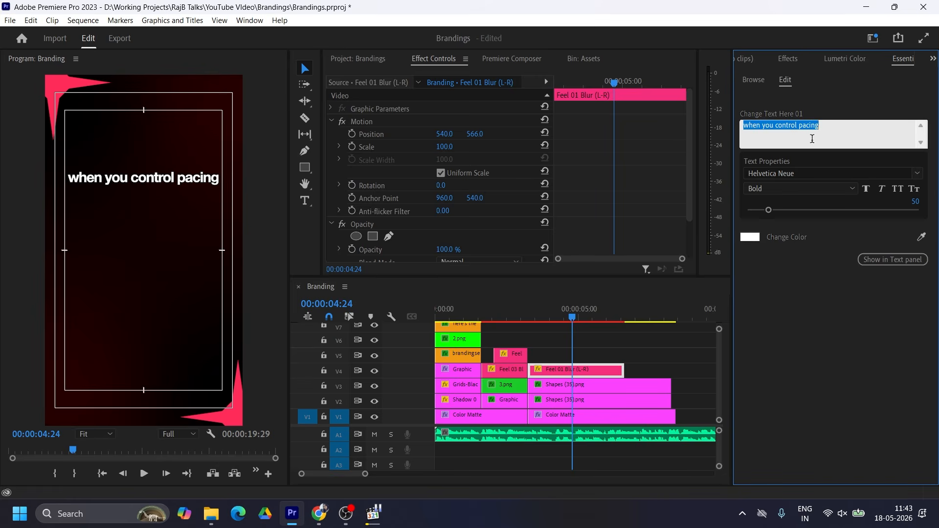
type("not volume")
key("Escape")
left_click(545, 131)
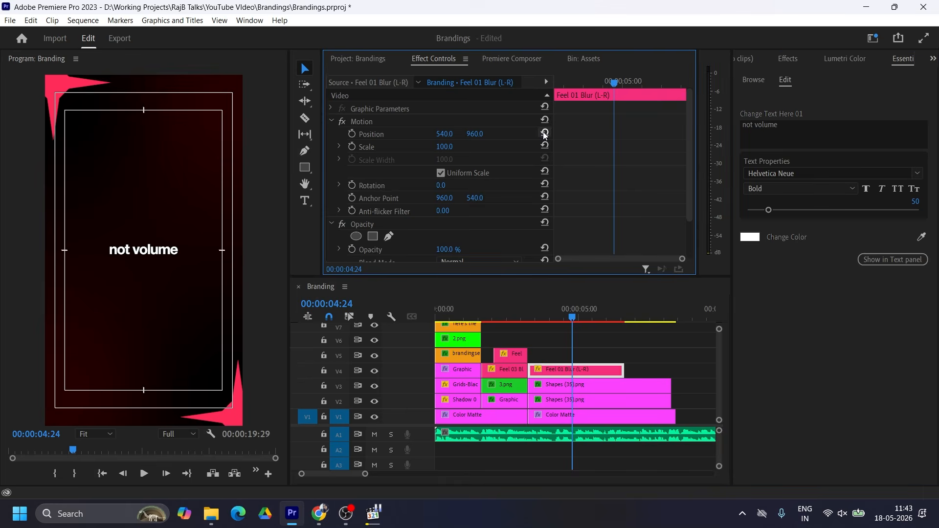
- Set the "not volume" title's color to FF2B5A and its text size to 77
left_click(755, 238)
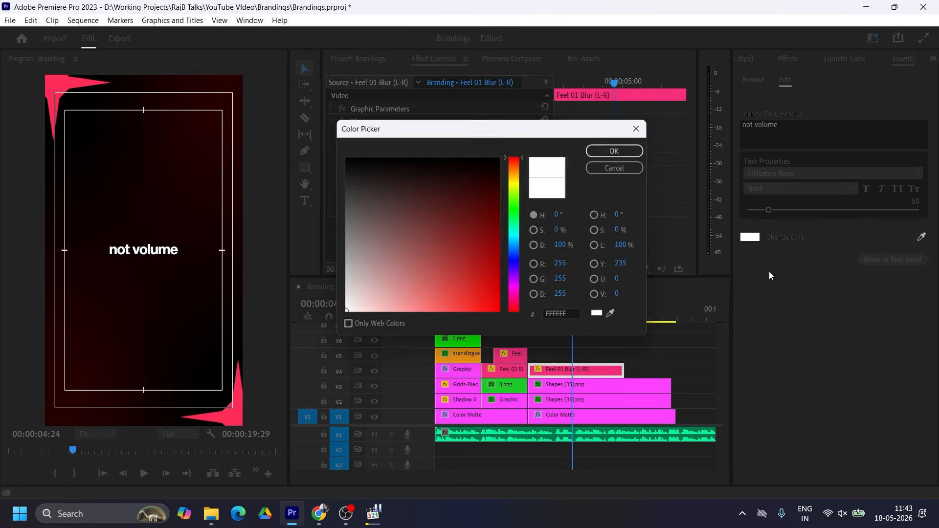
double_click(566, 314)
key("ctrl+v")
left_click(616, 151)
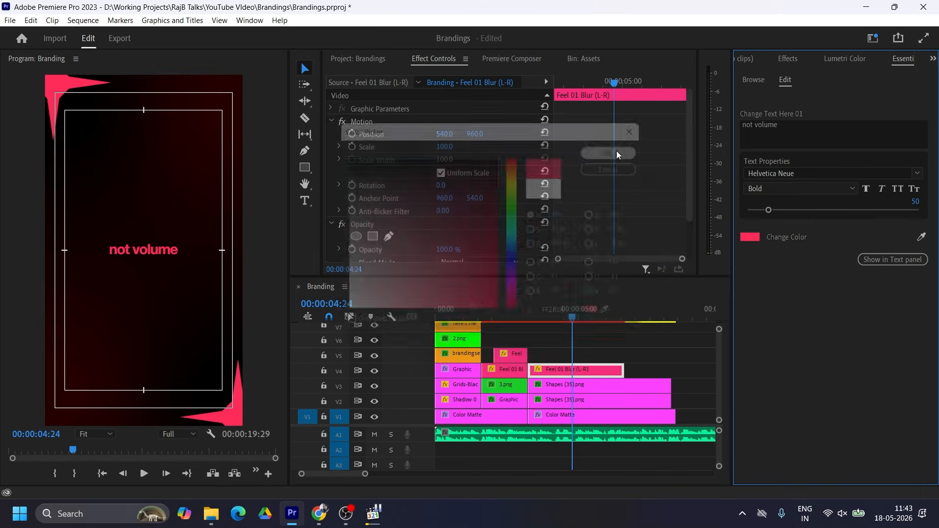
left_click_drag(769, 210, 781, 212)
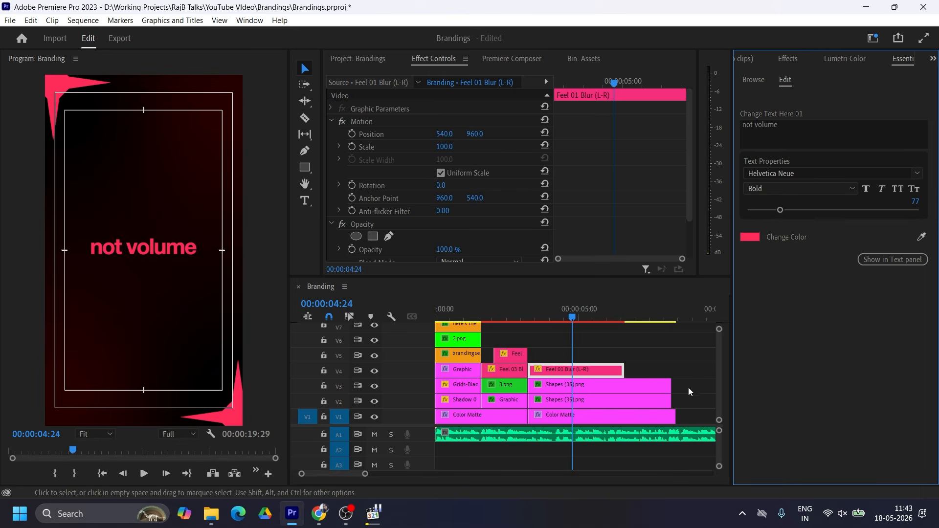
- Shorten the third scene's clips to a common end and place a copy of the light Color Matte right after them on V1
left_click_drag(688, 388, 626, 400)
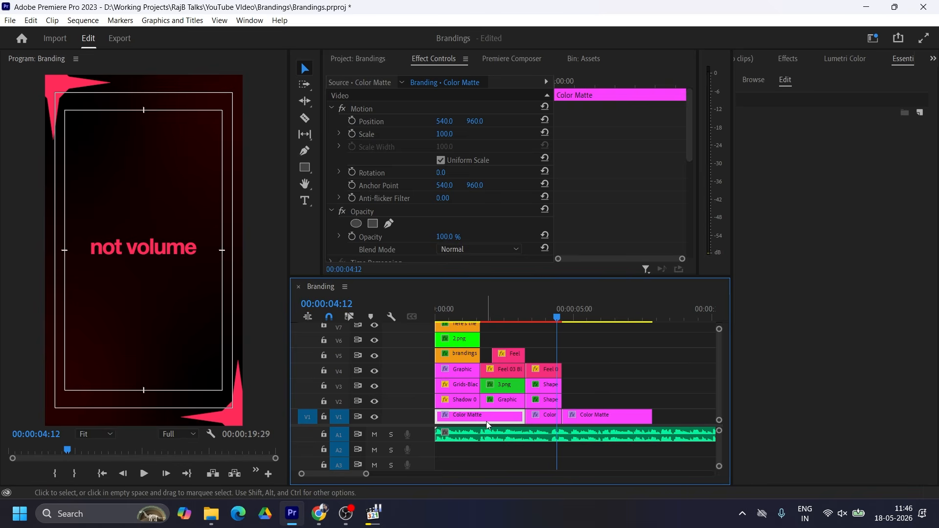
left_click(590, 415)
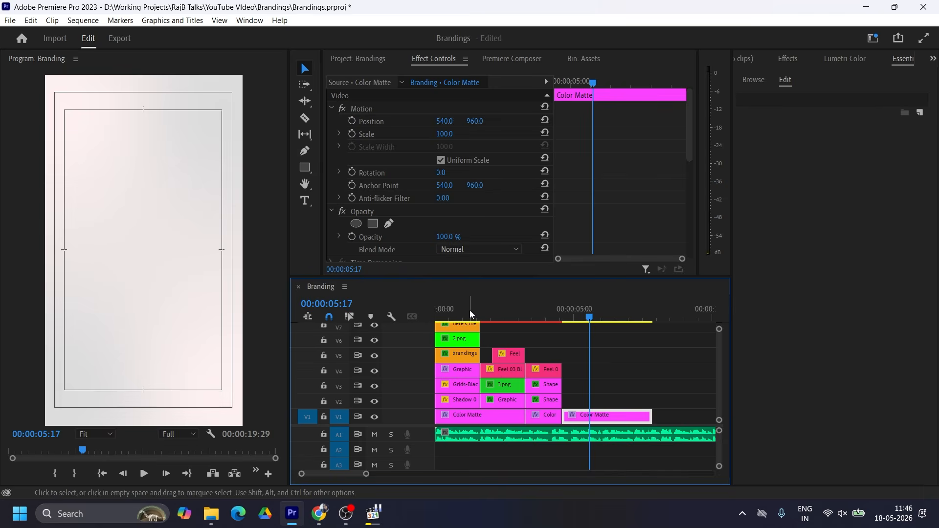
- Place Shadow 050.png from the Assets bin on V2 above the new light Color Matte, starting at the fourth scene's beginning
left_click(384, 59)
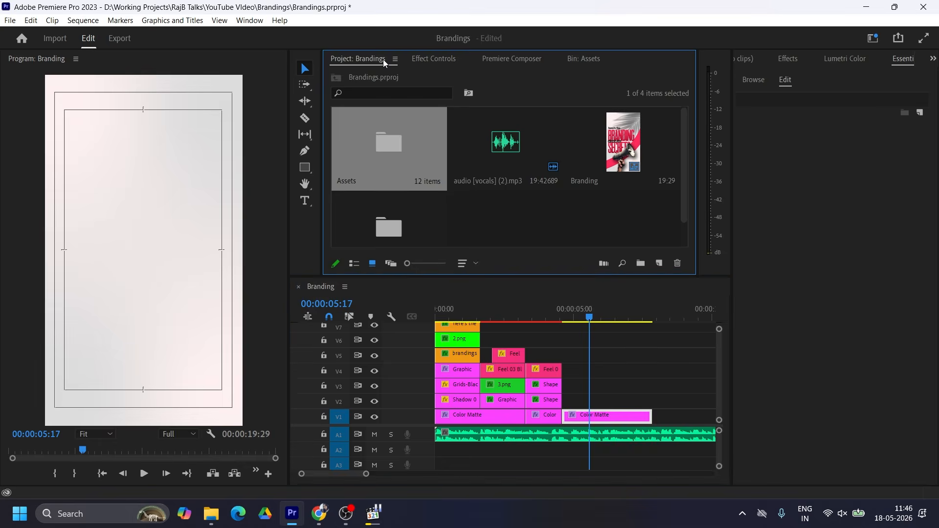
double_click(396, 143)
scroll(497, 176, "down", 2)
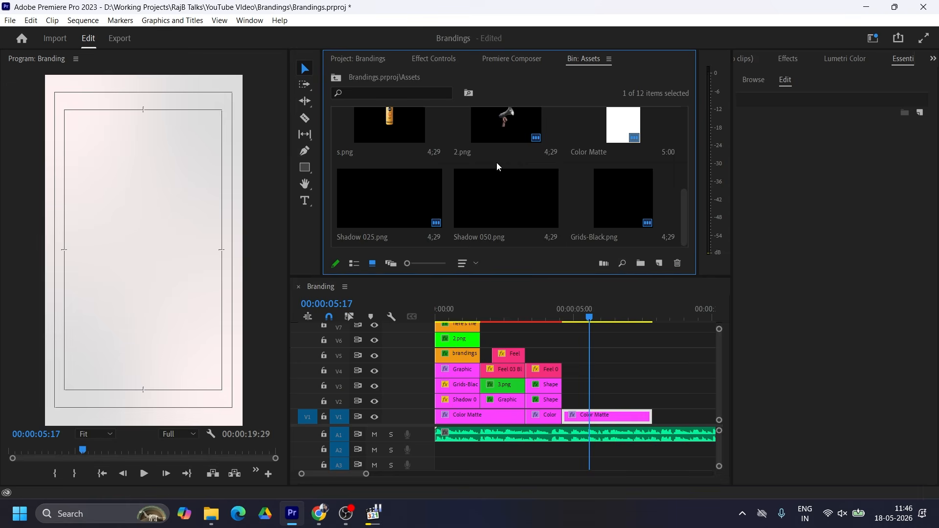
left_click(386, 196)
left_click_drag(506, 198, 587, 400)
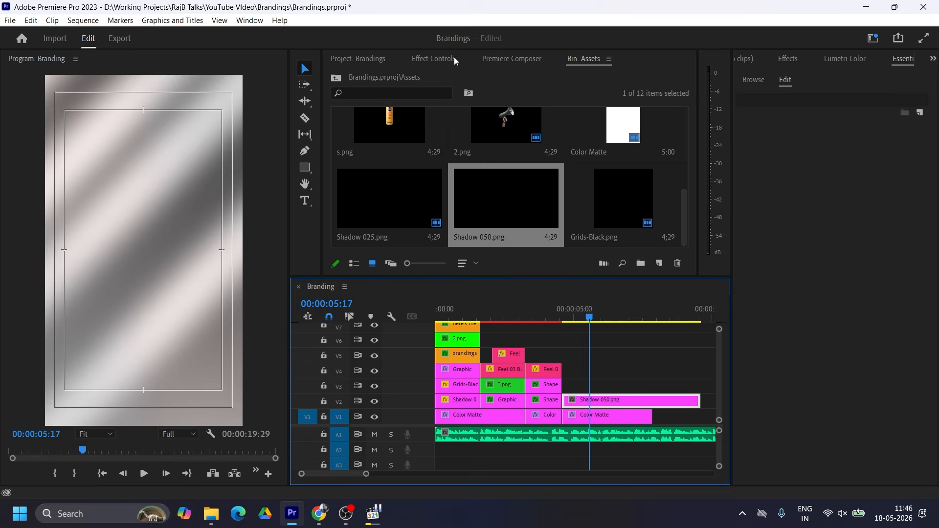
- Set the scale of Shadow 050.png to 79 and its opacity to 37%
left_click(453, 58)
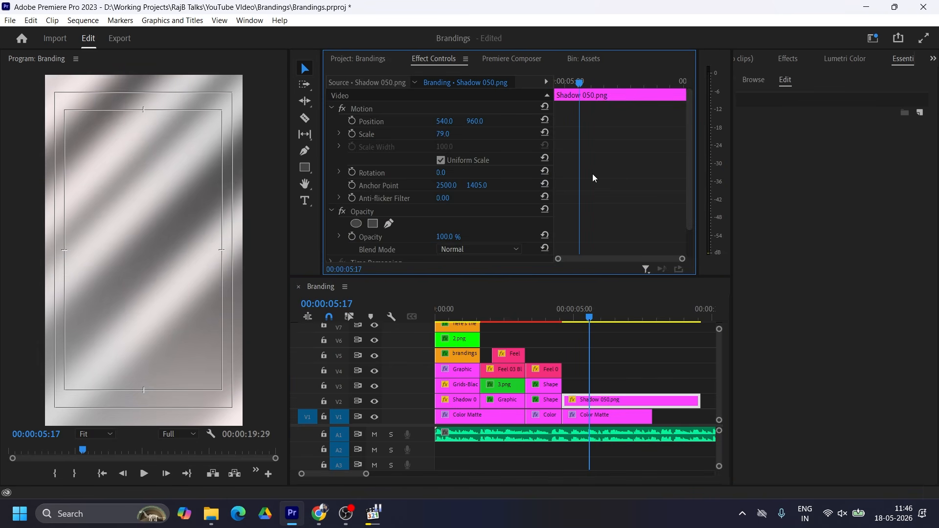
scroll(593, 175, "down", 2)
left_click(445, 204)
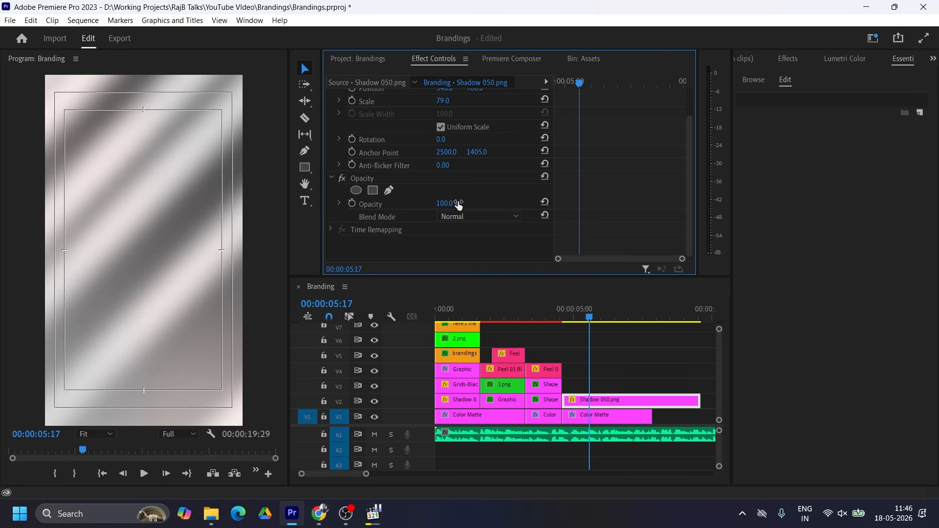
type("29")
key("Return")
left_click_drag(444, 204, 448, 204)
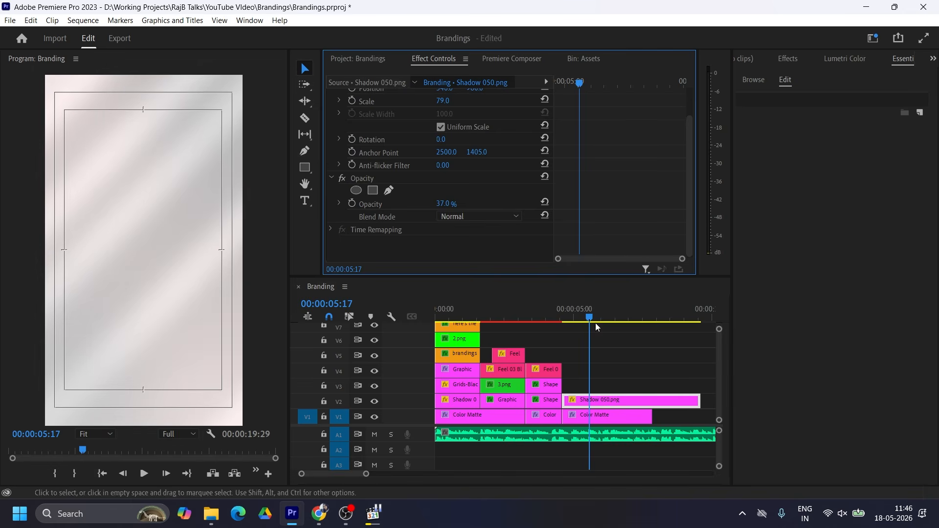
- Place the phone frame pngegg (32).png from the Assets bin on V3 above Shadow 050.png and trim it to the Color Matte's end
left_click(381, 59)
double_click(417, 160)
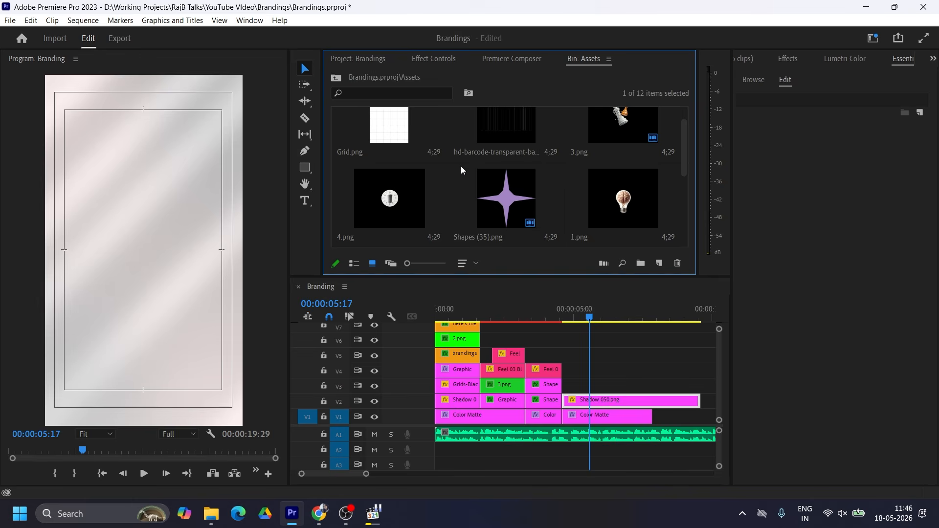
scroll(461, 166, "up", 1)
scroll(489, 206, "down", 3)
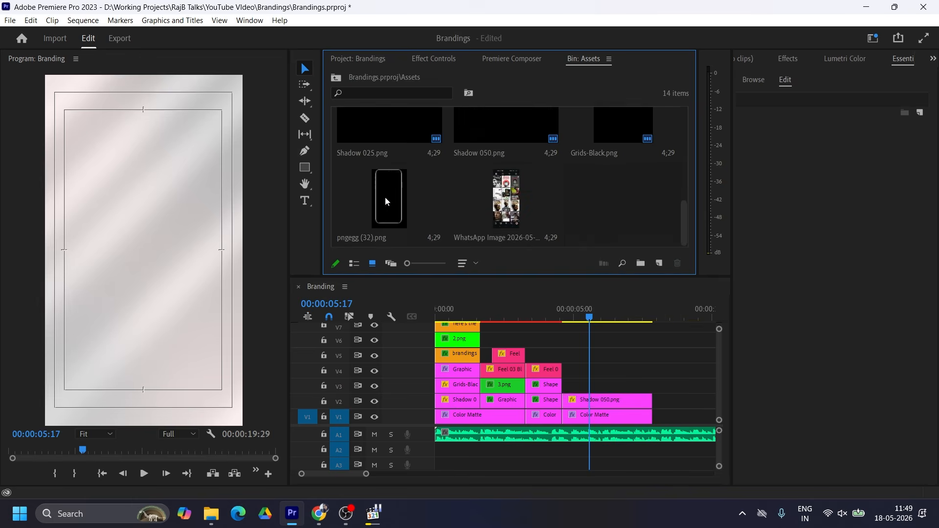
left_click_drag(385, 198, 603, 388)
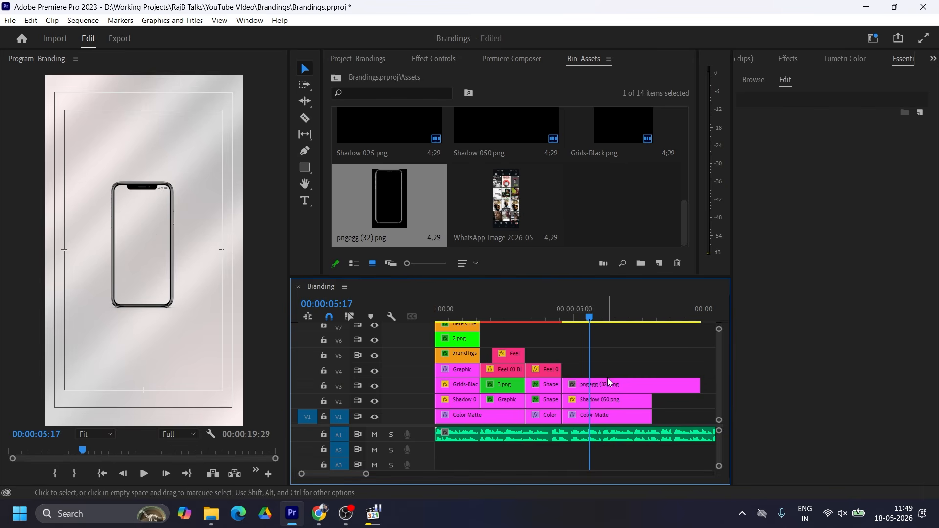
left_click_drag(700, 385, 652, 386)
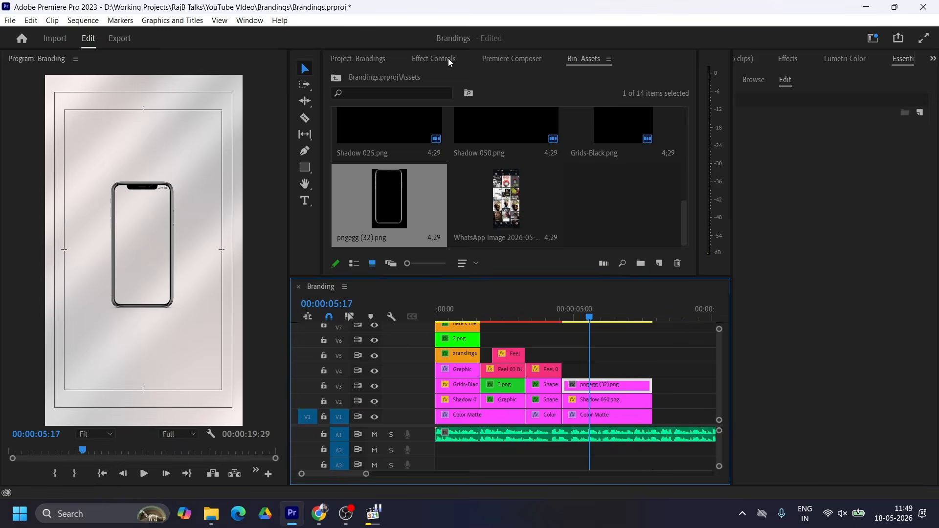
- Enlarge the phone frame pngegg (32).png and move its clip up to V4, leaving V3 free beneath it
left_click(448, 58)
left_click_drag(591, 386, 589, 376)
left_click(375, 61)
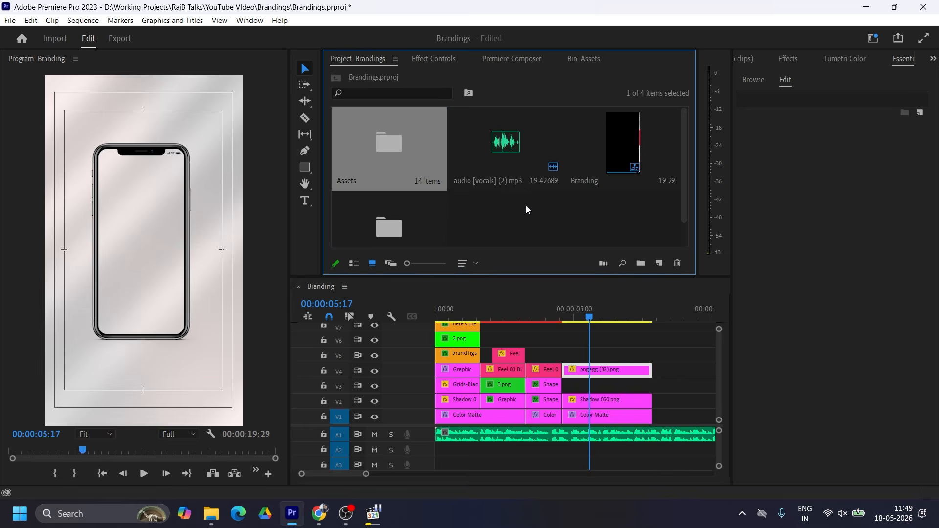
- Place the WhatsApp screenshot image from the Assets bin on V3 beneath the phone frame, at scale 74 and vertical position 977
double_click(406, 150)
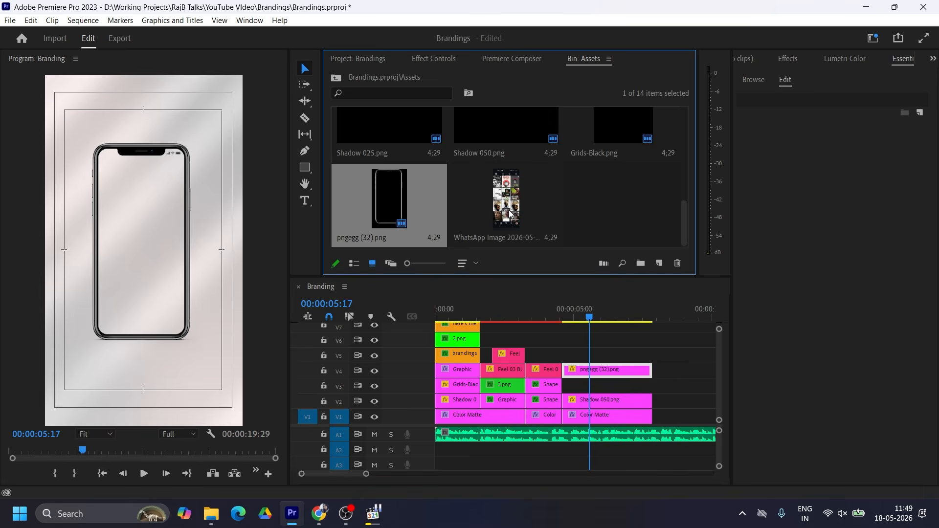
left_click_drag(509, 213, 652, 386)
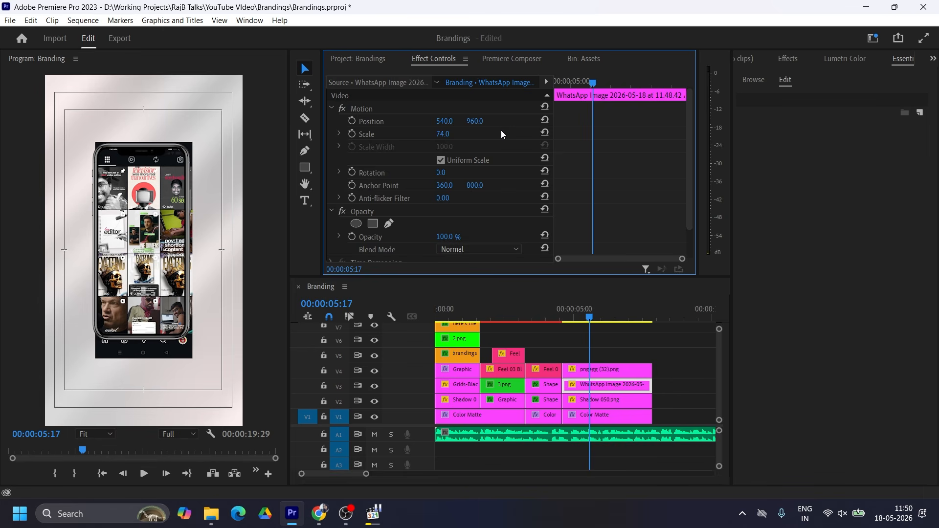
left_click_drag(474, 122, 482, 122)
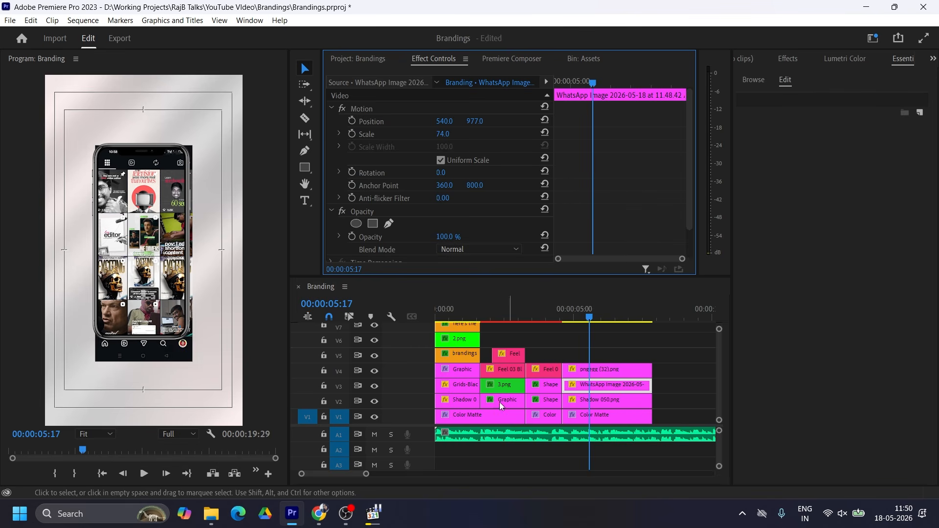
- Refine the screenshot's fit inside the phone frame with scale 71 and vertical position 929
scroll(101, 326, "up", 1)
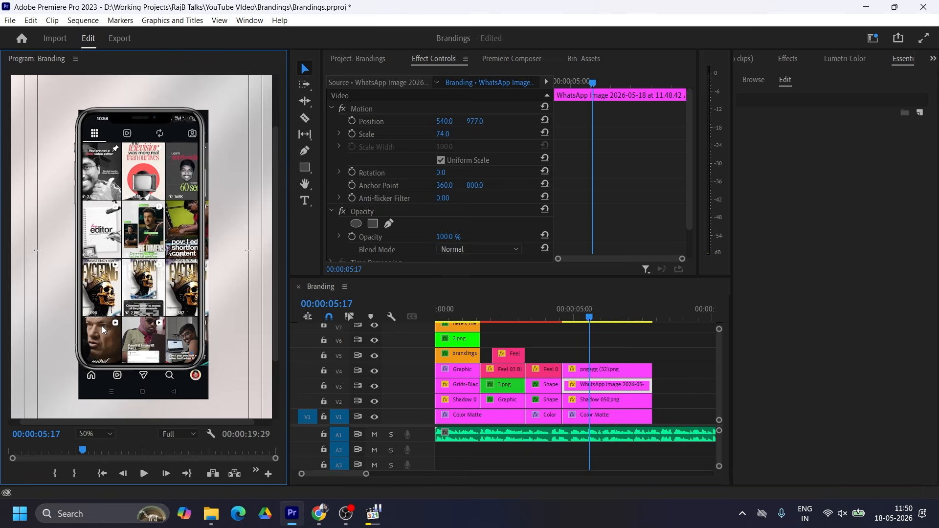
left_click(96, 434)
left_click(97, 362)
left_click_drag(276, 214, 276, 191)
left_click_drag(443, 134, 441, 134)
left_click_drag(276, 217, 277, 212)
left_click_drag(474, 121, 451, 121)
left_click_drag(276, 238, 286, 237)
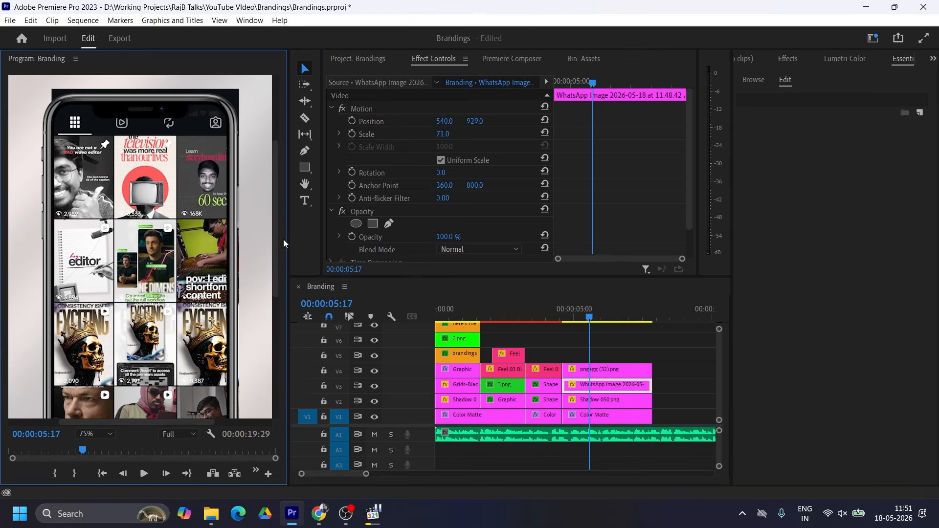
- Apply the Crop effect to the WhatsApp screenshot clip on V3 and crop 5% from its top
left_click(592, 385)
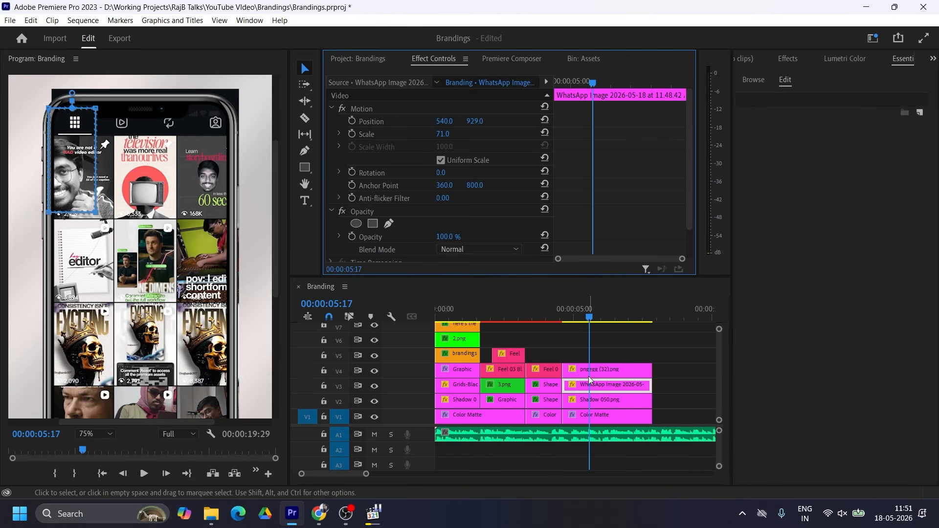
left_click(789, 60)
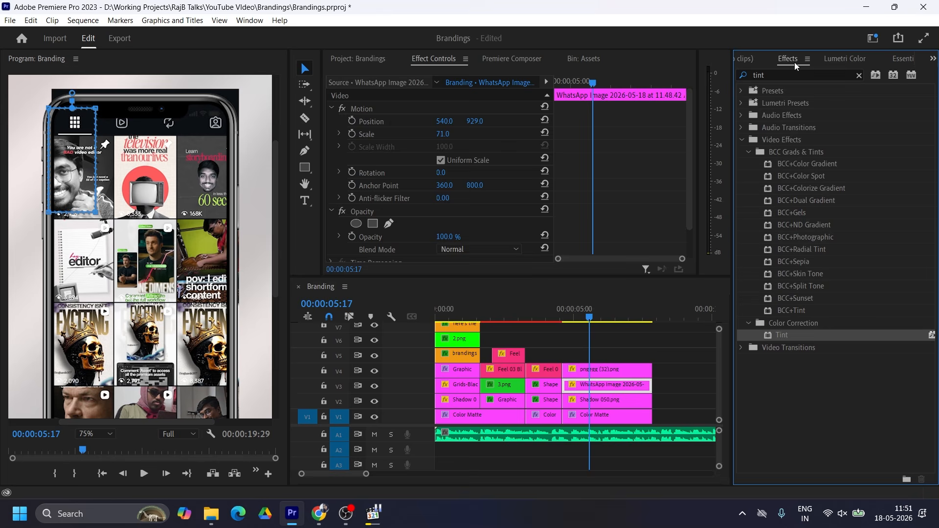
left_click(768, 74)
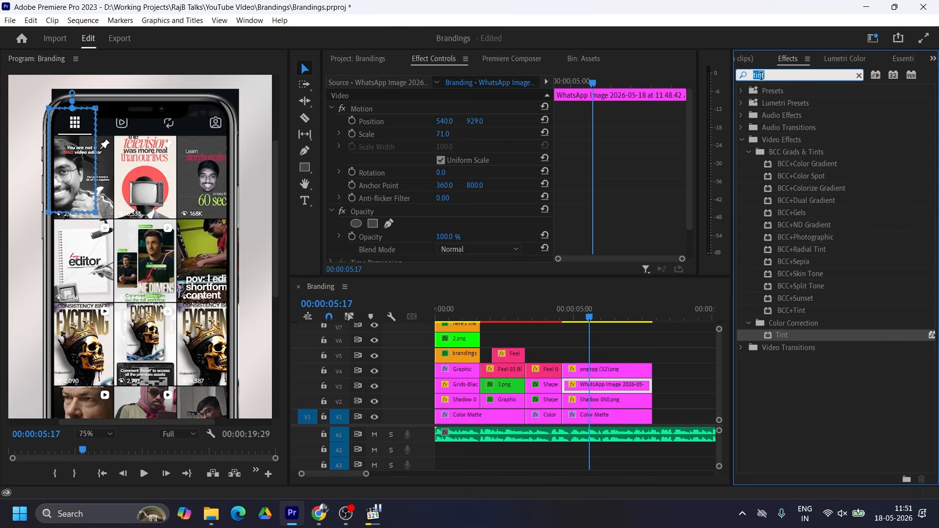
type("crop")
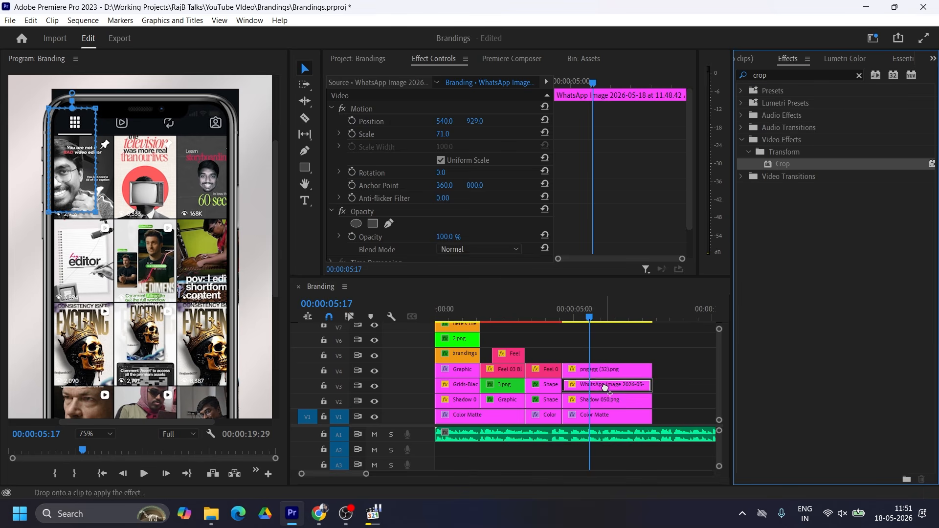
left_click_drag(538, 225, 610, 183)
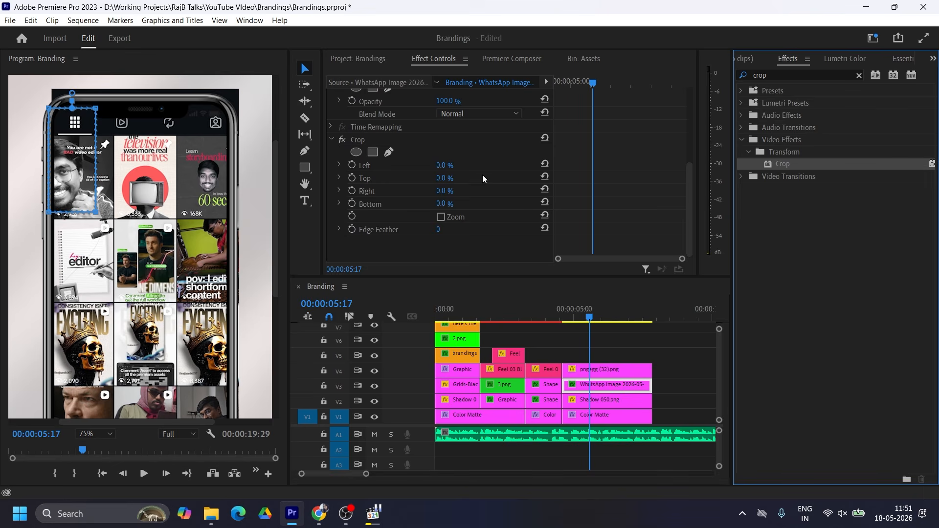
left_click_drag(448, 180, 449, 180)
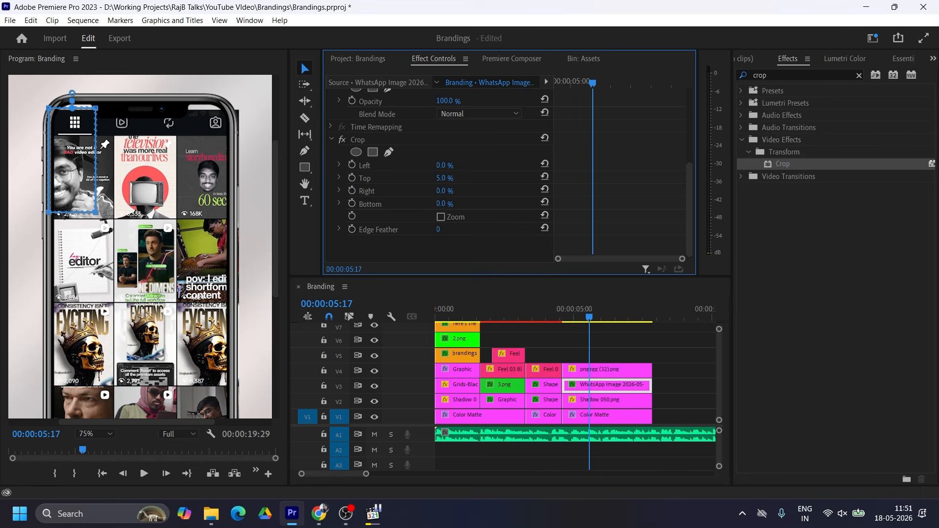
- Raise the screenshot to vertical position 914 and crop 4% from its right side
scroll(581, 179, "up", 5)
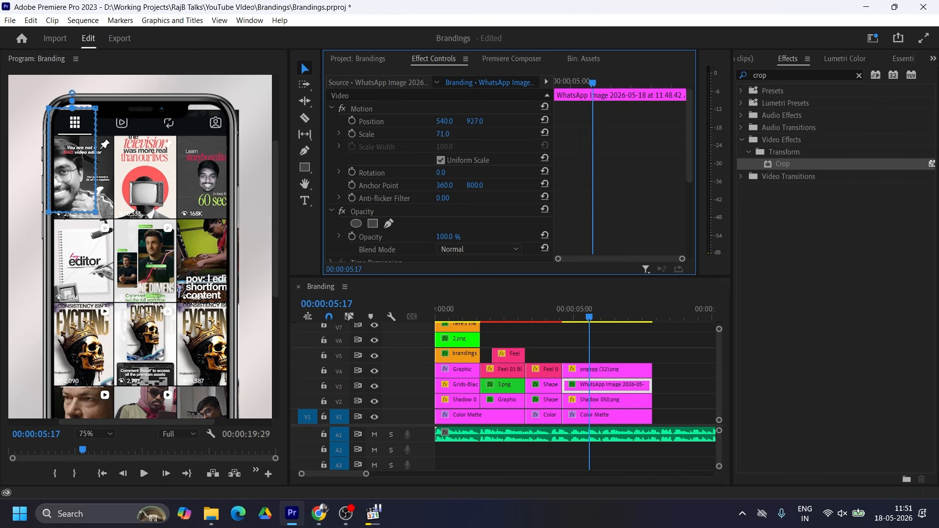
left_click_drag(488, 125, 481, 125)
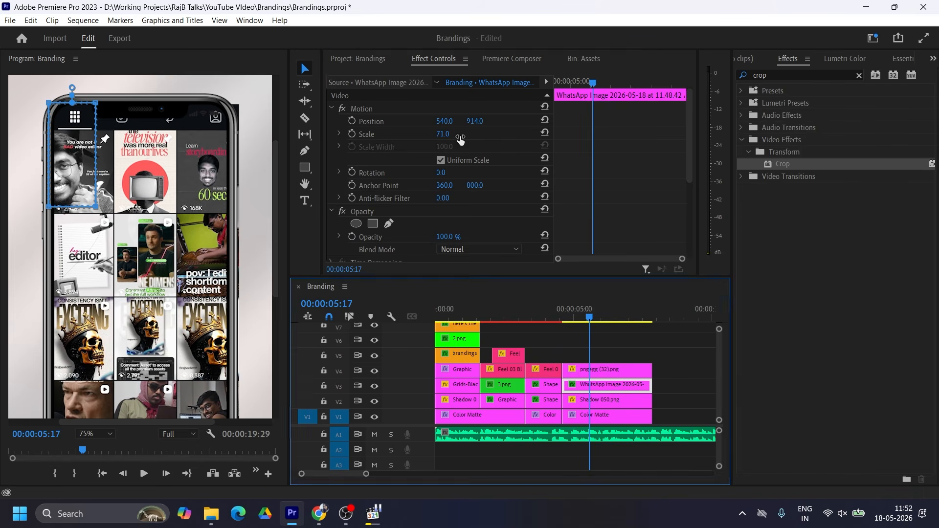
scroll(460, 140, "down", 5)
left_click_drag(445, 191, 444, 165)
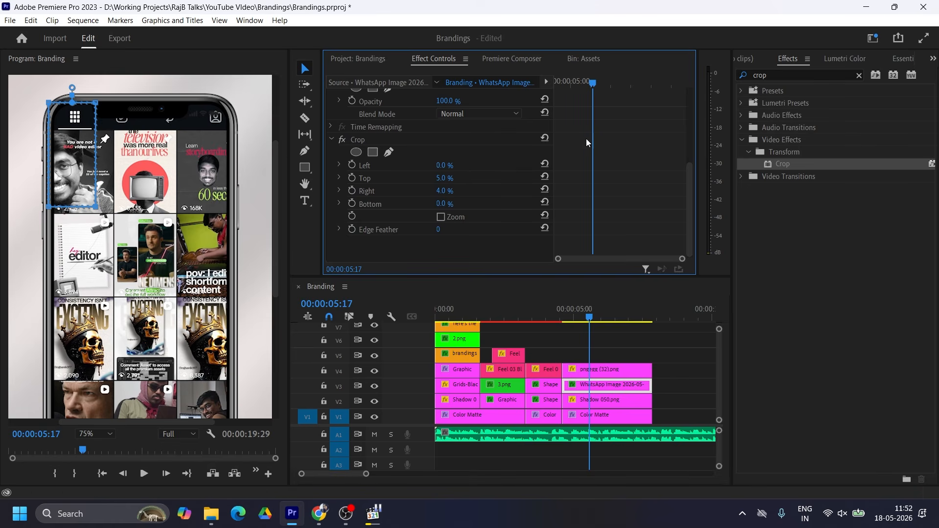
- Set the screenshot's position to 536, 925 and adjust its top and bottom crop to fit within the phone frame
scroll(595, 157, "up", 5)
left_click_drag(466, 122, 470, 121)
scroll(489, 162, "down", 5)
left_click_drag(444, 178, 443, 178)
left_click_drag(444, 204, 447, 204)
scroll(144, 364, "down", 5)
scroll(145, 364, "up", 5)
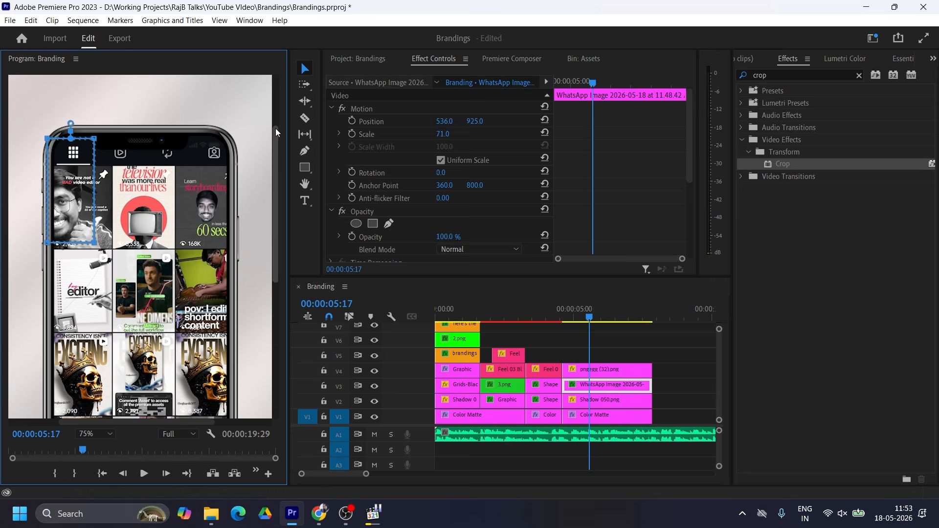
- Nest the phone frame and WhatsApp screenshot clips into a sequence named mobile
left_click(634, 338)
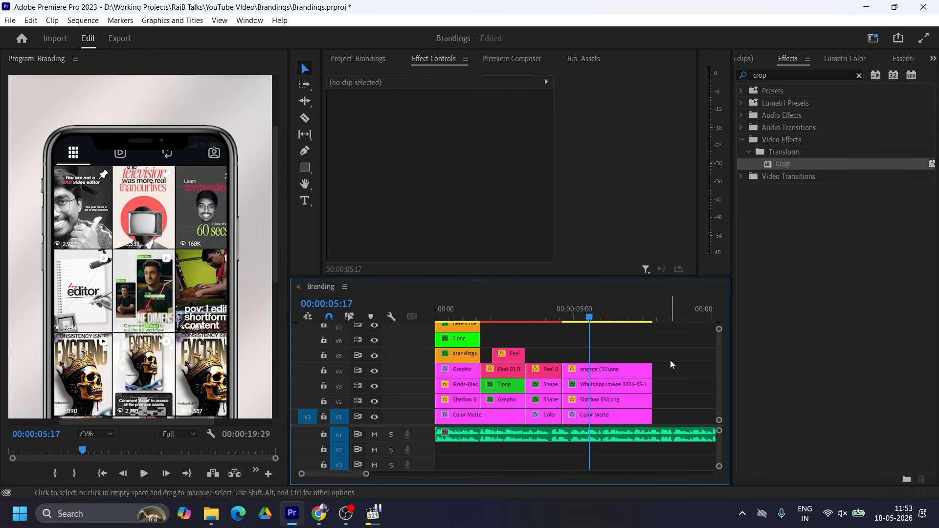
left_click_drag(670, 360, 631, 390)
right_click(616, 372)
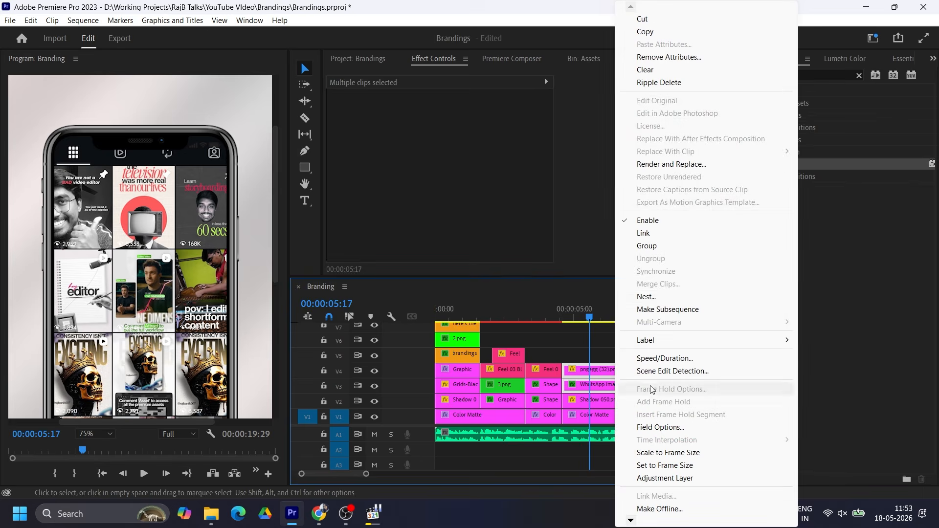
left_click(648, 297)
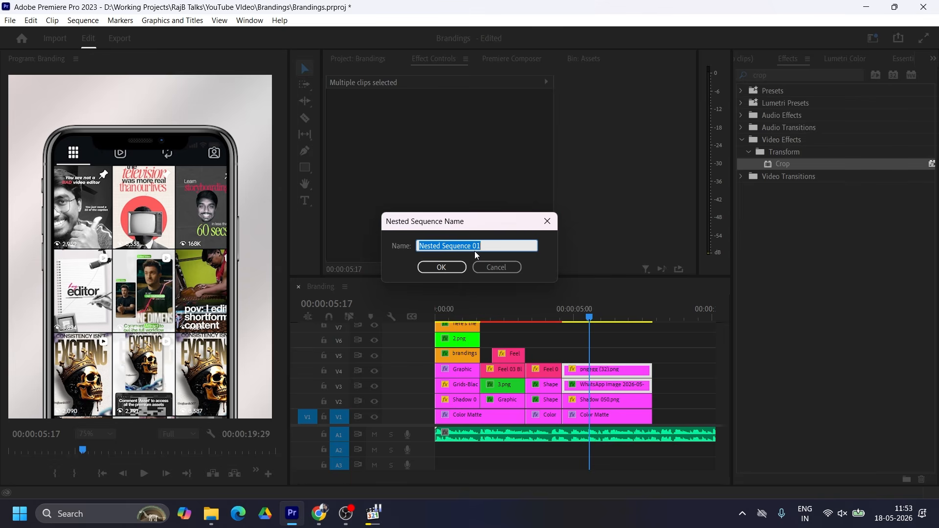
type("mobile")
key("Return")
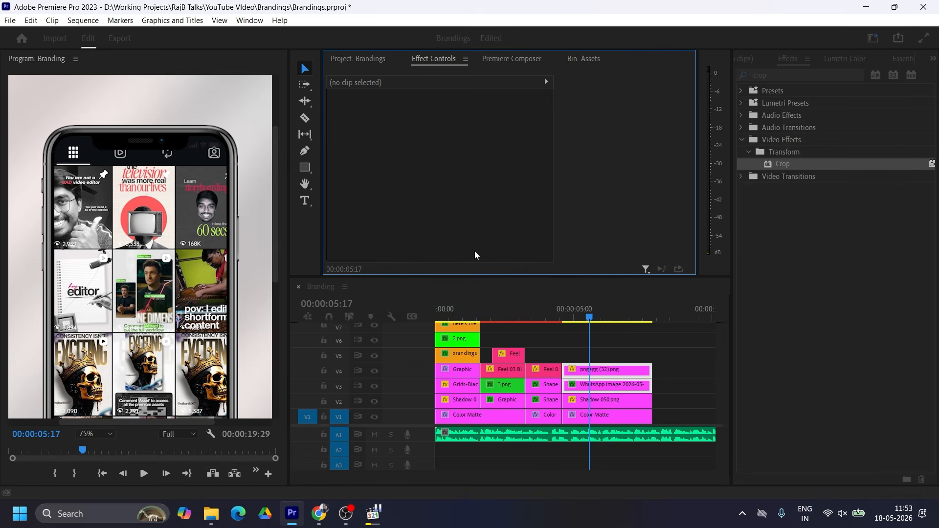
- Set the nested mobile clip's scale to 134 and its position to 545, 1345
left_click(608, 388)
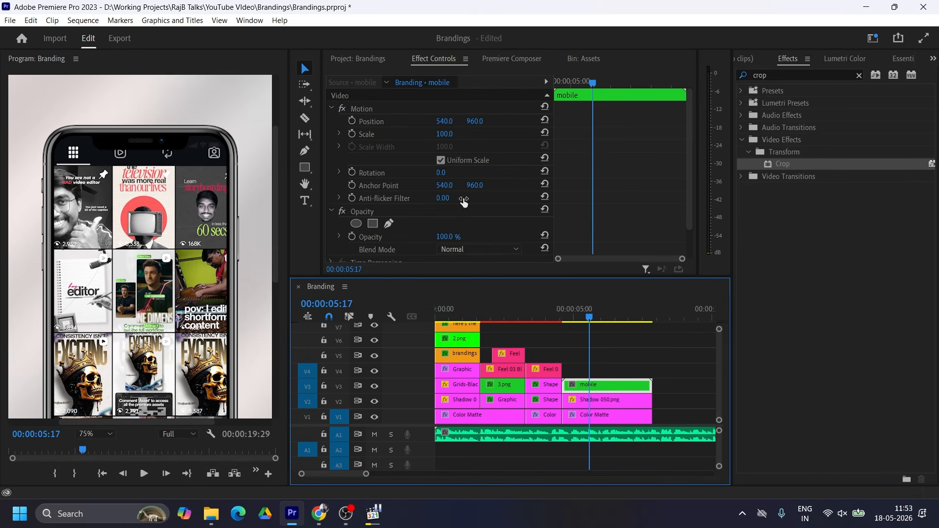
left_click(104, 434)
left_click(88, 295)
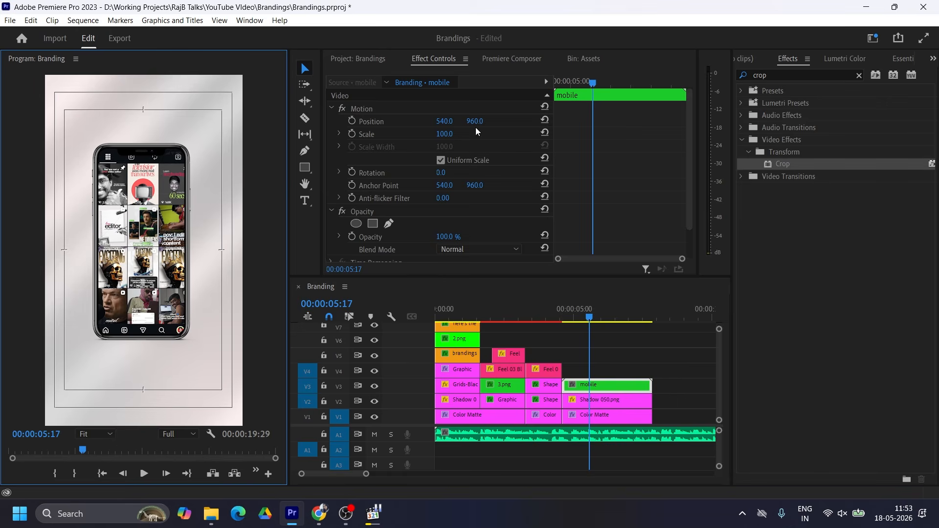
left_click_drag(451, 134, 551, 122)
left_click_drag(475, 122, 693, 121)
left_click_drag(449, 134, 468, 122)
mouse_move(448, 134)
left_mouse_down()
mouse_move(435, 134)
mouse_move(499, 122)
mouse_move(678, 122)
mouse_move(448, 134)
mouse_move(448, 121)
left_mouse_up()
left_click(545, 121)
left_click_drag(477, 122, 495, 122)
- Split the mobile, Shadow 050.png and Color Matte clips of the fourth scene at 00:00:06:09
left_click(609, 315)
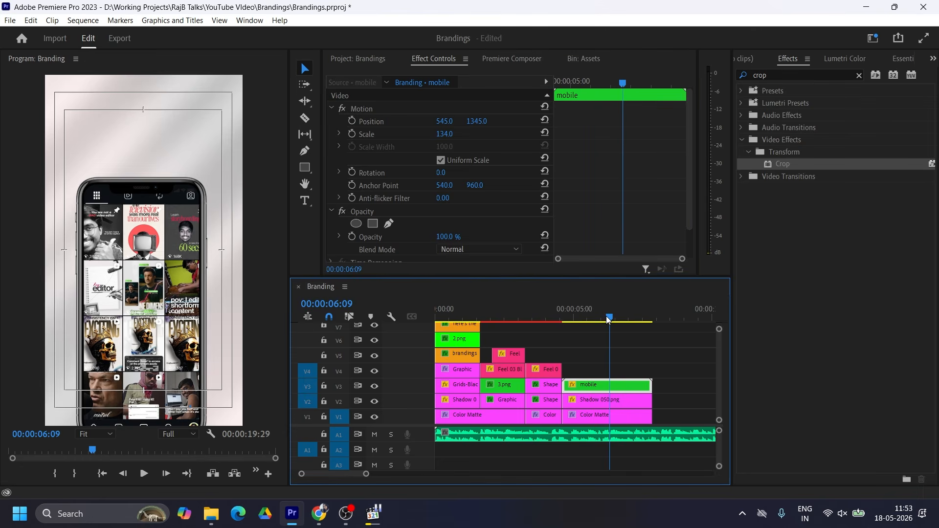
key("c")
left_click(610, 386)
left_click(609, 401)
left_click(609, 416)
key("v")
- Set the second mobile segment's scale to 165 and its position to 169, 1265
left_click(629, 314)
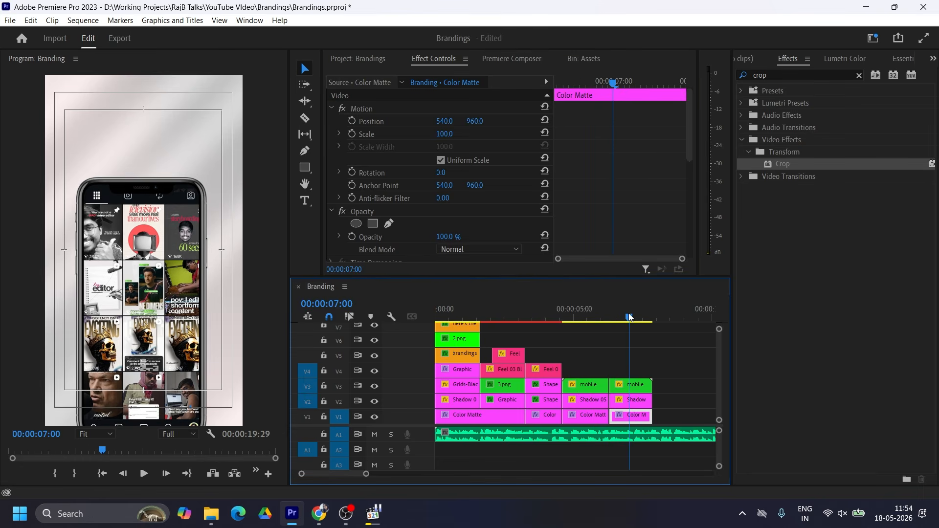
left_click(630, 386)
left_click_drag(449, 136, 260, 121)
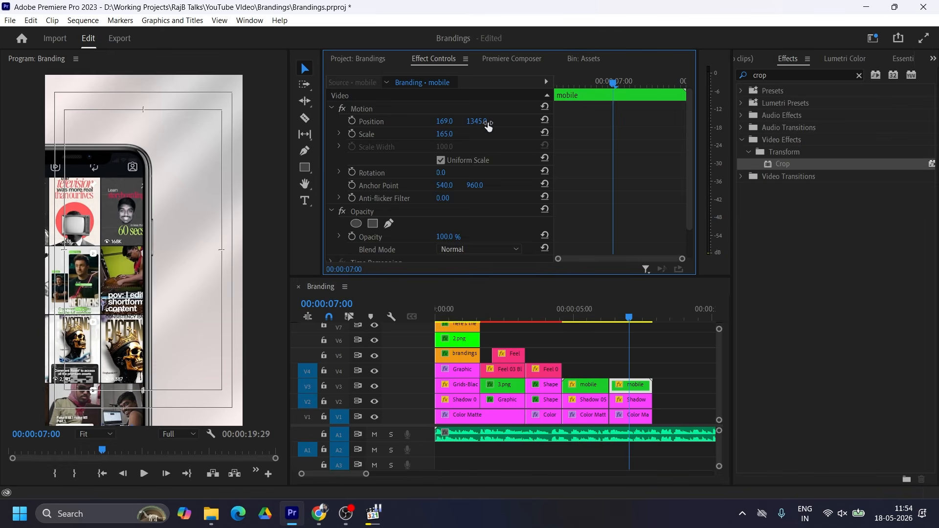
left_click_drag(484, 122, 451, 122)
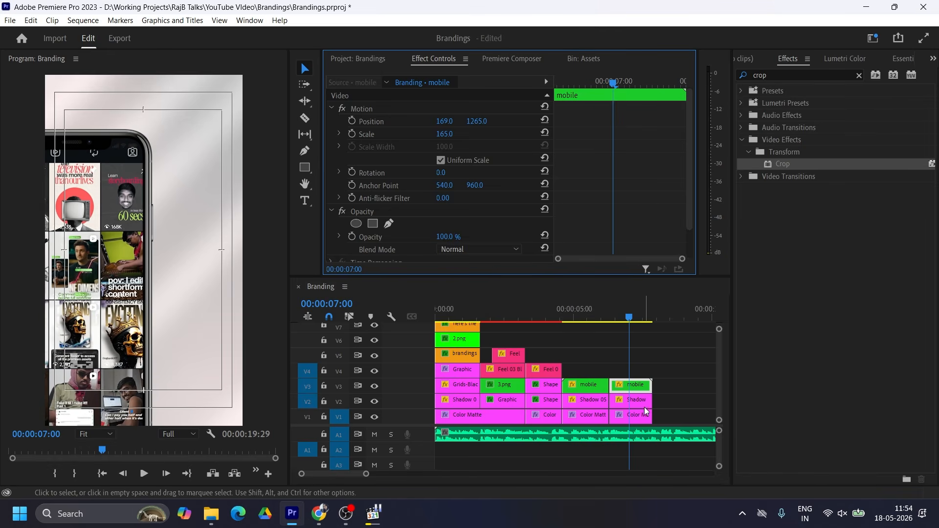
- Copy the Feel 03 Blur (B-T) title onto V4 above the first mobile segment and change its text to "Posting fast with"
left_click(513, 375)
left_click_drag(504, 373, 587, 375)
left_click(845, 59)
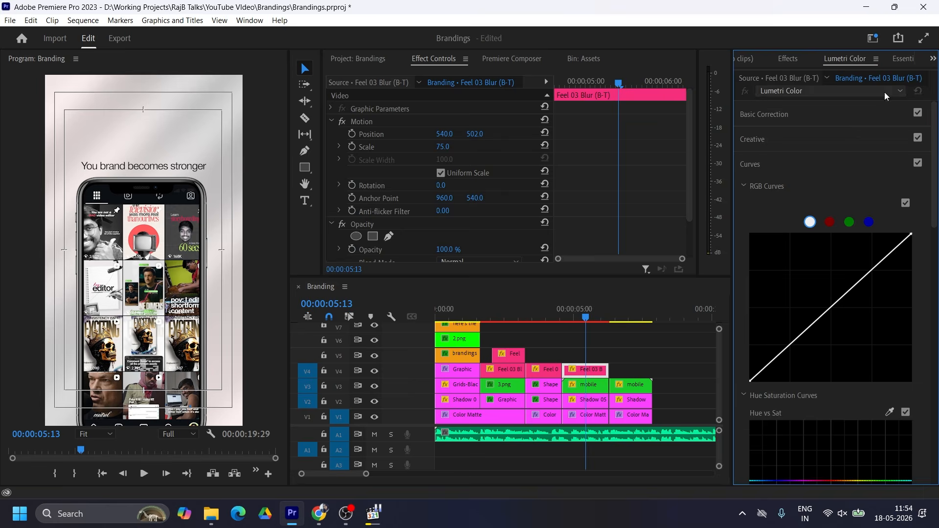
left_click(903, 58)
left_click(827, 132)
type("Posting")
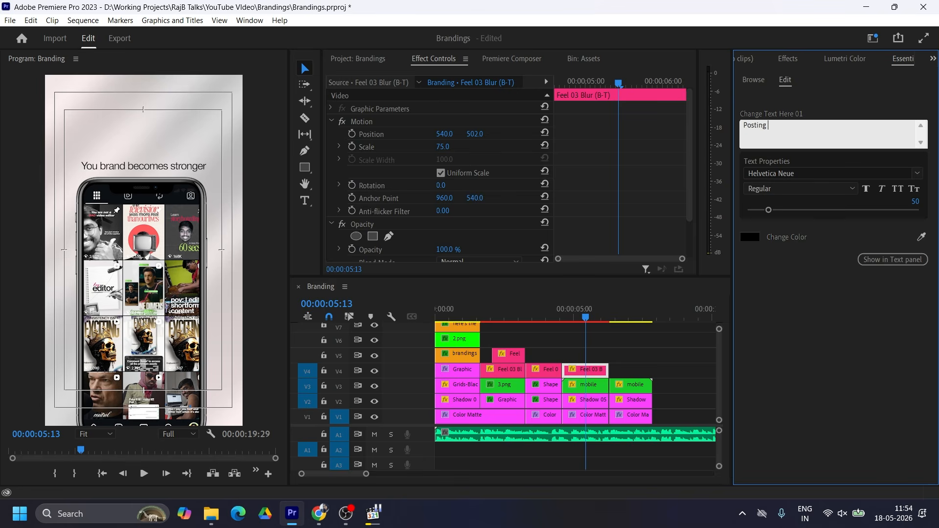
type(" fast with")
- Copy the Feel 01 Blur (L-R) title onto V5 above "Posting fast with" and change its text to "no breathing"
left_click(510, 354)
left_click_drag(510, 353, 595, 354)
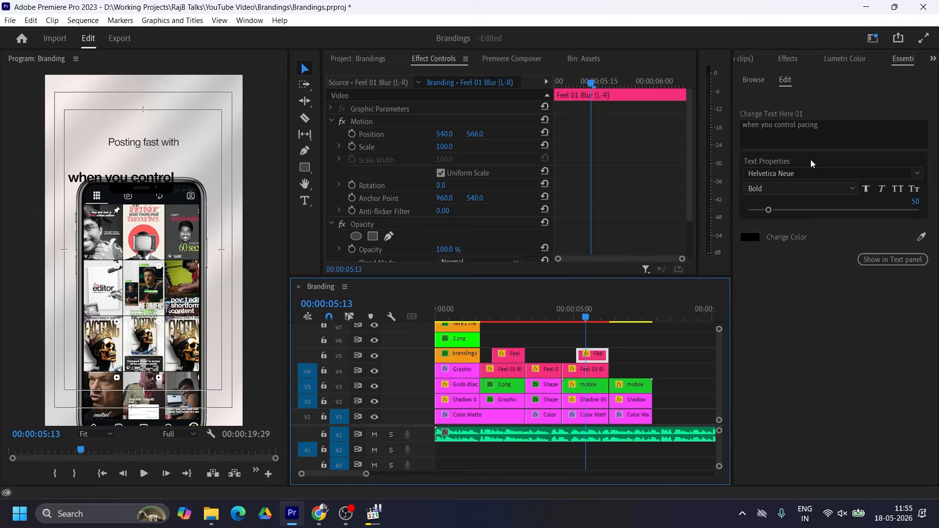
left_click(812, 132)
key("ctrl+a")
type("no breathing")
- Copy the "Posting fast with" title onto V4 above the second mobile segment and move it to position 773, 546 beside the phone
left_click(631, 415)
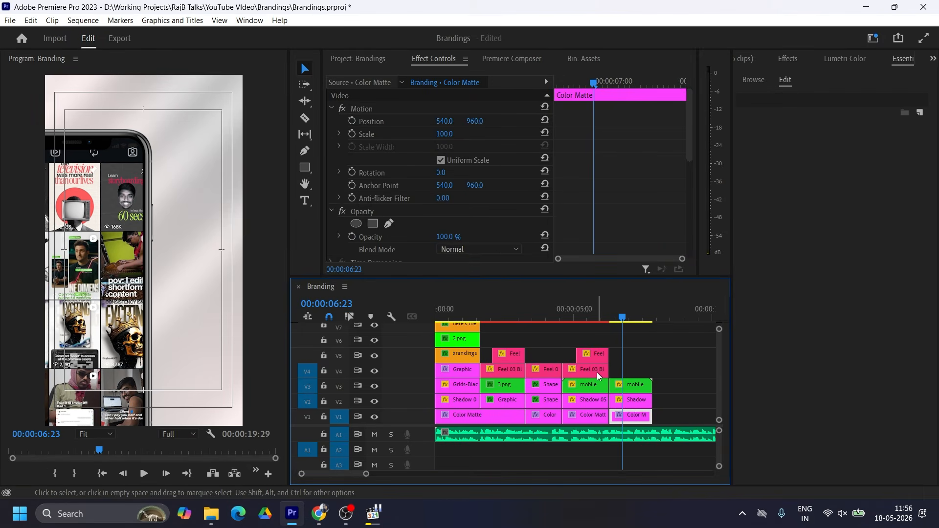
left_click_drag(585, 368, 634, 370)
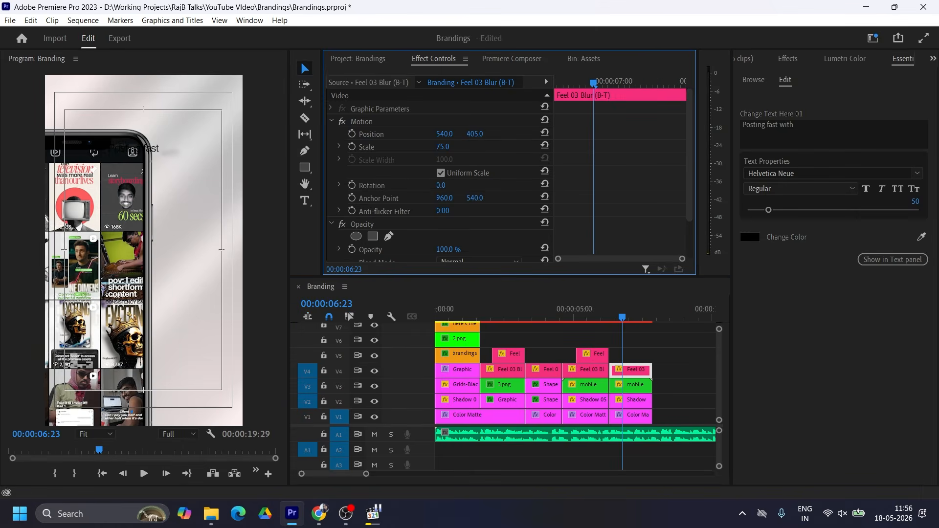
left_click_drag(156, 205, 198, 231)
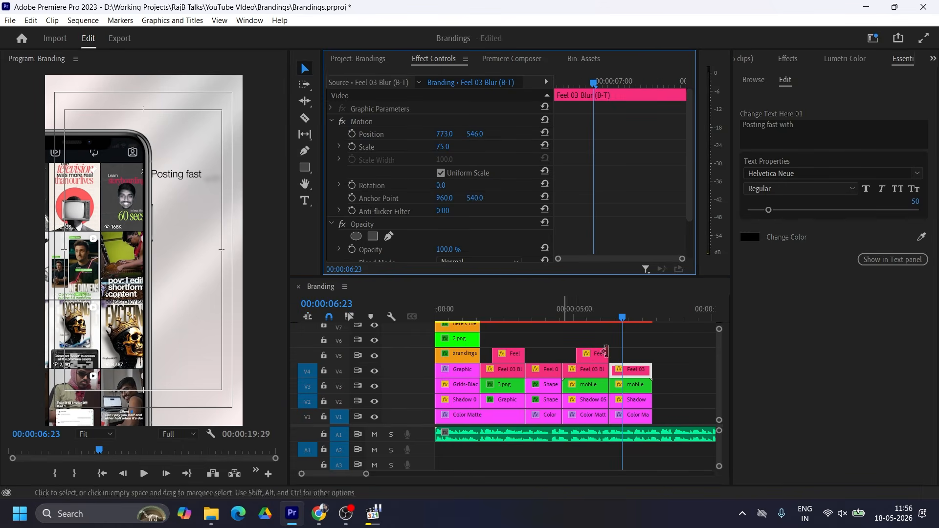
- Change the copied title's text to "makes content" and extend the clips of the second mobile segment
left_click(811, 132)
key("ctrl+a")
type("explain content")
left_click(639, 414)
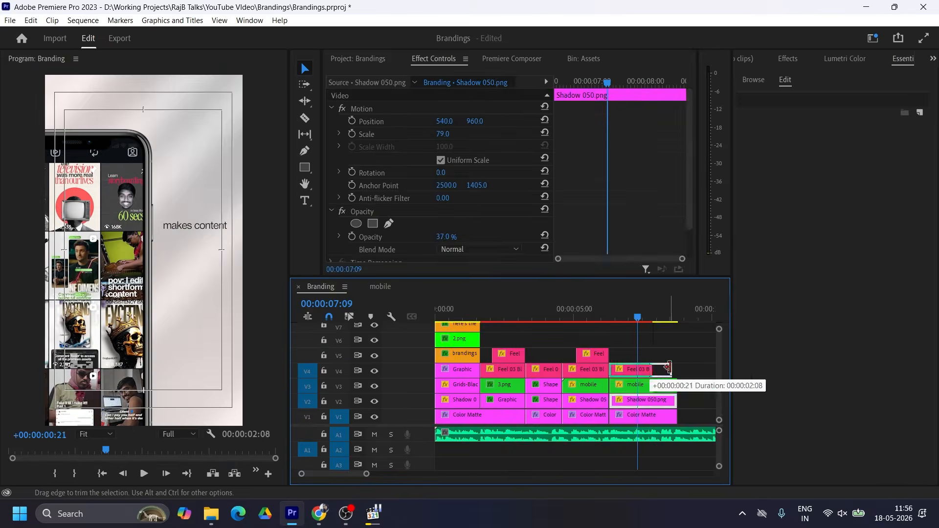
- Change the text of the bold Feel 01 Blur (L-R) title on V5 above "makes content" to "unforgetable"
left_click(647, 353)
left_click(782, 127)
key("ctrl+a")
type("unforgetable")
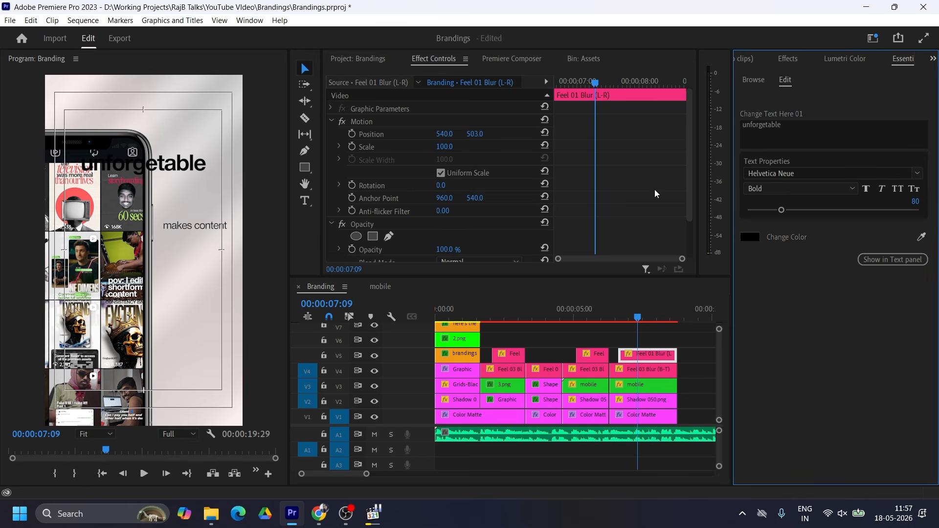
- Scale the bold "unforgetable" title on V5 to 77 and move it to position 767, 913 below "makes content"
left_click_drag(474, 134, 681, 134)
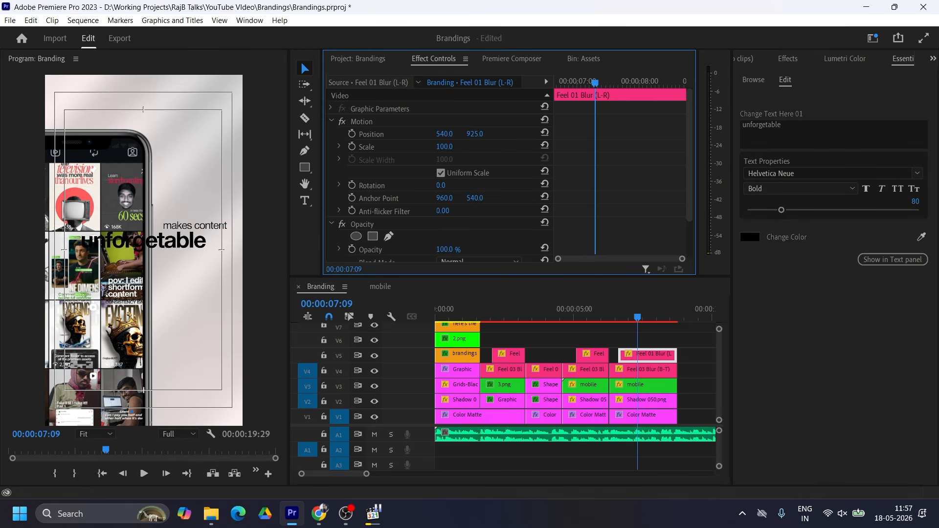
left_click_drag(444, 147, 433, 147)
left_click_drag(444, 134, 555, 134)
mouse_move(474, 134)
left_mouse_down()
mouse_move(461, 134)
mouse_move(482, 134)
left_mouse_up()
- Try the Forever Freedom Regular Font on the "unforgetable" title with its scale raised to 181
left_click(846, 141)
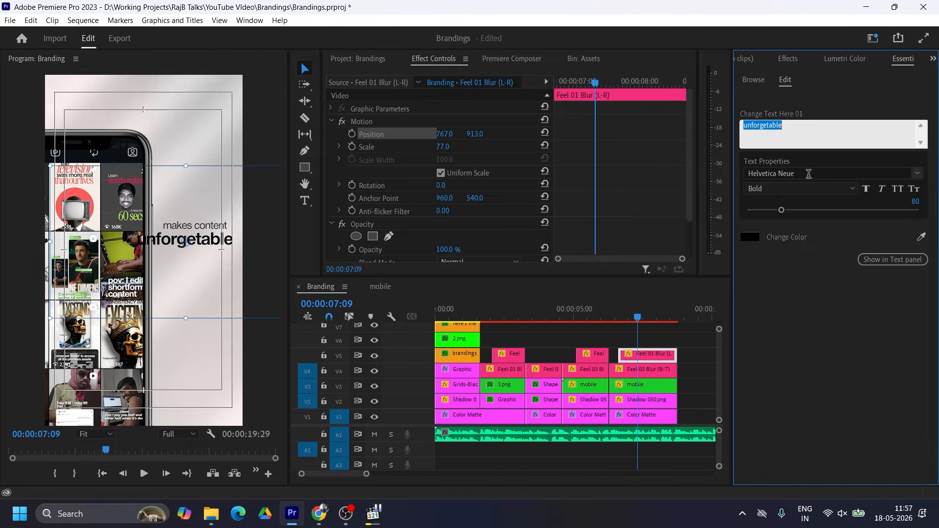
left_click(809, 174)
type("fore")
left_click(802, 248)
left_click_drag(494, 224, 464, 147)
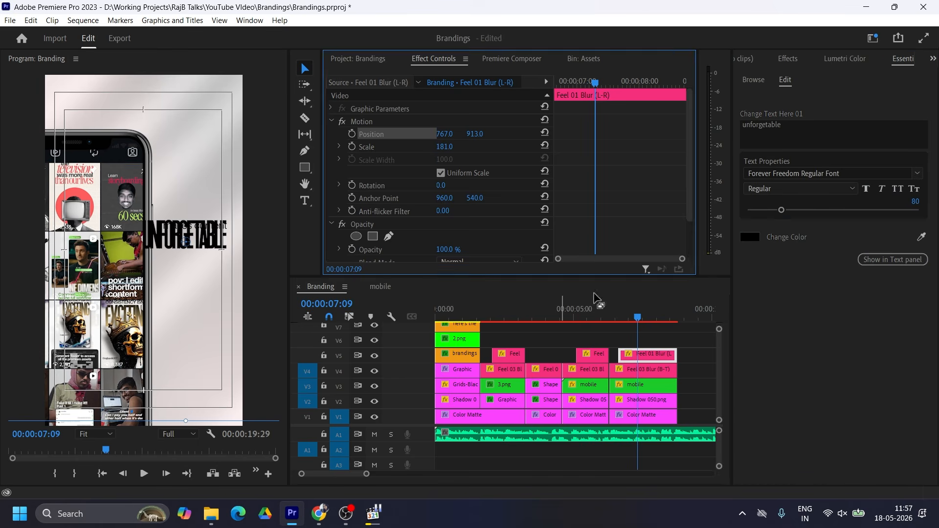
- Replace the "unforgetable" title template on V5 with a plain text layer reading "unforgetable" below "makes content"
left_click(647, 354)
key("Delete")
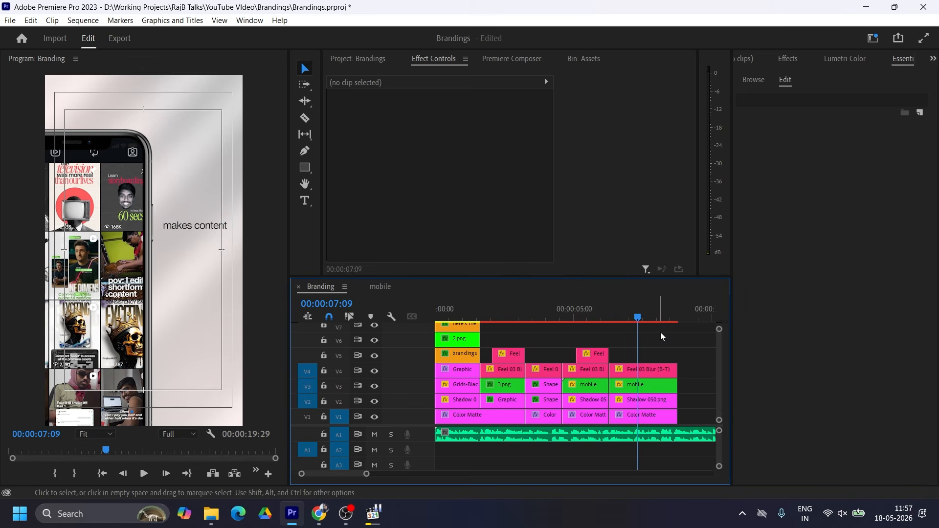
left_click(304, 201)
left_click(160, 245)
type("unforgetable")
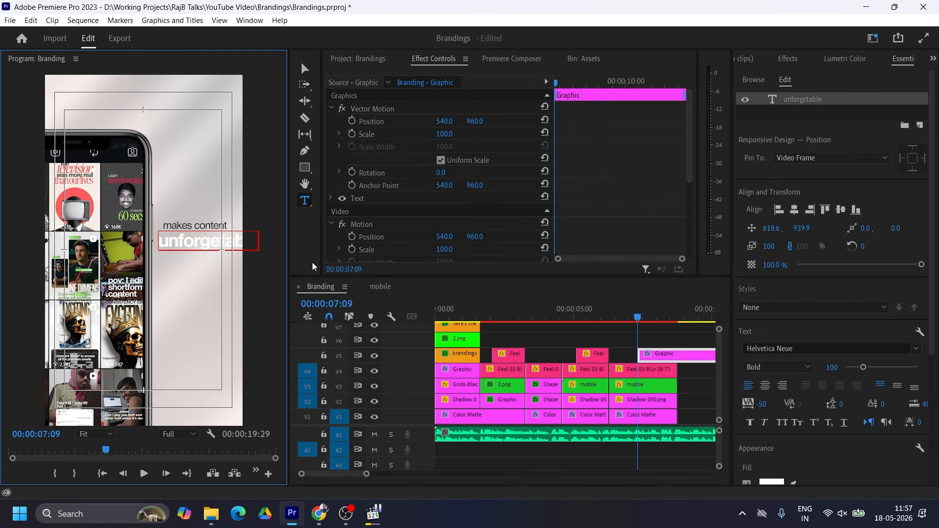
key("Escape")
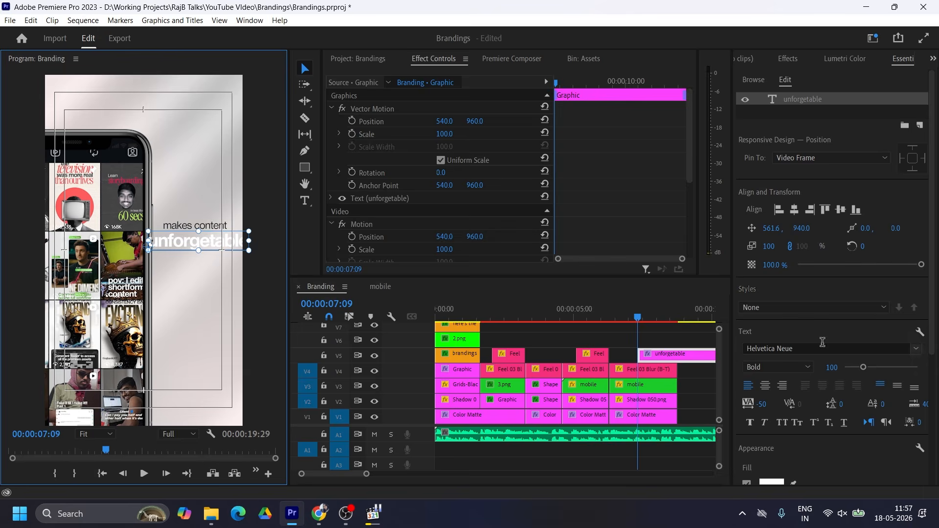
- Set the "unforgetable" text's font to Forever Freedom Regular Font and its tracking to -15
left_click(811, 348)
type("fore")
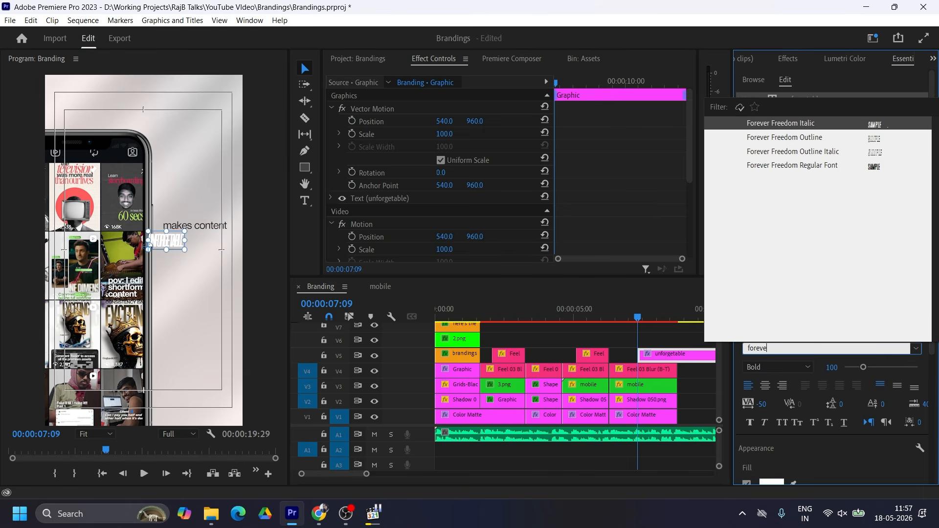
type("ve")
left_click(838, 166)
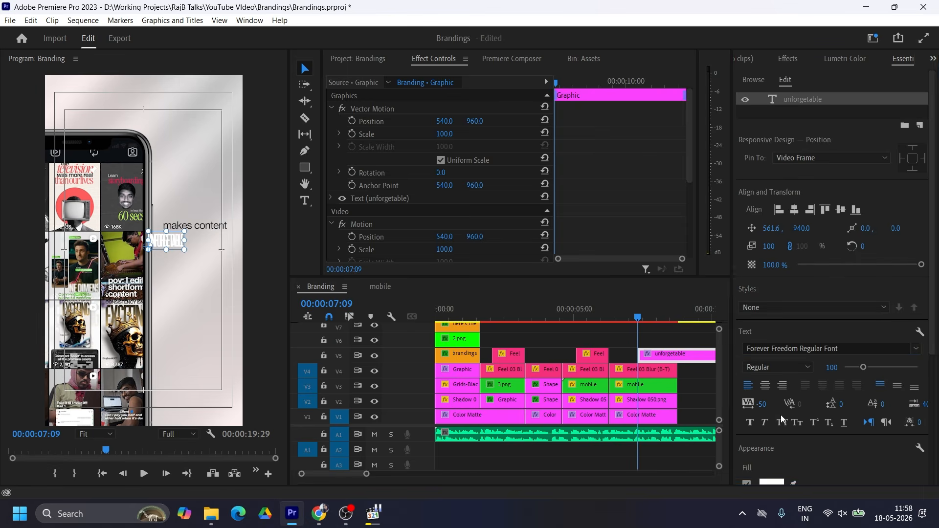
left_click(762, 404)
type("-15")
key("Return")
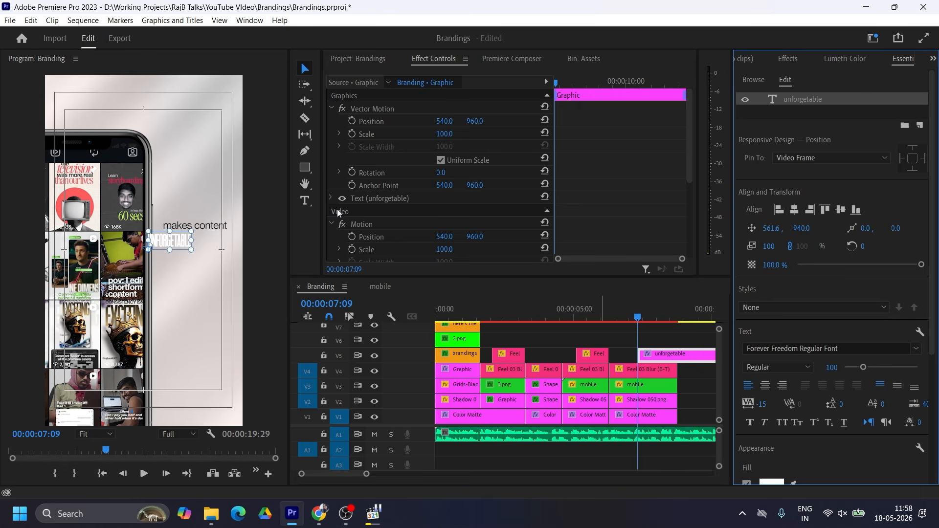
- Enlarge the "unforgetable" text to scale 266 and position it at about 380.5, 1057.9, just below "makes content"
left_click_drag(184, 240, 261, 237)
left_click_drag(205, 234, 171, 250)
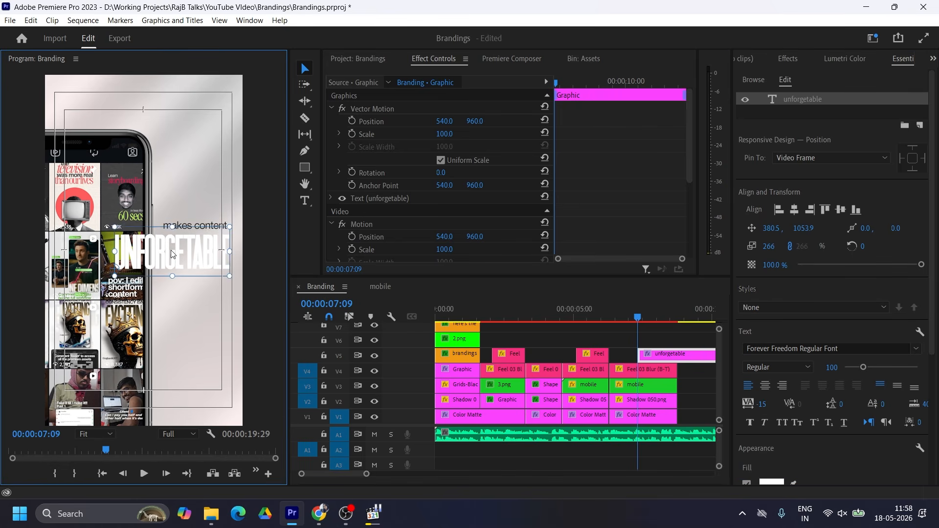
key("Down")
key("Down")
key("Down")
key("Down")
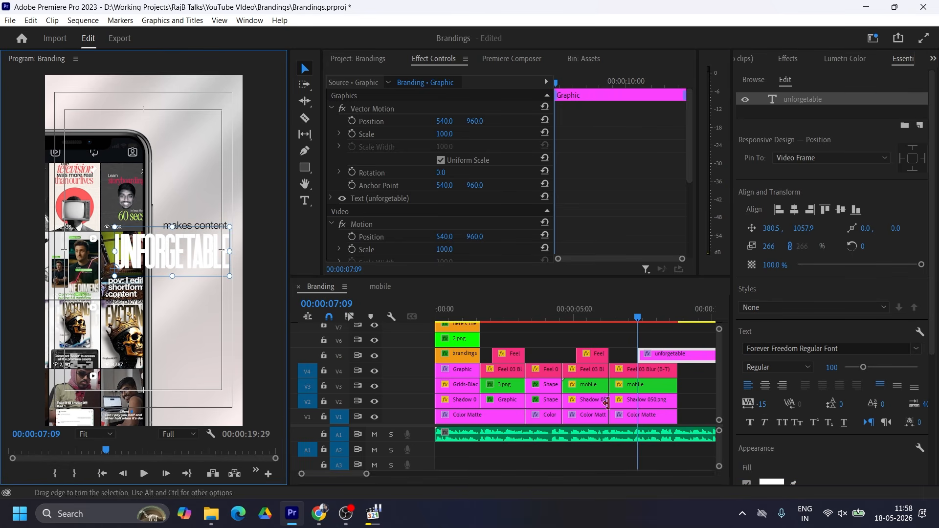
- Trim the end of the "unforgetable" clip on V5 to match the end of the scene's clips below
scroll(707, 349, "down", 1)
left_click_drag(706, 349, 630, 349)
- Open the text color of the "not volume" title on V4 to get its hex code FF2B5A
scroll(830, 483, "down", 3)
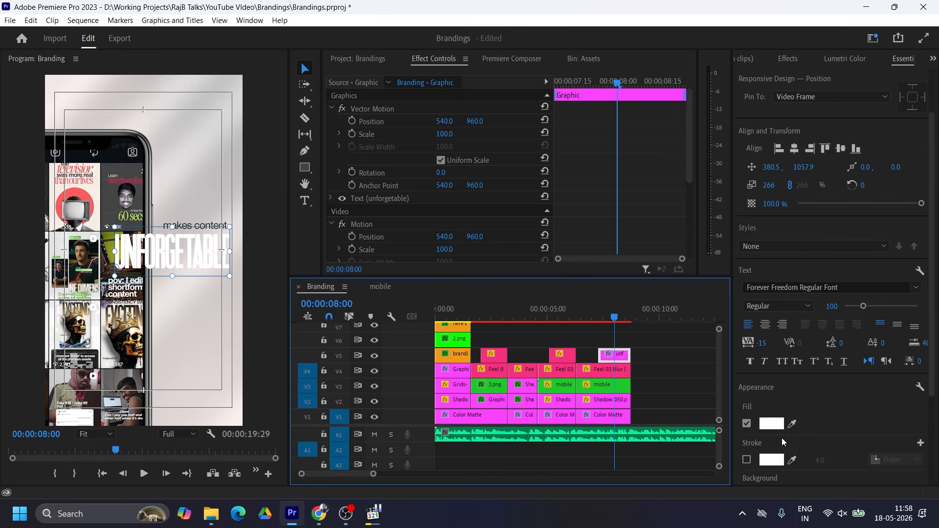
left_click(555, 314)
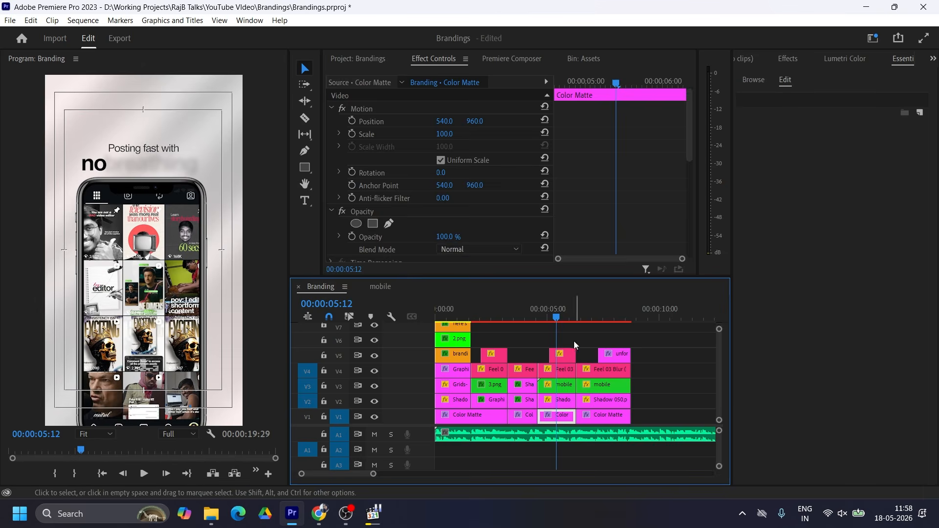
left_click(528, 302)
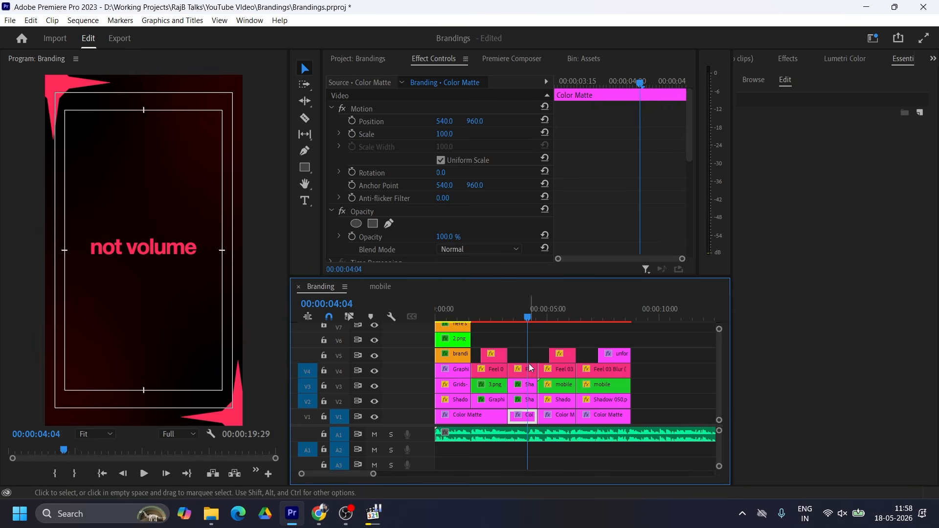
left_click(528, 374)
left_click(752, 237)
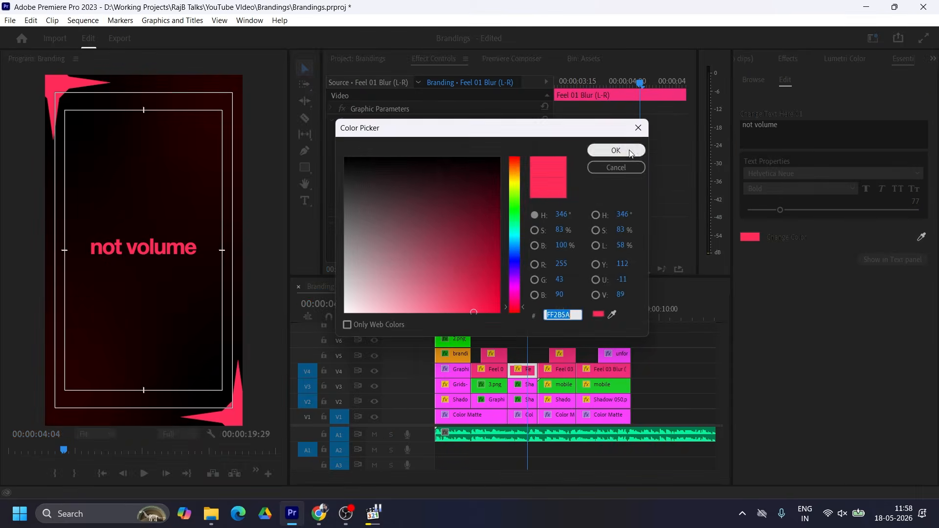
- Apply FF2B5A to the "not volume" text and set the UNFORGETABLE title's fill to the same FF2B5A colour
left_click(628, 151)
left_click(614, 313)
left_click(617, 354)
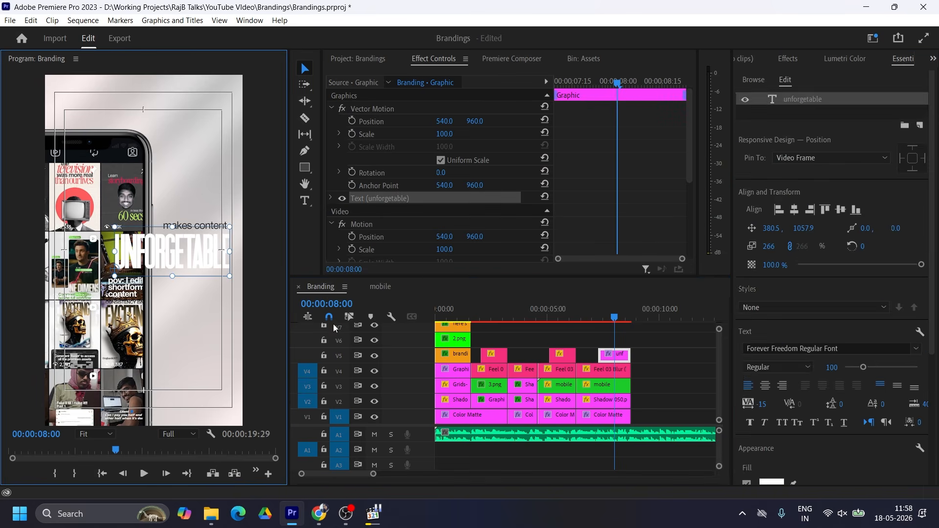
left_click(772, 436)
left_click(548, 342)
type("FF2B5A")
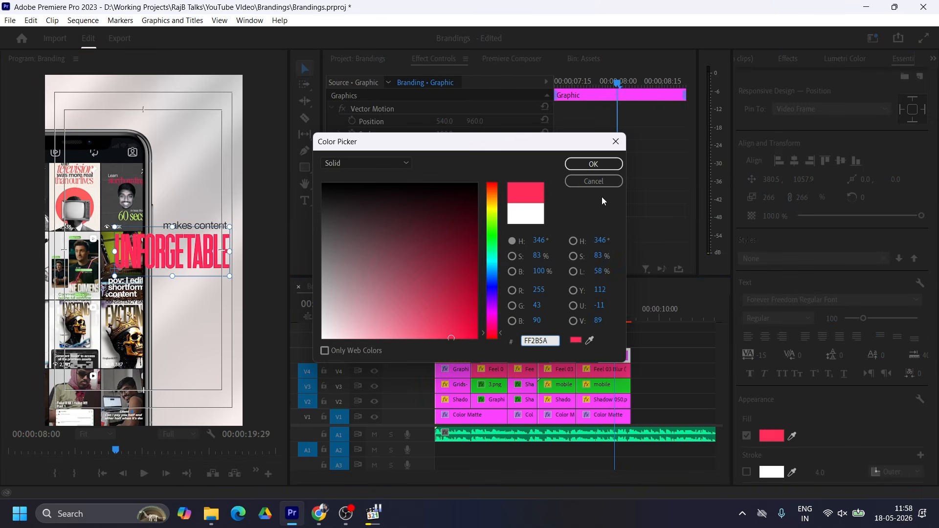
- Change the UNFORGETABLE title's fill to a linear gradient running from FF2B5A to a dark red
left_click(389, 164)
left_click(362, 188)
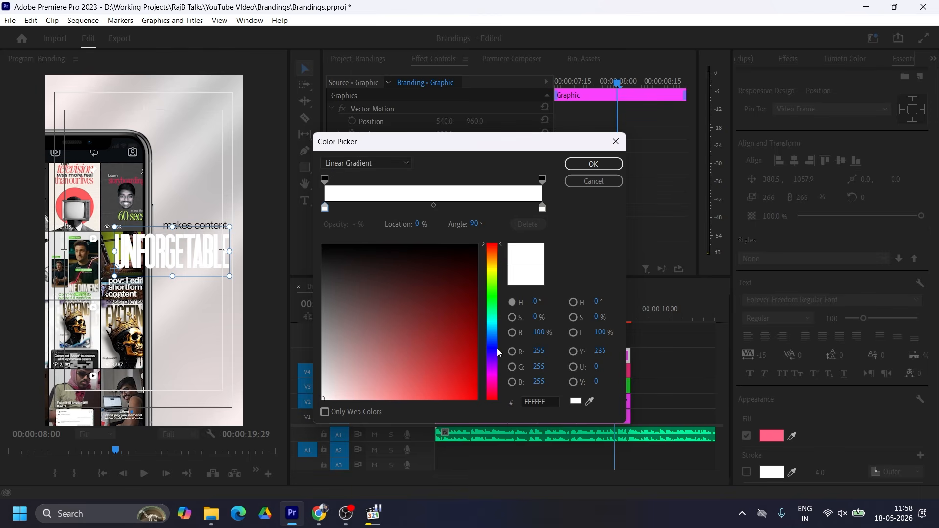
left_click(540, 403)
type("FF2B5A")
left_click(543, 209)
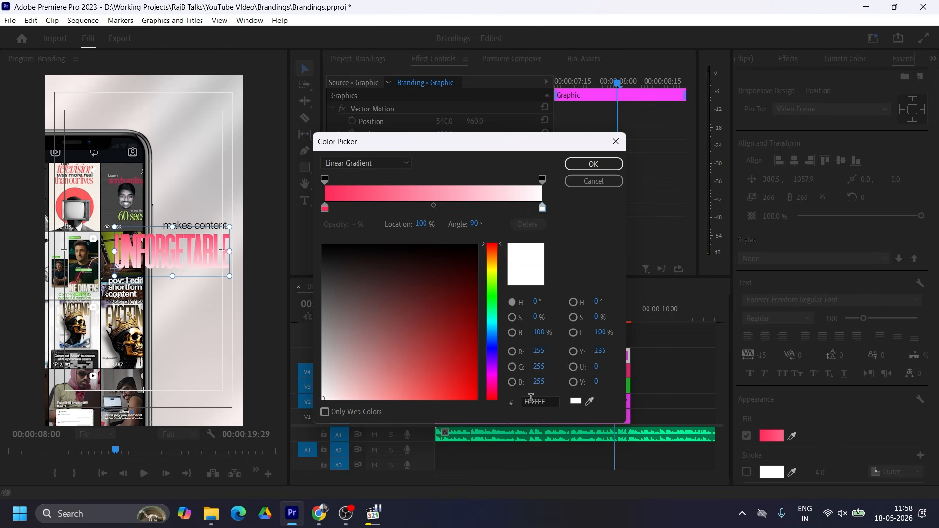
left_click(531, 402)
type("FF2B5A")
left_click(473, 279)
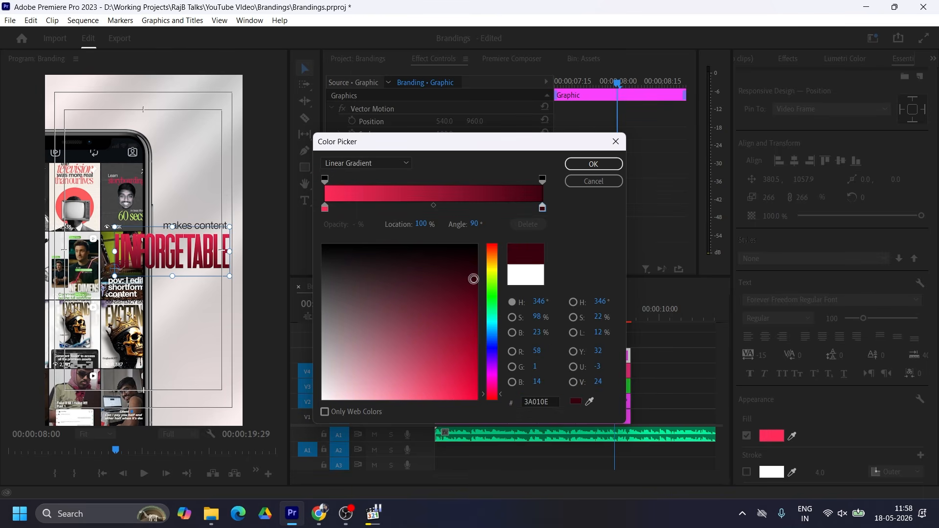
left_click(477, 303)
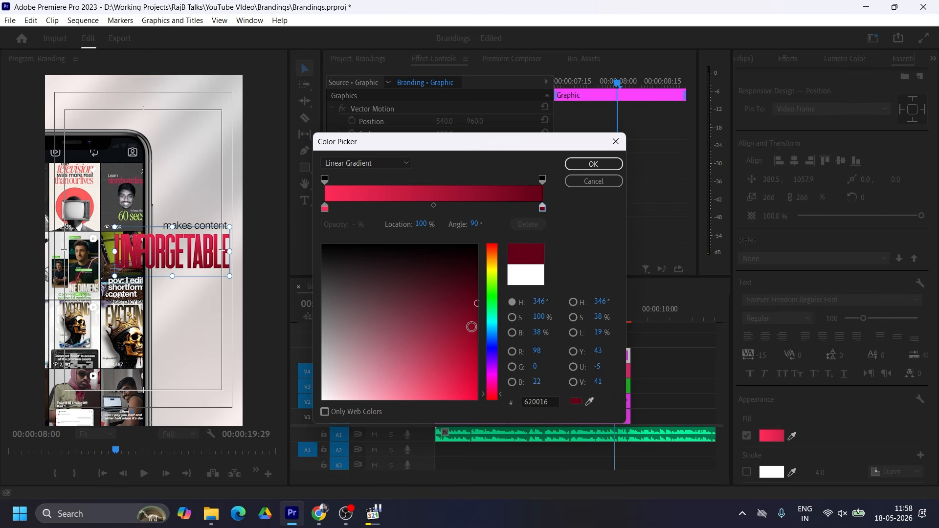
left_click(594, 164)
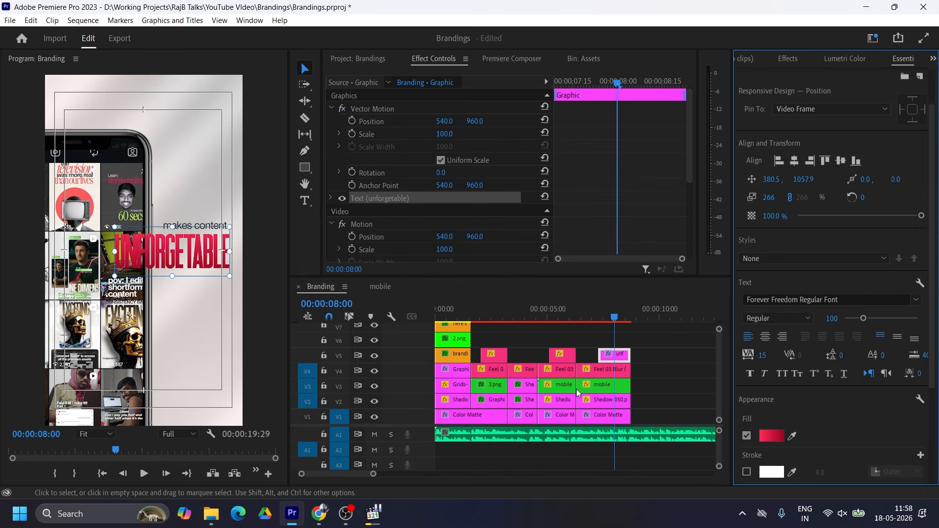
- Shift the phone mockup further left and make the UNFORGETABLE title smaller so it fits beside the phone
left_click(612, 387)
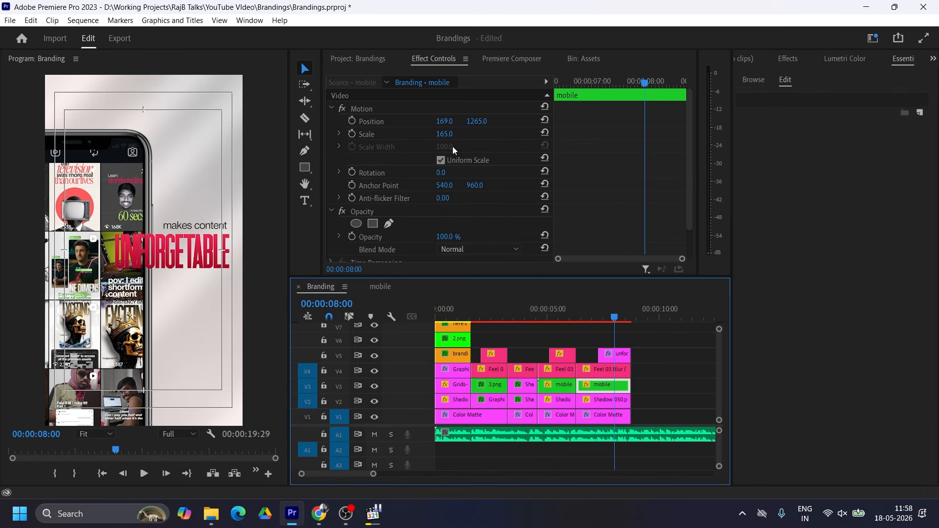
left_click_drag(444, 121, 390, 121)
left_click(226, 256)
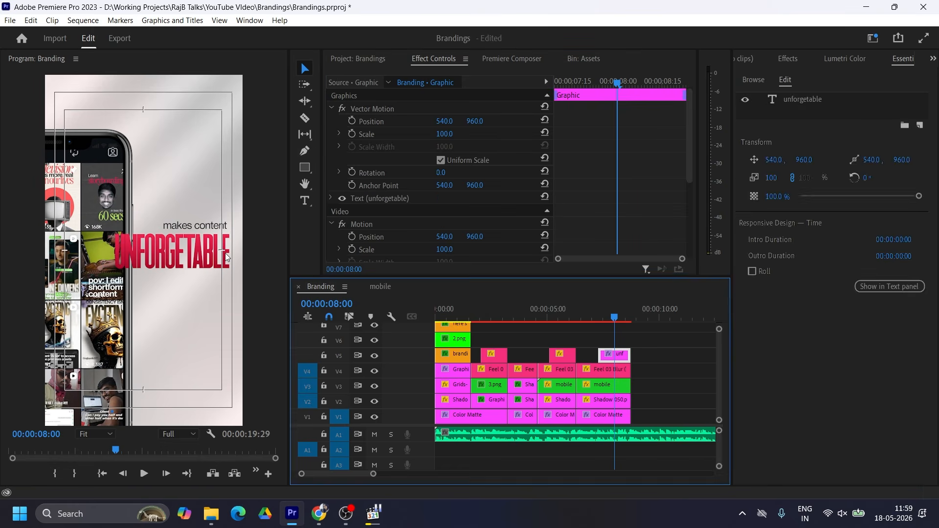
left_click(226, 256)
left_click_drag(114, 252, 180, 255)
- Set the "makes content" text to the Medium weight of Helvetica Neue after trying Bold
left_click(604, 369)
left_click(782, 189)
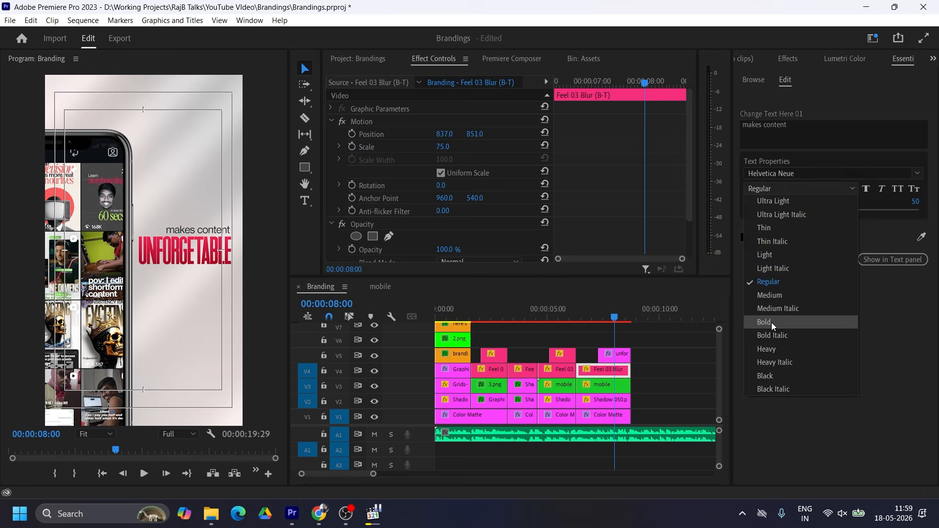
left_click(771, 321)
left_click(774, 190)
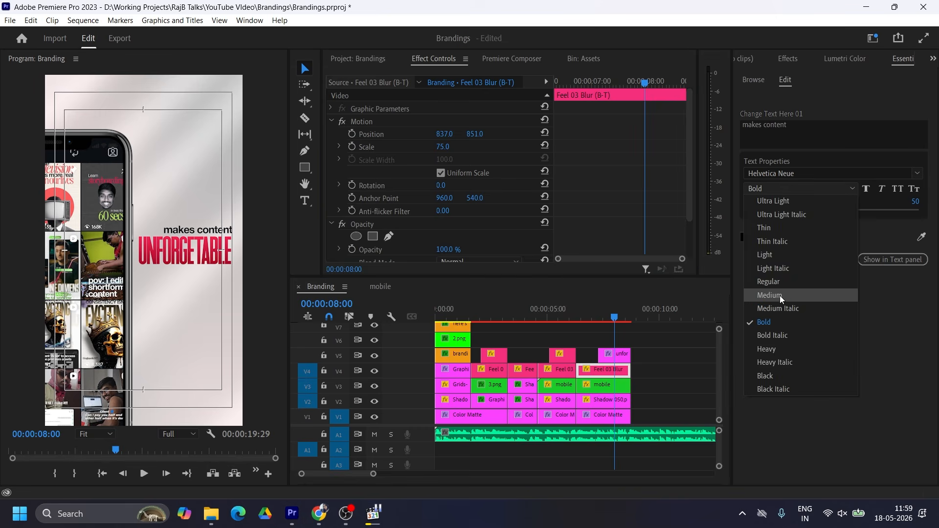
left_click(778, 297)
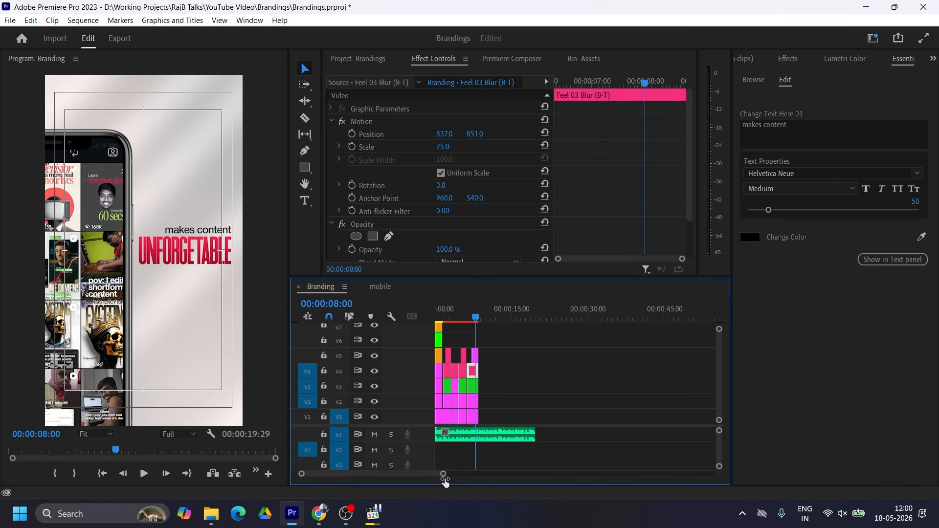
- Extend the last Color Matte clip on V1 and move the playhead to 00:00:09:21
left_click(373, 57)
left_click_drag(566, 416, 647, 417)
left_click(586, 317)
- Place 1.png from the Assets bin on V2 above the extended Color Matte and scale it to 201
left_click(583, 59)
left_click_drag(622, 147, 582, 400)
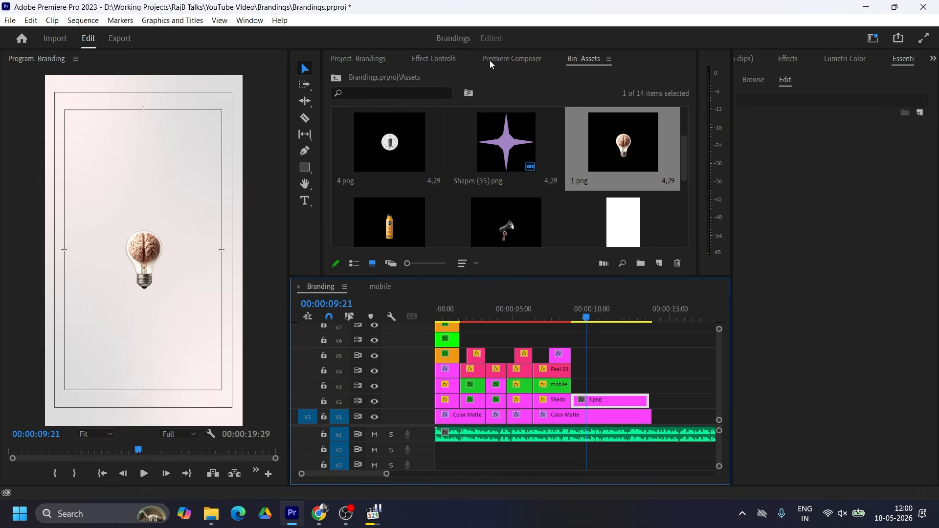
left_click(433, 58)
left_click_drag(444, 133, 465, 145)
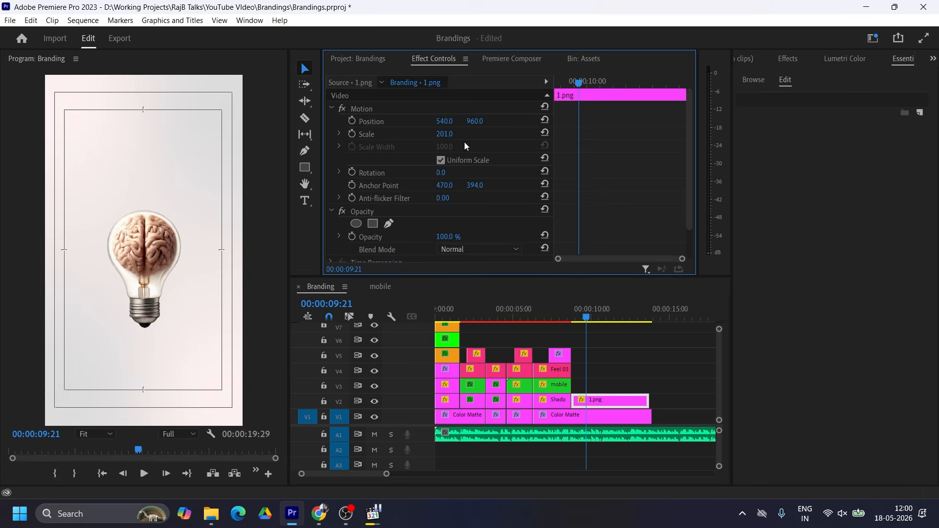
- Adjust 1.png in Lumetri Color to Exposure 0.6, Contrast 38.2, Highlights -38.2, Shadows -17.6 and Whites 22.4
left_click(855, 59)
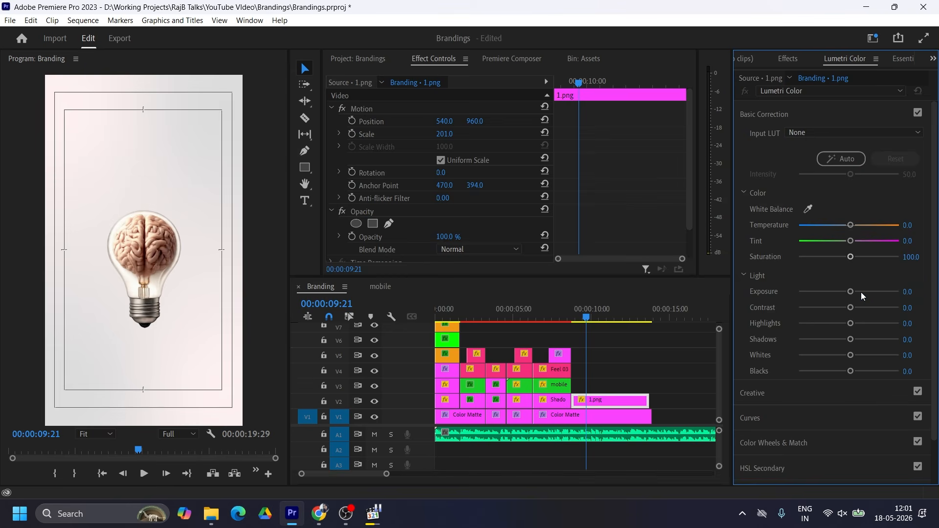
left_click_drag(851, 292, 860, 355)
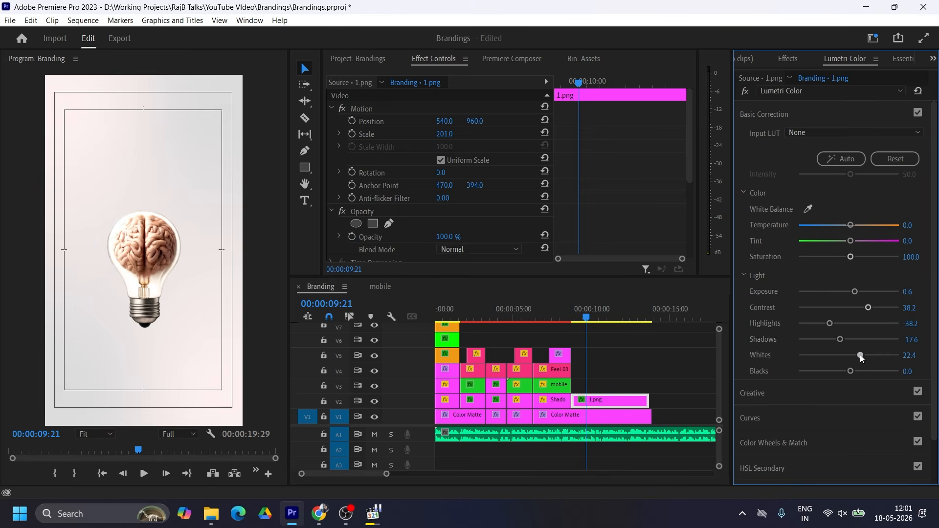
- Slightly raise the bulb image's Vibrance, Saturation and Sharpen values in the Lumetri Creative adjustments
left_click(791, 397)
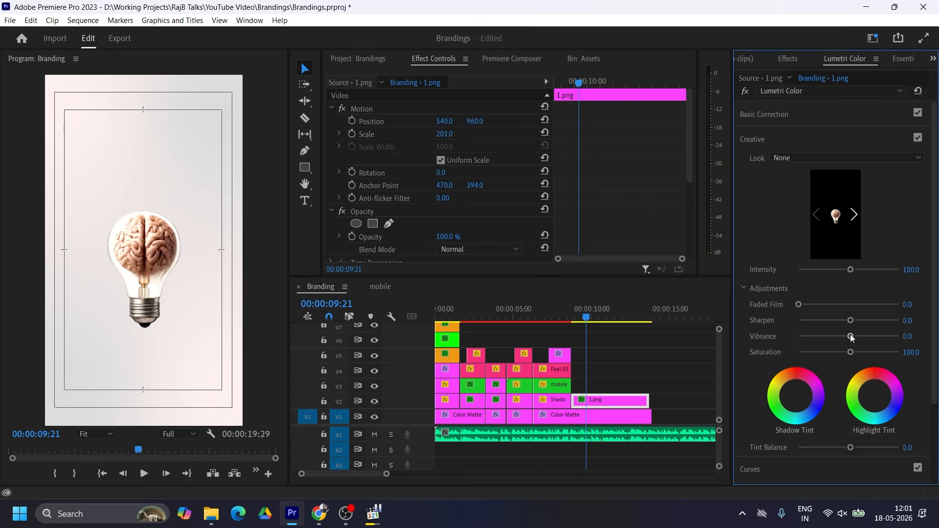
left_click_drag(850, 337, 864, 354)
left_click_drag(850, 320, 858, 320)
- Refine the bulb image's Basic Correction to Exposure 0.2, Contrast 30 and Highlights -25
left_click(774, 110)
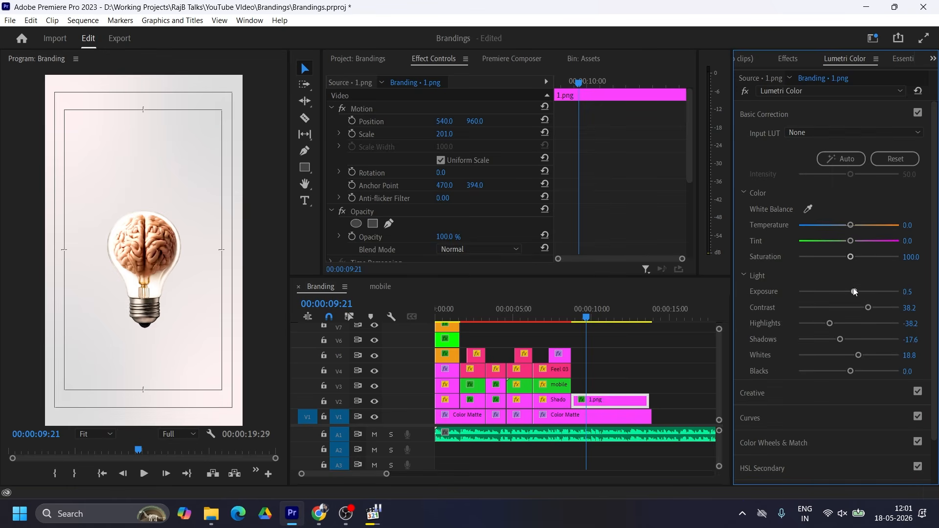
left_click_drag(853, 287, 848, 288)
left_click(907, 292)
type("0.")
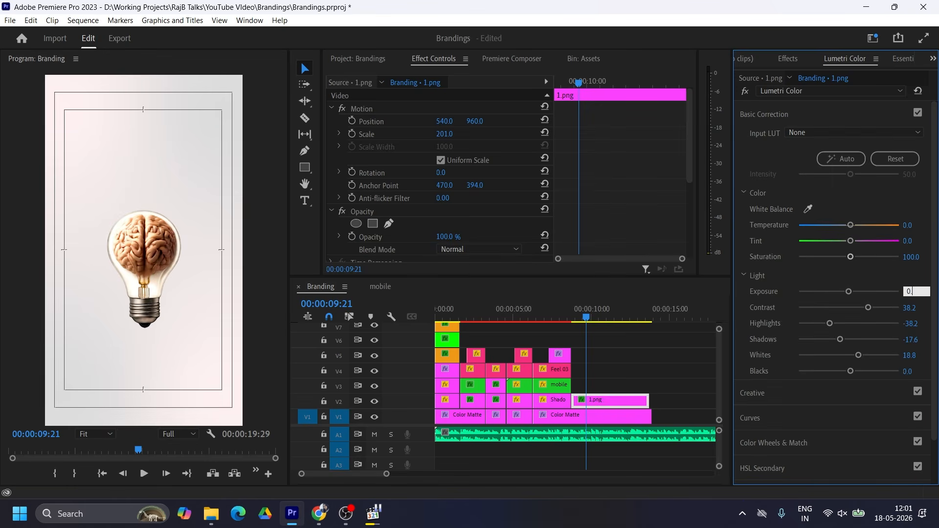
key("Return")
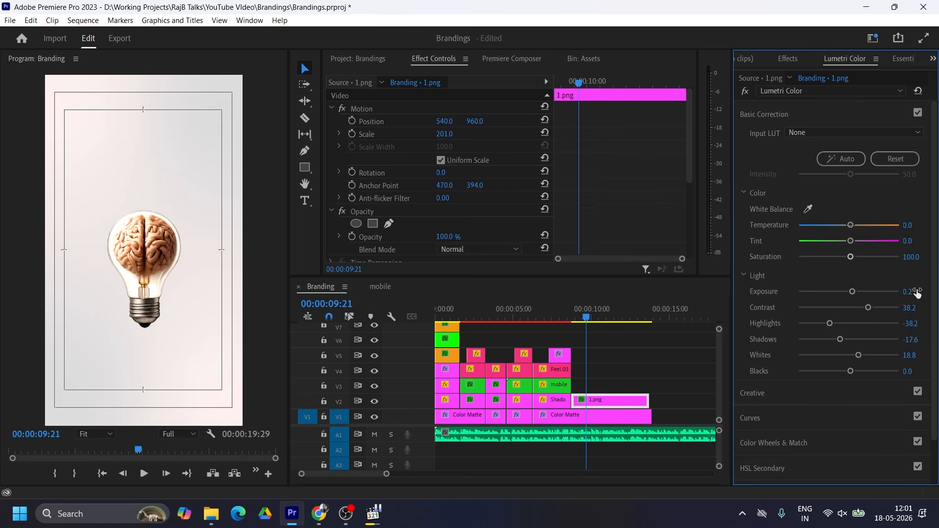
left_click(908, 309)
type("30")
key("Return")
left_click(908, 323)
type("-25")
key("Return")
- Extend the 1.png clip to the end of the Color Matte and apply the Drop Shadow effect to it
left_click_drag(647, 401, 651, 401)
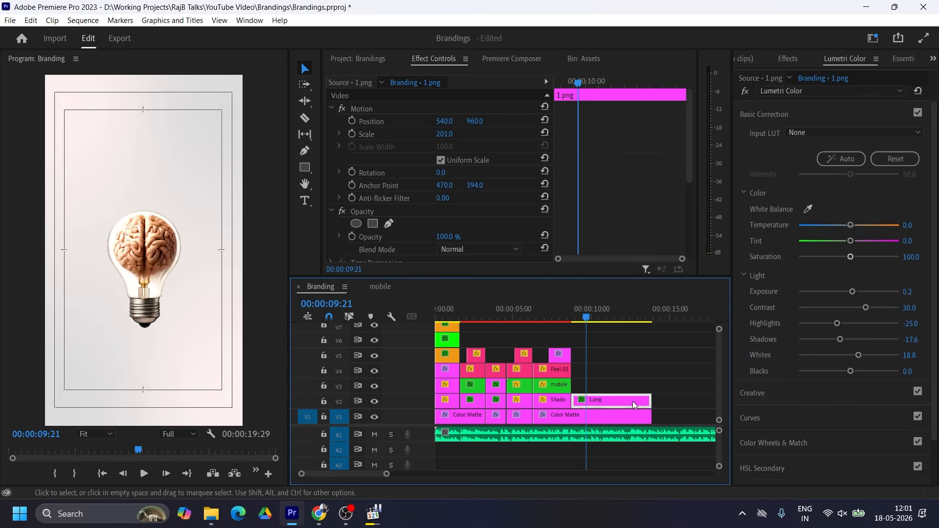
left_click(787, 60)
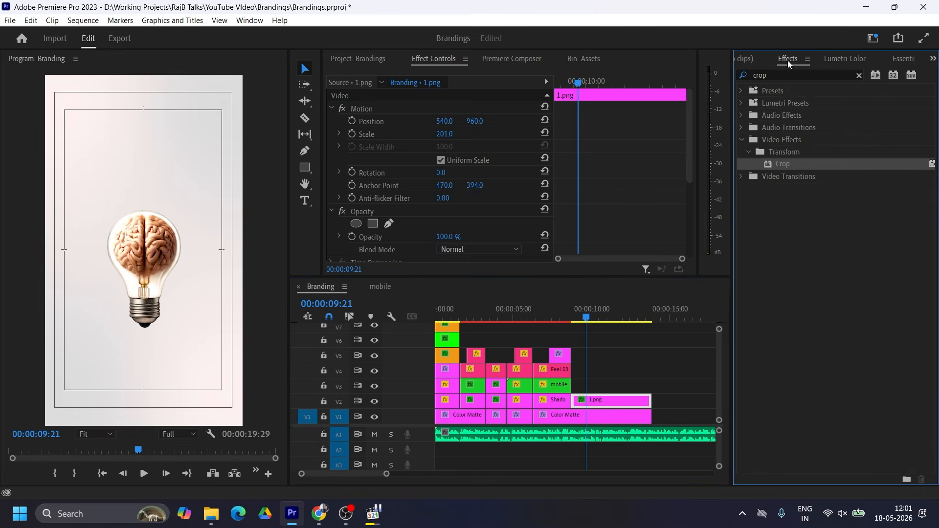
left_click(783, 76)
type("drop")
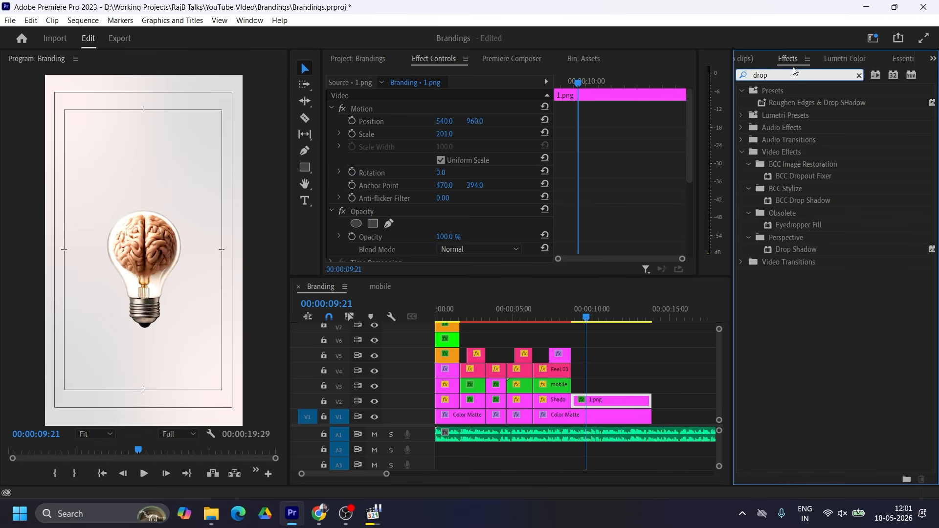
double_click(795, 249)
- Set the bulb image's drop shadow to Distance 40, Softness 89 and Opacity 80%
scroll(632, 195, "down", 5)
scroll(634, 189, "down", 3)
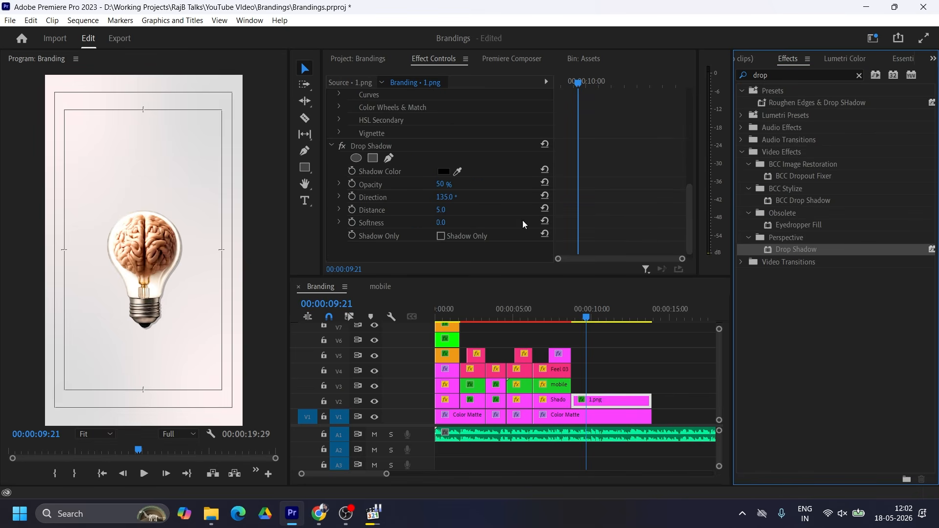
left_click(441, 210)
type("10")
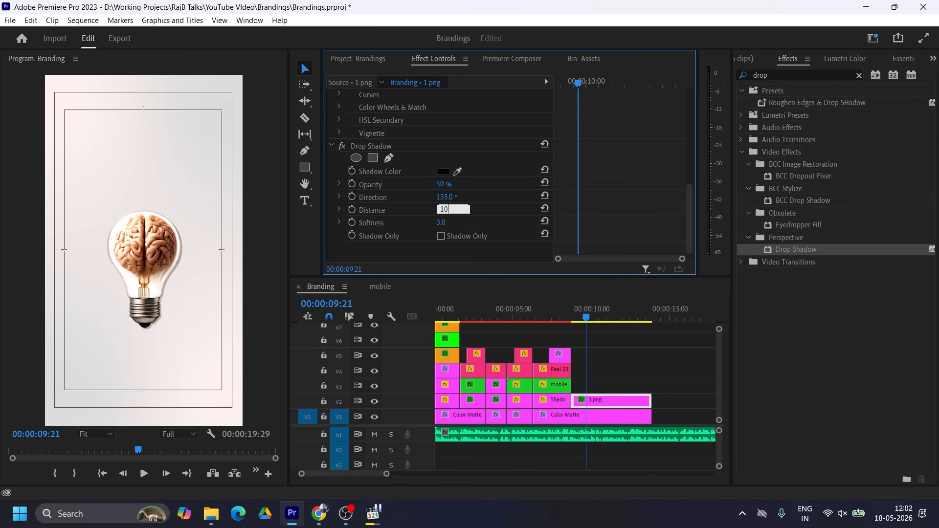
left_click(561, 196)
left_click_drag(441, 211, 470, 223)
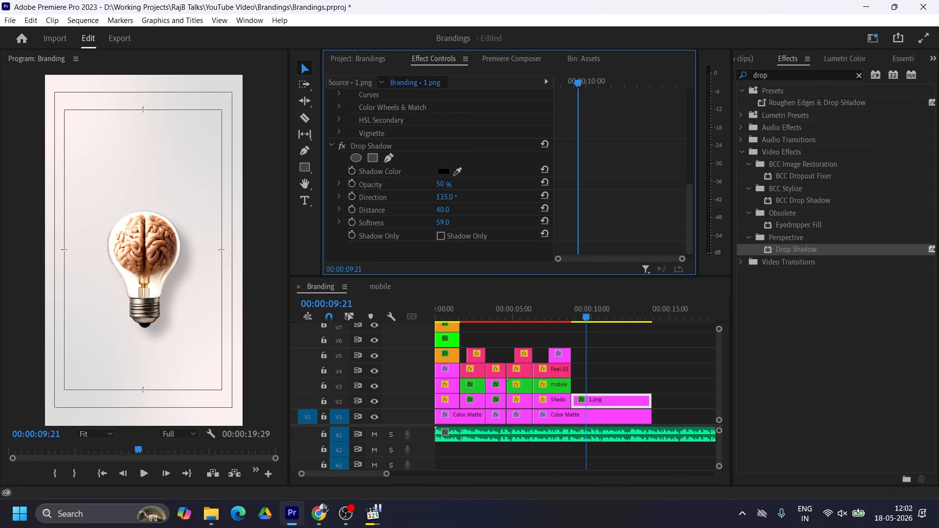
left_click(443, 184)
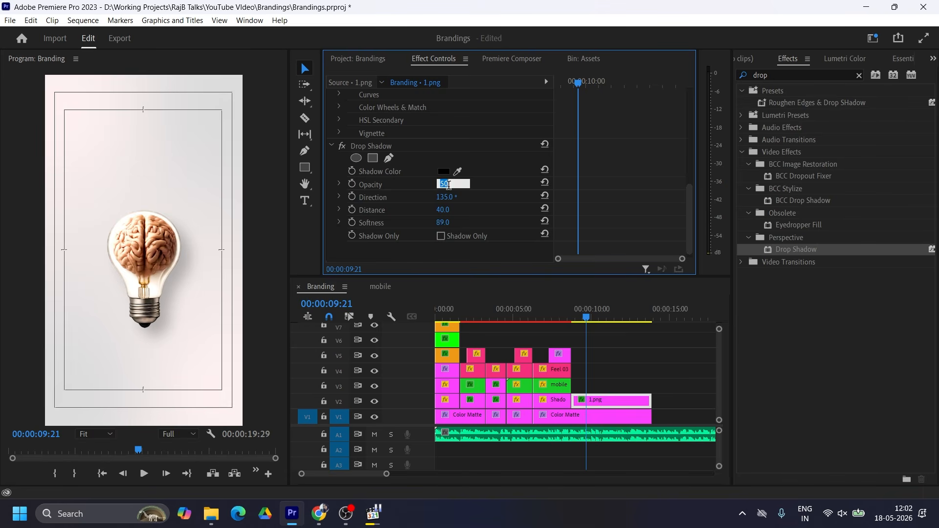
type("80")
key("Return")
- Move the bulb image up to a vertical position of 835 and set its drop shadow softness to 120
scroll(500, 193, "up", 6)
left_click_drag(477, 109, 415, 109)
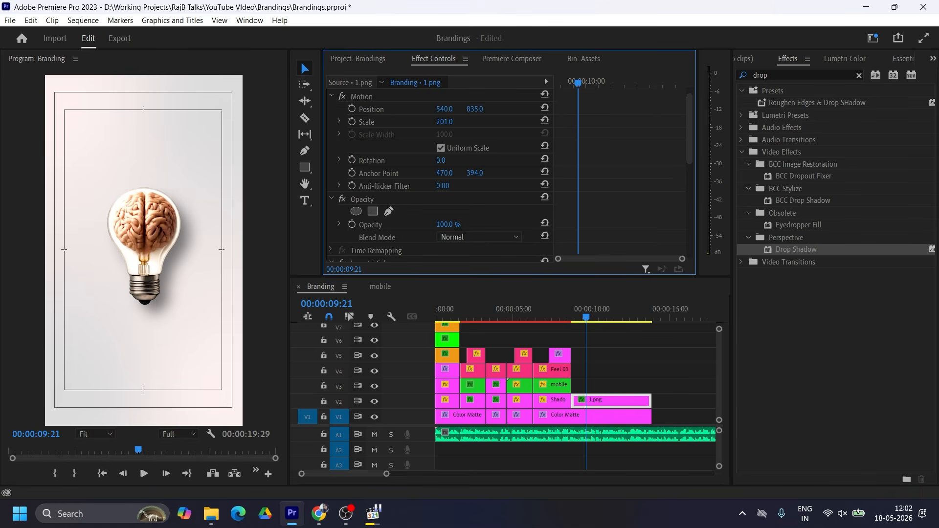
scroll(641, 215, "down", 6)
left_click(443, 216)
type("120")
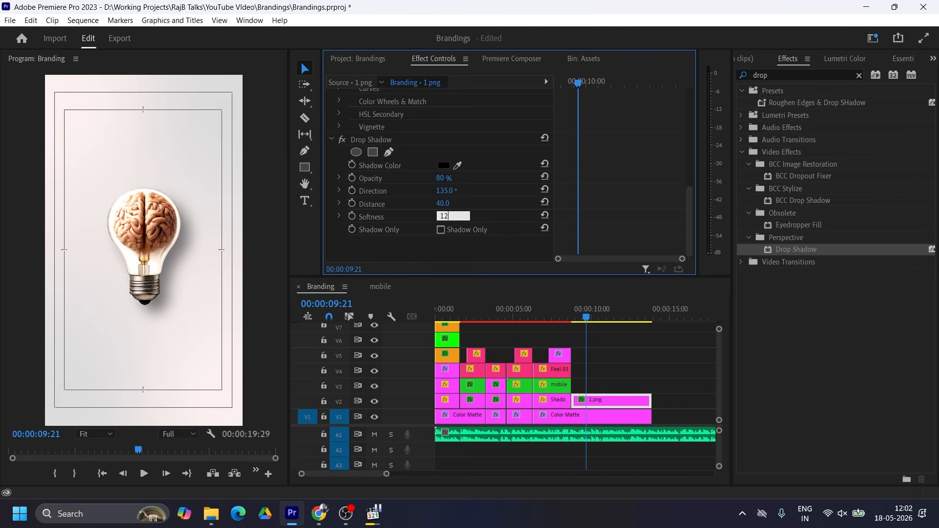
key("Return")
- Try drop shadow distances of 20, 30 and 80 on the bulb image
left_click(443, 203)
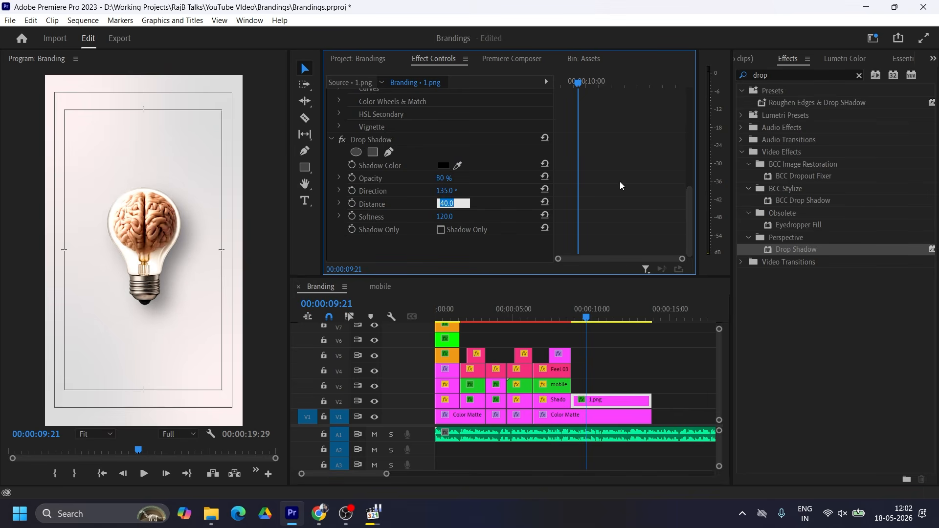
type("20")
key("Return")
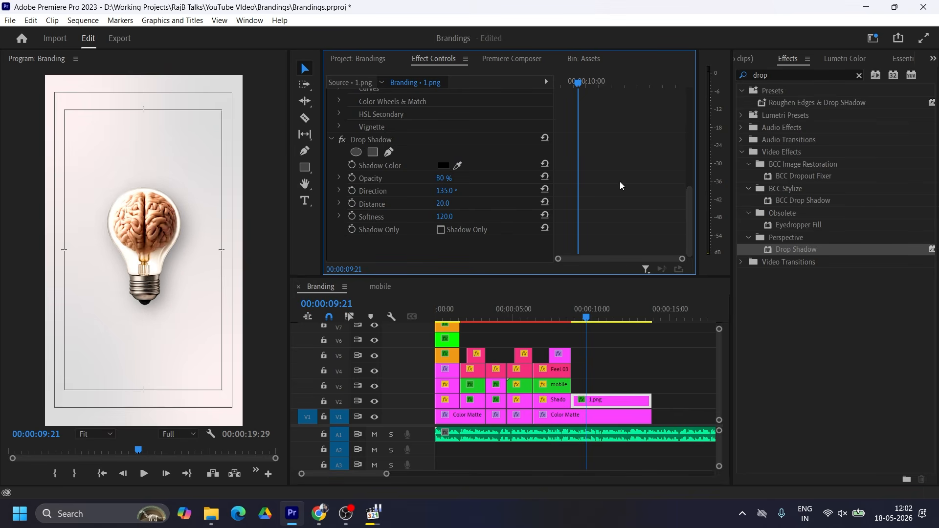
left_click(453, 202)
type("30")
key("Return")
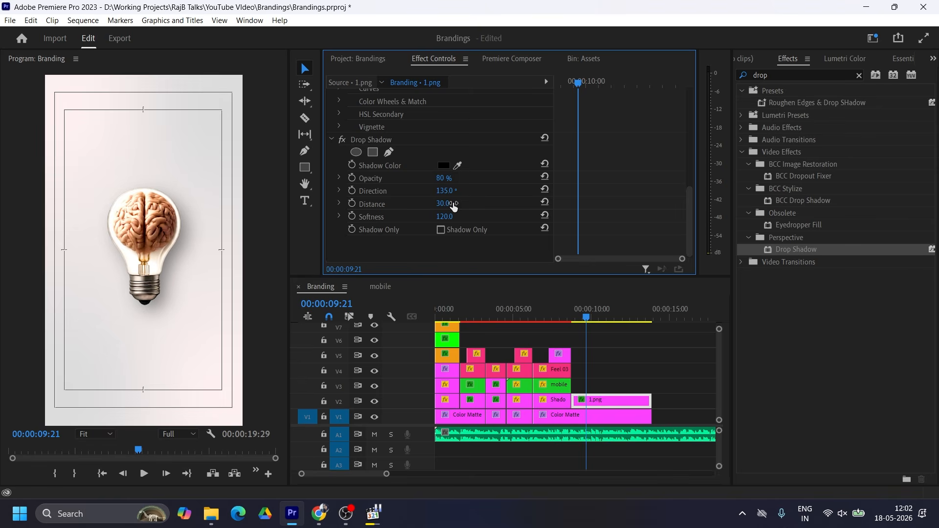
left_click(444, 203)
type("80")
key("Return")
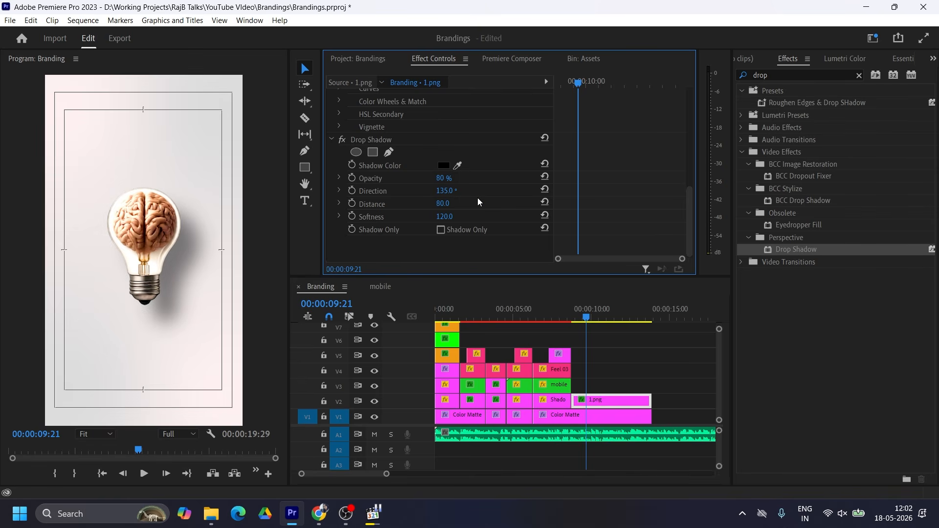
- Set the bulb image's drop shadow distance to 60 and its opacity to 60%
left_click(453, 204)
type("60")
key("Return")
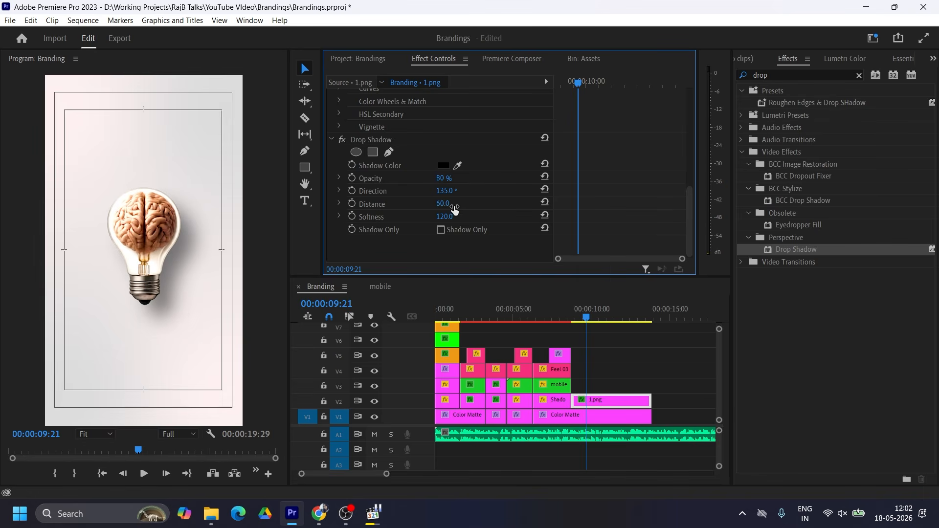
left_click(444, 178)
type("60")
key("Return")
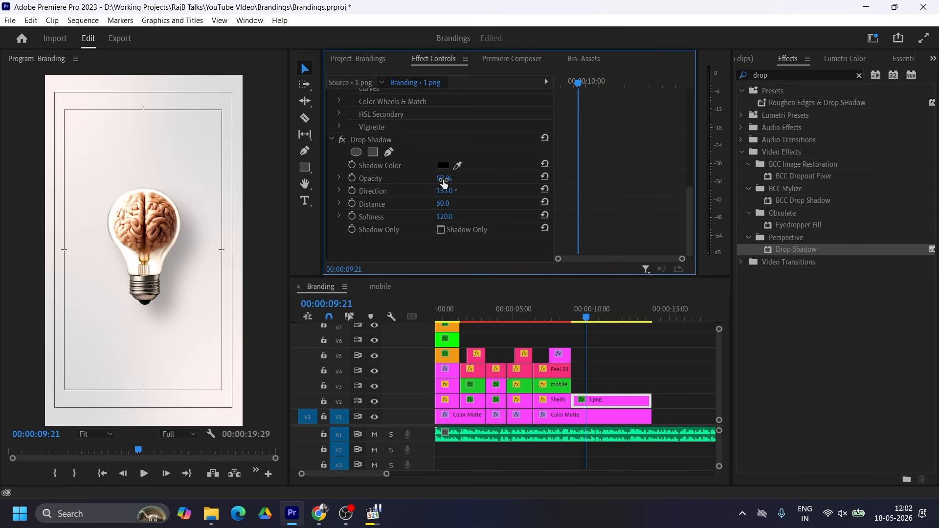
- Move the bulb image clip up to track V3 and place Grids-Black.png beneath it on V2
scroll(615, 186, "up", 5)
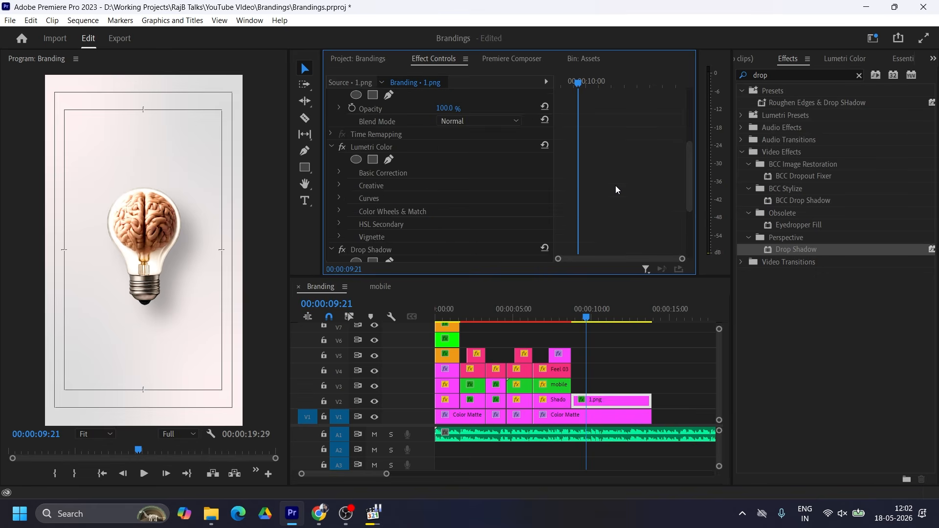
left_click_drag(606, 400, 606, 385)
left_click(371, 58)
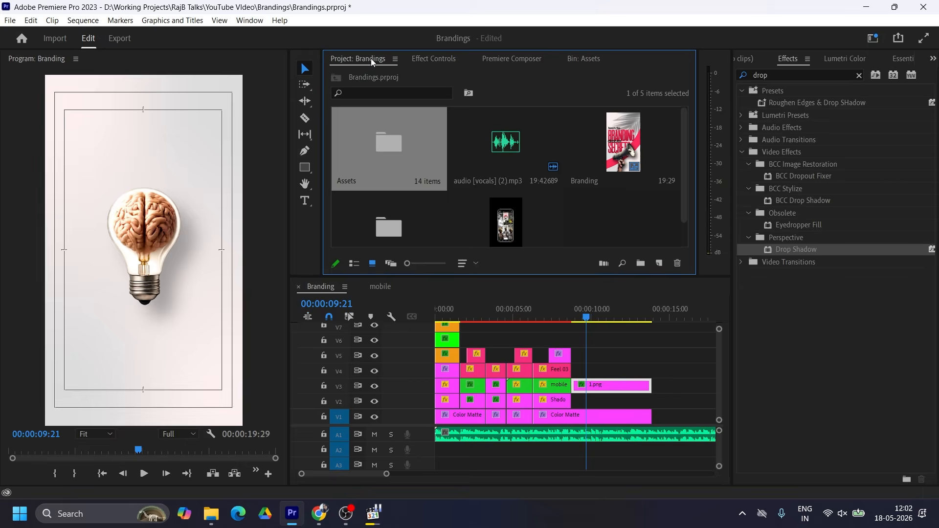
left_click(583, 59)
left_click_drag(618, 125, 609, 400)
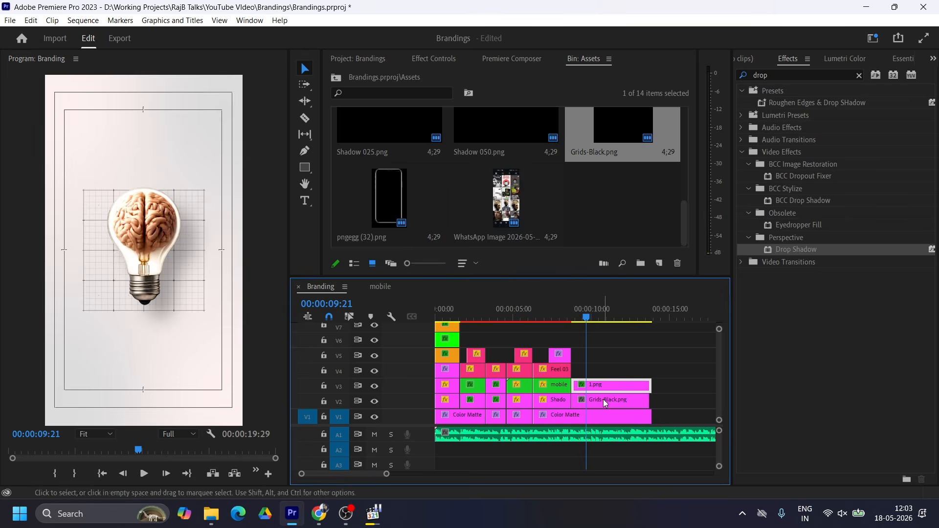
- Scale the grid image to 139 and set its opacity to 90%
left_click(433, 58)
scroll(449, 206, "down", 1)
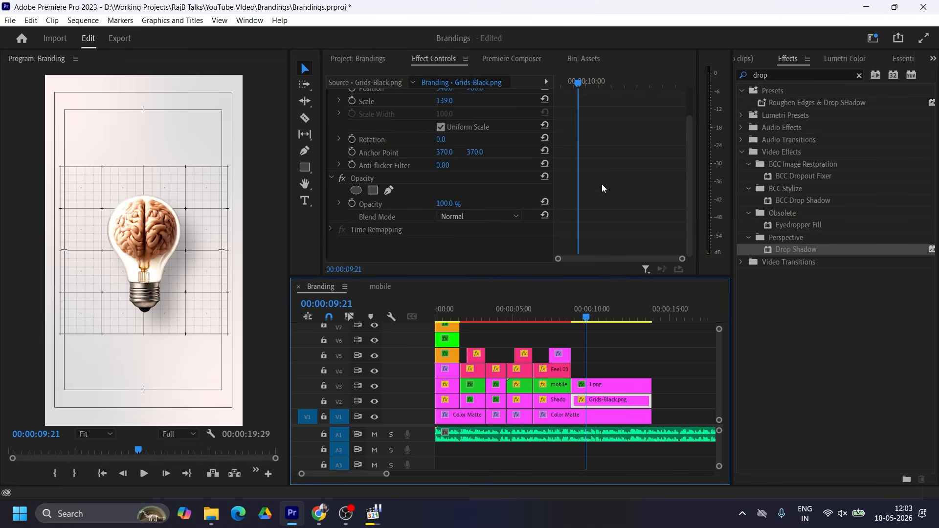
left_click(449, 203)
type("90")
key("Return")
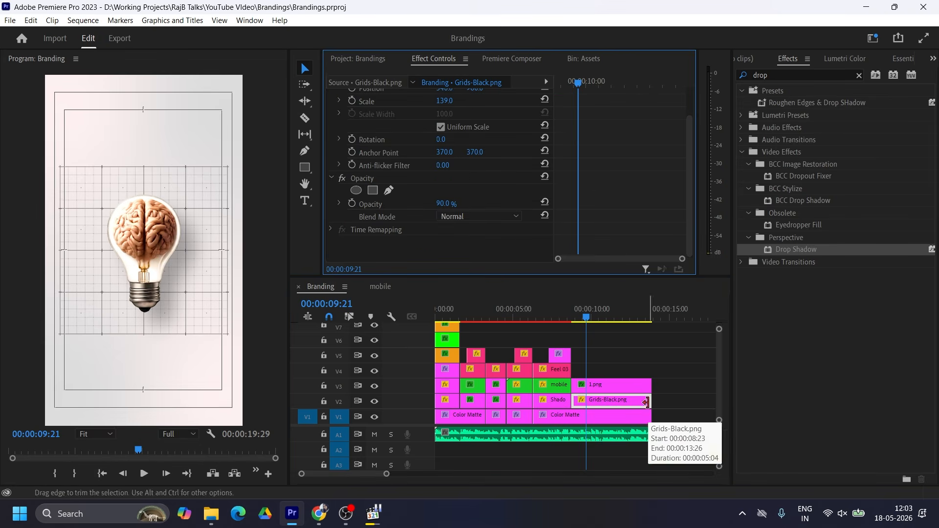
- Move the bulb image clip up to V4 and place Shapes (35).png beneath it on V3
left_click_drag(605, 386, 604, 371)
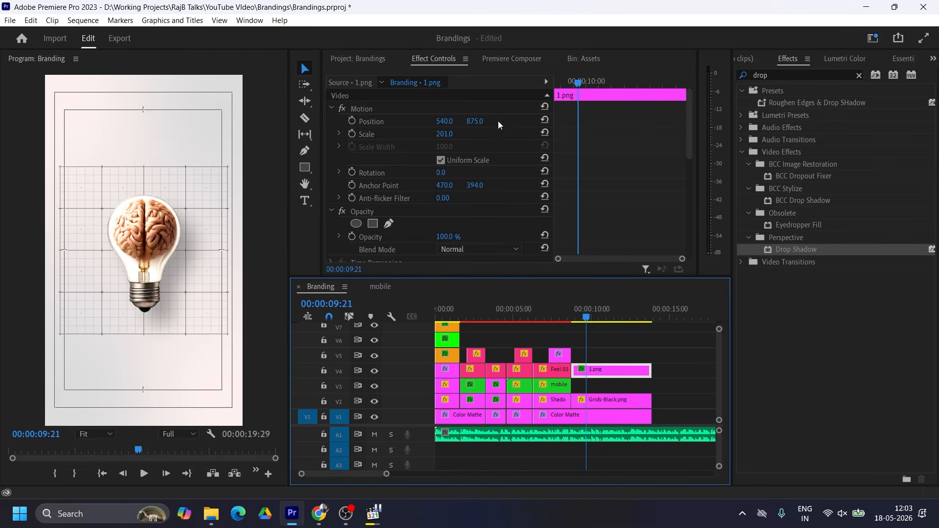
left_click(360, 59)
double_click(408, 142)
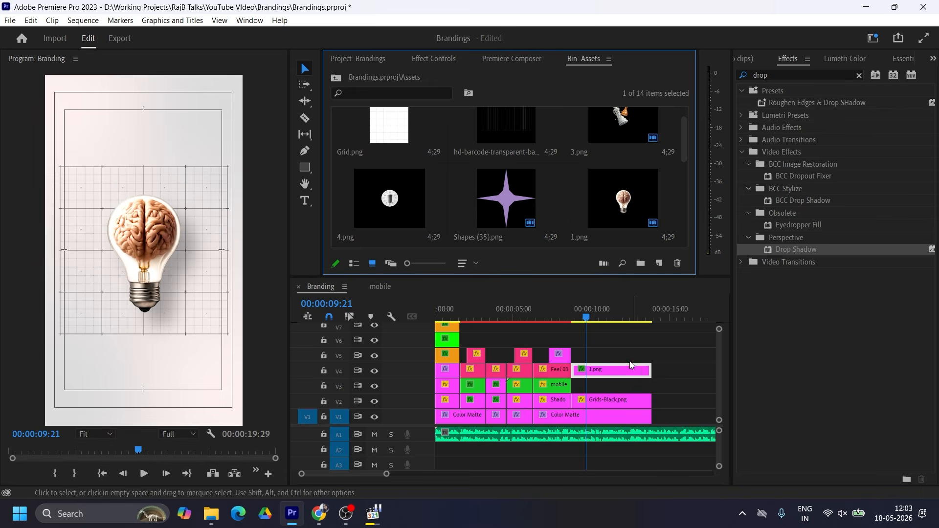
left_click(506, 206)
left_click_drag(506, 206, 574, 386)
- Scale the star shape to 73 and place it in the frame's upper-left corner at position 136, 148
left_click(434, 59)
left_click_drag(442, 134, 429, 134)
left_click_drag(444, 121, 246, 121)
left_click_drag(475, 122, 77, 121)
- Duplicate the star shape onto V4 below the bulb clip and move the copy to position 1002, 1789
mouse_move(595, 372)
left_mouse_down()
mouse_move(595, 356)
mouse_move(599, 372)
left_mouse_up()
left_click(600, 387)
left_click_drag(443, 121, 866, 121)
left_click_drag(476, 122, 938, 121)
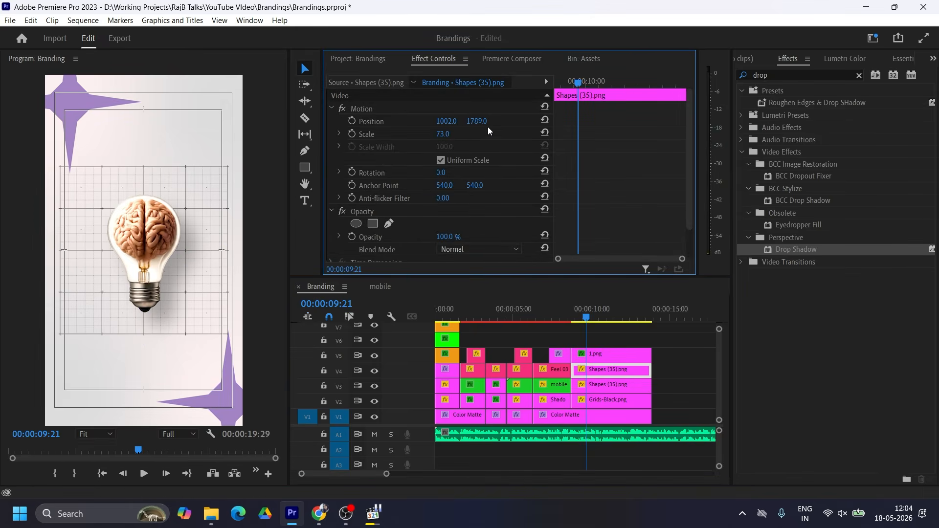
- Apply the Tint effect to the lower-right star shape and map black to FF2B5A
left_click(777, 75)
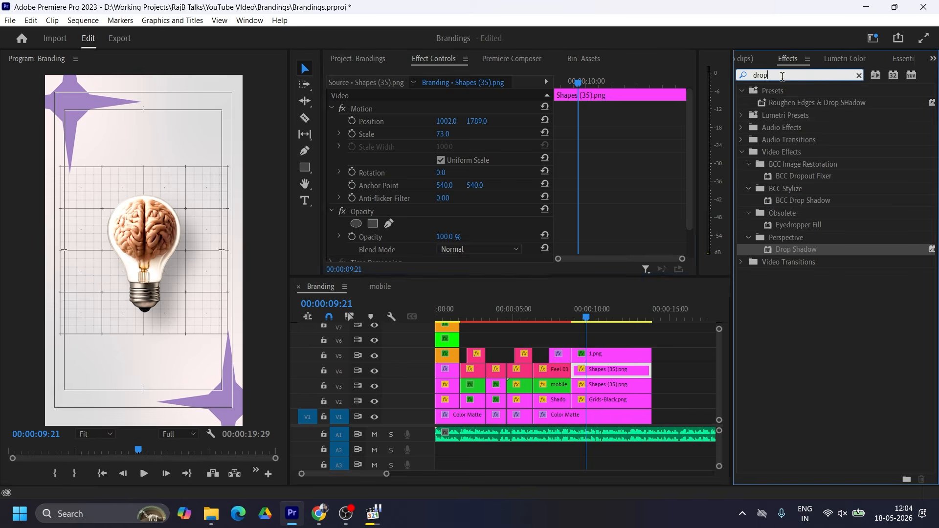
type("tint")
left_click_drag(782, 336, 597, 371)
left_click(444, 204)
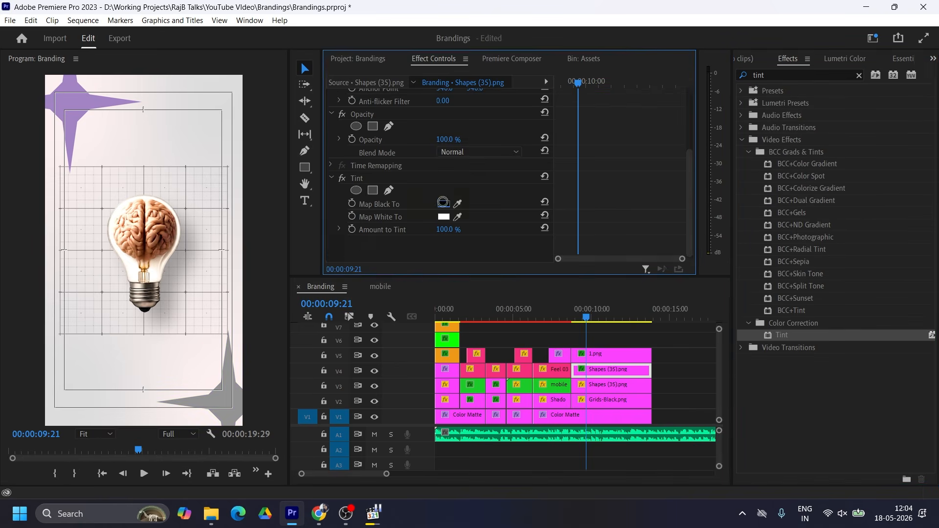
double_click(564, 314)
type("FF2B5A")
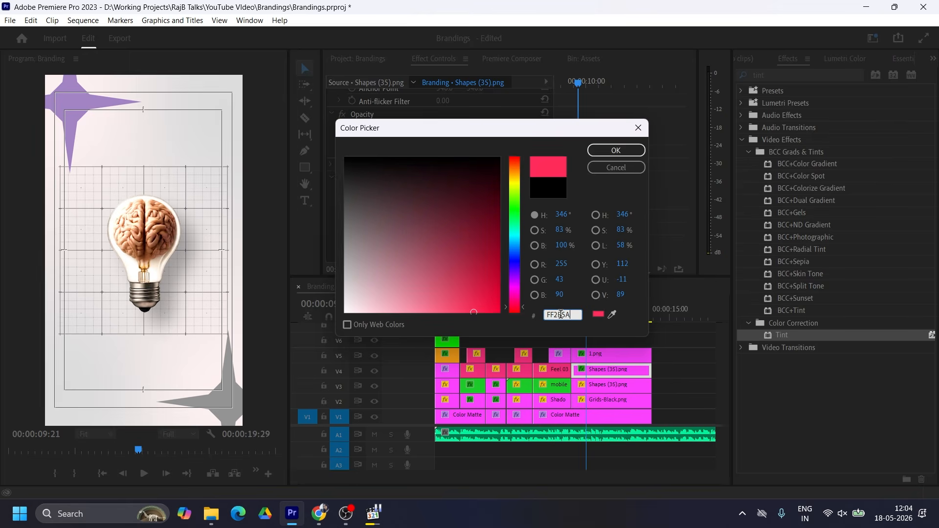
left_click(617, 149)
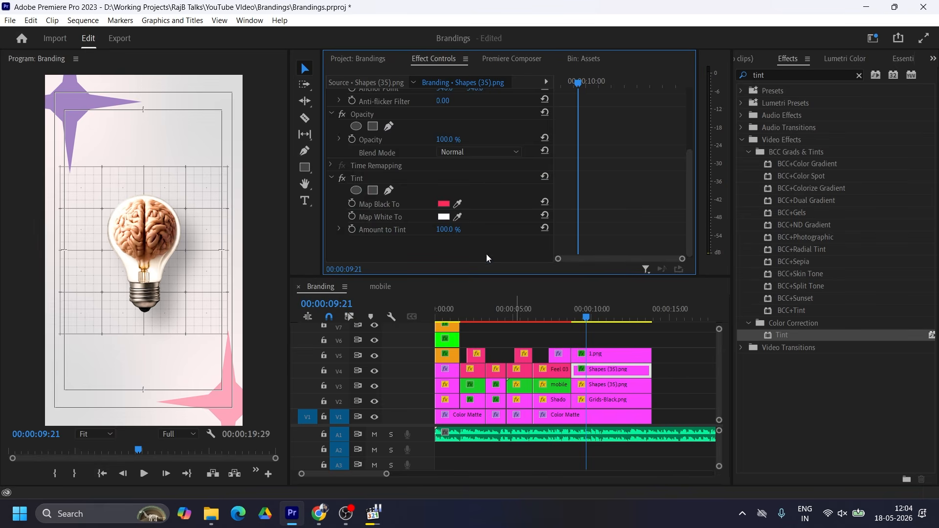
- Map the tint's white to FF2B5A as well and copy the Tint effect to the upper-left star shape
left_click(443, 218)
double_click(563, 314)
type("FF2B5A")
left_click(613, 153)
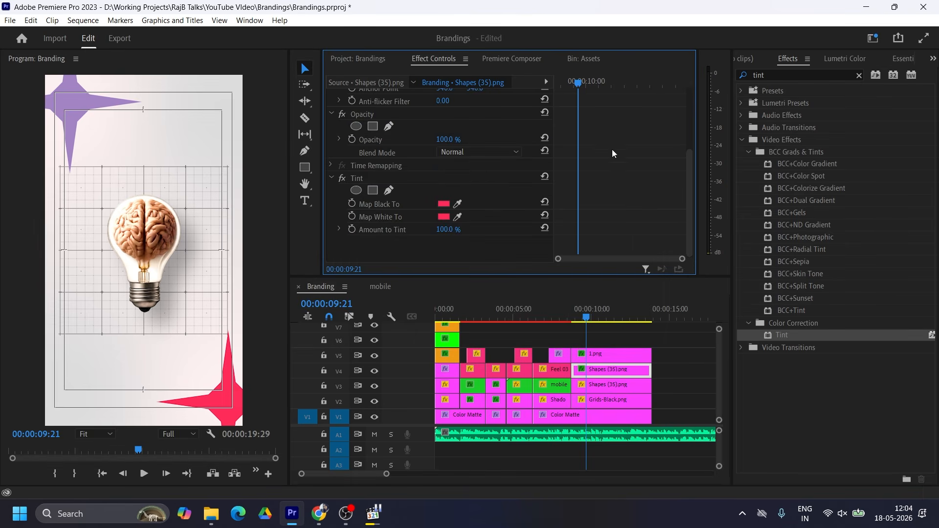
left_click(363, 178)
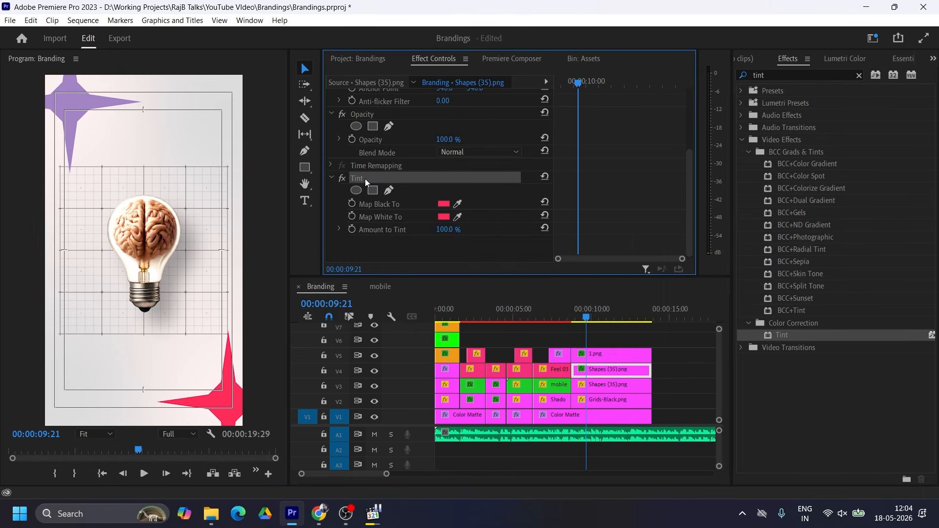
left_click(610, 384)
key("ctrl+v")
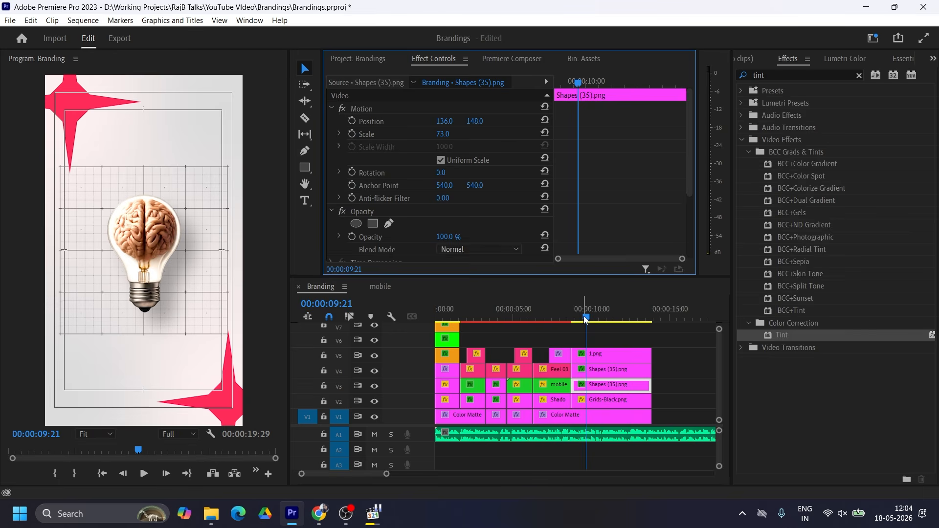
- Set the small heading to "space between ideas" and extend the copied "unforgetable" title to the end of the bulb scene
type("pace between ideas")
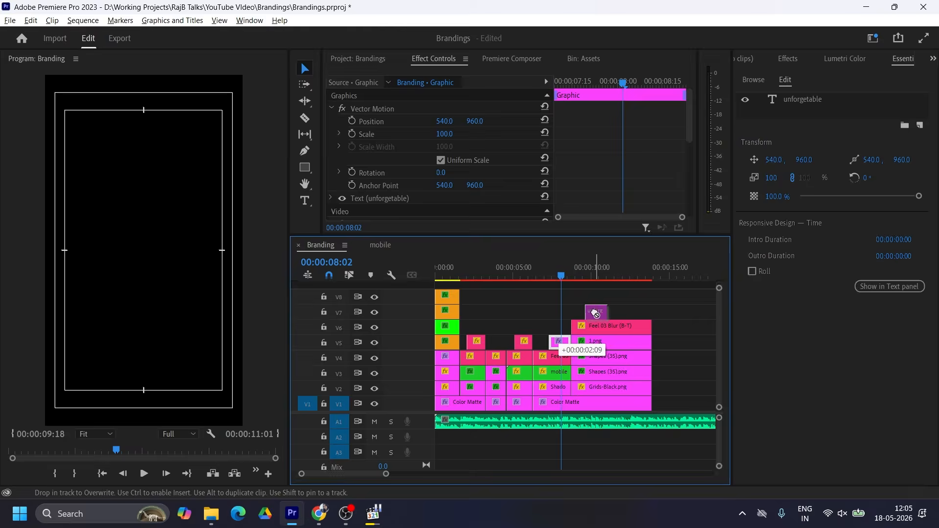
left_click_drag(607, 312, 645, 309)
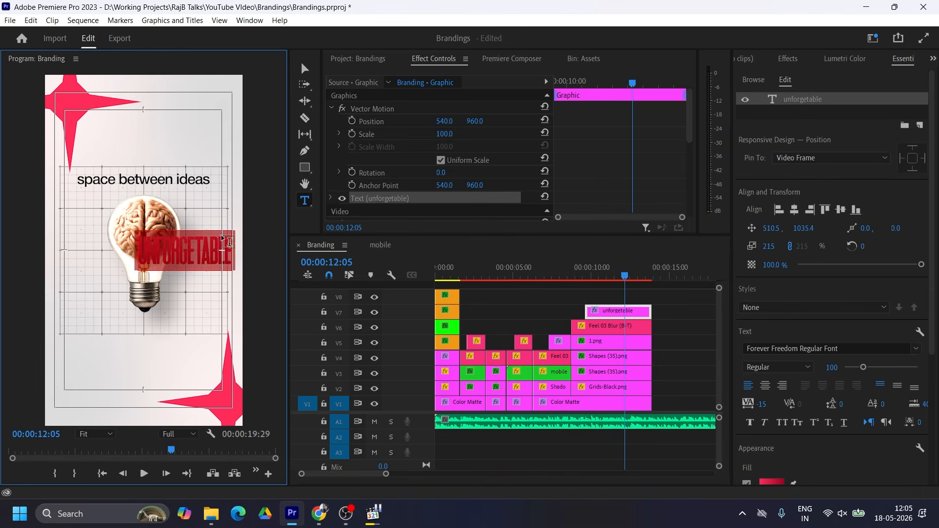
- Replace the copied title's text with "signal" and "confidence" on two lines and centre-align it
type("si")
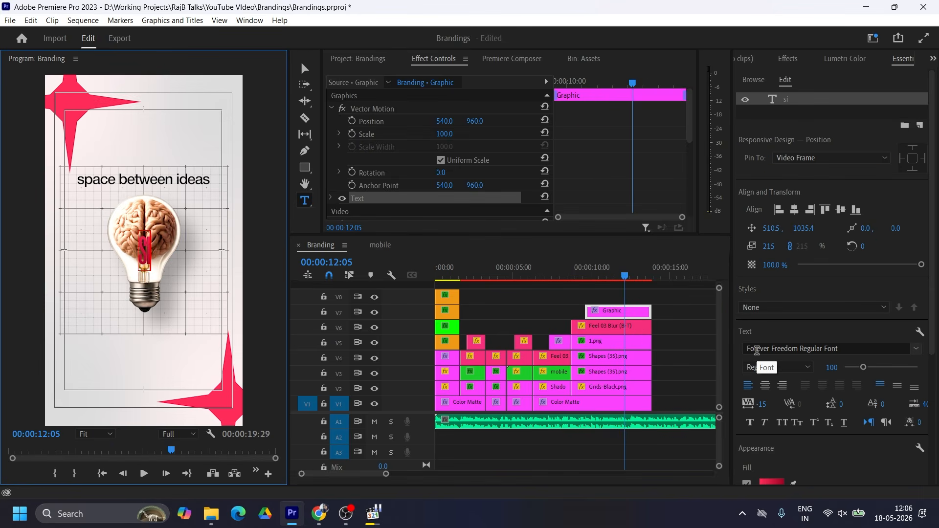
type("gnal")
key("Return")
type("confidence")
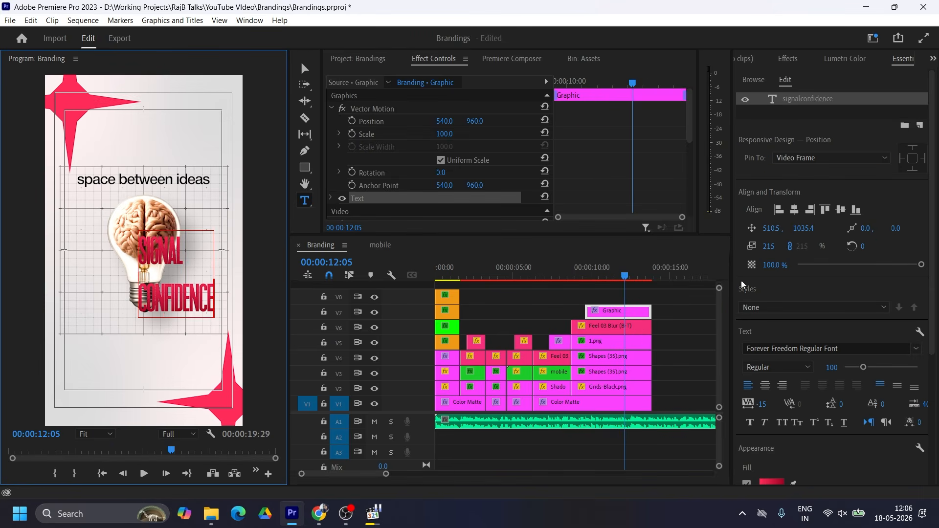
key("Escape")
left_click(766, 386)
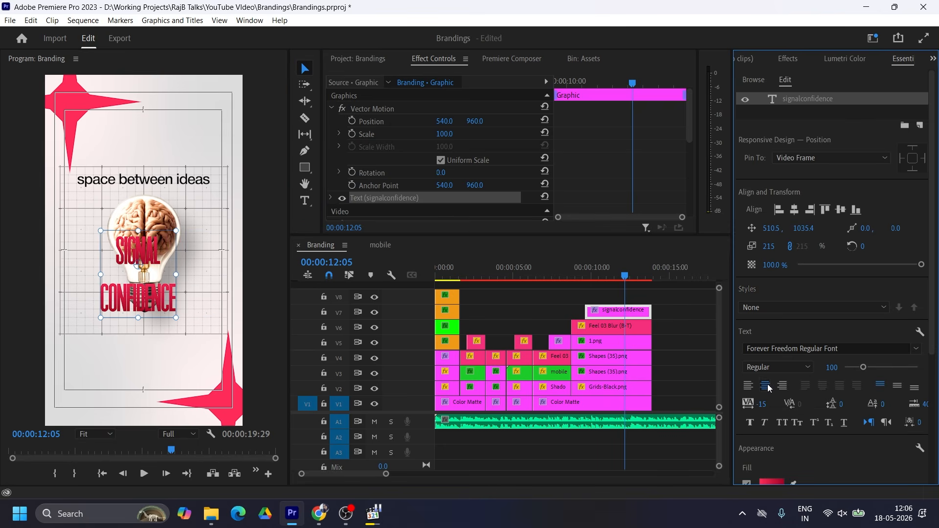
- Enlarge the signal confidence title to a scale of 486 with -45 leading and centre it vertically in the frame
left_click_drag(177, 274, 229, 272)
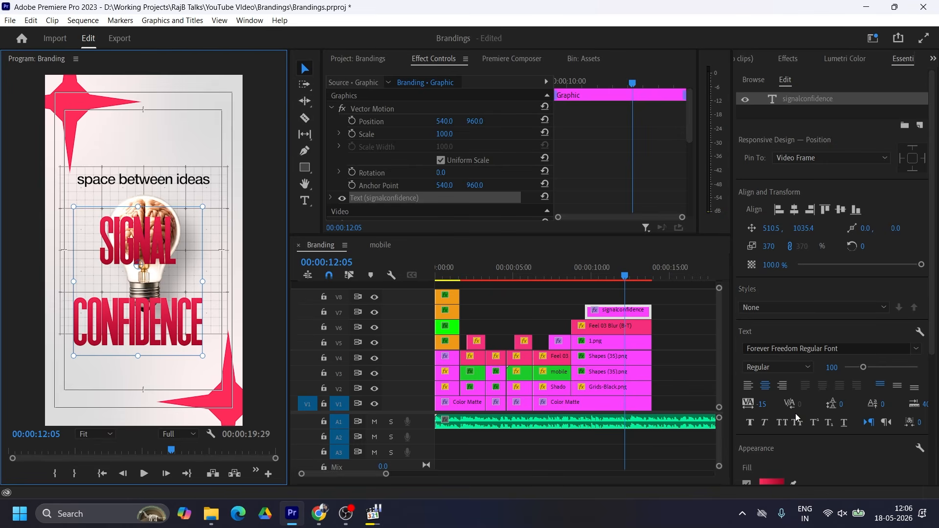
left_click_drag(842, 405, 820, 405)
left_click_drag(203, 266, 244, 265)
left_click_drag(249, 264, 247, 264)
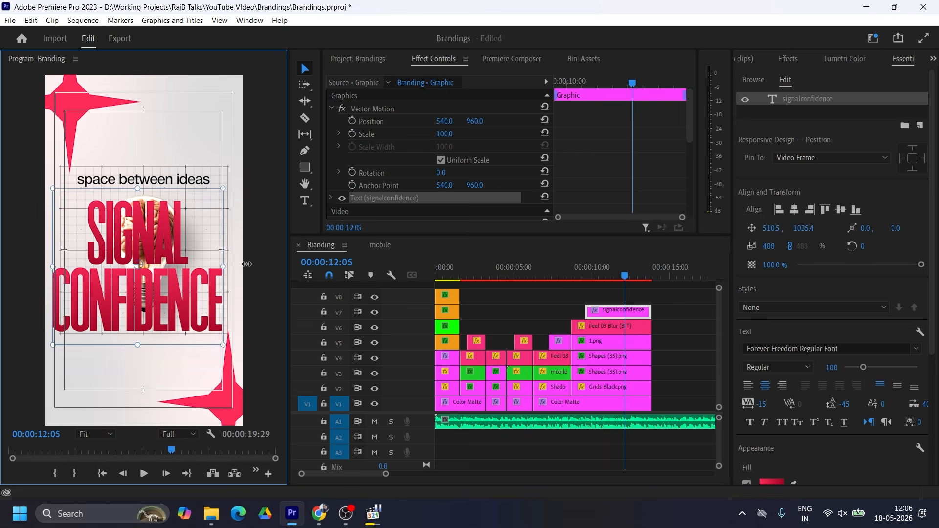
left_click(840, 209)
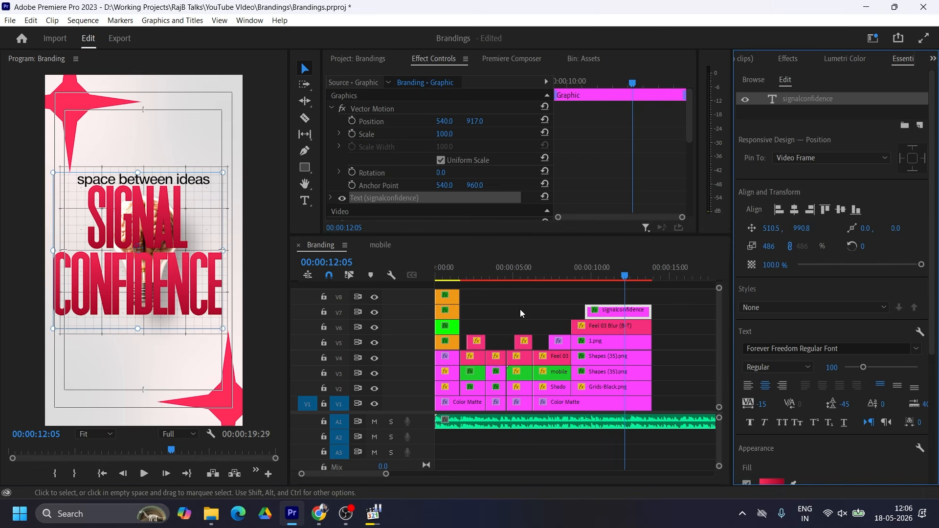
- Move the bulb image clip up to track V8, above the signal confidence title
double_click(606, 350)
left_click_drag(606, 350, 607, 303)
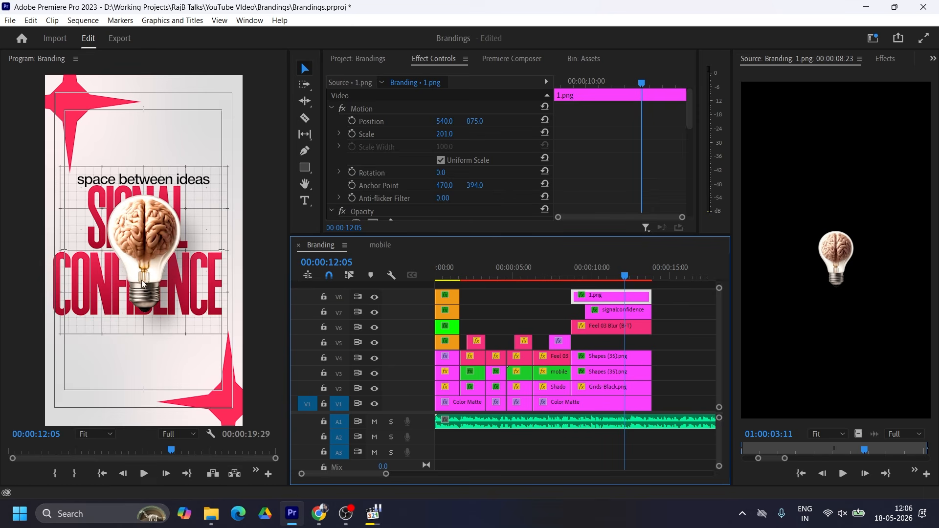
- Try scales of 150 and 100 on the bulb image
left_click(453, 130)
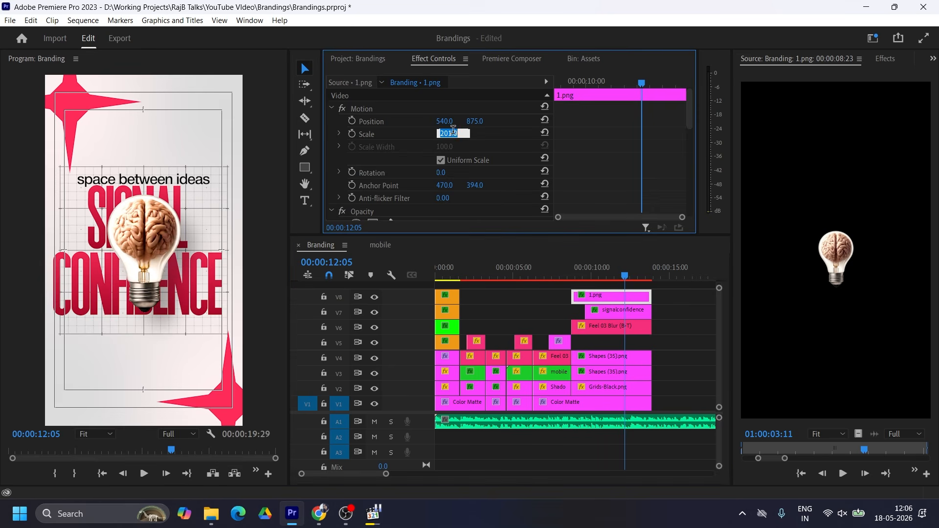
type("150")
key("Return")
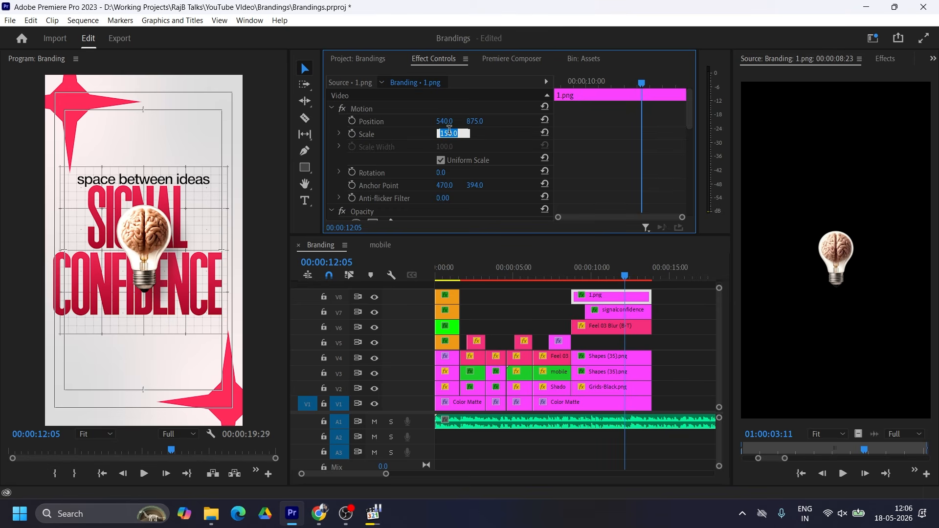
type("10")
key("Return")
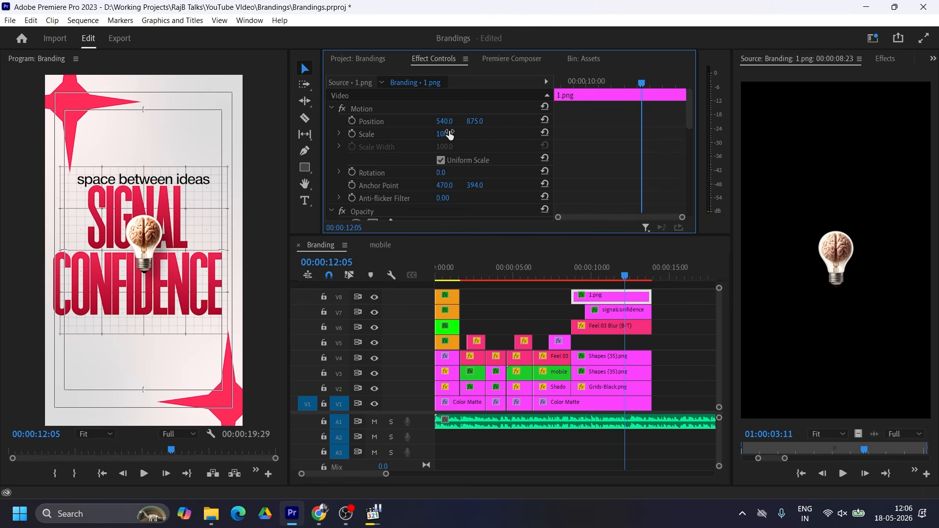
type("150")
key("Return")
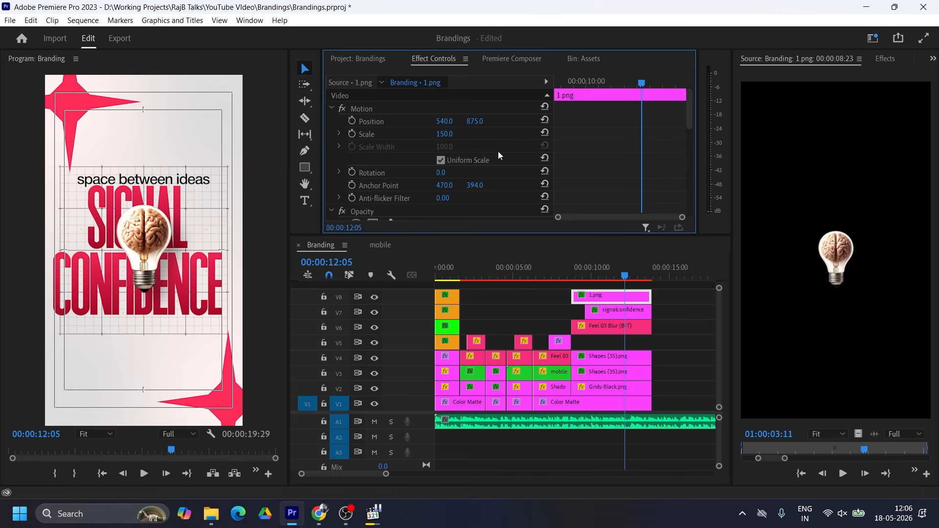
- Rotate the bulb image 12°, shift it to a horizontal position of 770 and scale it to 221
left_click(441, 174)
type("12")
key("Return")
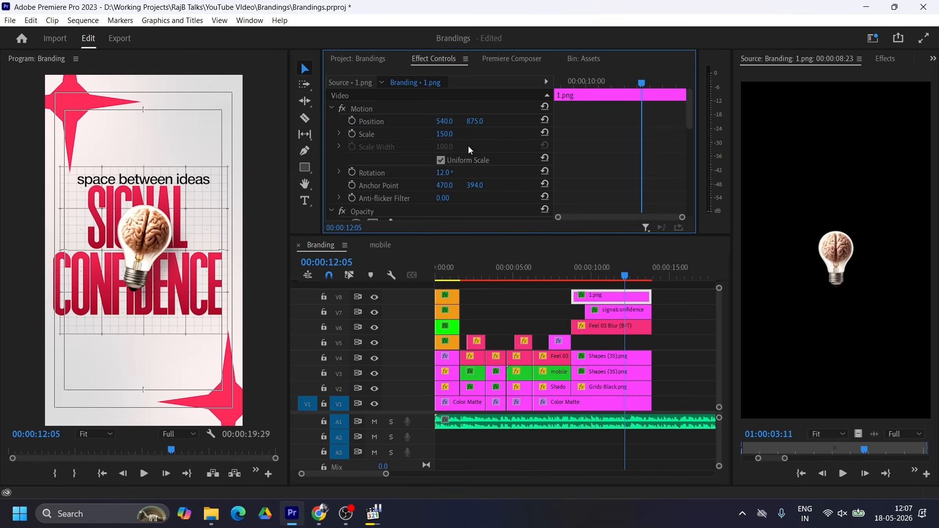
mouse_move(447, 121)
left_mouse_down()
mouse_move(572, 122)
mouse_move(481, 134)
mouse_move(432, 121)
left_mouse_up()
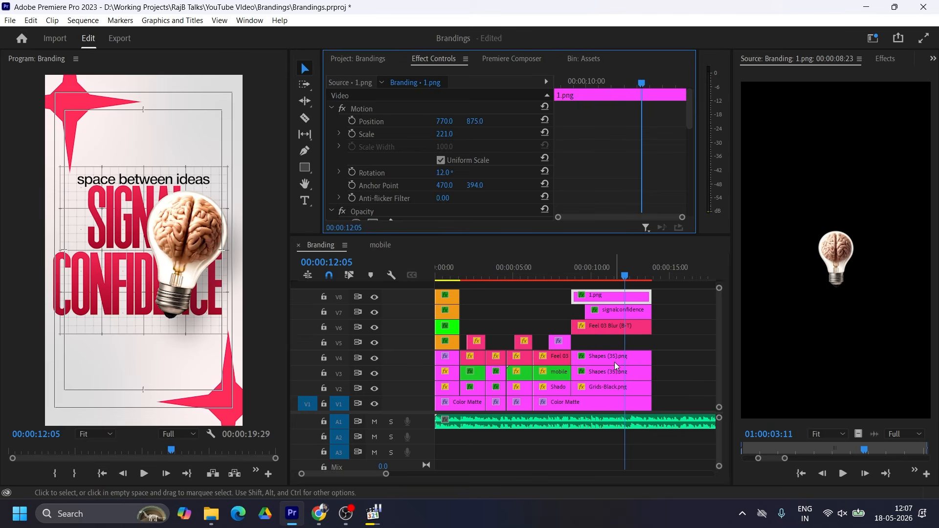
- Set the grid image's horizontal position to 500 and scale to 129, and shift the bulb image horizontally to 802
left_click(614, 388)
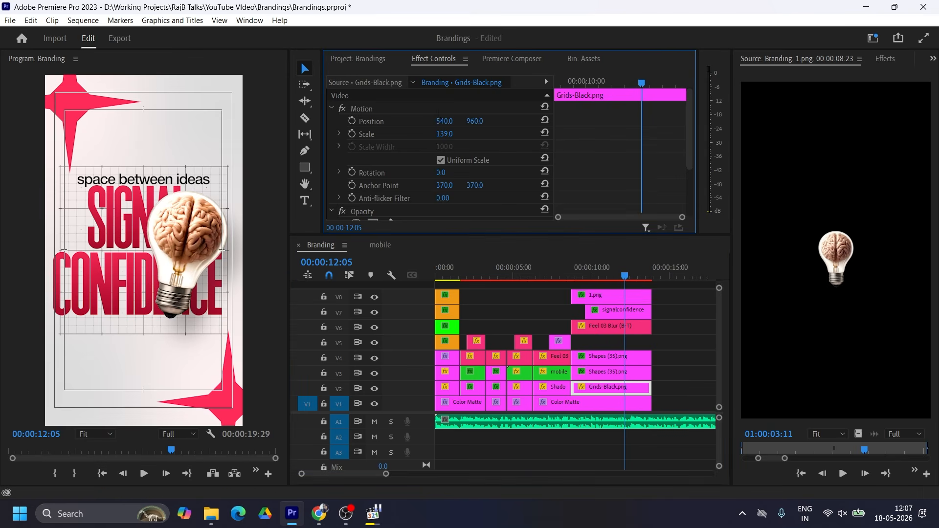
mouse_move(444, 121)
left_mouse_down()
mouse_move(434, 121)
mouse_move(439, 133)
left_mouse_up()
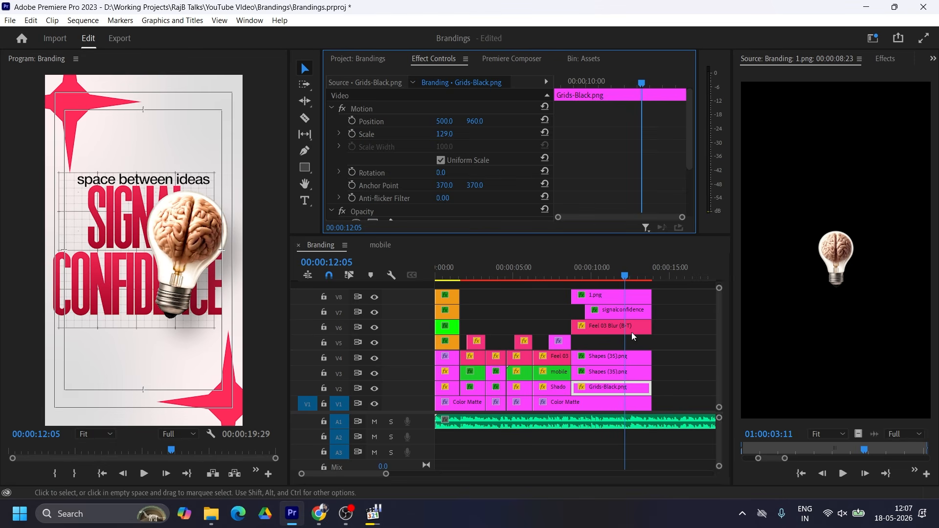
left_click(601, 296)
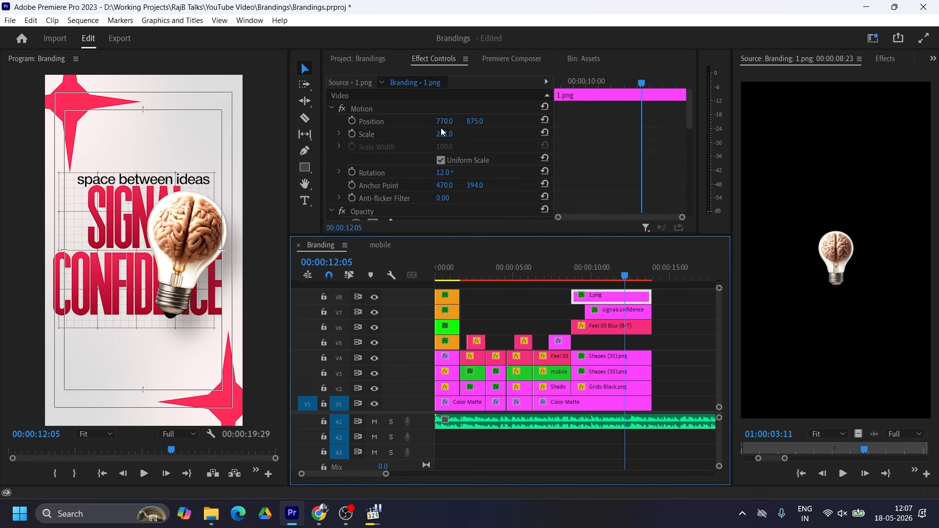
left_click_drag(444, 121, 460, 121)
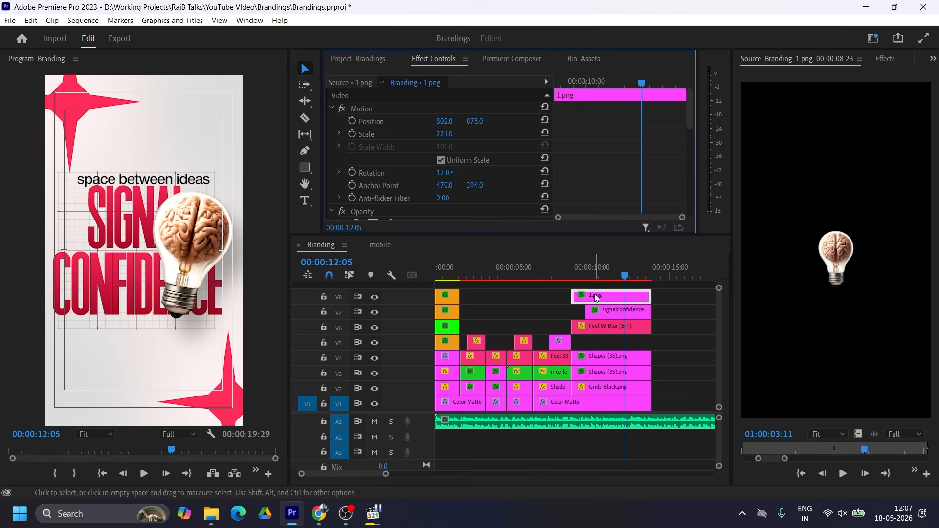
- Left-align the text of the signal confidence title
left_click(136, 229)
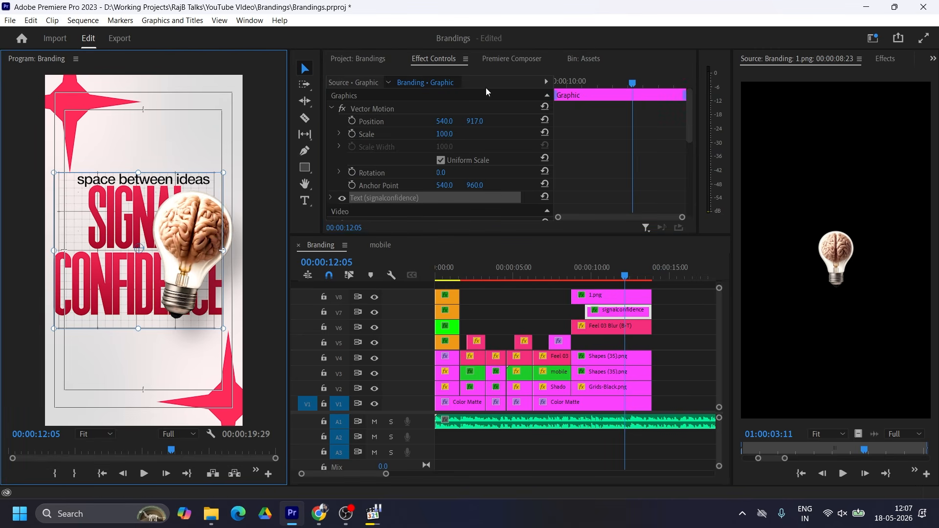
left_click(885, 59)
left_click(933, 58)
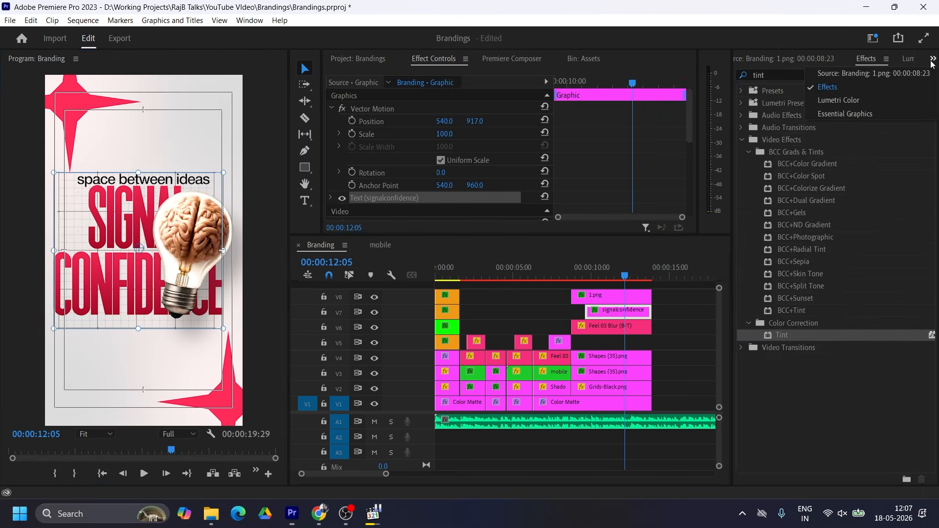
left_click(849, 115)
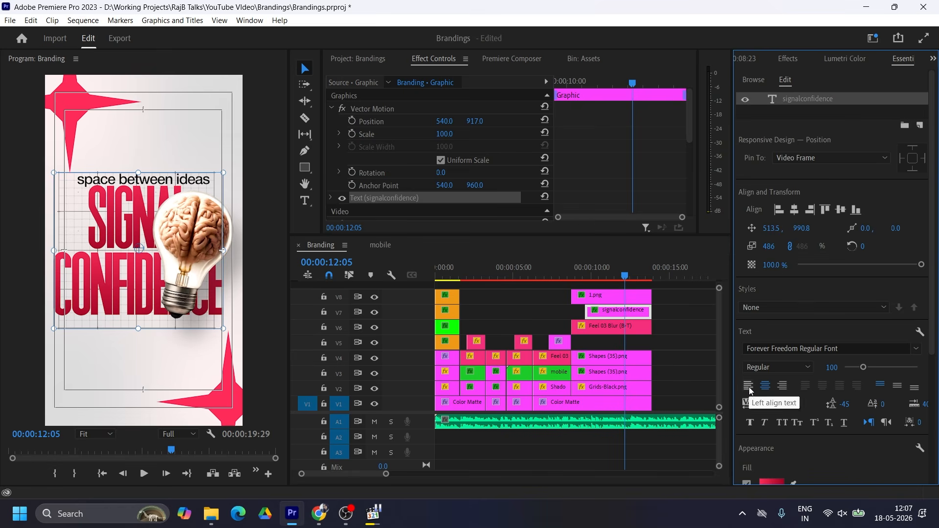
left_click(750, 388)
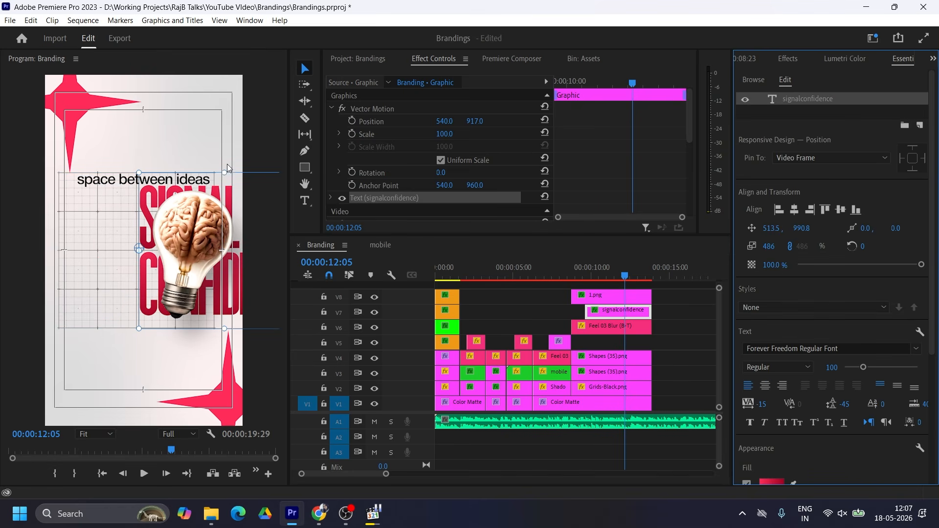
- Resize the signal confidence title to a scale of 423 and reposition it at 78.4, 992.4 over the grid
left_click_drag(225, 172, 226, 189)
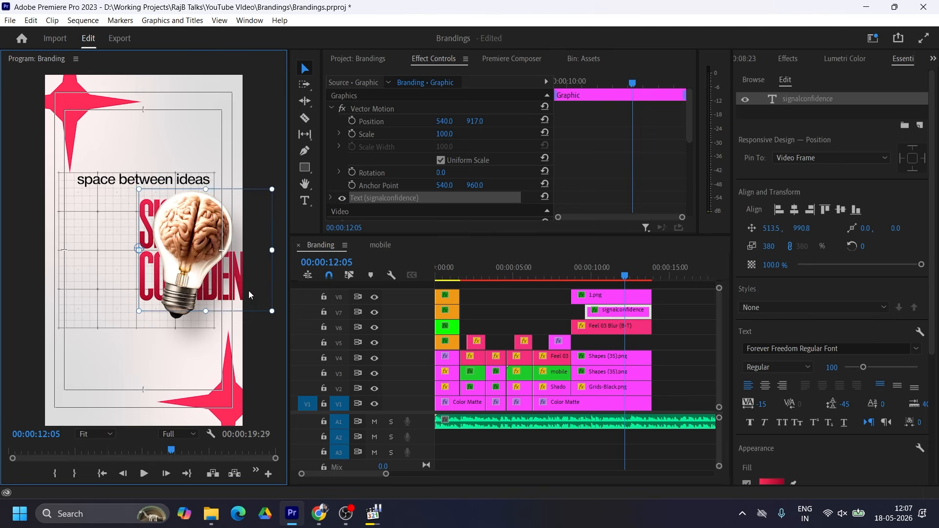
left_click_drag(240, 293, 208, 328)
left_click_drag(176, 257, 176, 248)
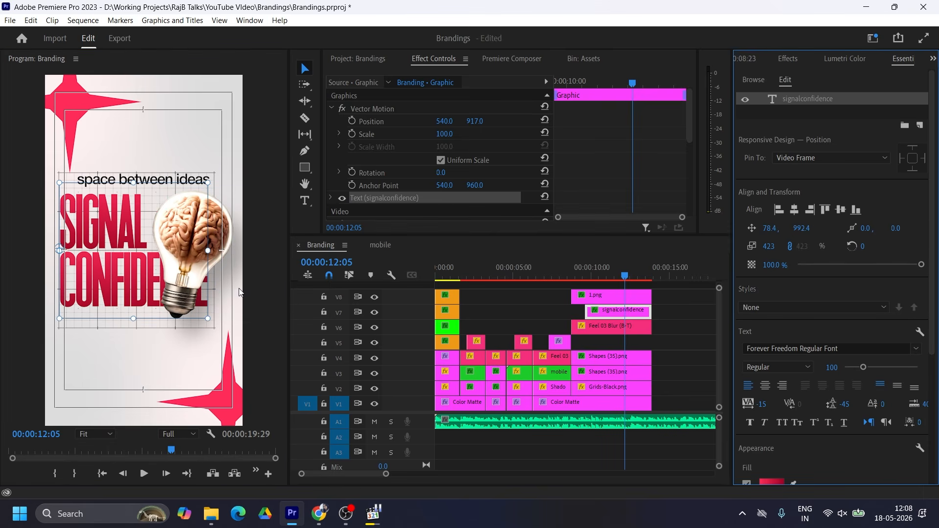
- Scale the bulb image down and move it up over the end of the title
left_click(614, 295)
left_click(467, 126)
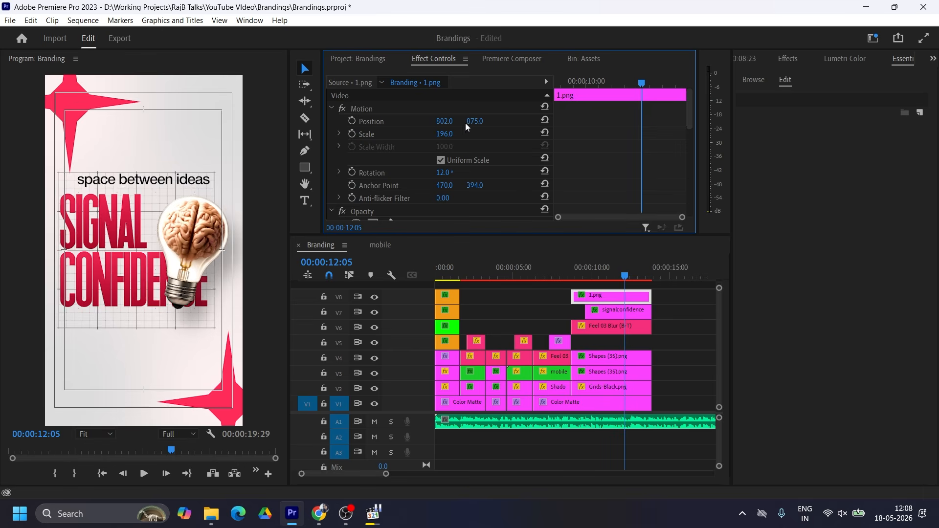
left_click_drag(467, 123, 386, 134)
- Scale the space between ideas text to 64 and position it at 301, 619, just above the title
left_click(611, 326)
left_click(372, 136)
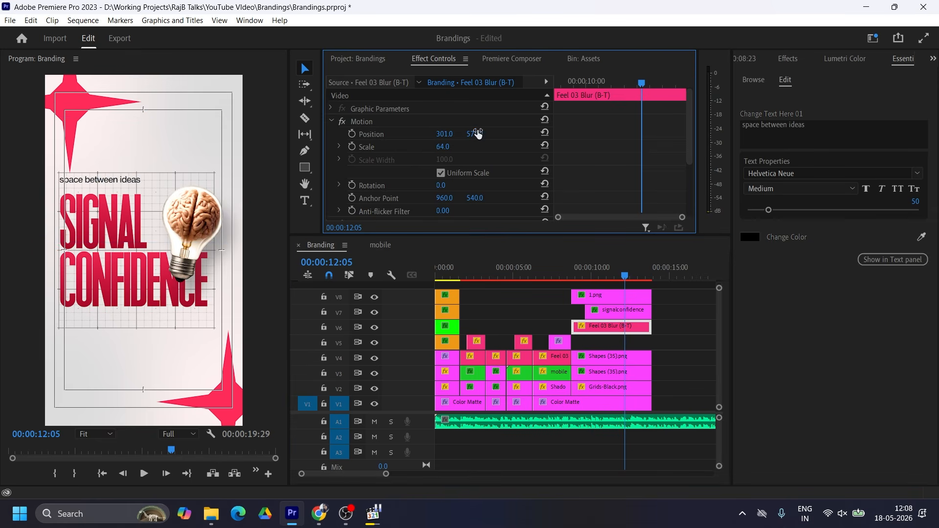
left_click_drag(477, 134, 489, 134)
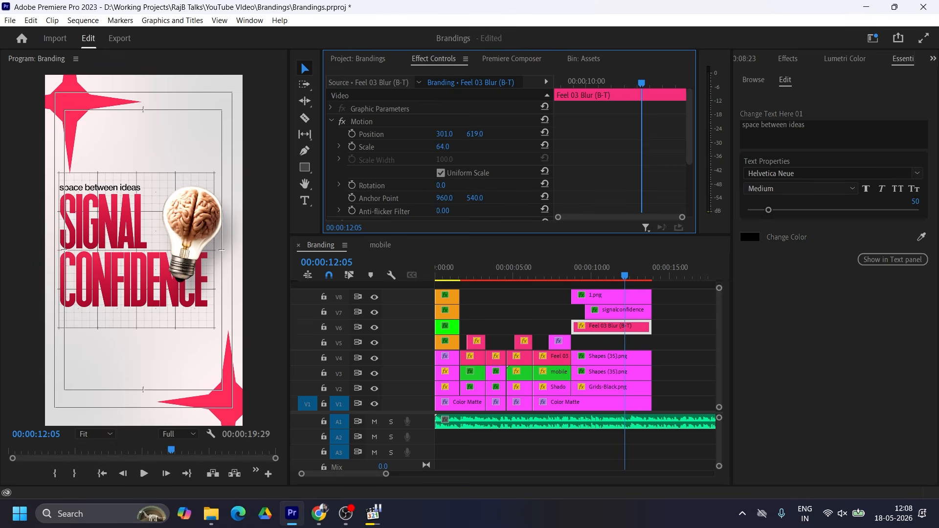
- Move the signal confidence title graphic to position 513, 1044 and enlarge the bulb image slightly to overlap it
left_click(623, 310)
mouse_move(475, 121)
left_mouse_down()
mouse_move(491, 122)
mouse_move(447, 134)
mouse_move(461, 134)
left_mouse_up()
left_click(611, 297)
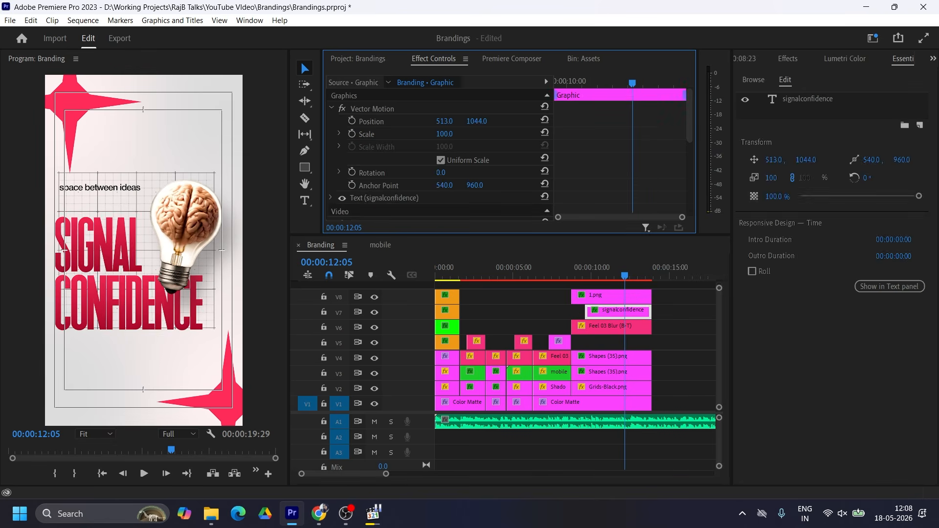
left_click(624, 447)
key("minus")
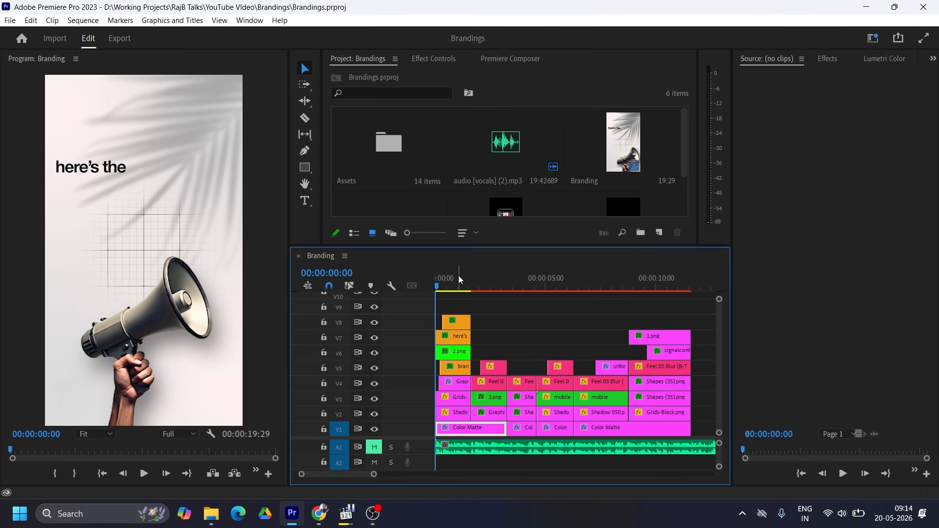
- Apply the Distort Transform effect to the megaphone image clip 2.png, with the playhead at 00:00:00:28
mouse_move(460, 275)
left_mouse_down()
mouse_move(445, 284)
mouse_move(459, 284)
left_mouse_up()
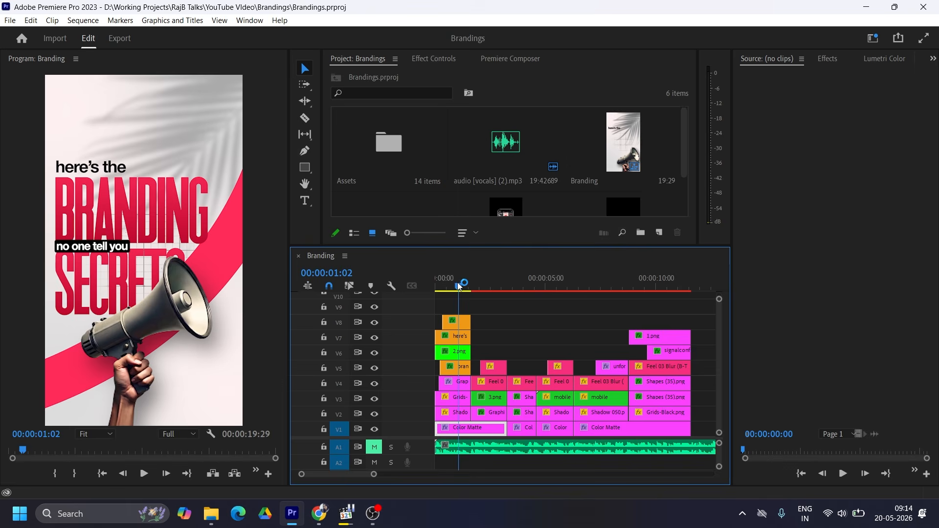
mouse_move(459, 286)
left_mouse_down()
mouse_move(436, 286)
mouse_move(458, 288)
left_mouse_up()
left_click_drag(373, 473, 350, 477)
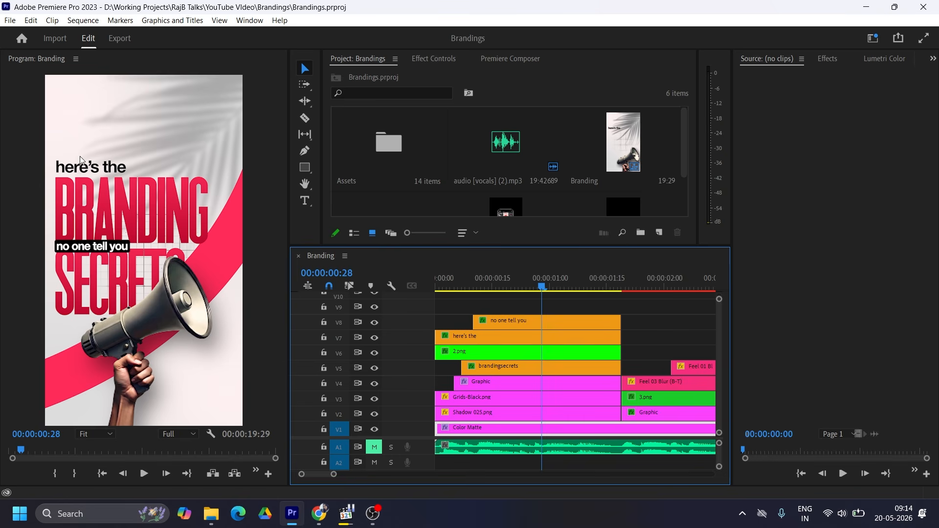
left_click(495, 352)
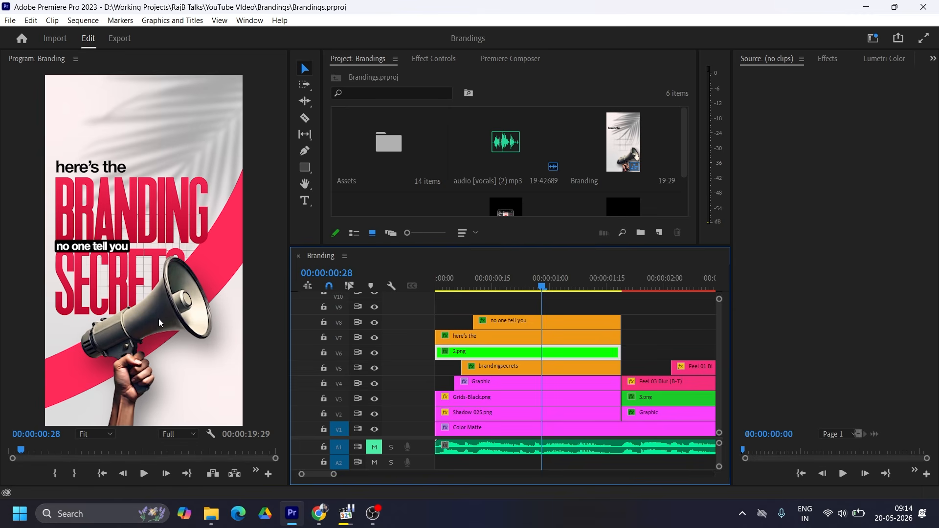
left_click(838, 61)
left_click(770, 76)
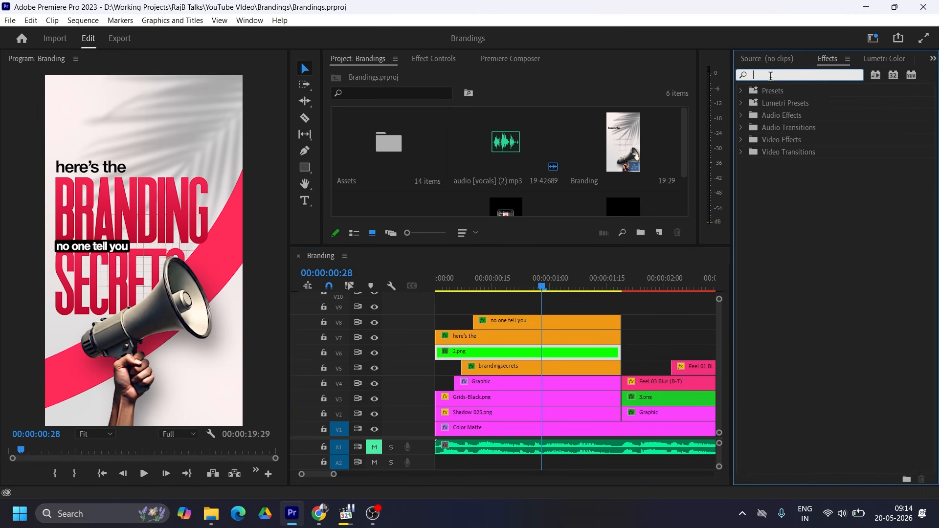
type("transf")
double_click(791, 225)
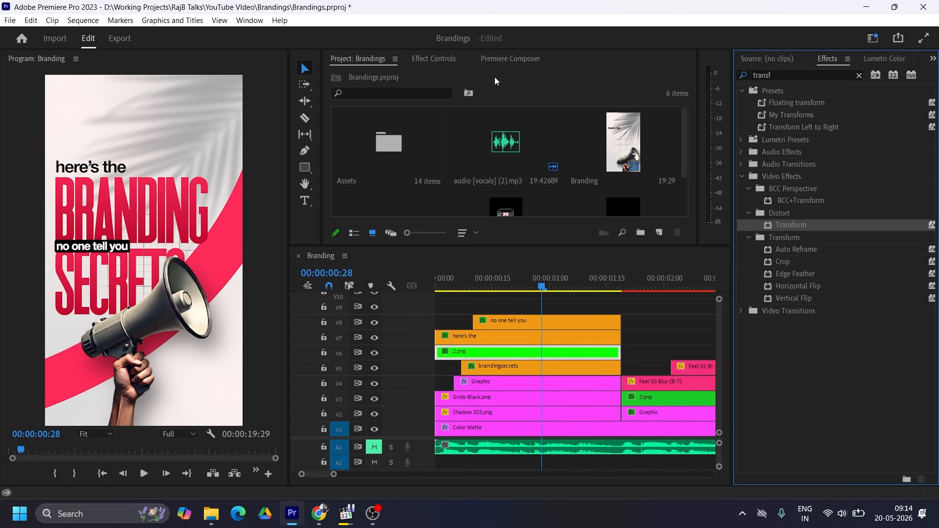
- Keyframe the megaphone's Transform position at 470, 394 at 00:00:00:28 and 470, 724 at the sequence start
left_click(436, 57)
scroll(623, 196, "down", 10)
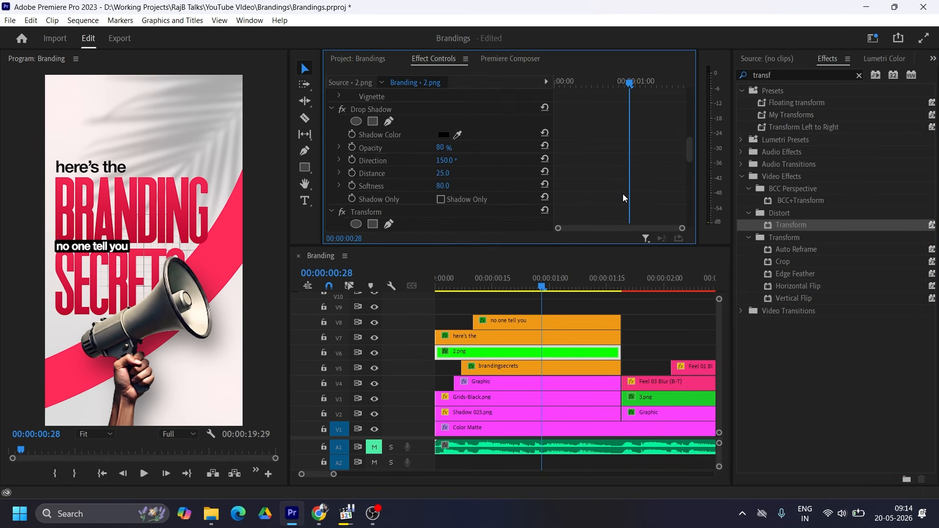
left_click(351, 164)
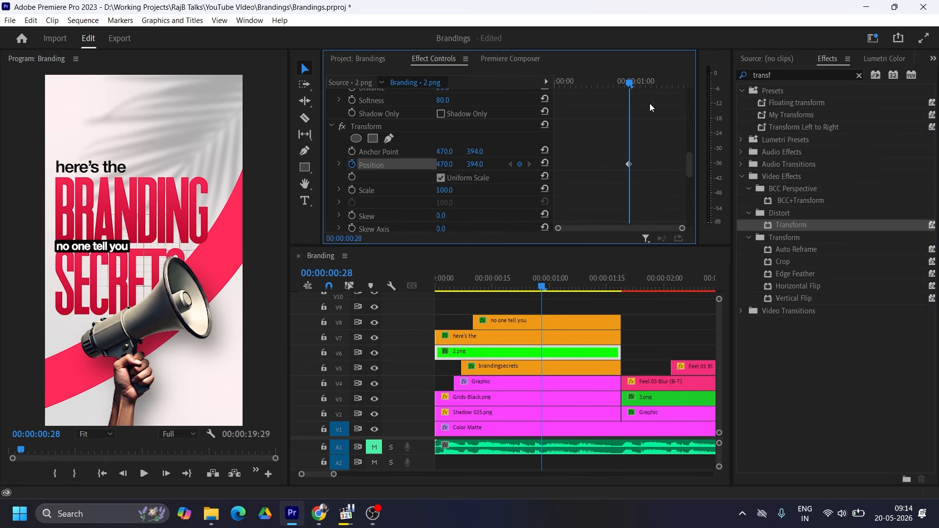
key("Home")
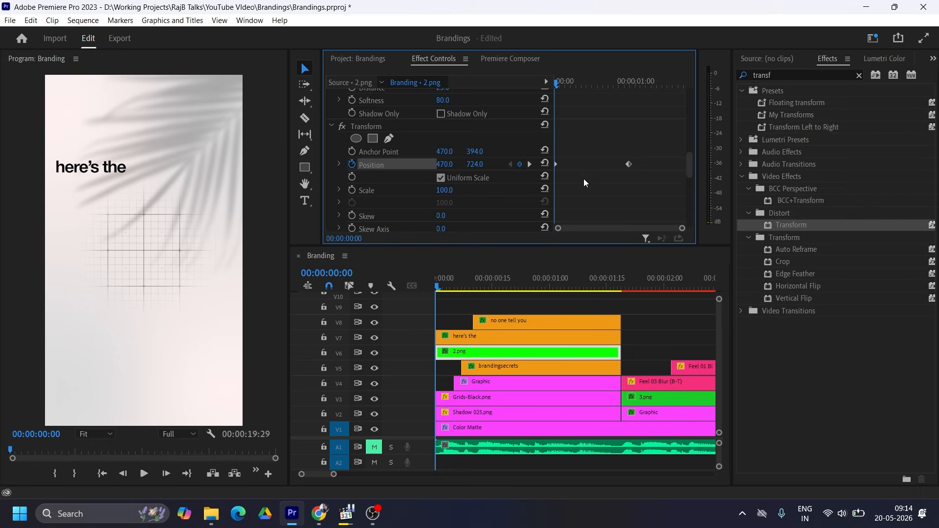
- Turn off the composition's shutter angle in the megaphone's Transform effect and set its Shutter Angle to 200
scroll(583, 179, "up", 3)
scroll(582, 182, "down", 1)
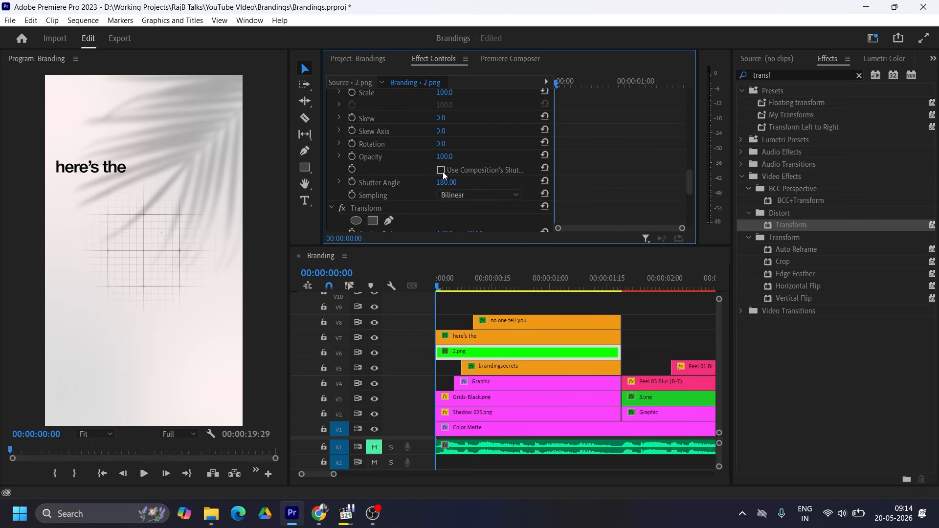
left_click(453, 181)
type("200")
key("Return")
- Set temporal interpolation of the megaphone's position keyframes to Ease In on the ending one and Ease Out on the starting one
scroll(654, 195, "down", 5)
right_click(629, 188)
mouse_move(685, 287)
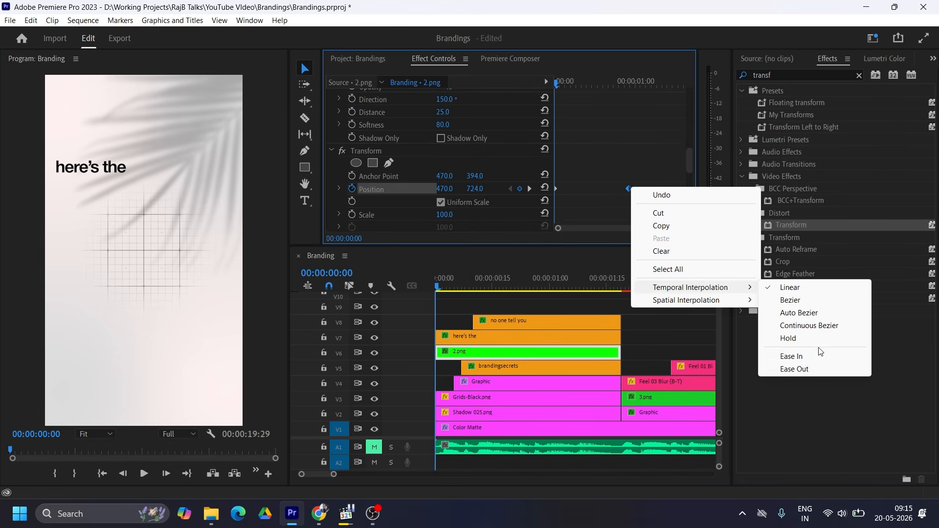
left_click(716, 356)
right_click(555, 189)
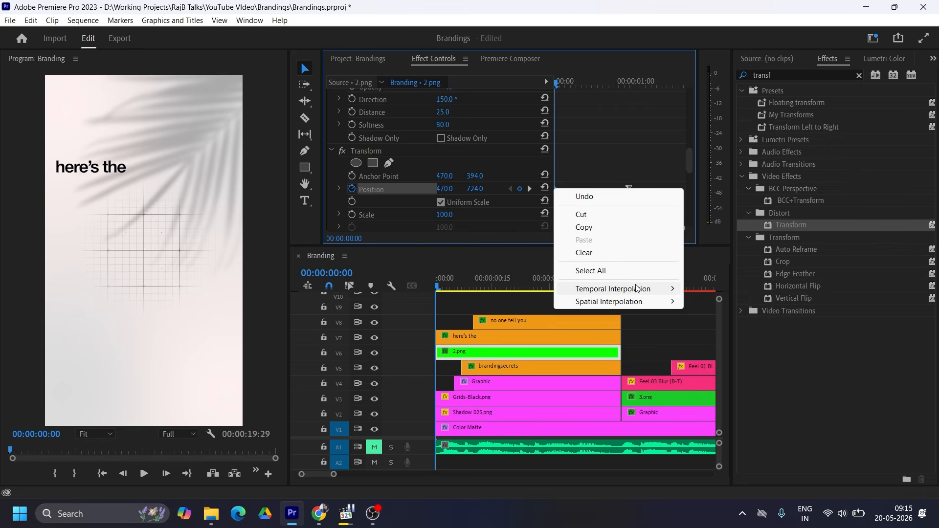
mouse_move(638, 289)
left_click(720, 370)
- Reshape the megaphone's position velocity curve for a fast start and gradual slowdown, and preview the motion up to 00:00:01:00
scroll(512, 151, "down", 2)
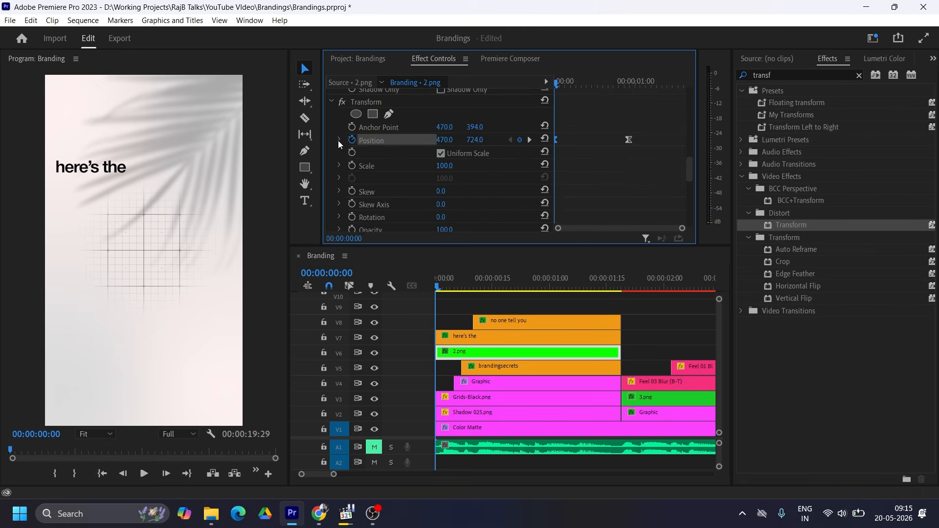
left_click(339, 140)
scroll(594, 178, "down", 1)
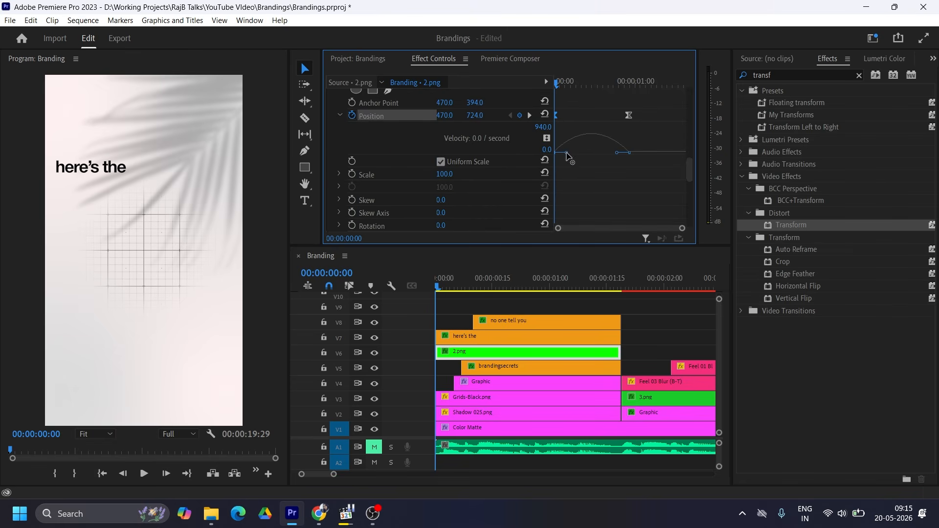
left_click_drag(566, 152, 543, 157)
left_click_drag(619, 155, 596, 153)
left_click_drag(437, 287, 553, 285)
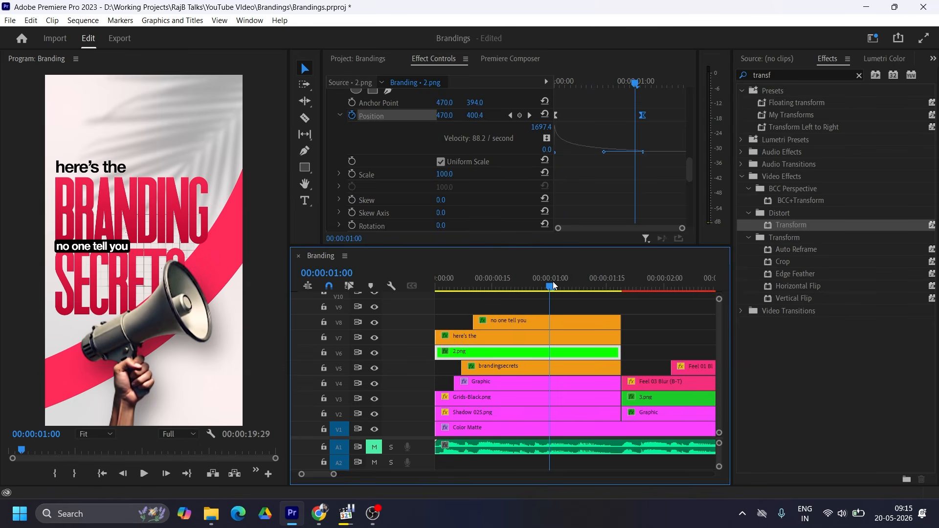
- Apply the Linear Wipe effect to the red curved Graphic clip on V4
left_click(782, 73)
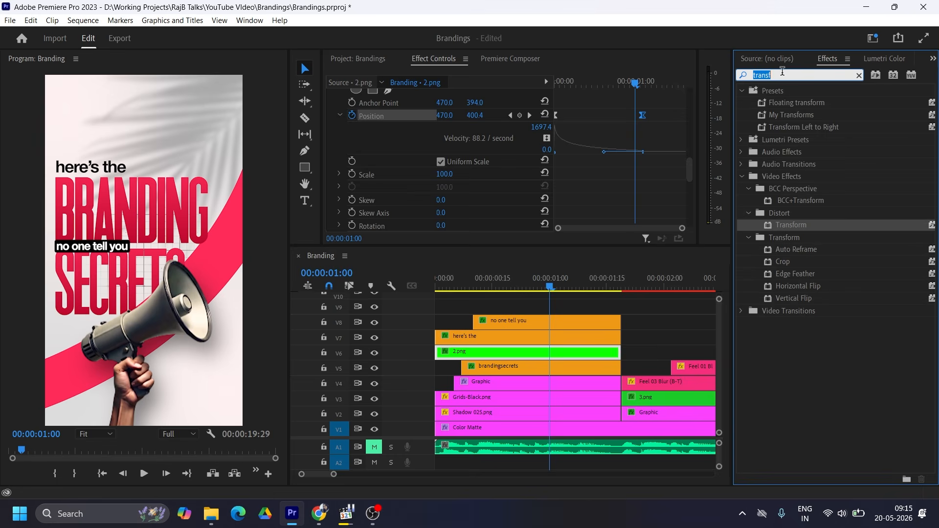
type("linear")
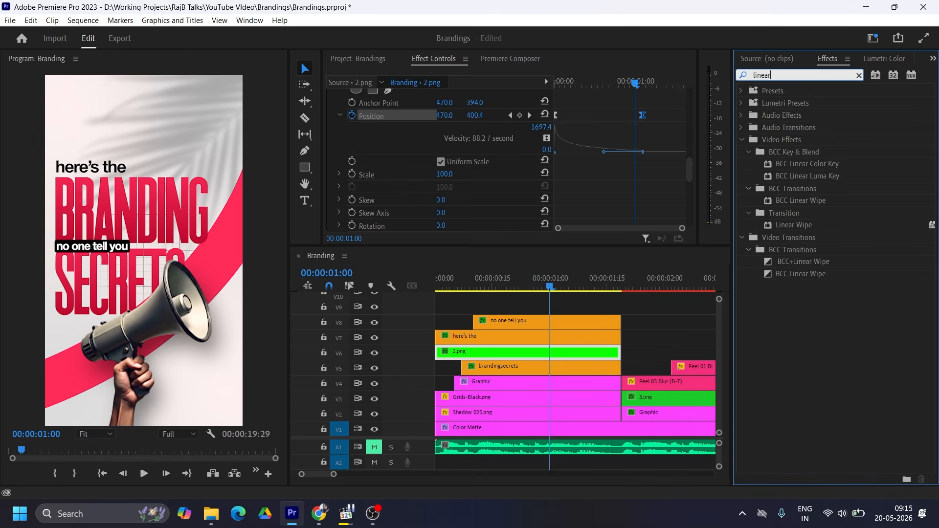
left_click_drag(783, 227, 460, 384)
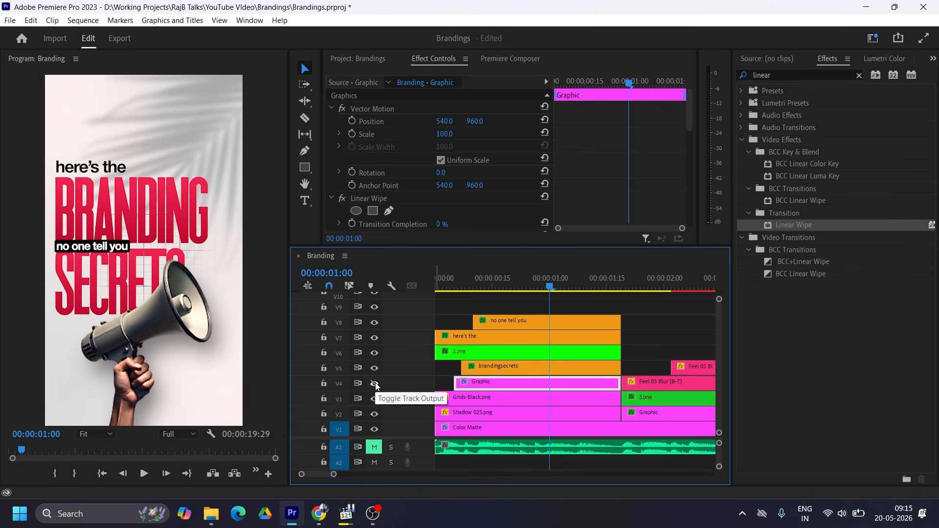
- Keyframe the first Linear Wipe's Transition Completion on the red shape at 0% at 00:00:01:00 and 100% at 00:00:00:05
scroll(613, 181, "down", 5)
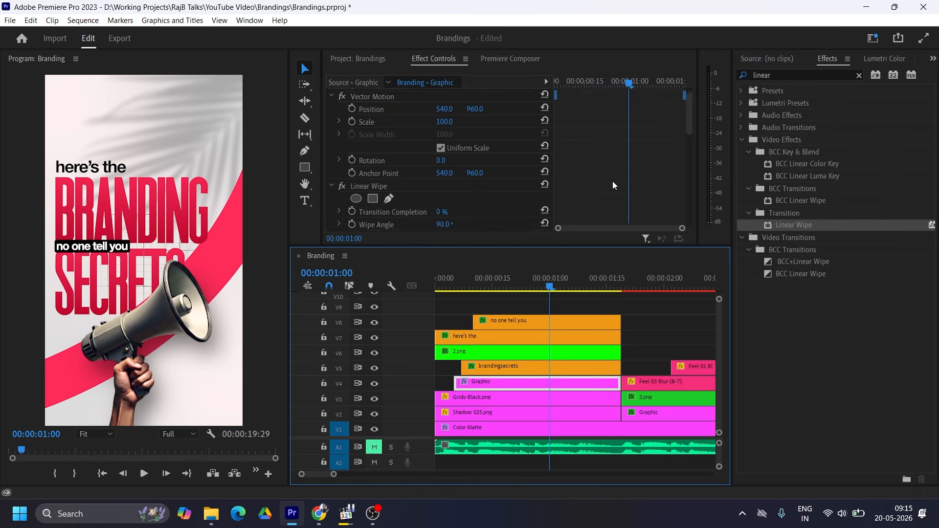
scroll(613, 189, "up", 3)
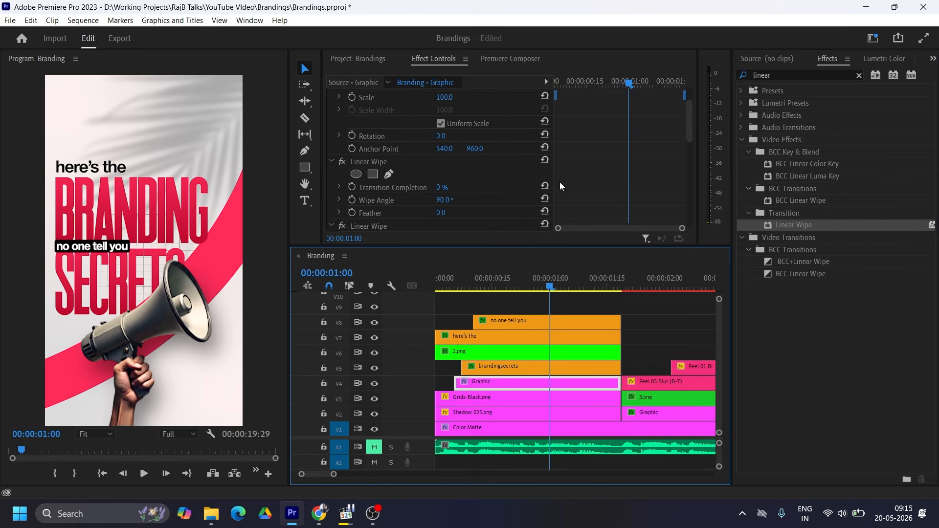
left_click(353, 186)
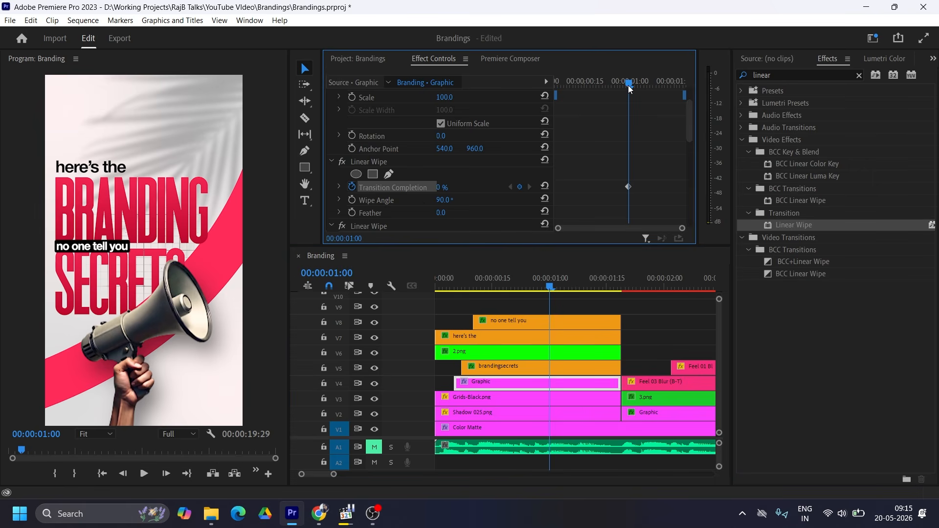
left_click_drag(629, 87, 555, 88)
left_click_drag(441, 188, 489, 189)
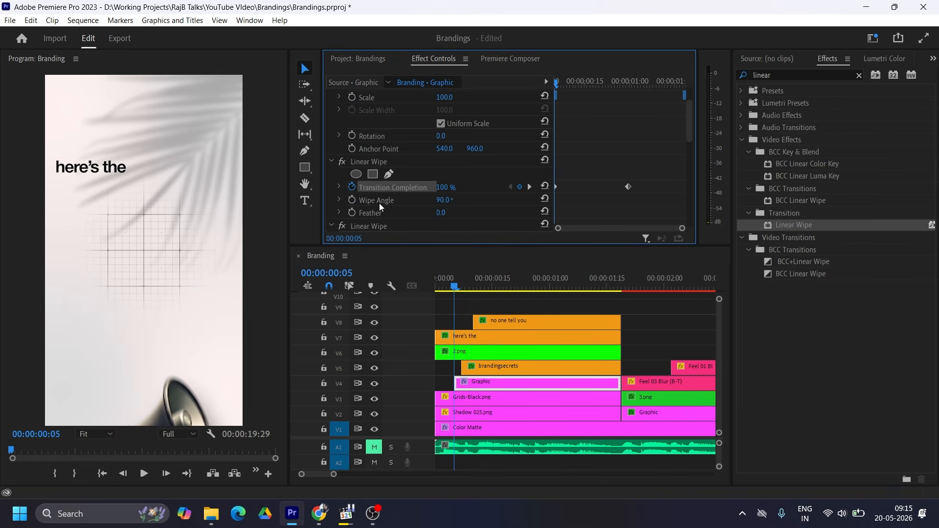
- Set the Wipe Angle of the red shape's first Linear Wipe to -90°
left_click(442, 201)
type("-90")
key("Return")
- Apply Ease In to the ending Transition Completion keyframe and Ease Out to the starting one, and reveal the property's graph
right_click(628, 187)
left_click(675, 355)
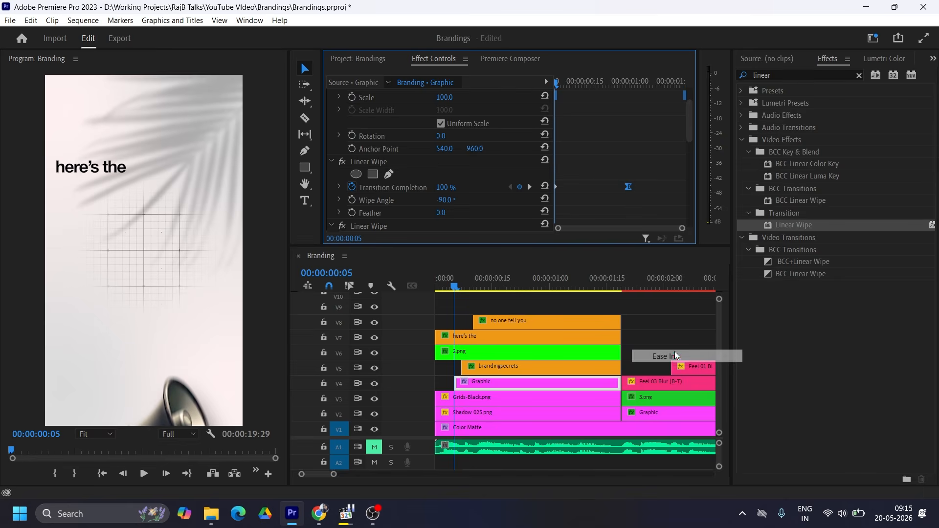
right_click(557, 186)
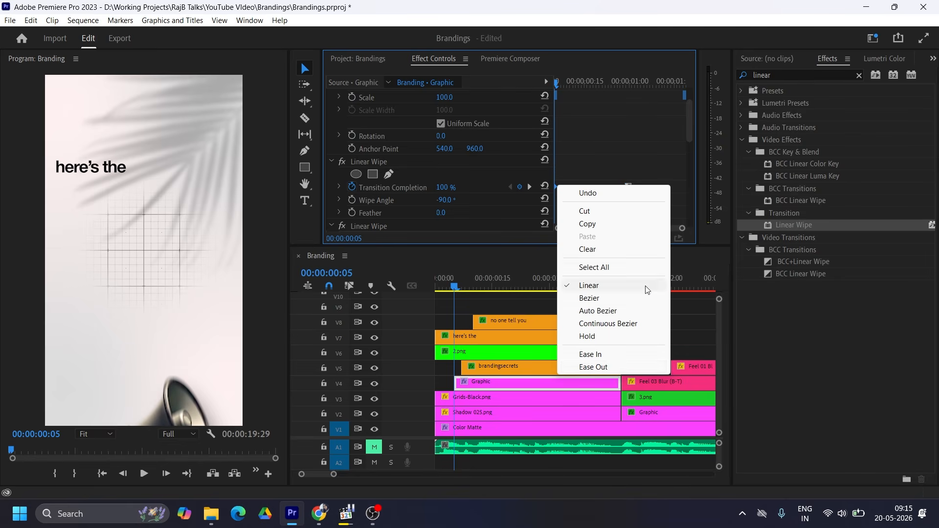
left_click(609, 367)
left_click(339, 188)
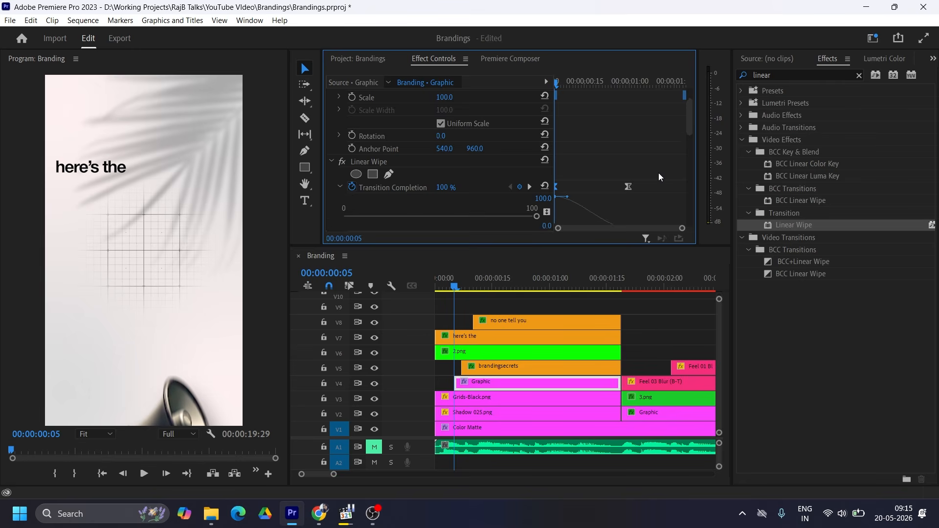
- Reshape the red shape's Transition Completion velocity curve into a fast start and a long, gradual finish, and preview the wipe
scroll(659, 172, "down", 4)
left_click_drag(567, 138, 542, 139)
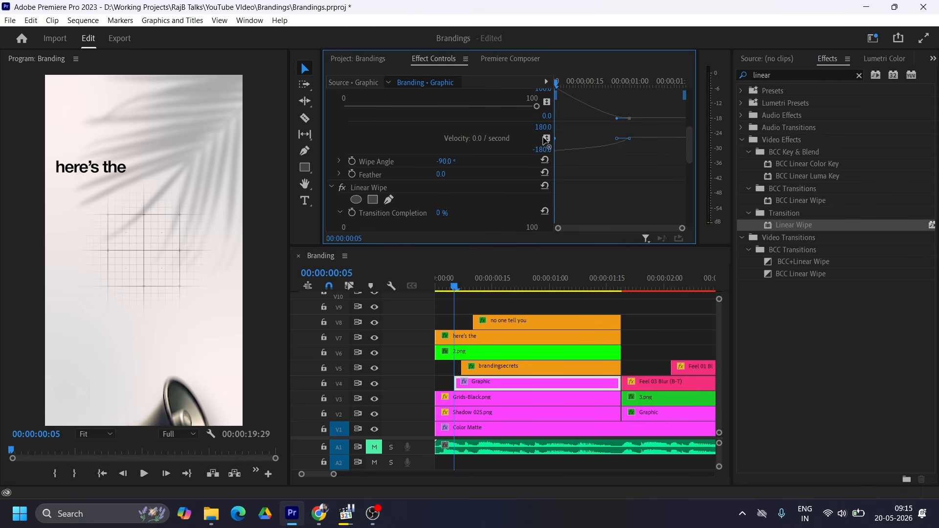
left_click_drag(616, 139, 594, 140)
scroll(622, 173, "up", 2)
left_click_drag(567, 84, 624, 87)
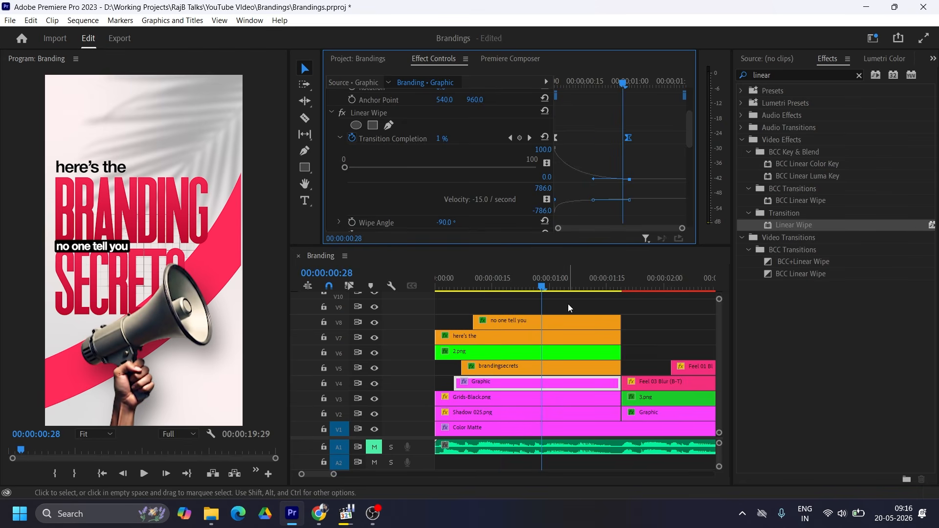
- Apply the Text Blur 01(L-R) preset to the "here's the" title on V7 and preview its animation
left_click(859, 75)
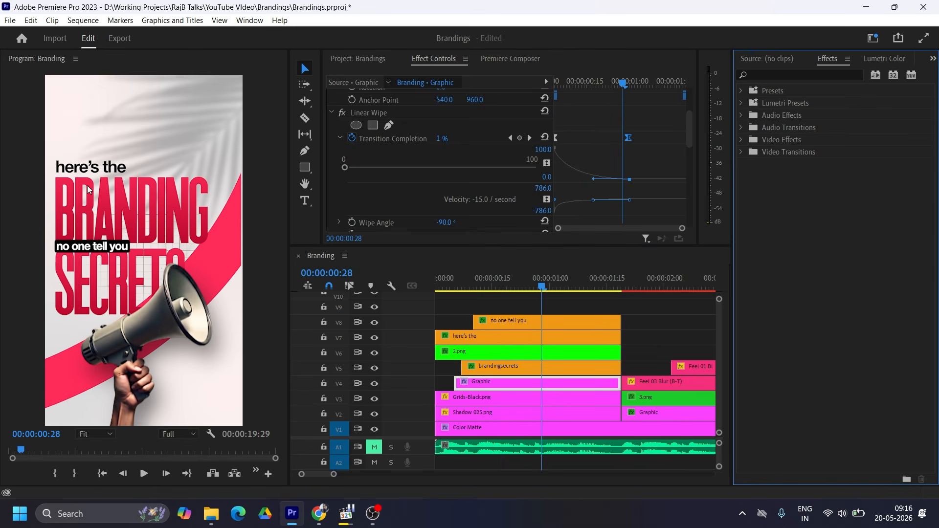
left_click(742, 91)
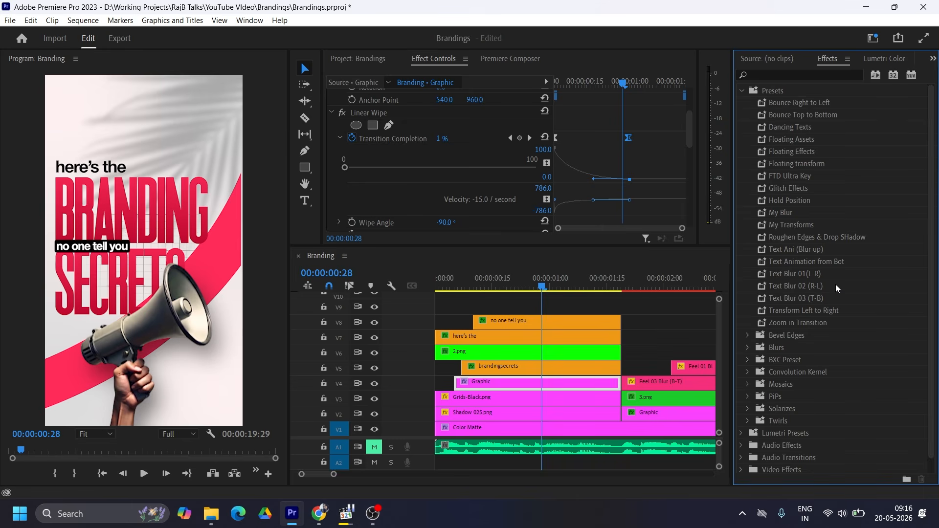
left_click_drag(785, 274, 456, 337)
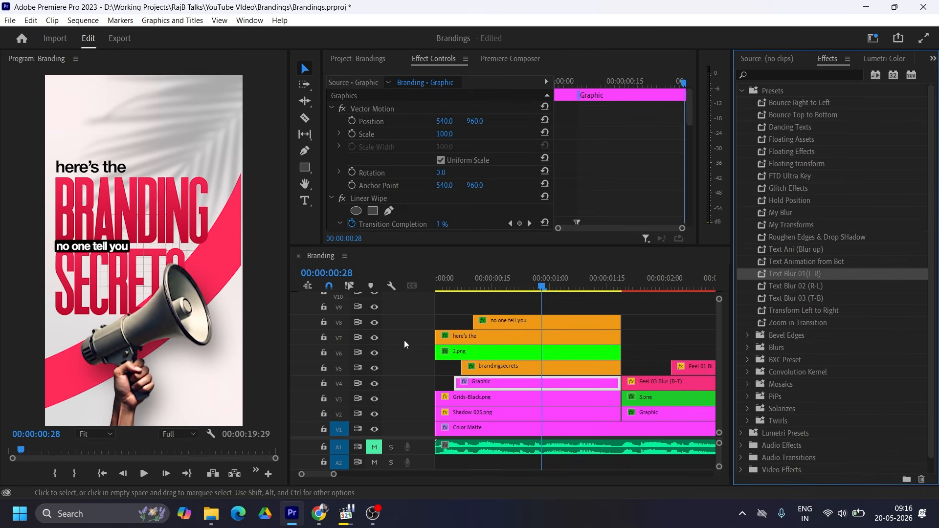
left_click(375, 337)
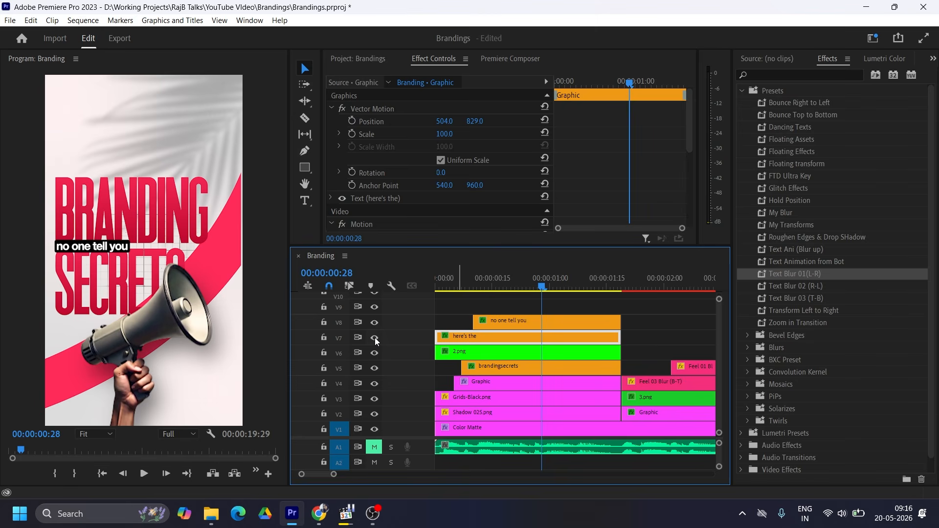
left_click(375, 338)
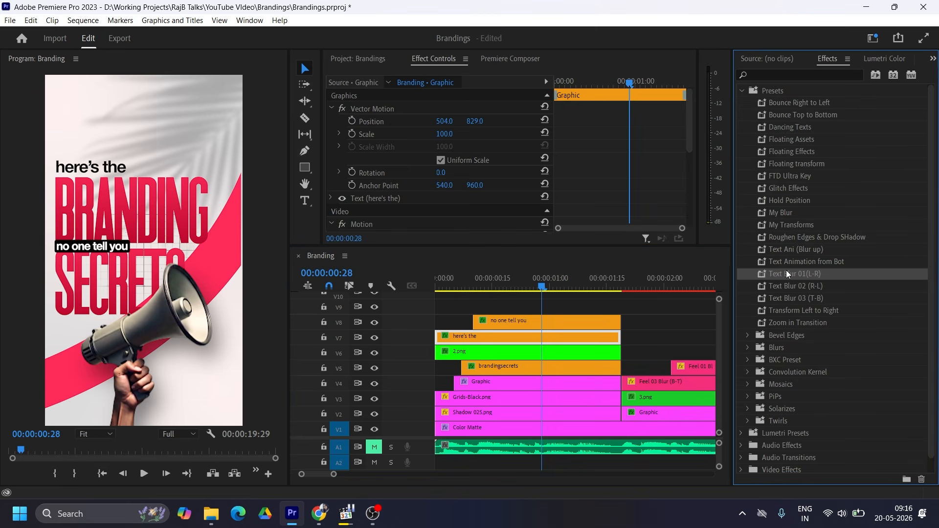
left_click_drag(786, 270, 450, 292)
left_click_drag(464, 288, 495, 289)
- Apply the Text Animation from Bot preset to the brandingsecrets title on V5 and preview it
left_click(506, 322)
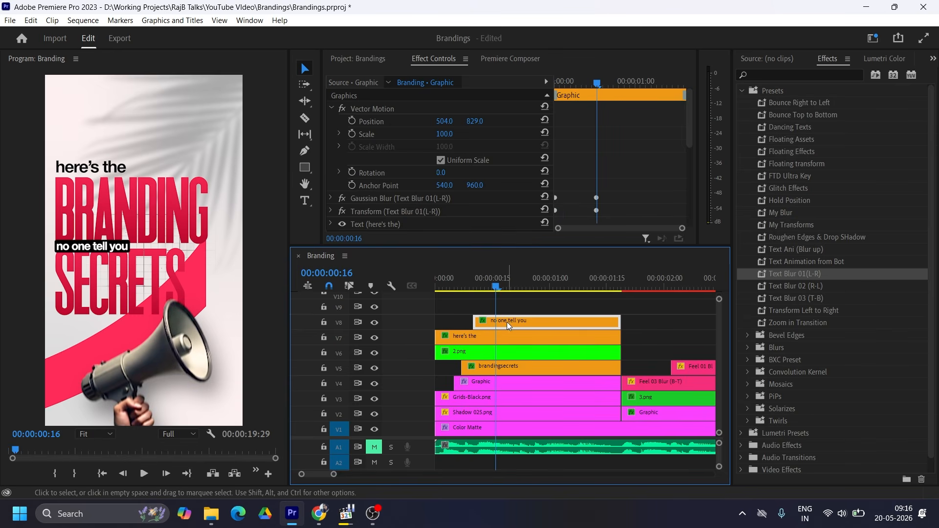
left_click(508, 370)
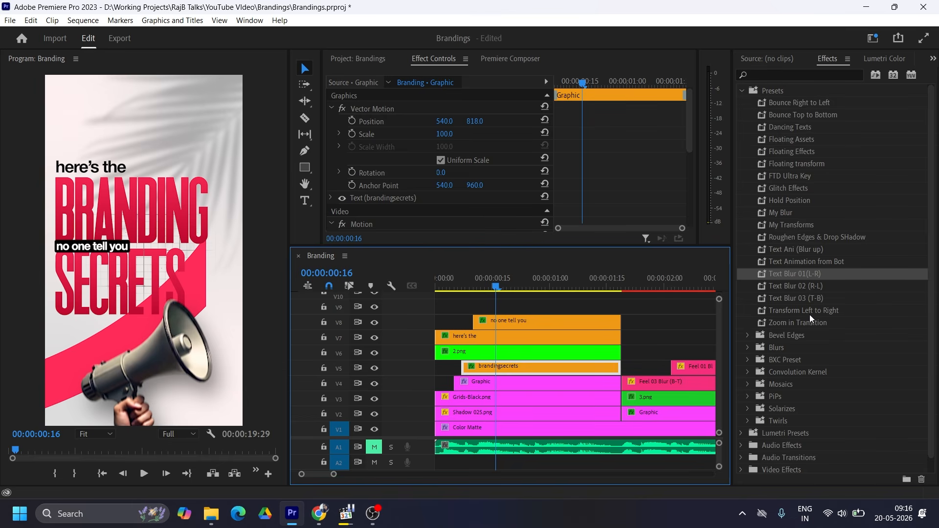
left_click_drag(808, 258, 496, 368)
mouse_move(497, 285)
left_mouse_down()
mouse_move(461, 285)
mouse_move(512, 286)
left_mouse_up()
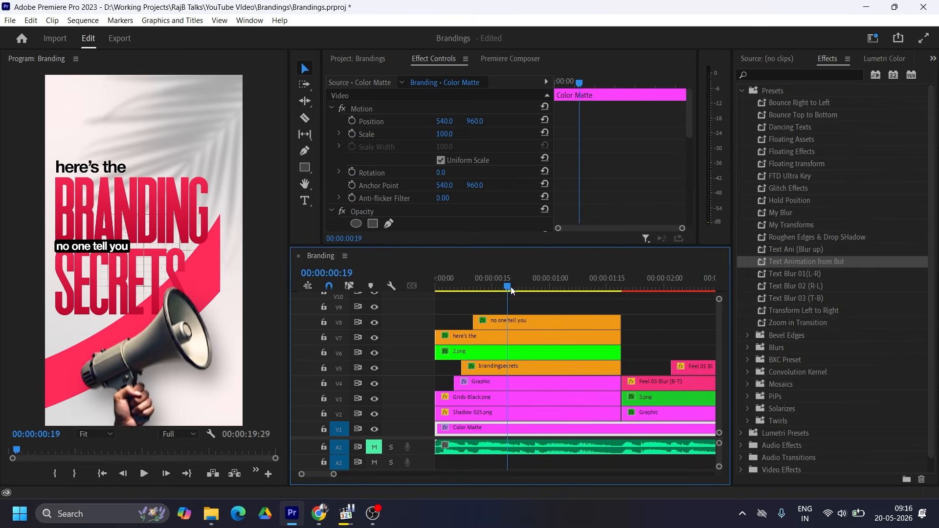
- Apply the Text Blur 01(L-R) preset to the "no one tell you" title on V8 and scrub through the opening scene
left_click(509, 321)
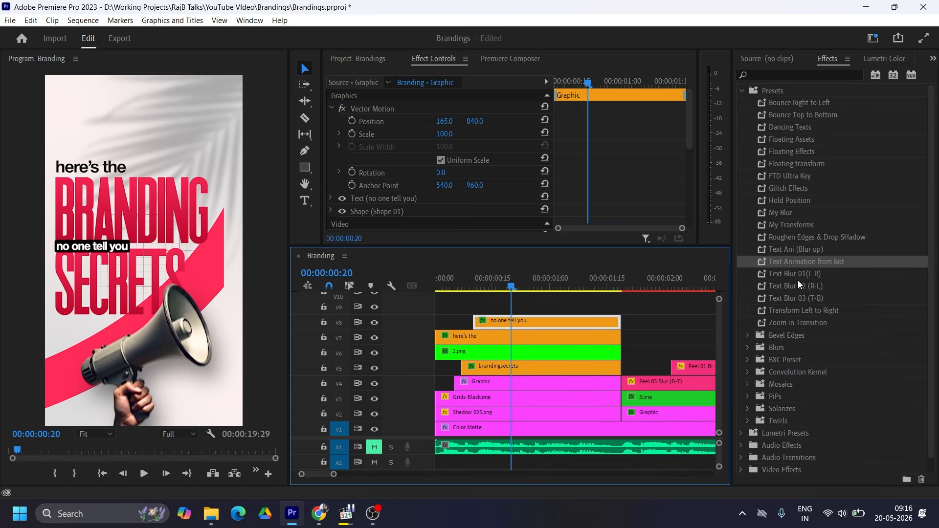
left_click_drag(790, 274, 491, 321)
left_click_drag(459, 287, 609, 293)
- Add another Linear Wipe effect to the pink curved Graphic clip on V2 in the chess scene
key("minus")
left_click(556, 283)
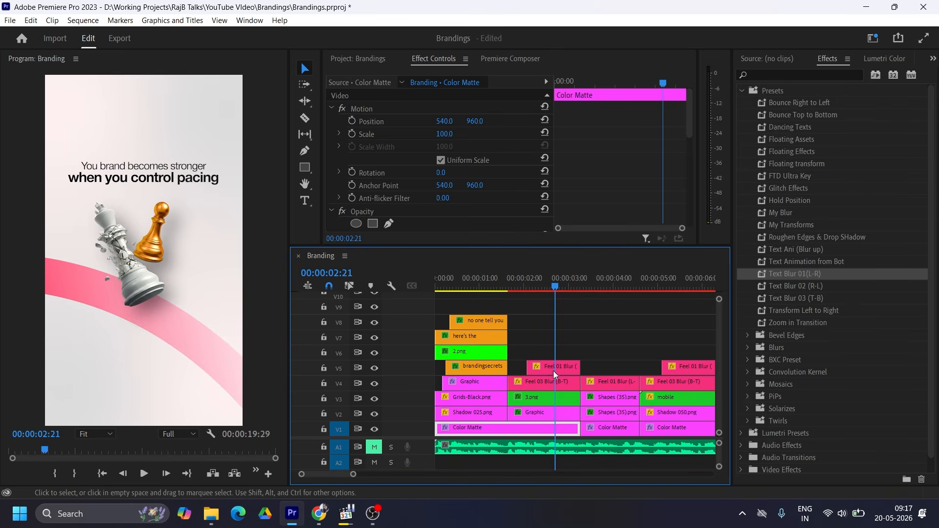
left_click(549, 415)
left_click(769, 74)
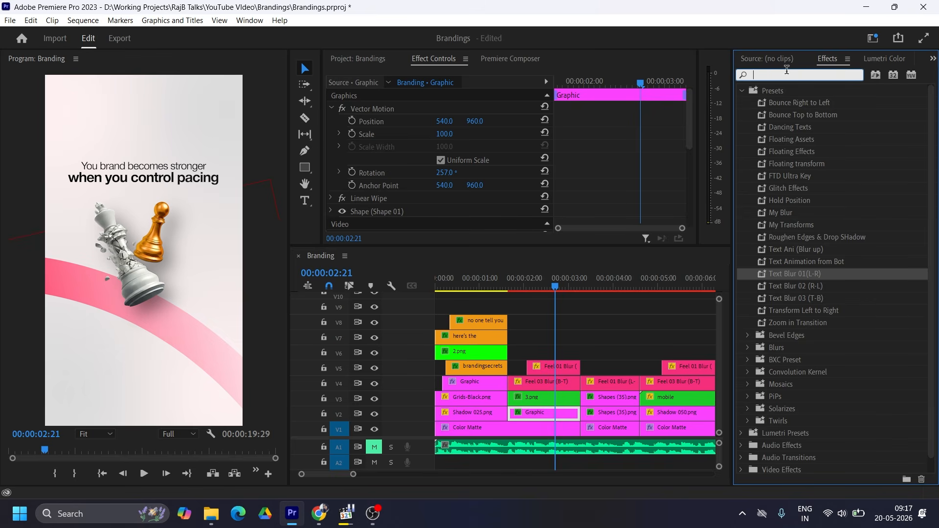
type("linea")
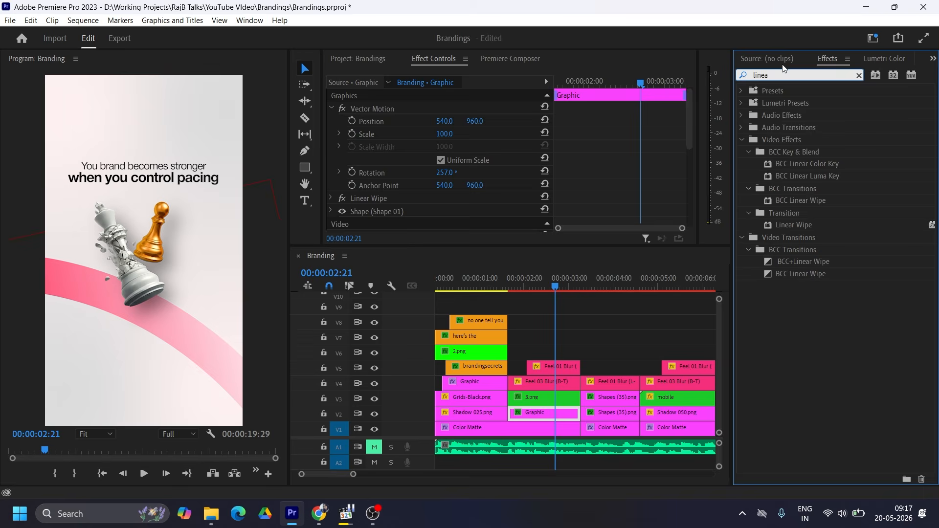
left_click_drag(794, 225, 633, 202)
scroll(632, 200, "down", 5)
scroll(610, 195, "up", 1)
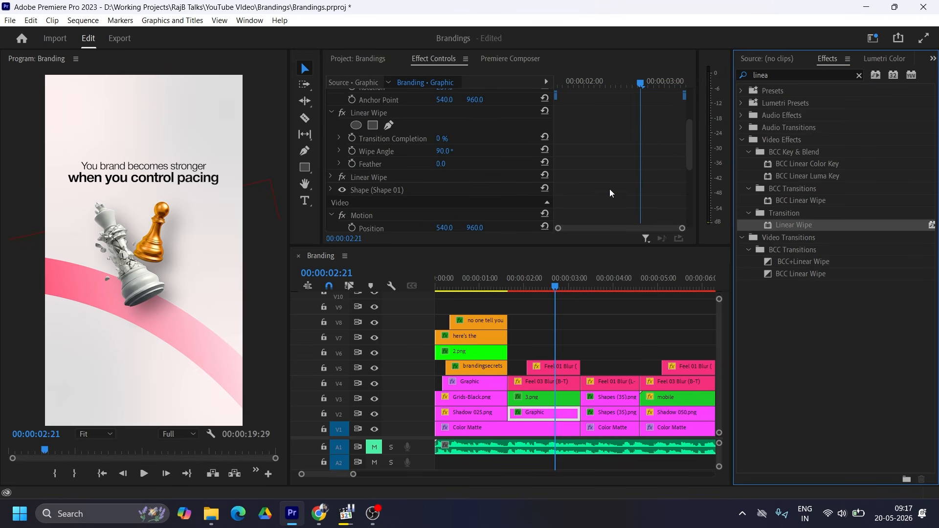
- Keyframe the new wipe's Transition Completion at 0% at 00:00:02:21 and 100% at 00:00:01:19, with a Wipe Angle of -90°
left_click(352, 138)
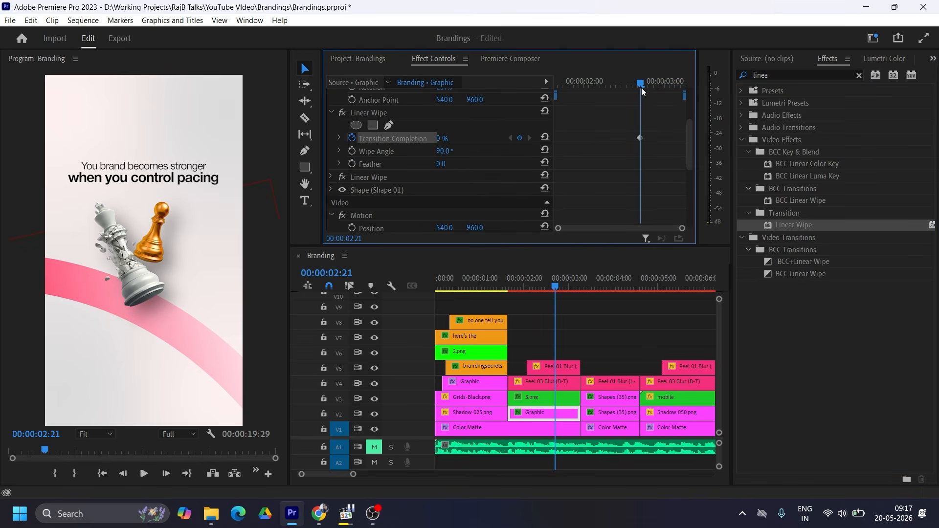
left_click_drag(641, 87, 547, 90)
left_click_drag(445, 139, 499, 139)
left_click(439, 151)
type("-90")
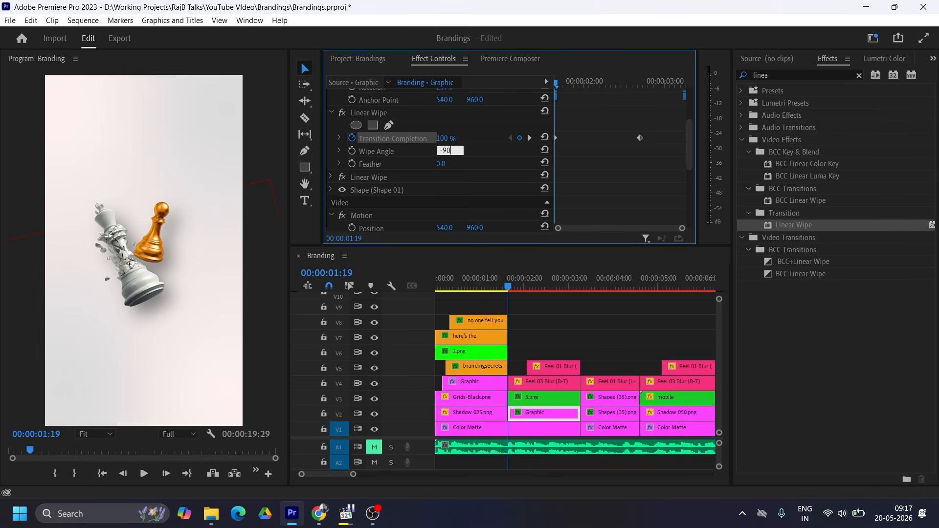
key("Return")
left_click_drag(561, 85, 638, 98)
- Apply Ease In to the pink curve's ending Transition Completion keyframe and Ease Out to the starting one, and show the property's graph
right_click(641, 139)
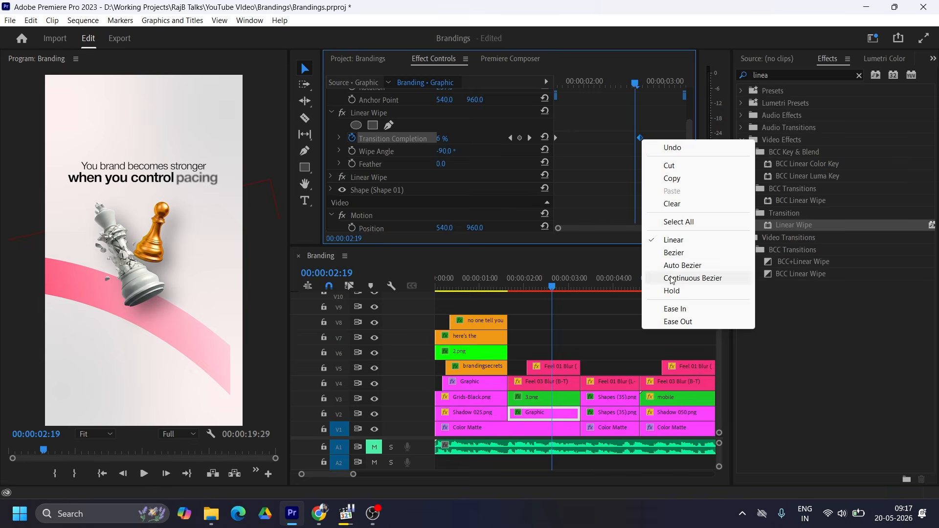
left_click(668, 310)
right_click(556, 138)
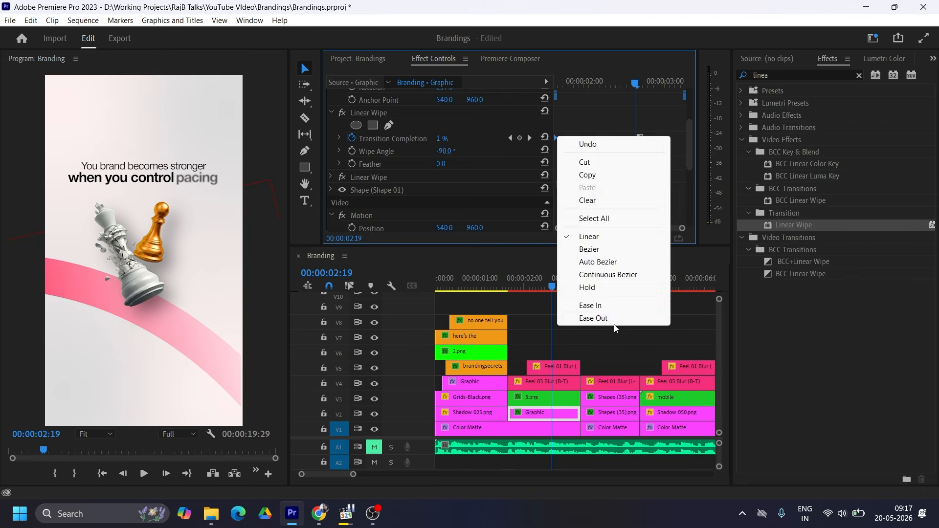
left_click(582, 319)
left_click(340, 139)
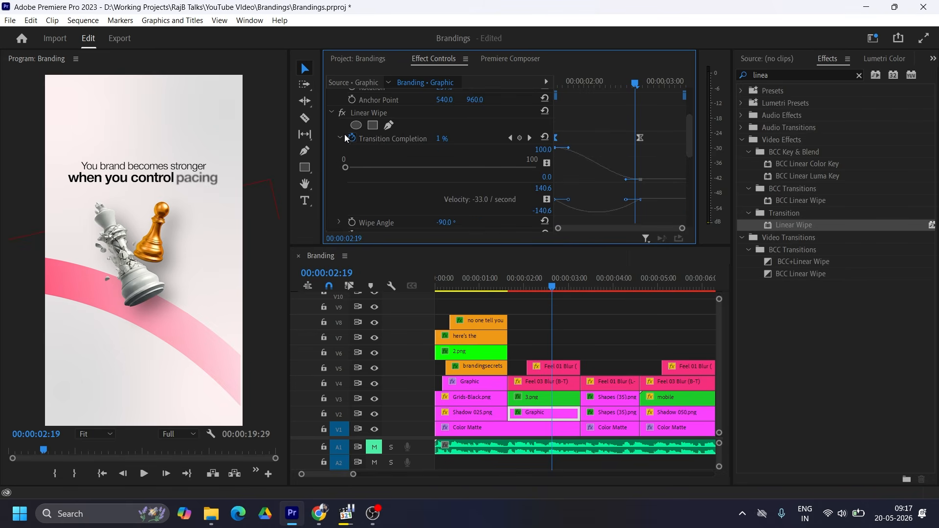
- Reshape the pink curve's wipe velocity for a fast start and slow finish, and move the ending keyframe to 00:00:02:29
scroll(661, 153, "down", 2)
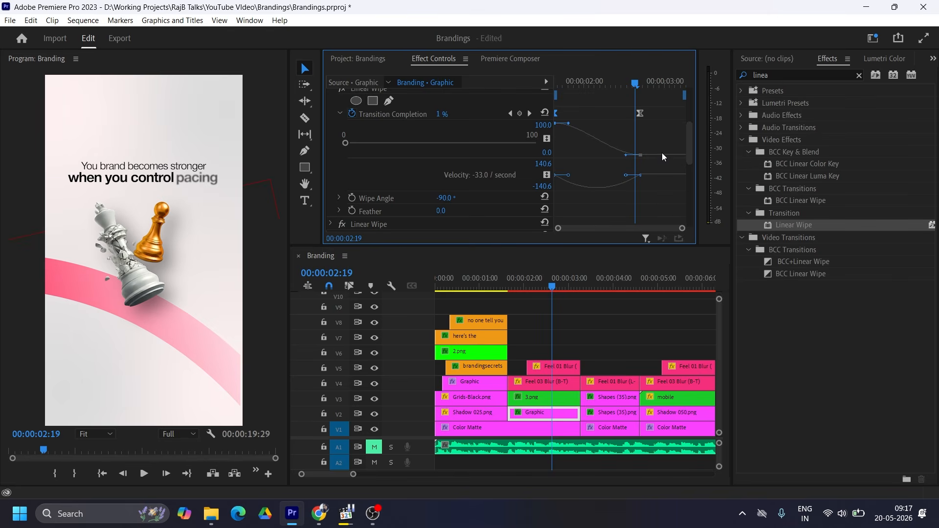
left_click_drag(569, 175, 555, 175)
left_click_drag(626, 175, 602, 175)
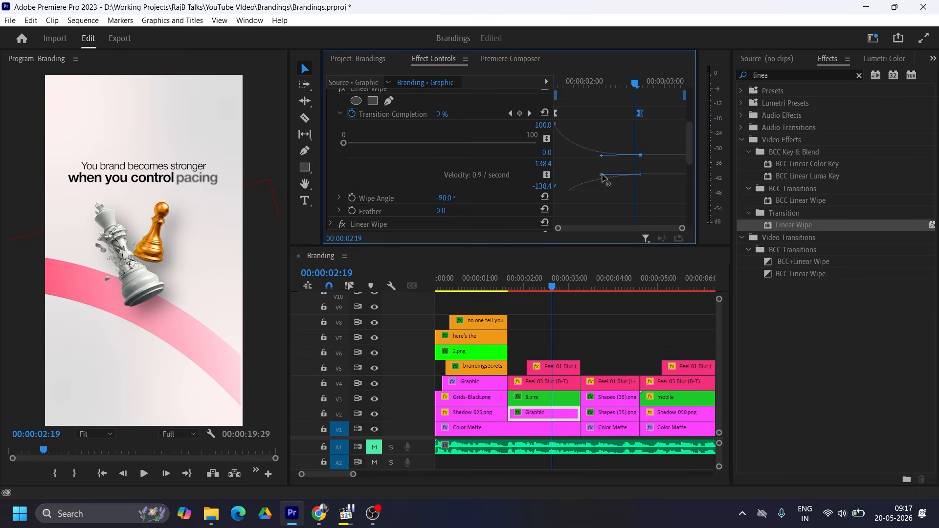
left_click_drag(511, 287, 536, 287)
left_click_drag(639, 113, 663, 119)
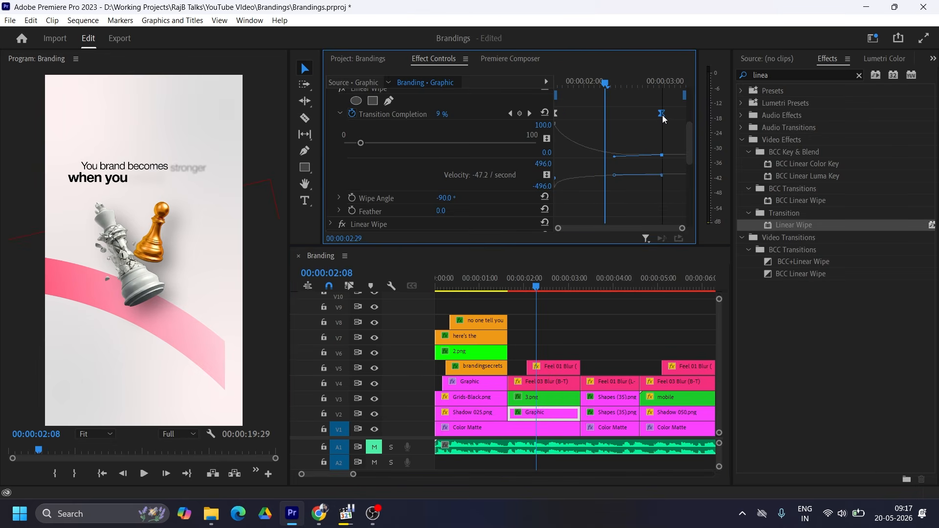
- Apply the Transform effect from the Distort category to the 3.png chess clip on V3
left_click(544, 396)
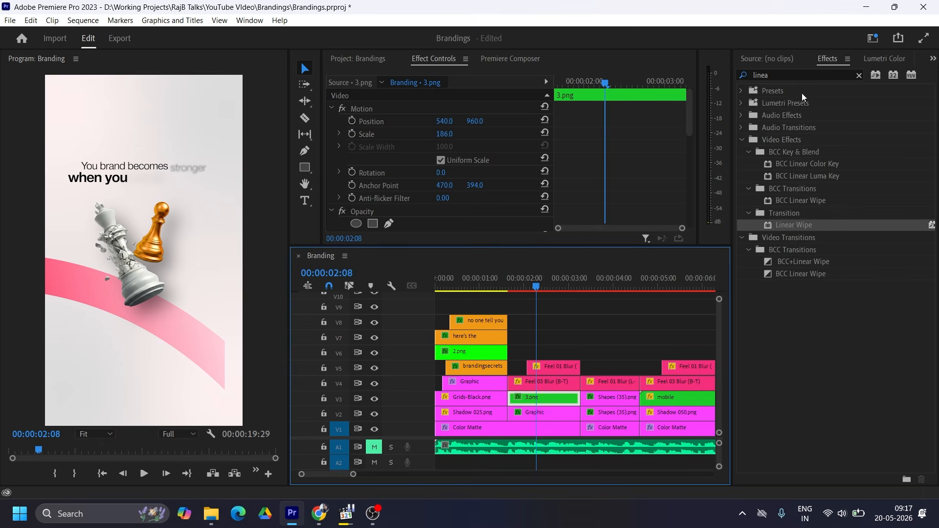
left_click(859, 76)
left_click(787, 73)
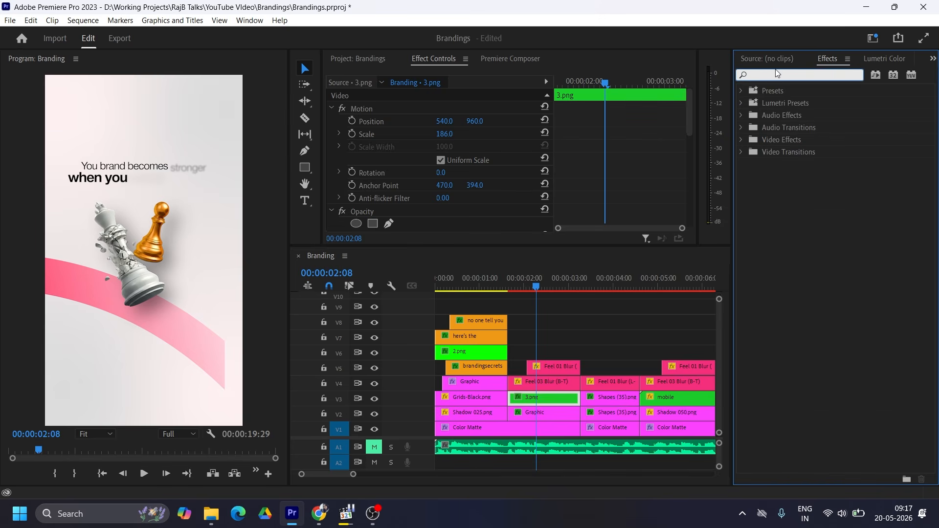
type("transf")
left_click_drag(790, 226, 541, 398)
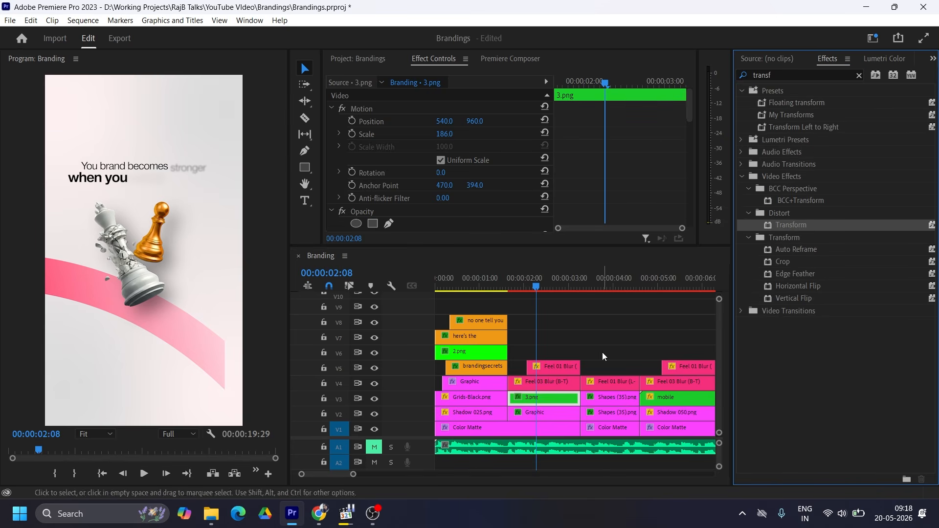
scroll(632, 204, "down", 7)
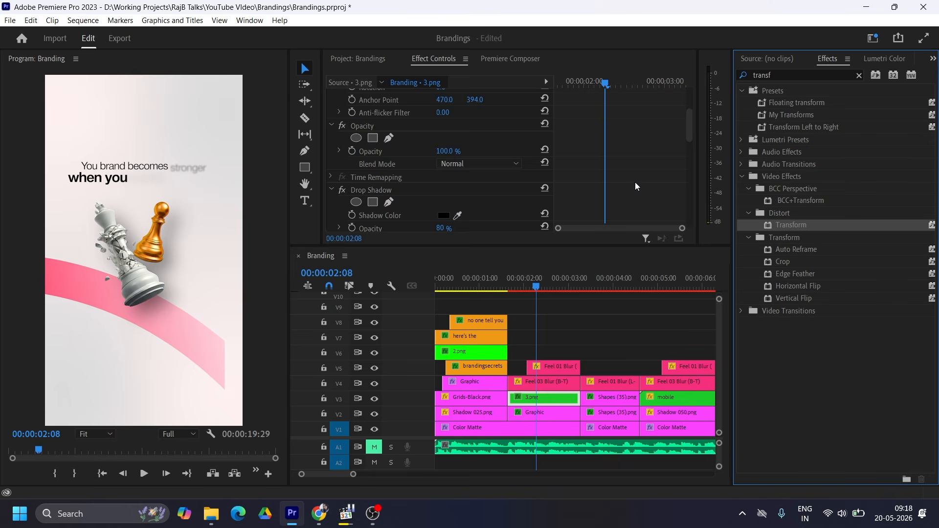
scroll(635, 181, "down", 8)
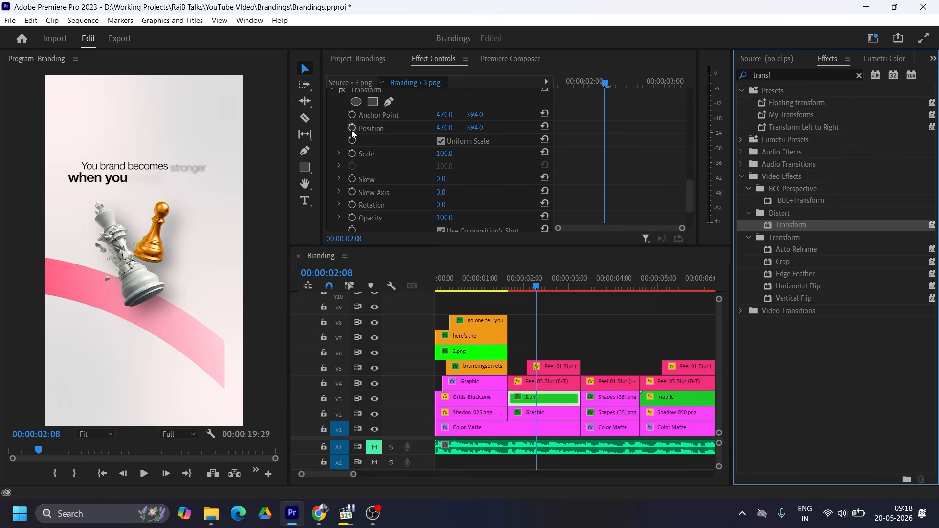
- Keyframe the chess image's Transform Position at 470, 394 at 00:00:02:08 and 470, 439 at 00:00:01:19
left_click(352, 128)
left_click_drag(598, 88, 556, 86)
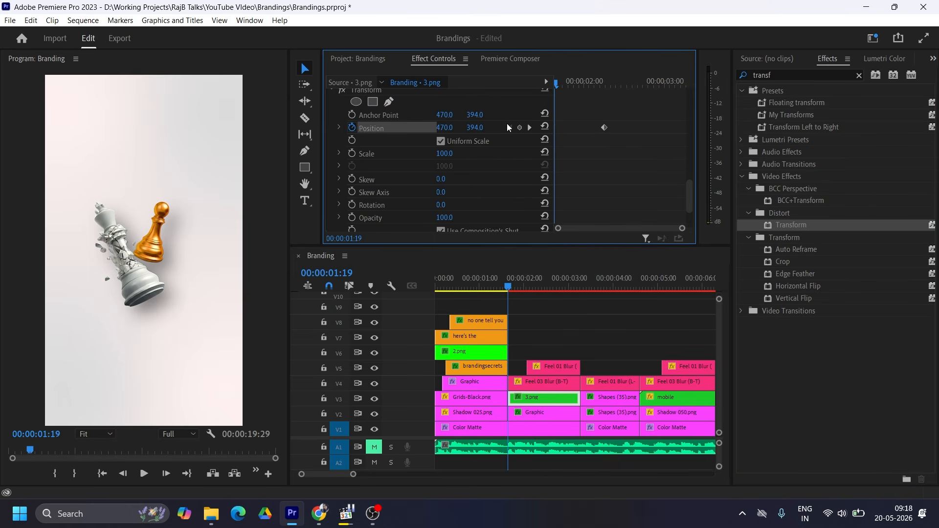
left_click_drag(475, 127, 527, 131)
- Set the ending Position keyframe of the chess image to Ease In and the starting one to Ease Out
right_click(604, 128)
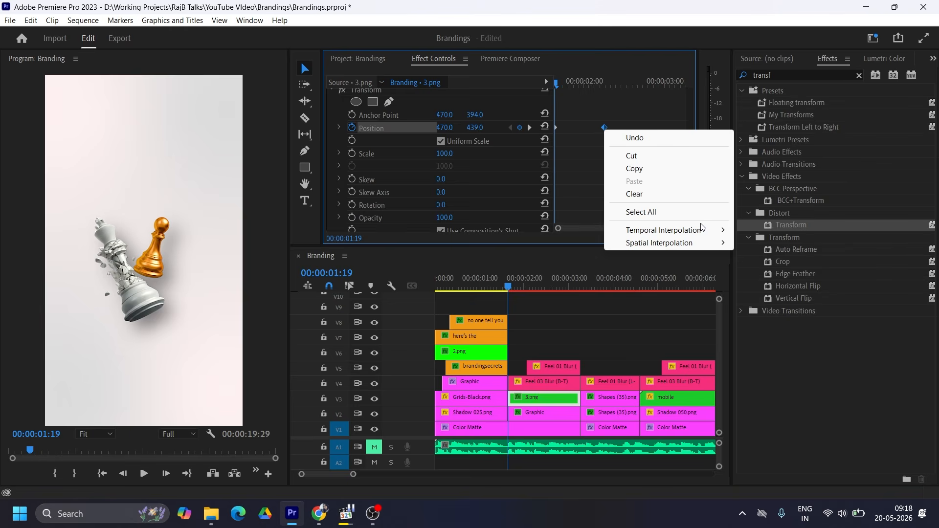
mouse_move(704, 230)
left_click(793, 300)
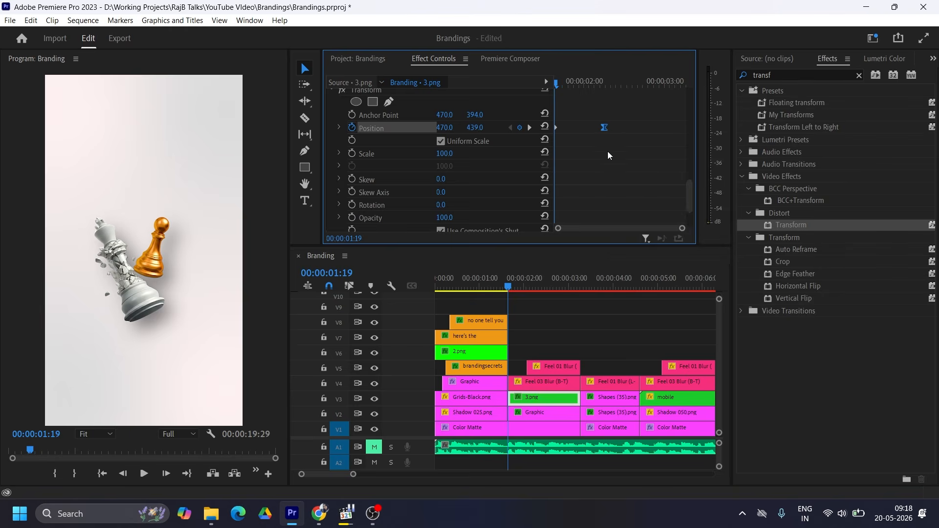
right_click(556, 126)
mouse_move(628, 224)
left_click(718, 309)
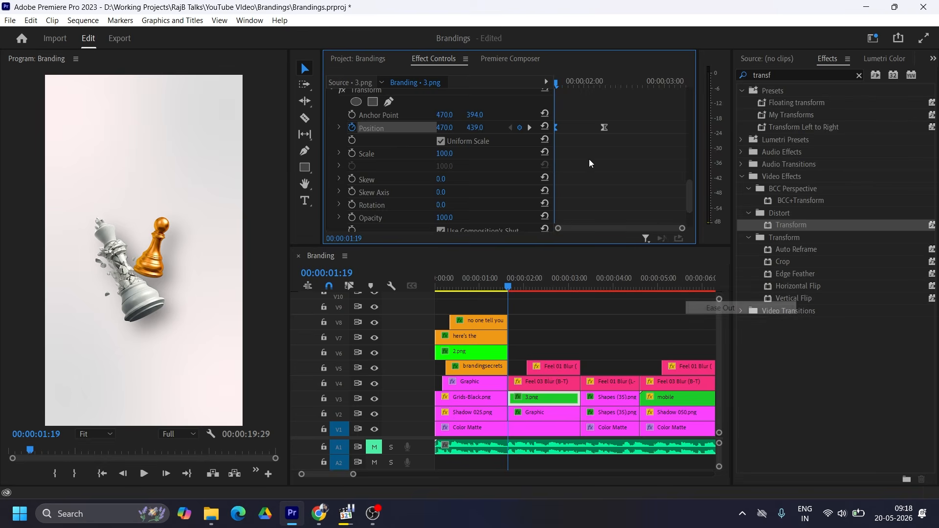
- Reshape the chess image's Position velocity curve for a fast start and gradual stop, and play back the scene
left_click(338, 128)
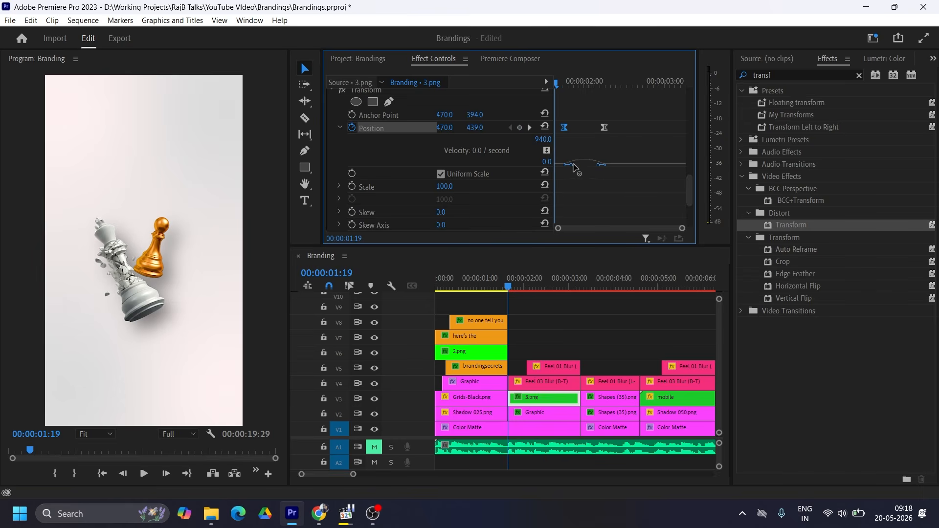
left_click_drag(573, 167, 588, 168)
key("space")
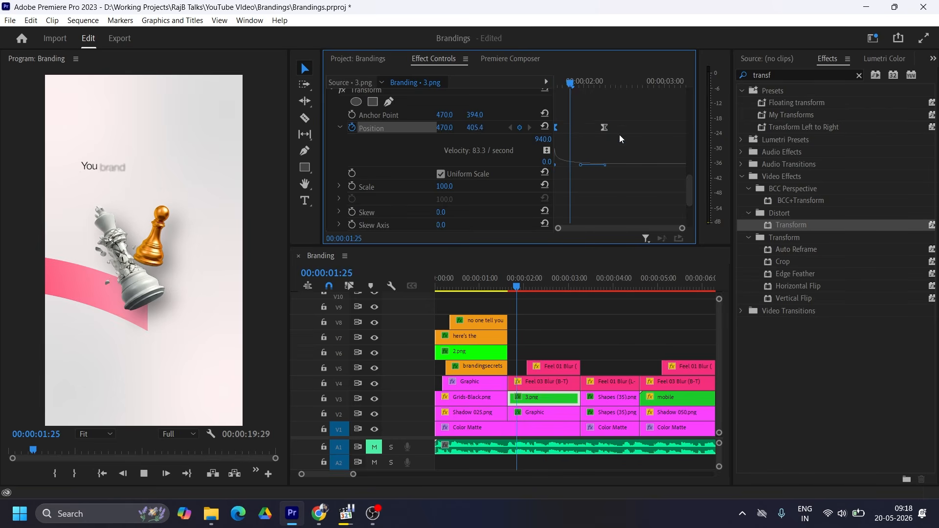
left_click_drag(701, 280, 613, 358)
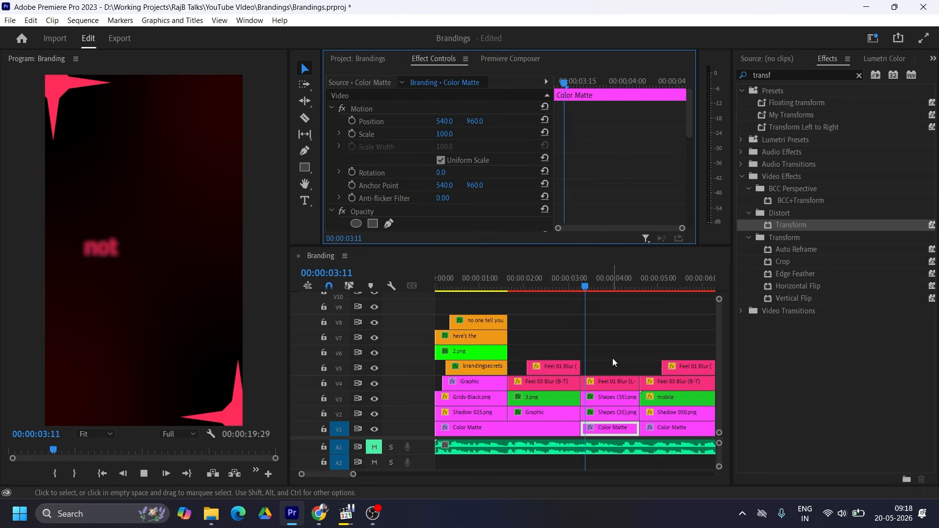
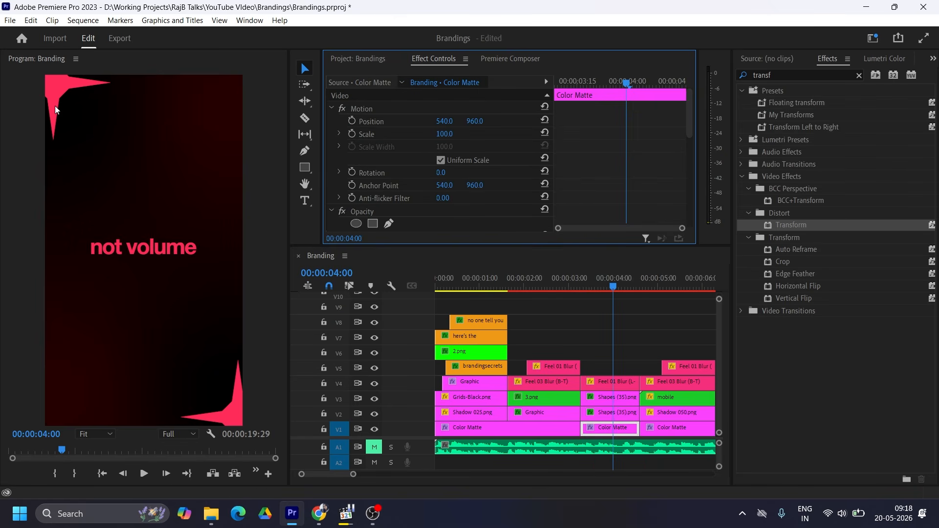
- Keyframe the Rotation of the V3 Shapes (35).png clip at 0 at 00:00:04:00 and 30° at 00:00:03:08
left_click(615, 402)
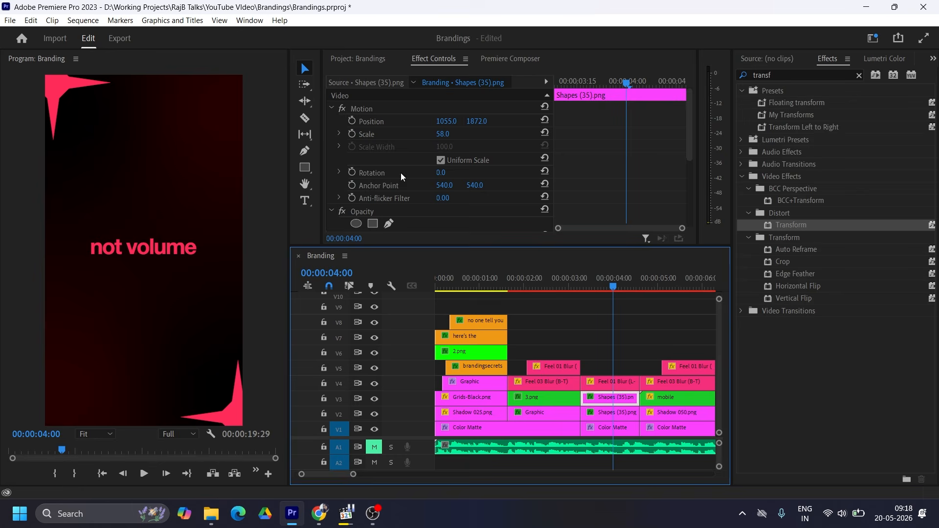
left_click(351, 172)
left_click_drag(629, 86, 555, 83)
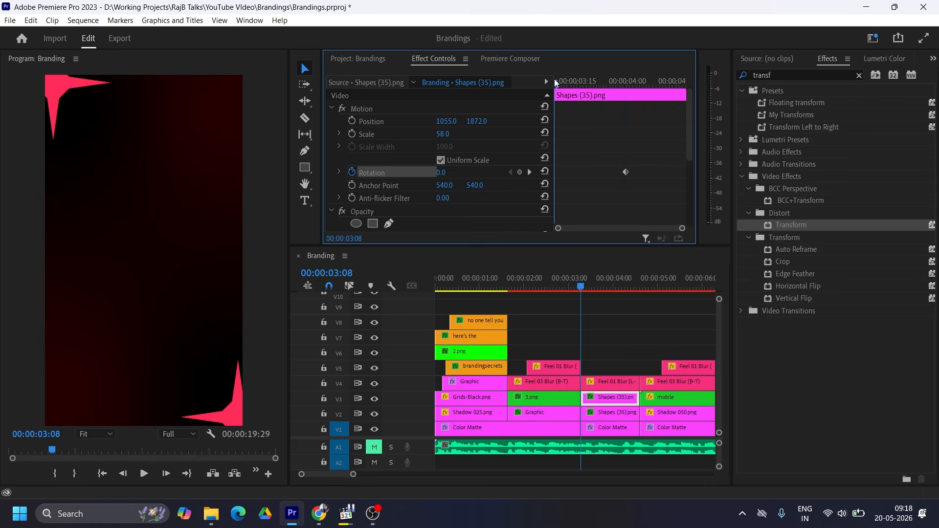
left_click_drag(439, 172, 442, 171)
left_click(440, 171)
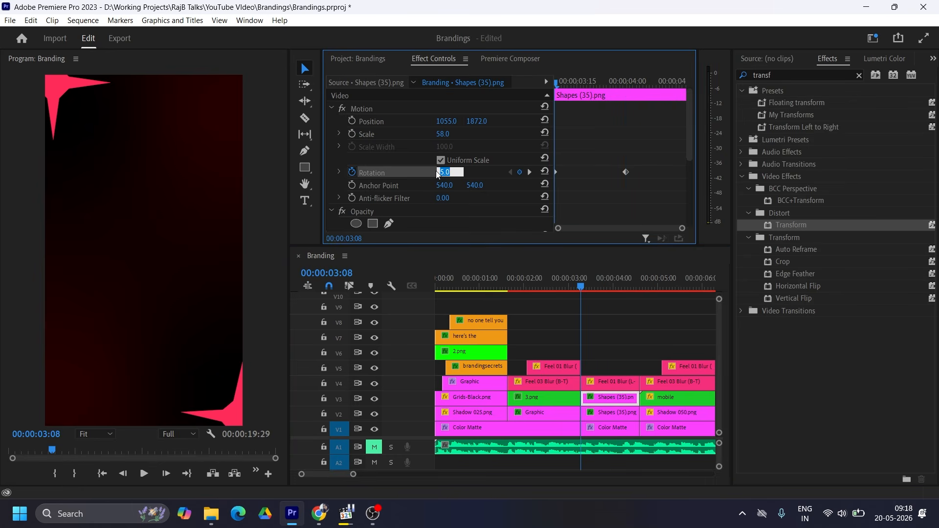
type("30")
key("Return")
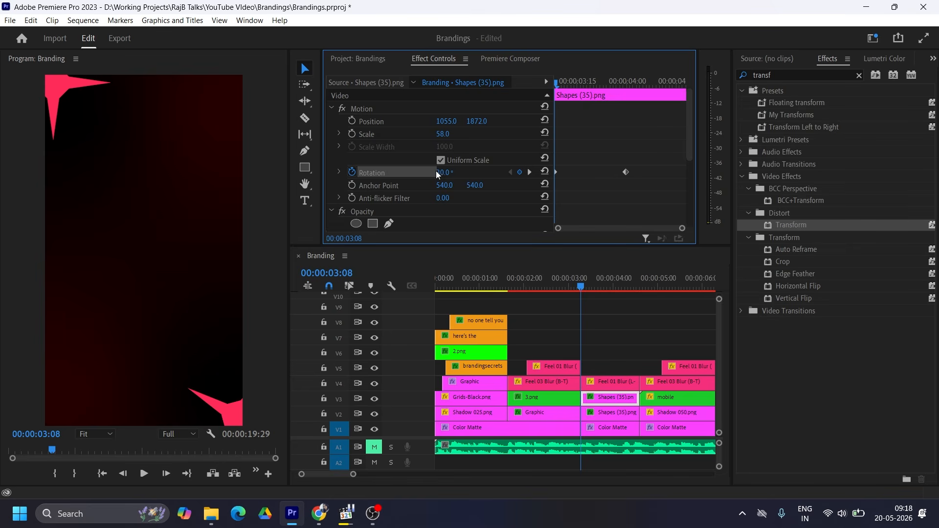
- Keyframe the V2 Shapes (35).png clip's Rotation from 30° at 00:00:03:08 to 0 at its end, and play back the scene
left_click(612, 412)
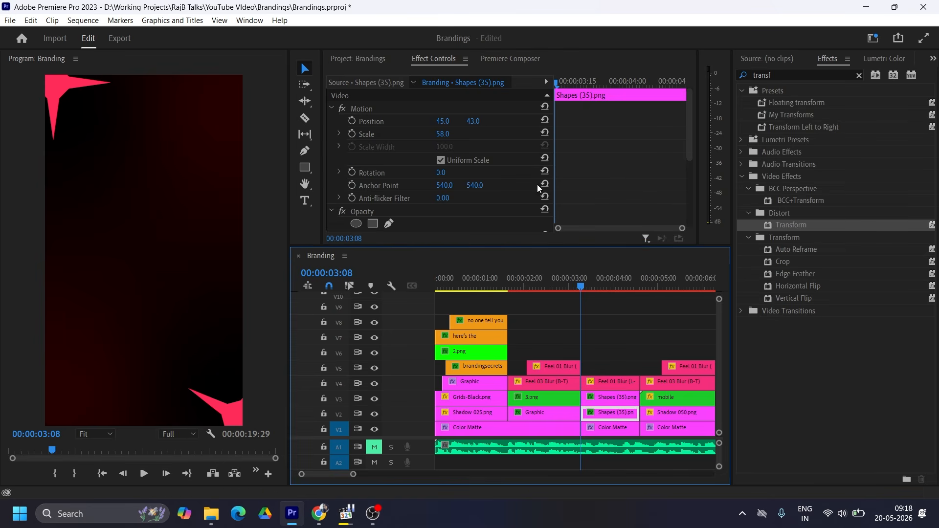
left_click(351, 172)
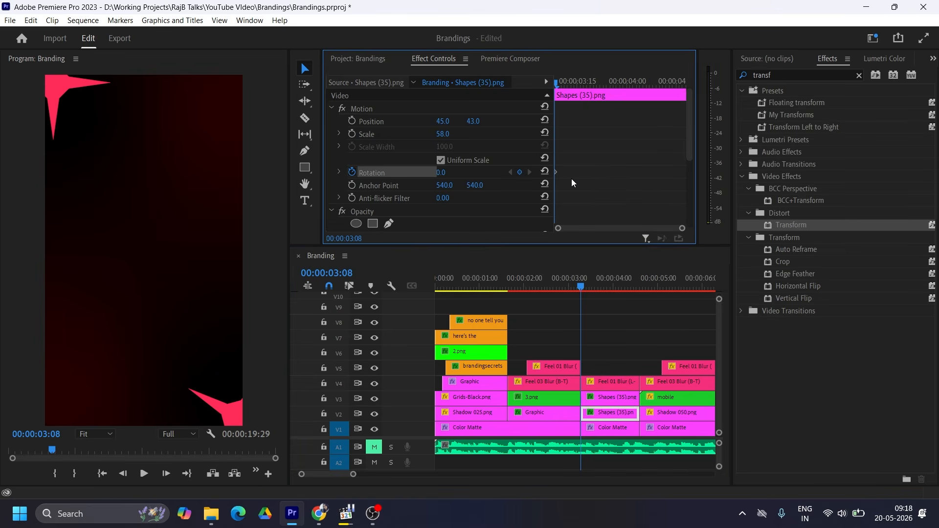
left_click(444, 172)
type("30")
key("Return")
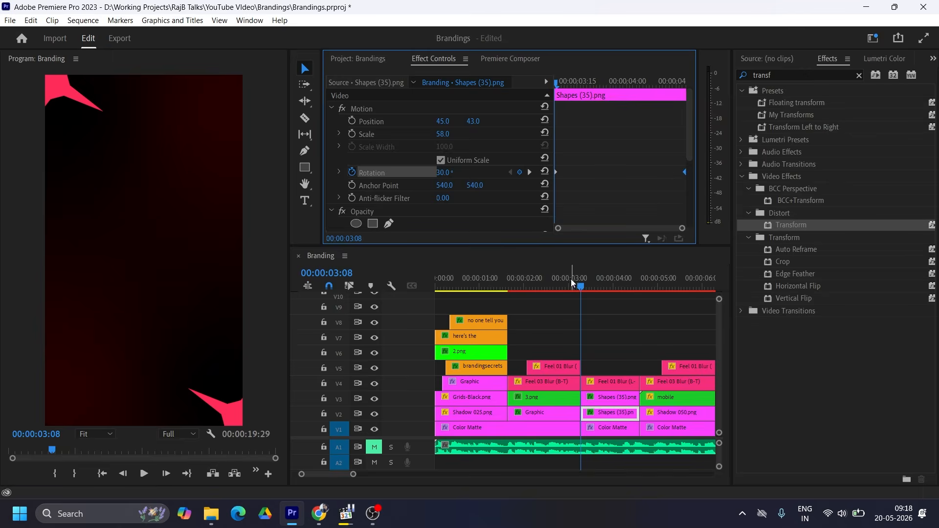
left_click(572, 282)
key("space")
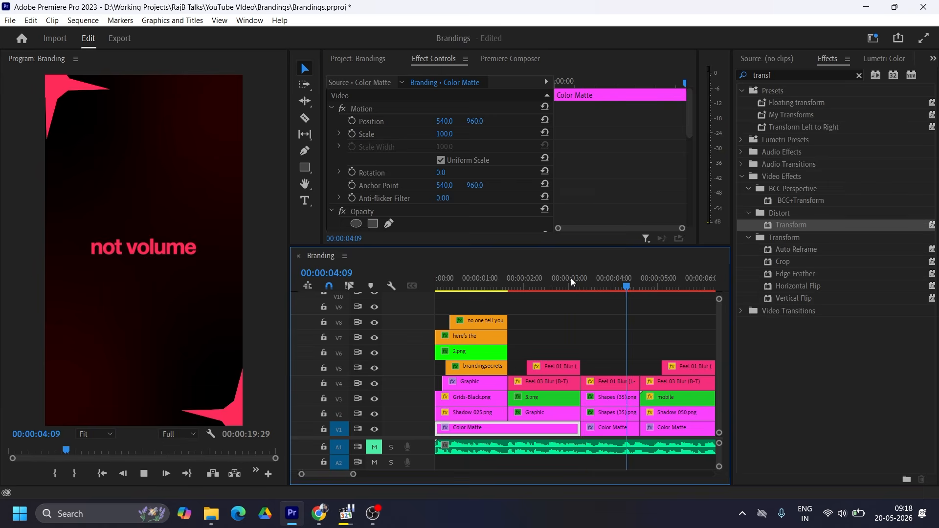
key("space")
key("Right")
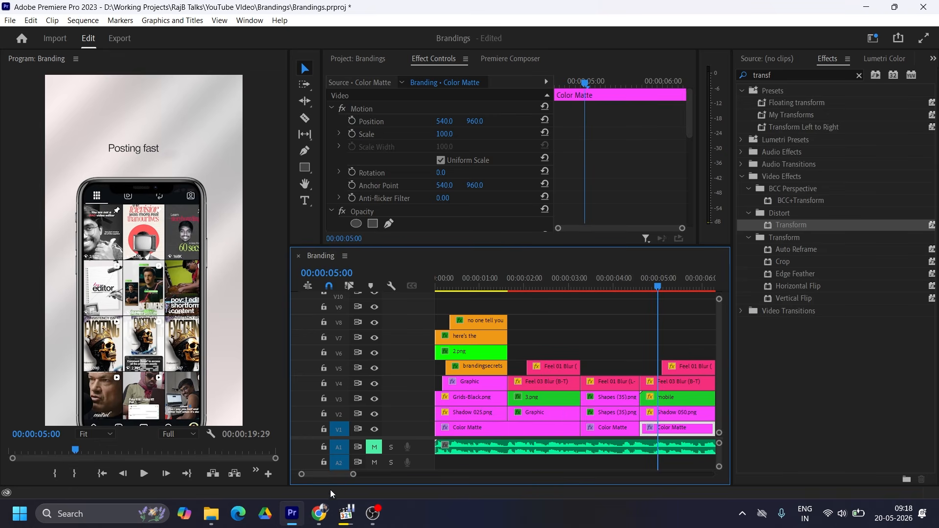
- Apply the Distort Transform effect to the first mobile clip on V3, in the "Posting fast" scene
scroll(331, 473, "down", 5)
scroll(333, 474, "up", 2)
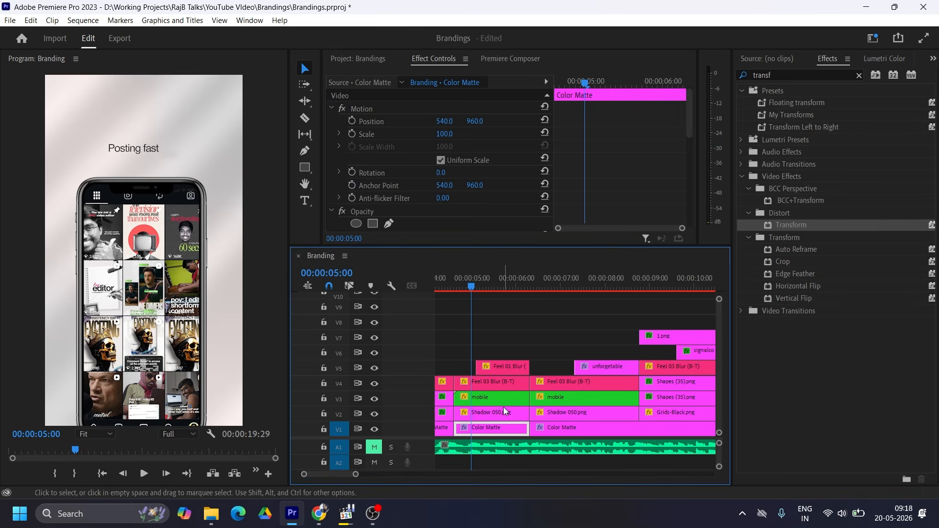
scroll(356, 477, "down", 3)
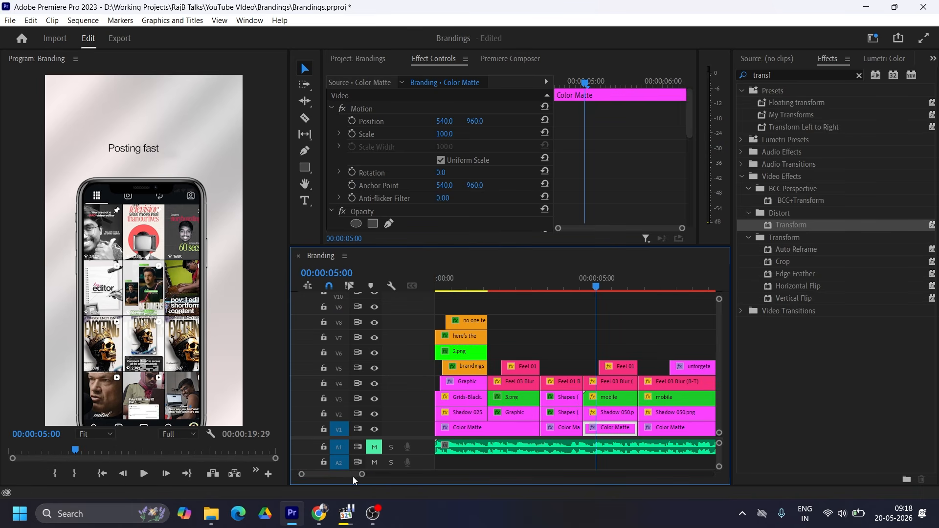
left_click(624, 396)
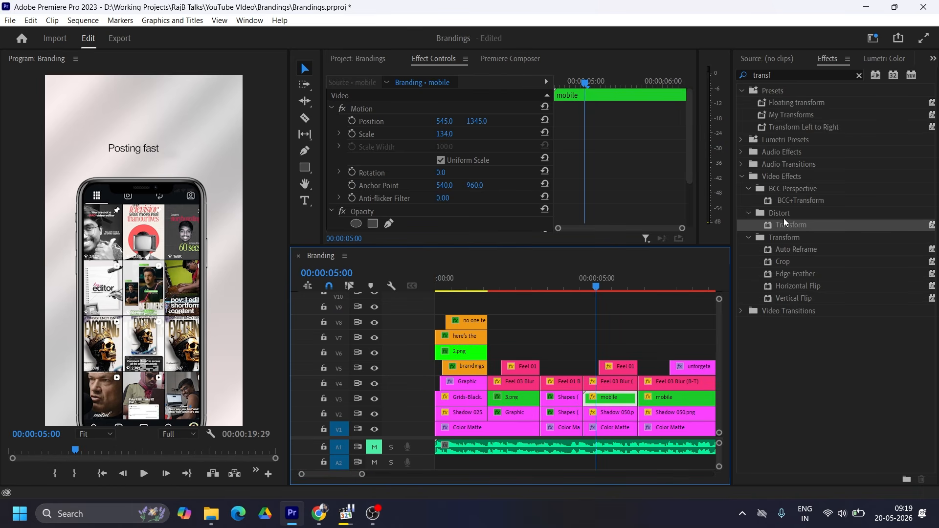
left_click_drag(782, 224, 600, 375)
- Keyframe the mobile clip's Transform Position at 540, 1093 at 00:00:05:00, rising to 540, 960 a few frames on
scroll(606, 166, "down", 5)
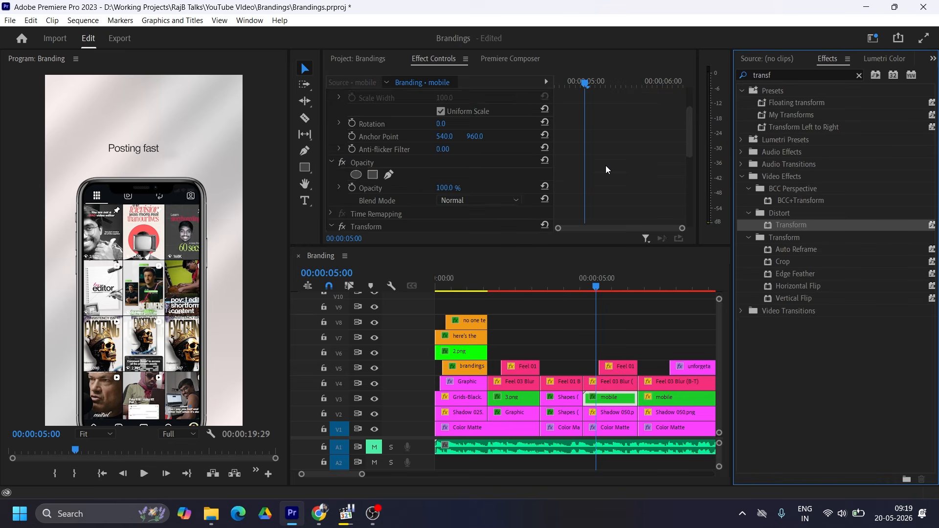
scroll(608, 168, "down", 1)
left_click(352, 142)
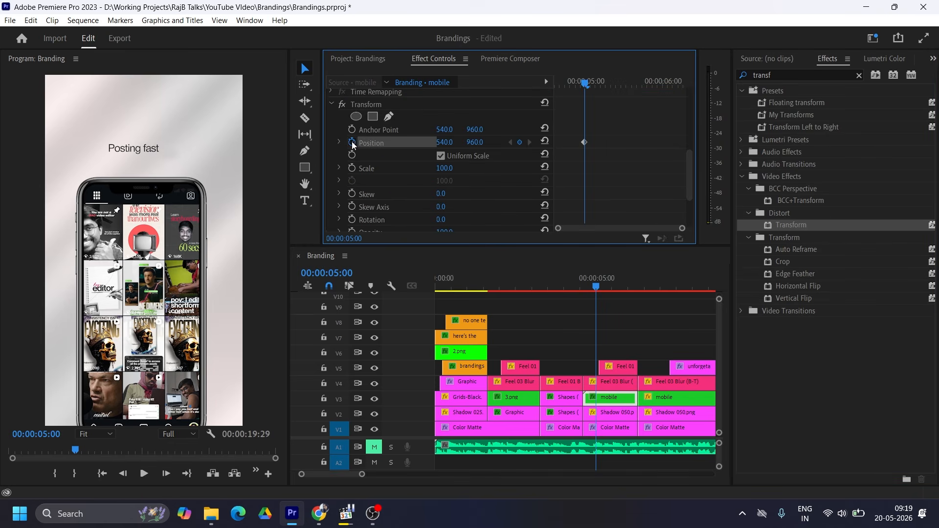
left_click_drag(586, 146, 613, 145)
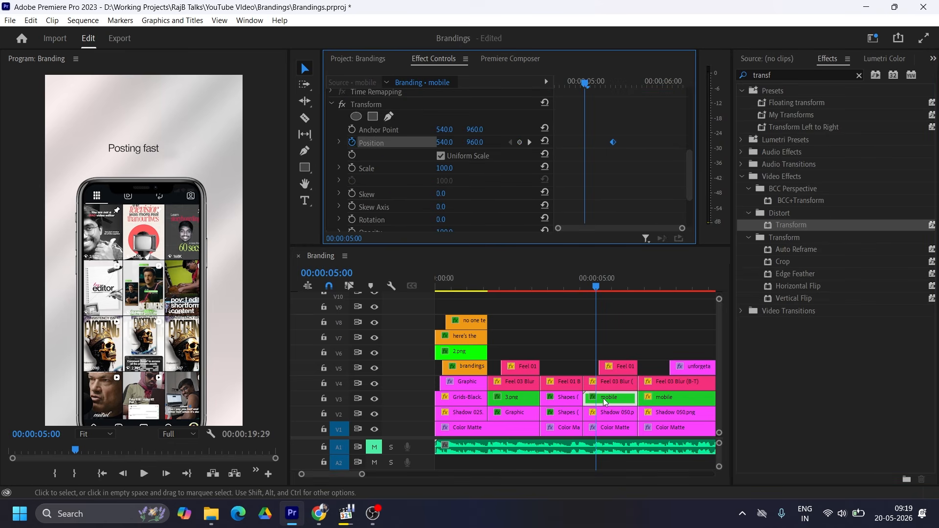
left_click(374, 399)
left_click(374, 399)
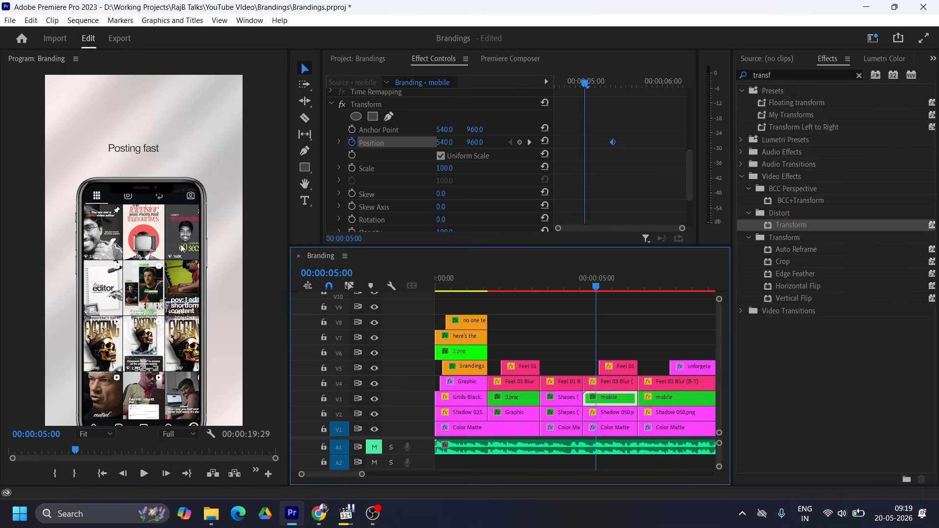
left_click_drag(478, 147, 543, 147)
- Set the mobile clip's ending Position keyframe to Ease In and its starting Position keyframe to Ease Out
right_click(614, 143)
mouse_move(704, 244)
left_click(787, 312)
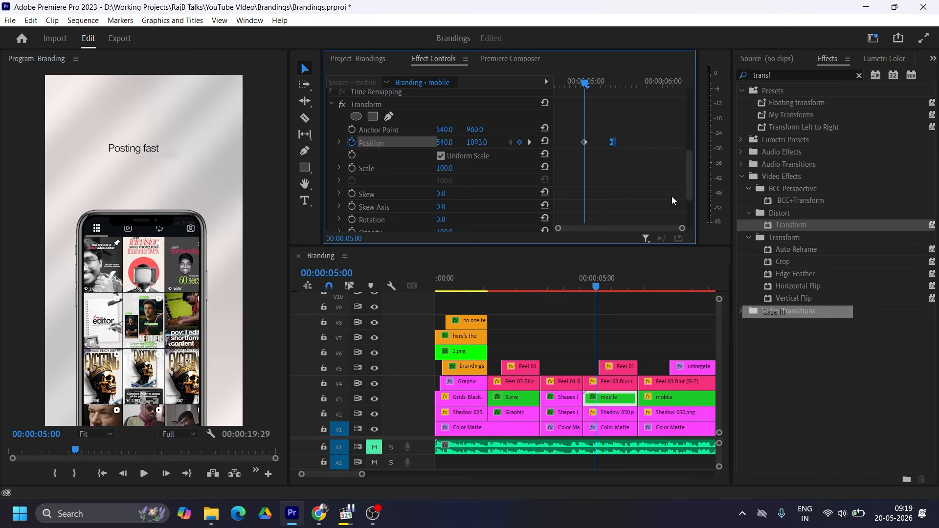
right_click(585, 142)
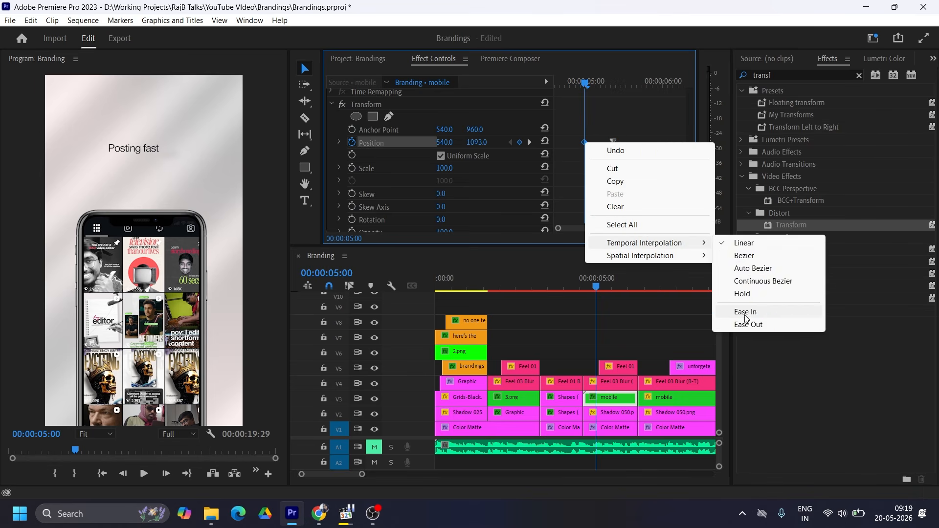
left_click(739, 324)
- Move the mobile clip's starting Position keyframe to the clip's start and reshape the velocity curve for a fast start and gradual stop
left_click_drag(585, 143, 566, 143)
left_click(340, 142)
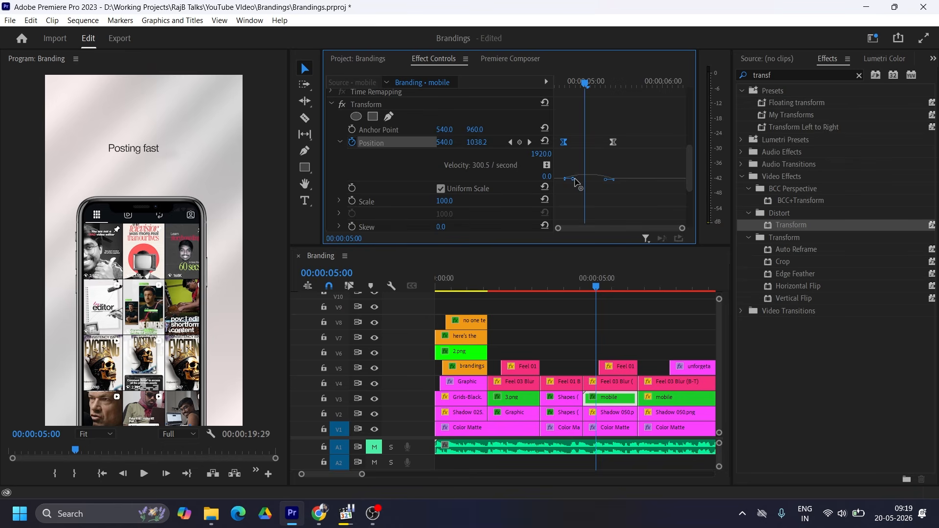
mouse_move(576, 179)
left_mouse_down()
mouse_move(553, 177)
mouse_move(586, 179)
left_mouse_up()
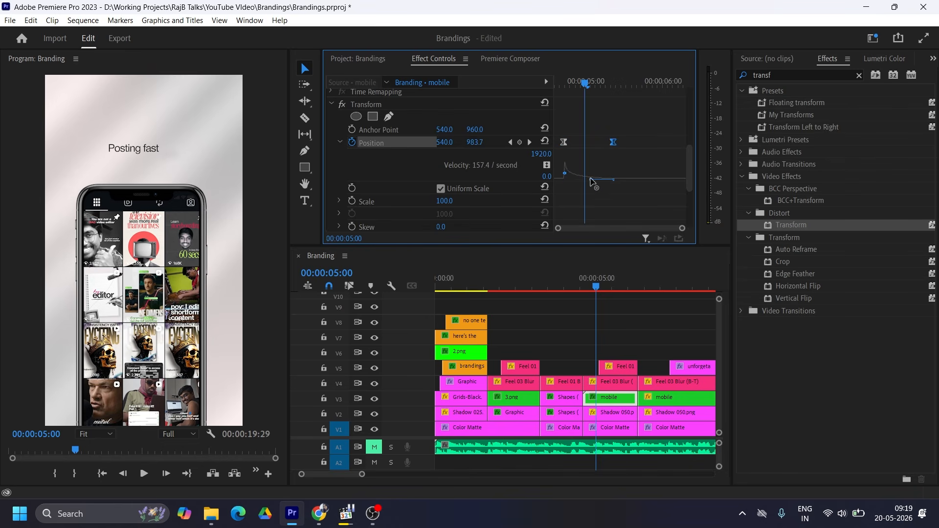
left_click_drag(563, 142, 547, 140)
- Play back the "not volume" scene and examine the Scale keyframes of its Feel 01 Blur (L-R) title on V4
left_click(562, 274)
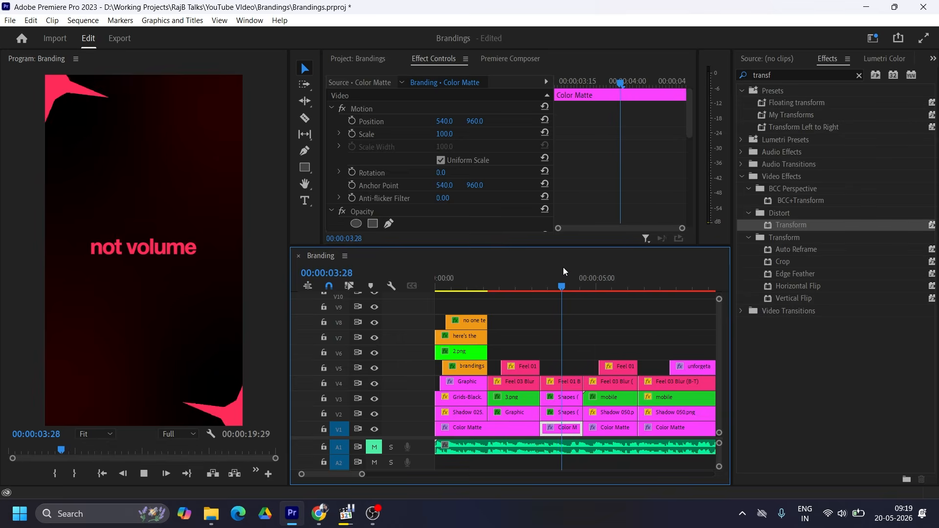
key("space")
left_click(545, 273)
key("space")
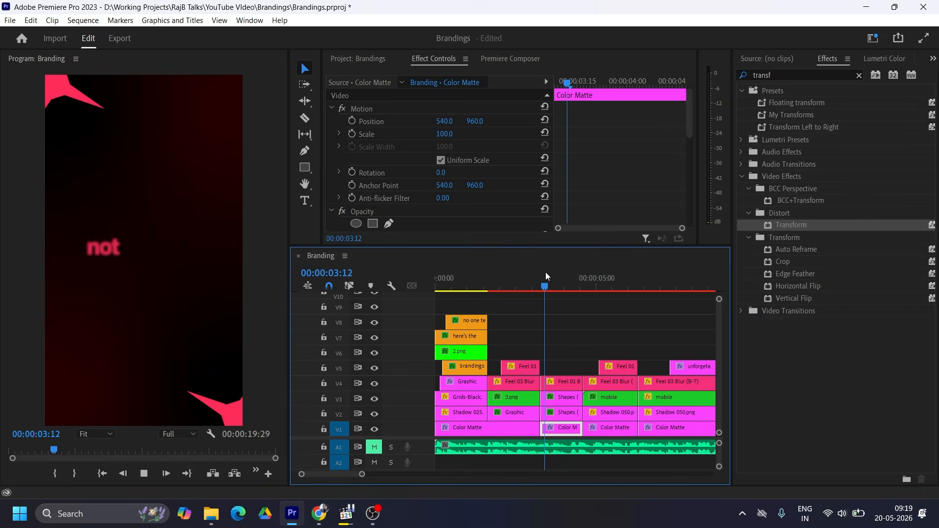
left_click(605, 281)
left_click(567, 281)
left_click(575, 384)
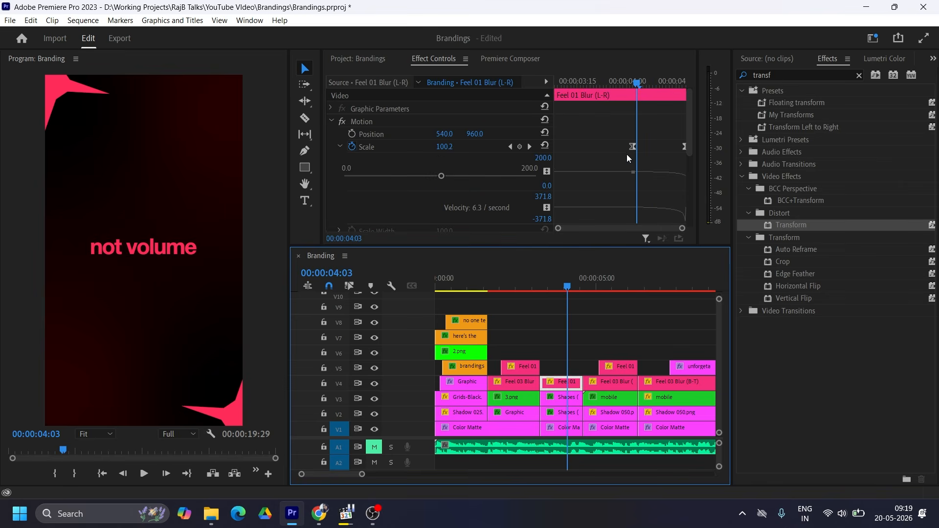
left_click(635, 83)
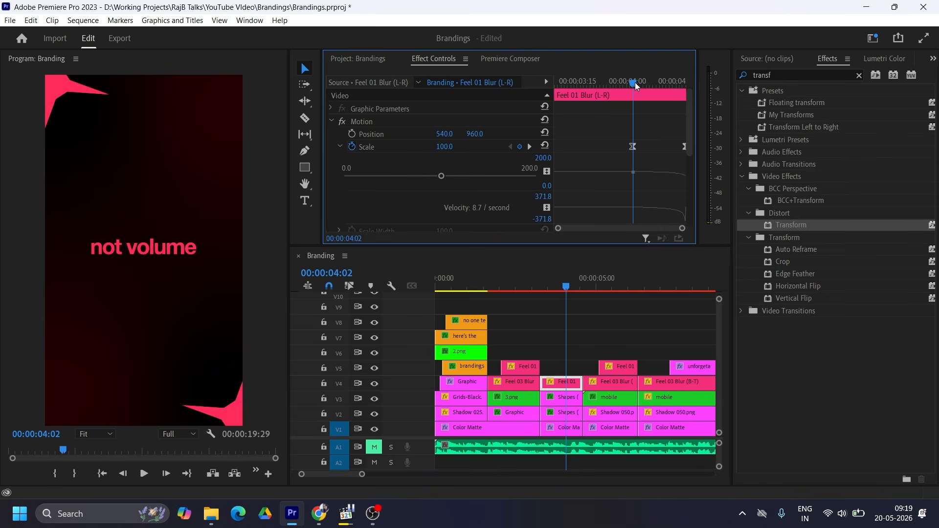
left_click_drag(635, 82, 633, 83)
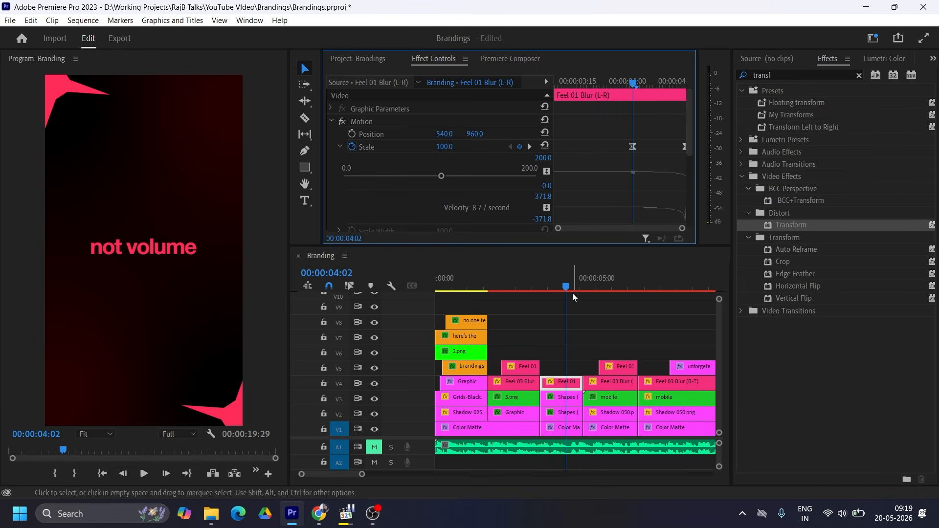
left_click(572, 287)
left_click(636, 84)
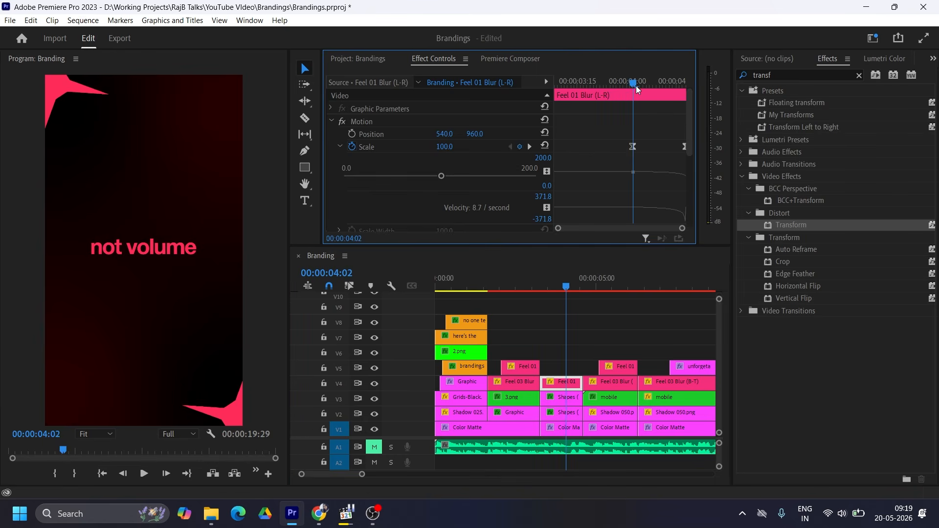
left_click_drag(639, 86, 662, 288)
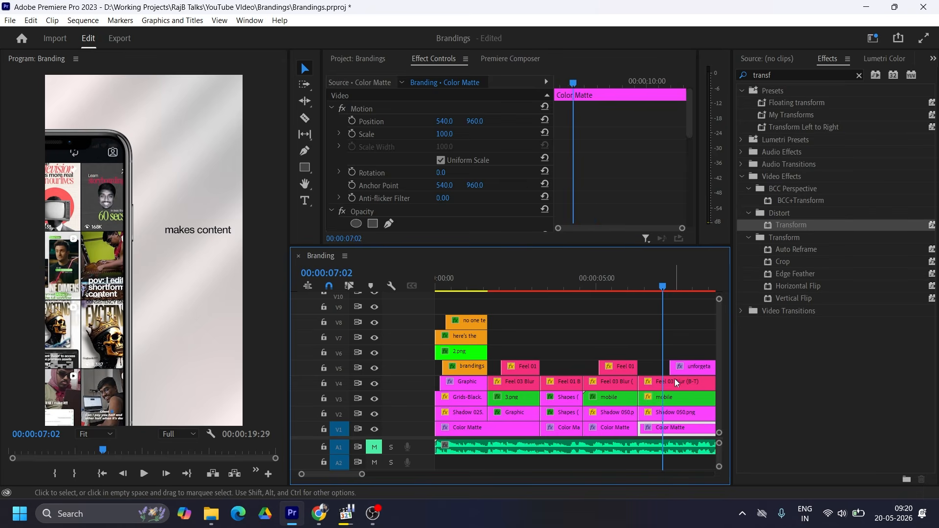
- Place the playhead at 00:00:05:26 and add a second Transform effect to the first mobile clip on V3
left_click(624, 285)
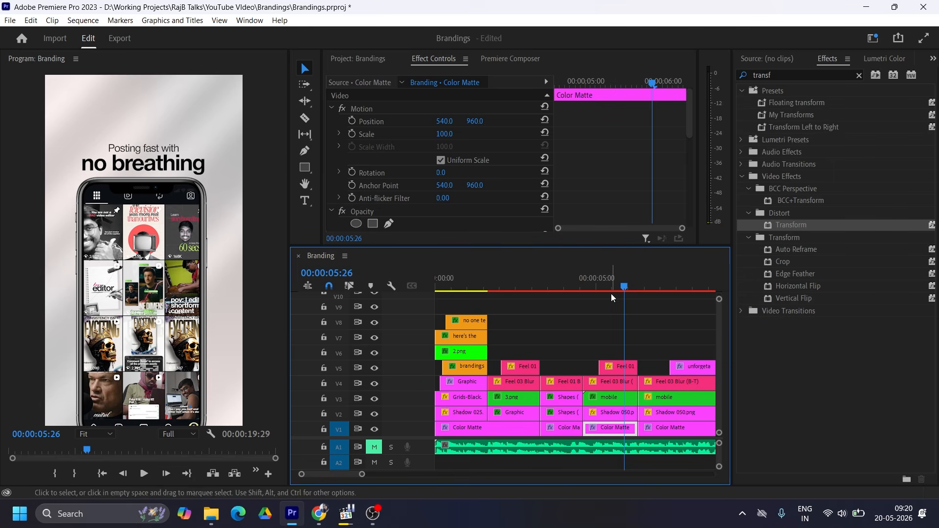
mouse_move(624, 287)
left_mouse_down()
mouse_move(656, 288)
mouse_move(616, 282)
mouse_move(625, 287)
left_mouse_up()
left_click(611, 397)
scroll(640, 200, "down", 2)
scroll(640, 200, "down", 4)
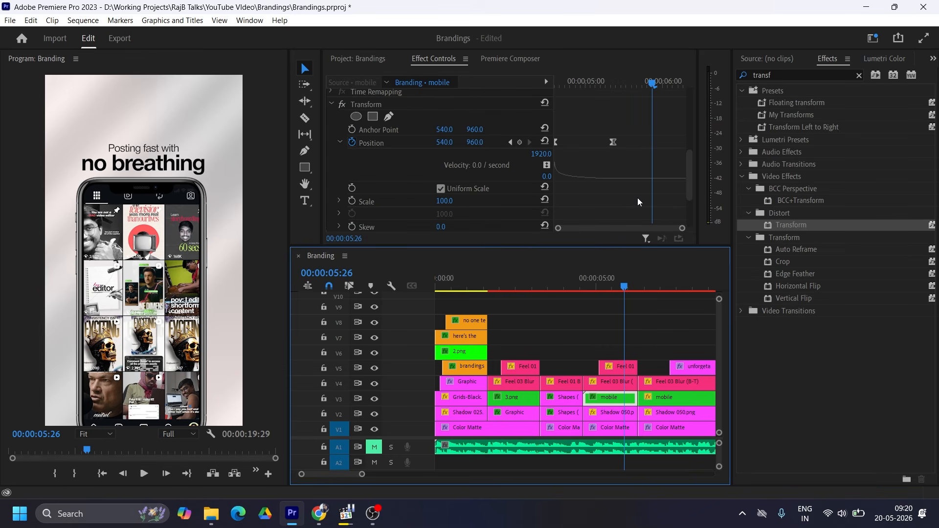
left_click_drag(780, 226, 623, 399)
scroll(650, 167, "down", 6)
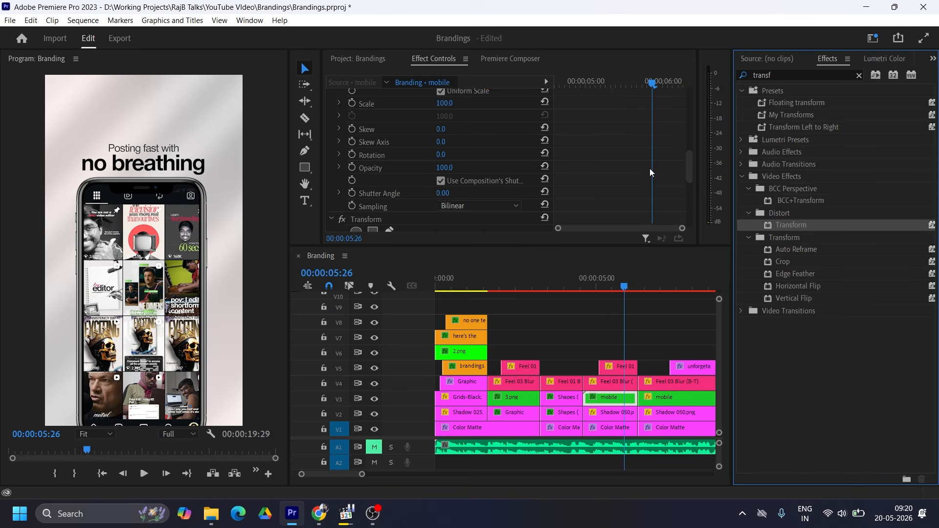
- Keyframe the second Transform's Position from 540, 960 to 512.7, 960 near the end of the mobile clip
left_click(352, 160)
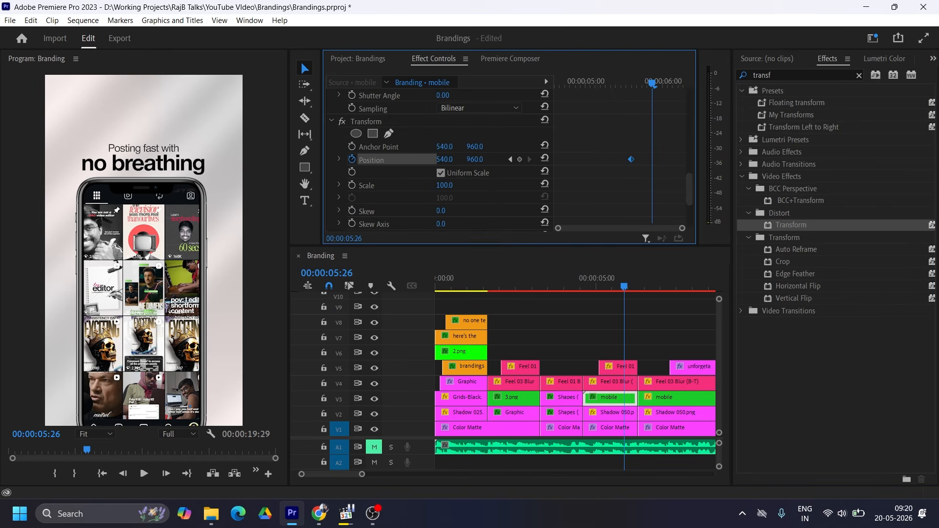
left_click_drag(444, 160, 425, 159)
left_click_drag(652, 159, 663, 160)
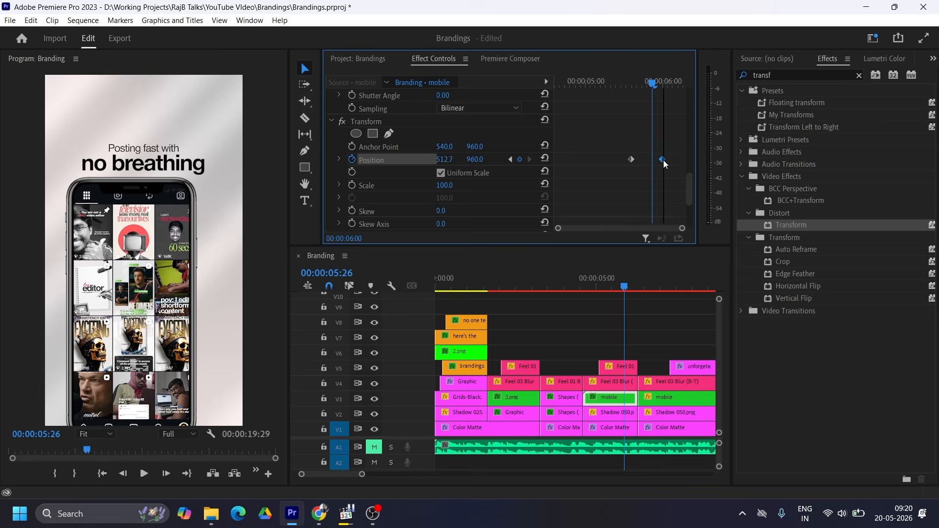
- Set the second Transform's ending Position keyframe to Ease In and its starting keyframe to Ease Out
right_click(663, 160)
mouse_move(744, 258)
left_click(802, 307)
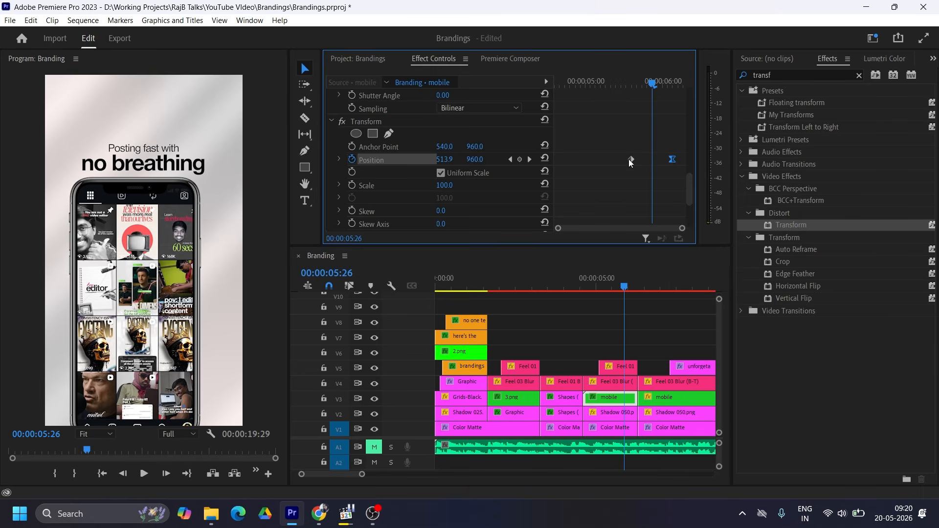
right_click(628, 160)
left_click(783, 341)
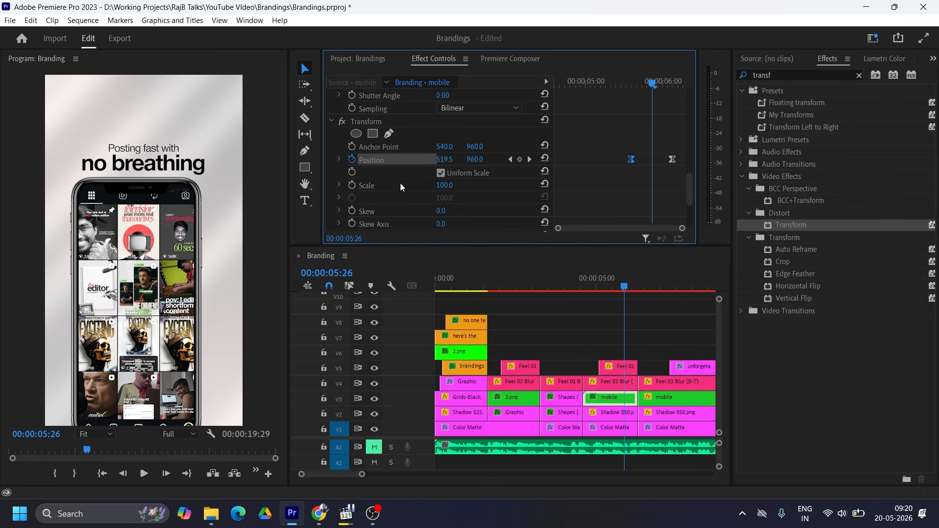
- Reshape the second Transform's Position velocity curve on the first mobile clip, move its ending keyframe to the clip's end, and play it back
left_click(337, 159)
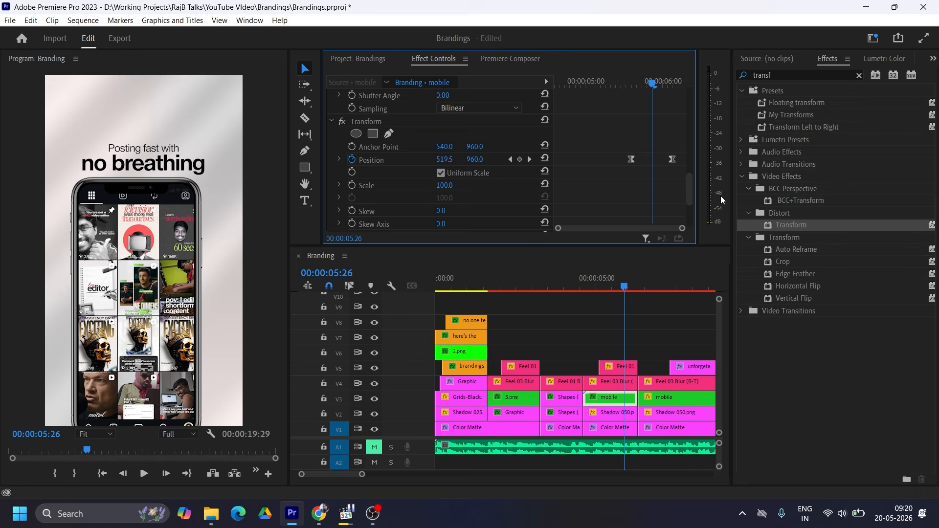
left_click(338, 159)
scroll(338, 161, "down", 2)
left_click_drag(639, 147, 678, 147)
left_click_drag(672, 111, 705, 115)
left_click(597, 284)
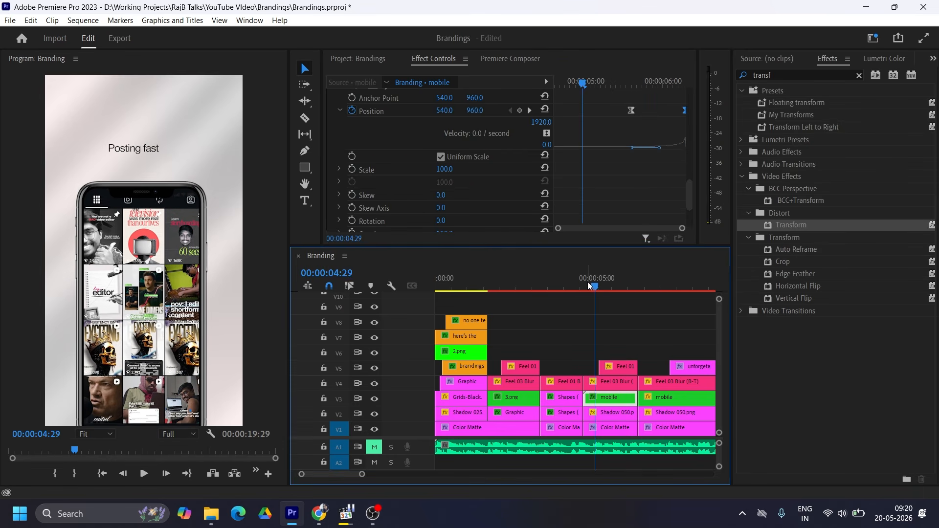
key("space")
key("space")
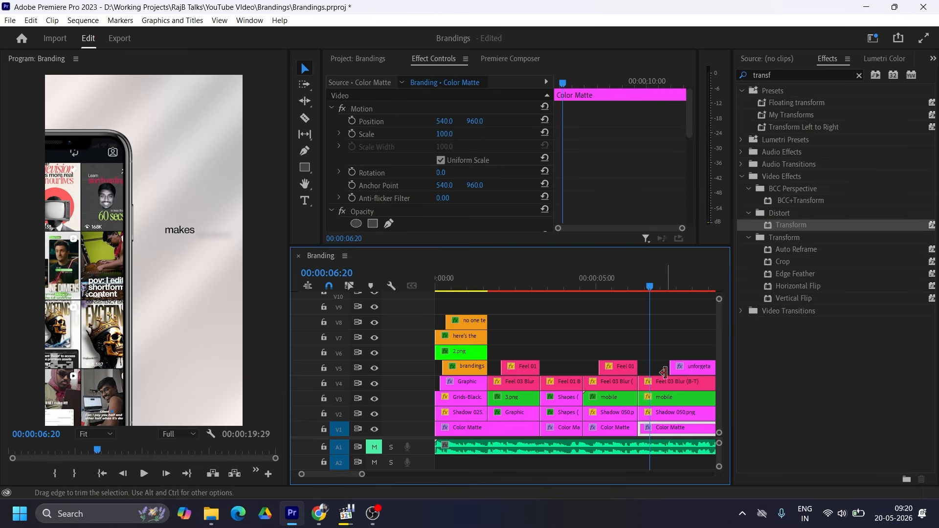
- Add a Transform effect to the second mobile clip and keyframe its Position from 584, 960 at 00:00:06:20 to 540, 960
left_click(666, 398)
left_click_drag(784, 225, 674, 401)
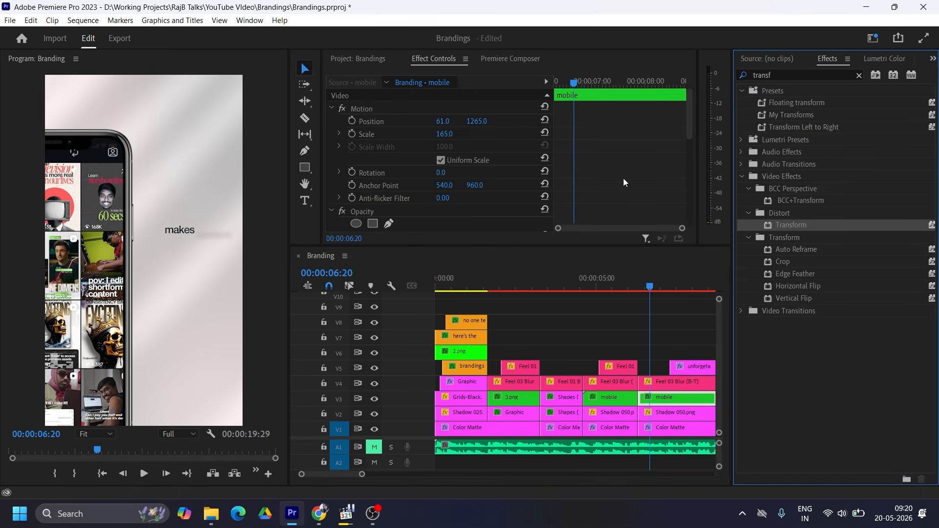
scroll(625, 178, "down", 6)
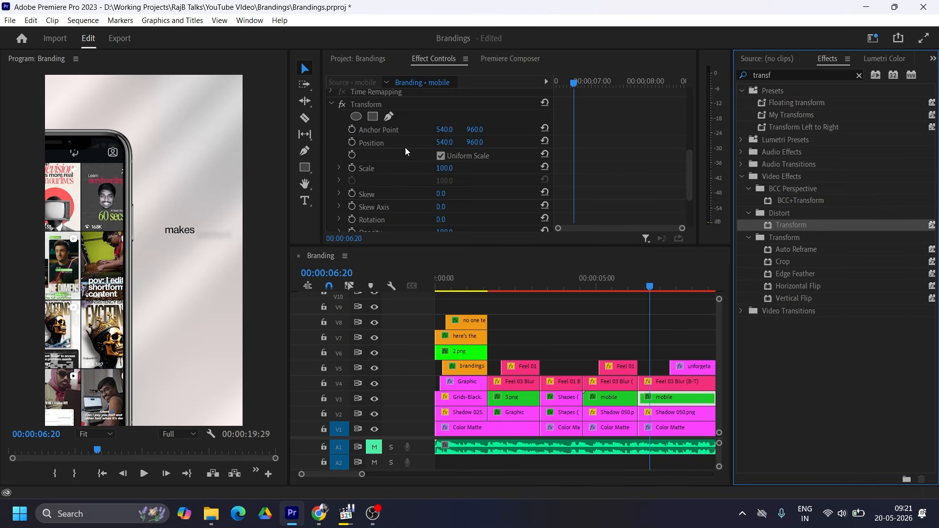
left_click(351, 142)
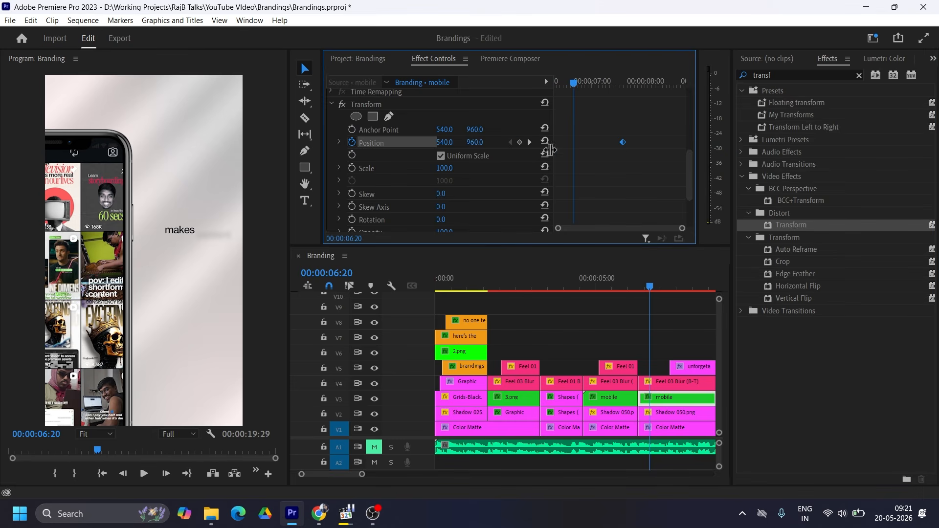
left_click_drag(445, 145, 466, 145)
- Ease In the ending Position keyframe, Ease Out the starting one, sharpen the velocity curve, and move the starting keyframe to the clip's start
right_click(622, 141)
mouse_move(719, 242)
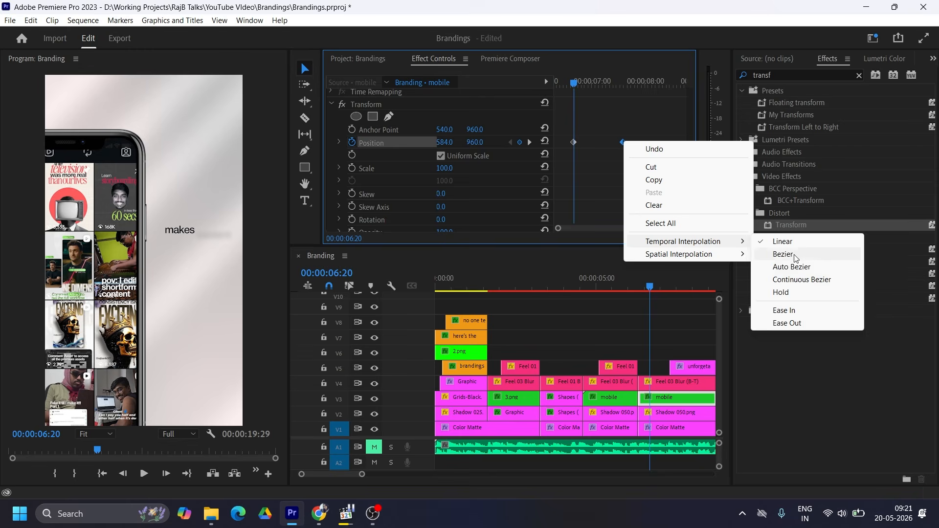
left_click(779, 309)
right_click(575, 143)
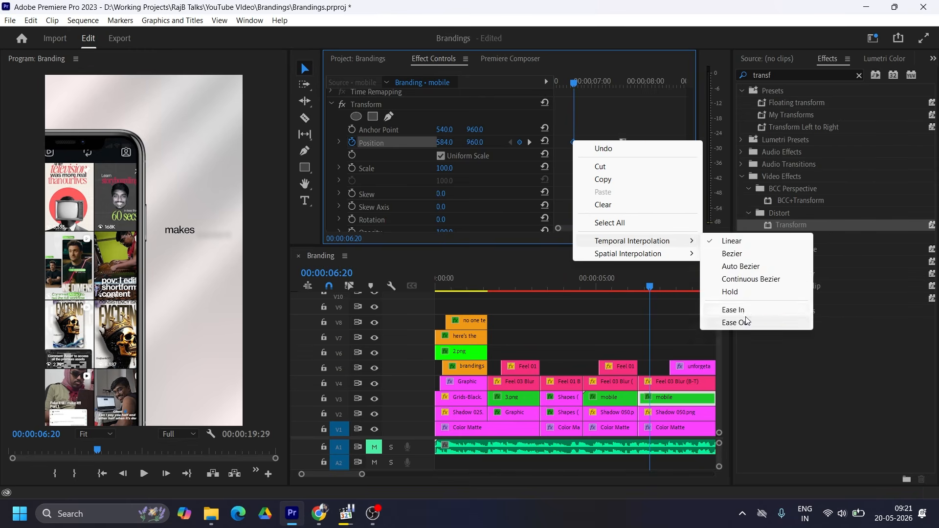
left_click(733, 321)
left_click(339, 143)
left_click_drag(574, 186, 608, 185)
left_click_drag(573, 141, 556, 142)
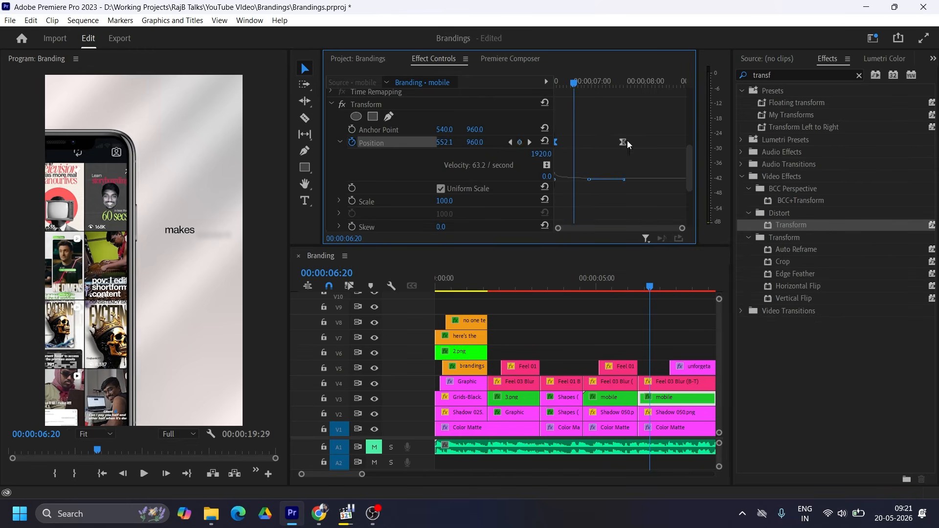
- Play back the two mobile scenes and examine the phone's transition between them
left_click(612, 279)
key("space")
key("space")
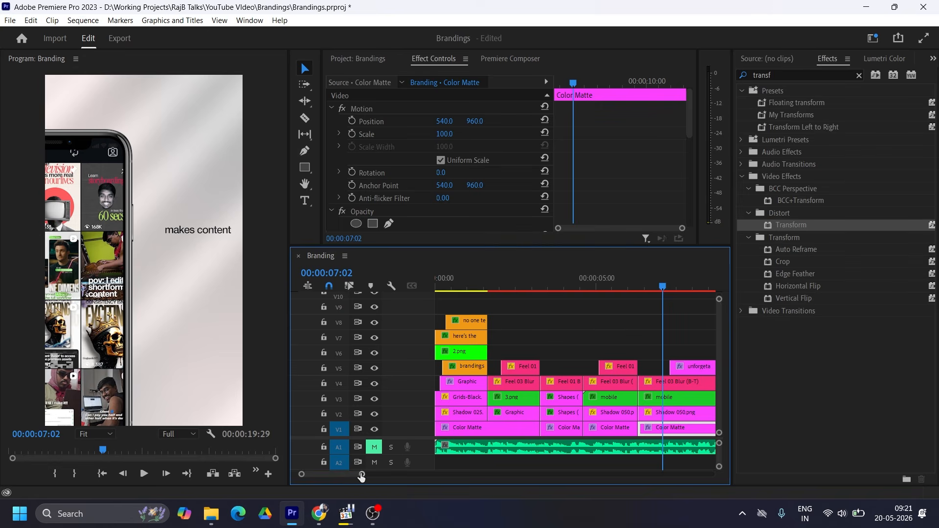
left_click_drag(361, 477, 369, 475)
left_click(561, 280)
key("space")
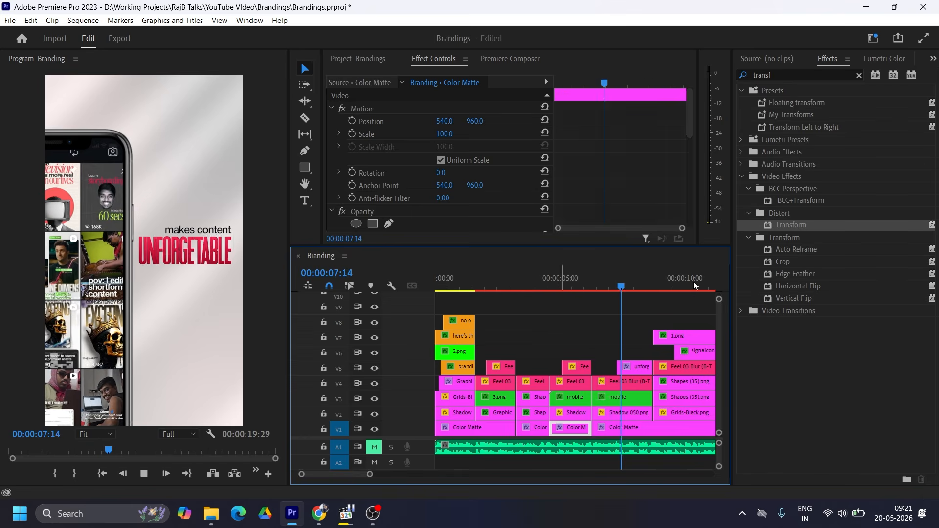
left_click_drag(545, 281, 583, 283)
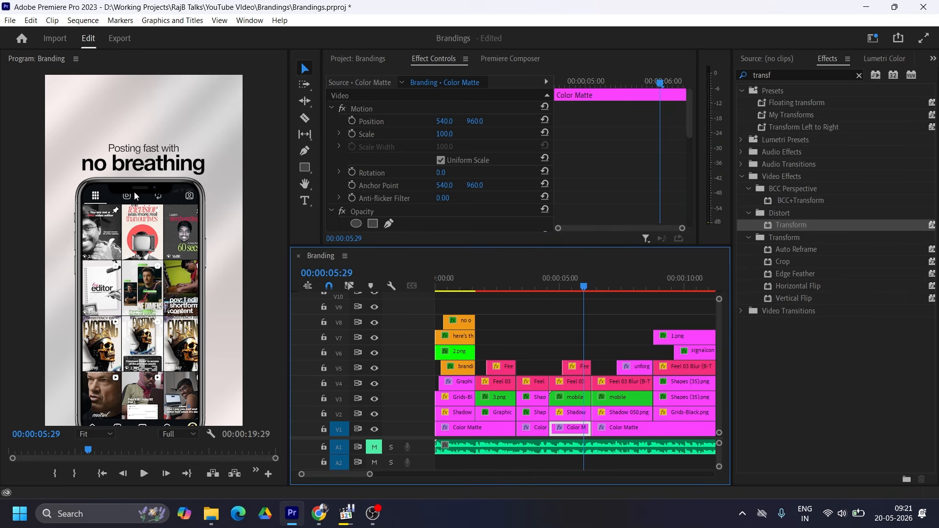
- Apply the Text Animation from Bot preset to the "unforgetable" title on V5
left_click_drag(593, 289, 626, 292)
left_click(641, 369)
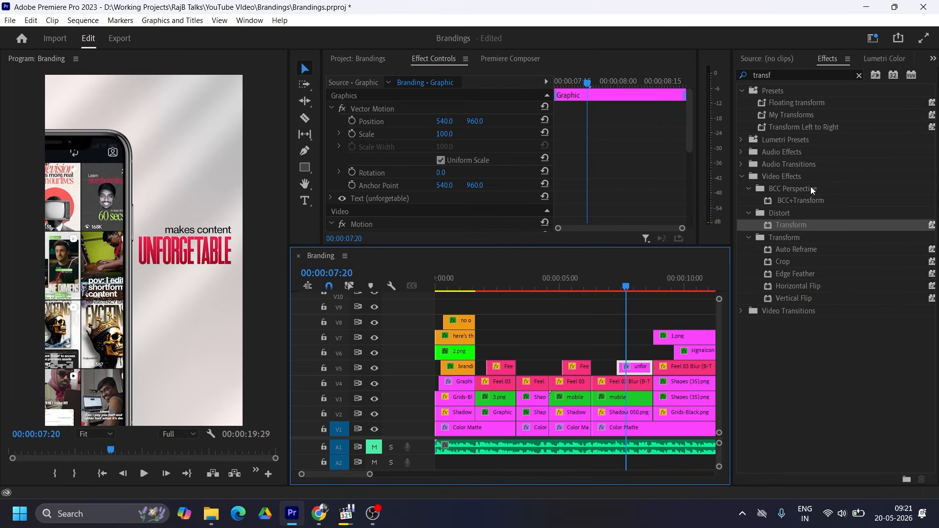
left_click(859, 75)
left_click(741, 91)
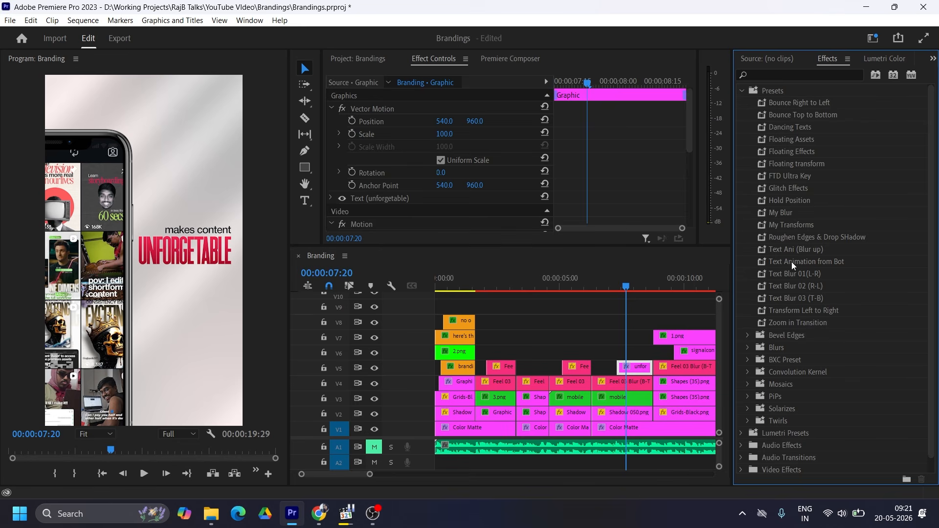
left_click_drag(792, 262, 637, 368)
- Lengthen the "unforgetable" title's animation by moving its ending Position keyframe to about 00:00:07:29 and its ending Opacity keyframe slightly before that
left_click_drag(628, 287, 624, 286)
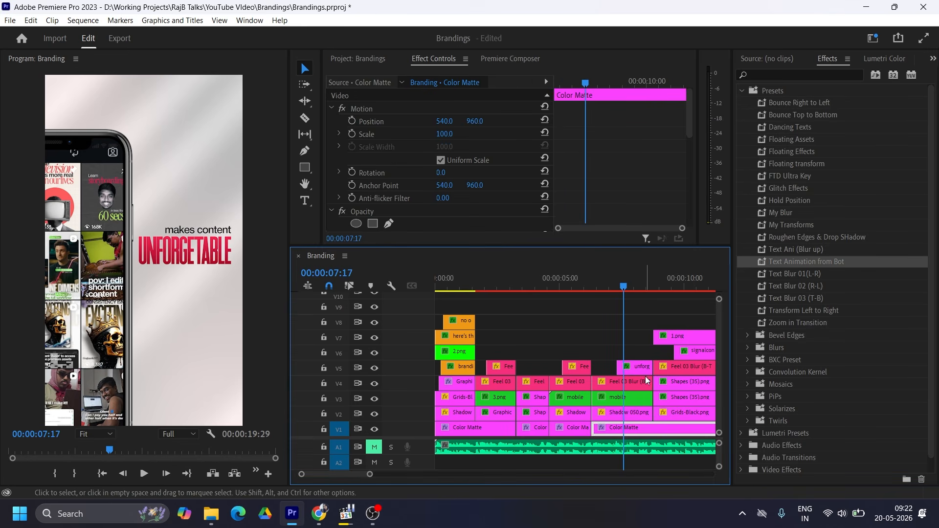
left_click(644, 372)
scroll(663, 192, "down", 3)
left_click(577, 193)
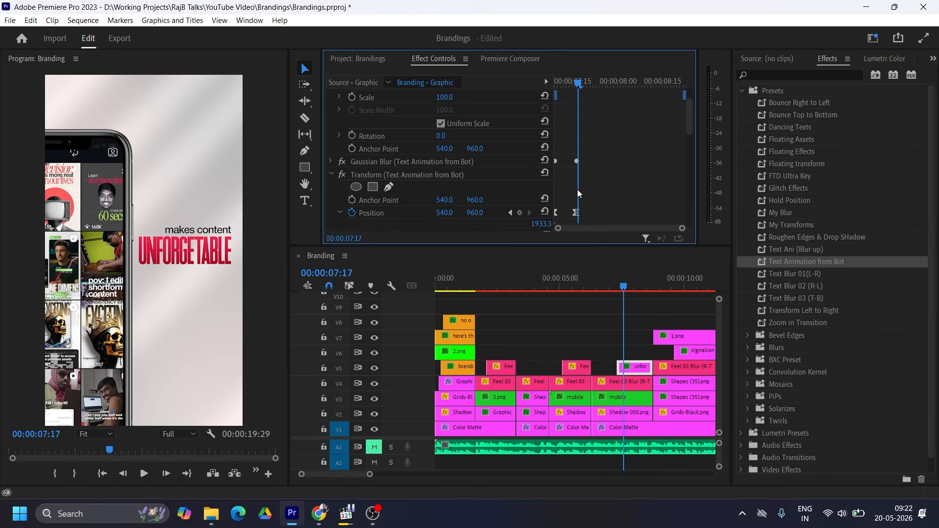
scroll(628, 189, "down", 3)
left_click_drag(582, 128, 615, 128)
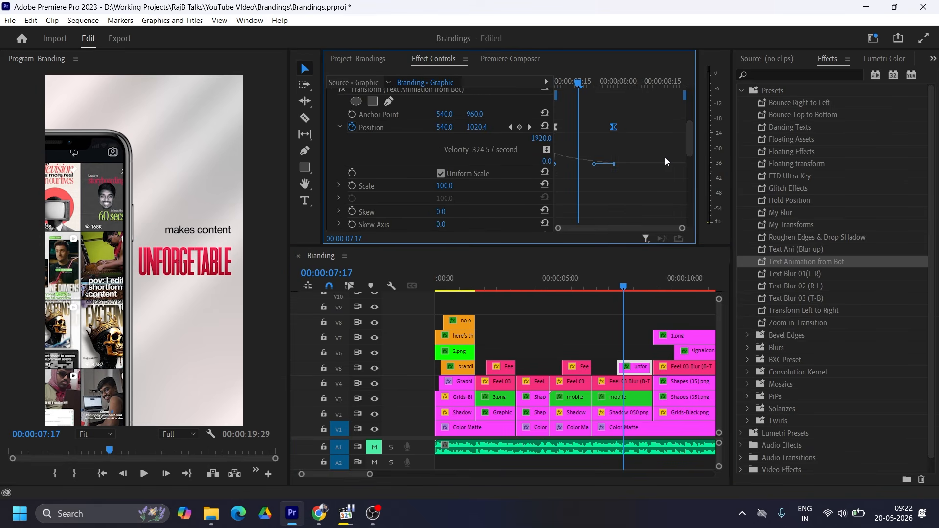
scroll(664, 157, "down", 8)
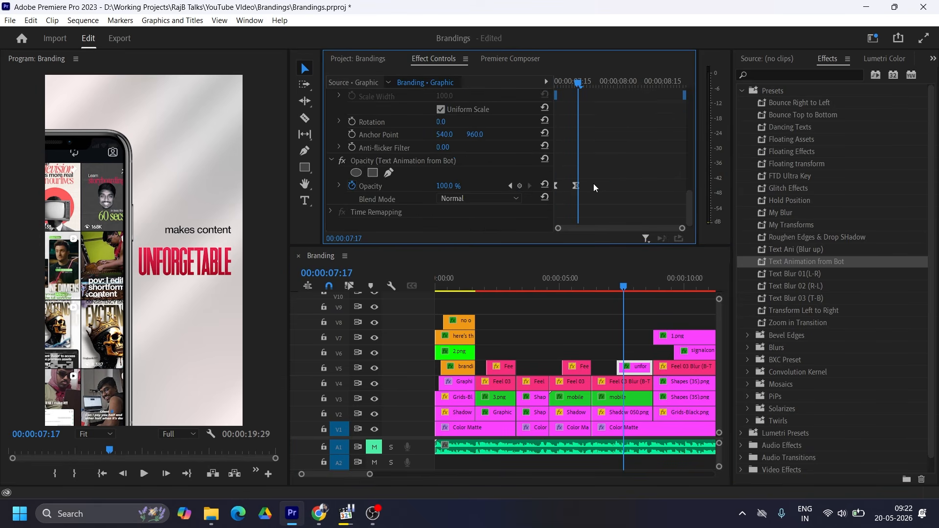
left_click_drag(576, 186, 613, 186)
left_click_drag(578, 83, 613, 92)
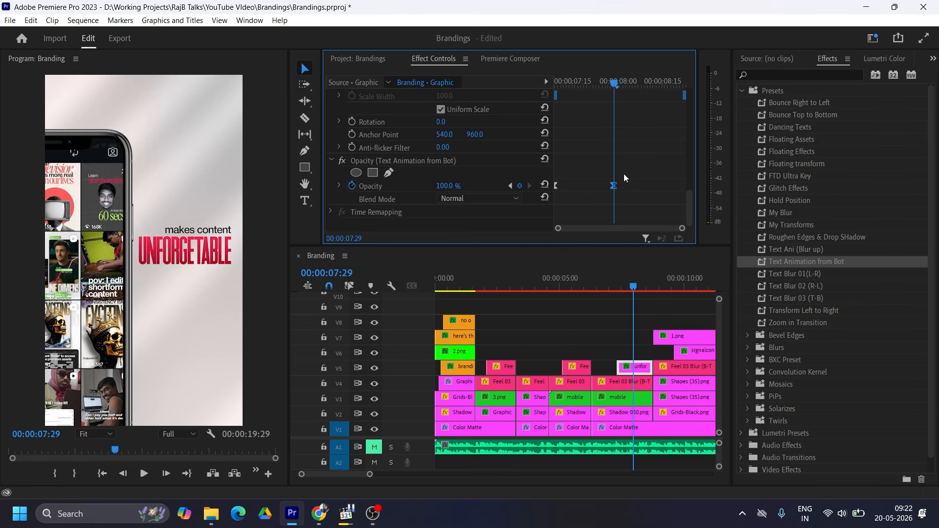
left_click_drag(614, 186, 595, 186)
- Place the playhead at 00:00:10:15 in the signal confidence scene and move the 1.png bulb's anchor point to 470.2, 444.3
left_click_drag(632, 283, 666, 281)
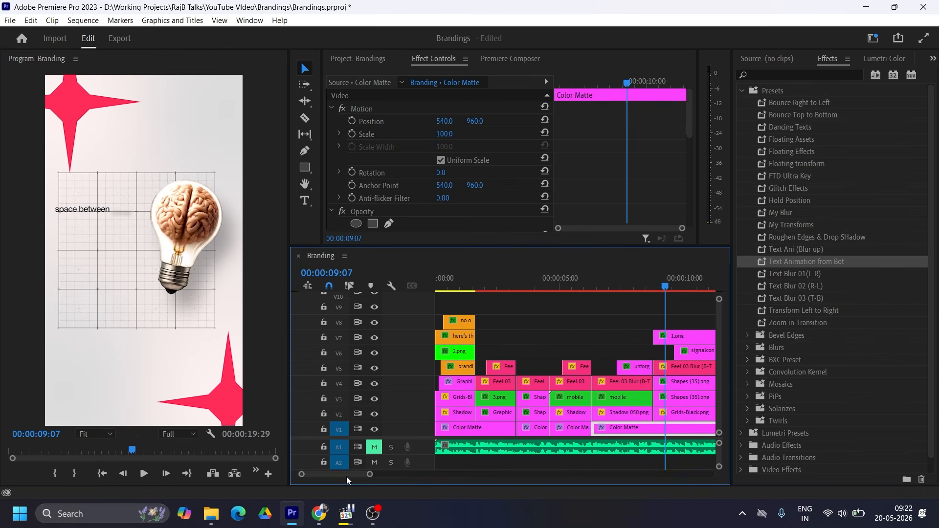
left_click_drag(346, 475, 351, 474)
left_click(473, 285)
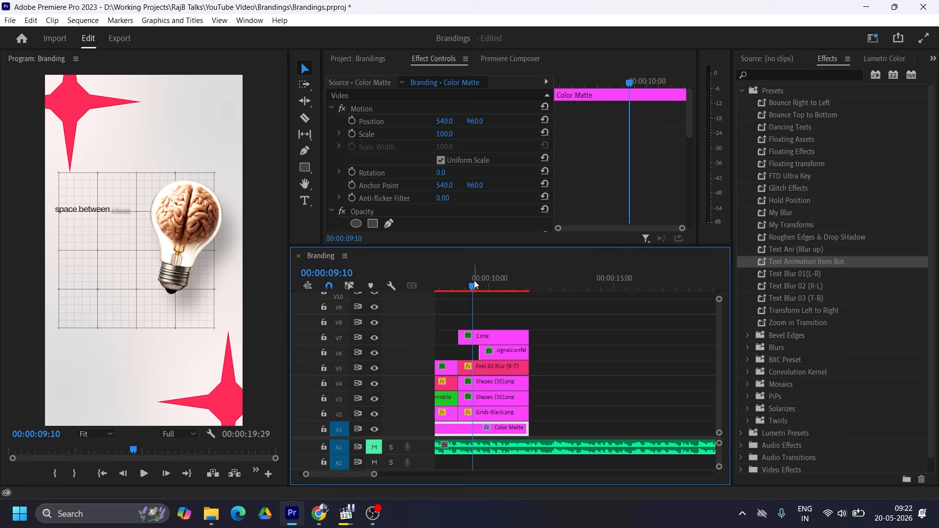
key("space")
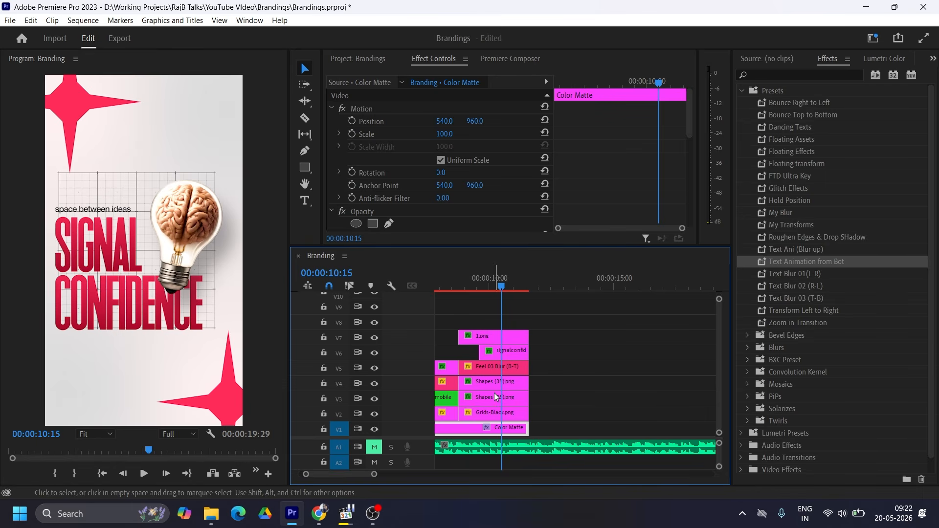
left_click(492, 337)
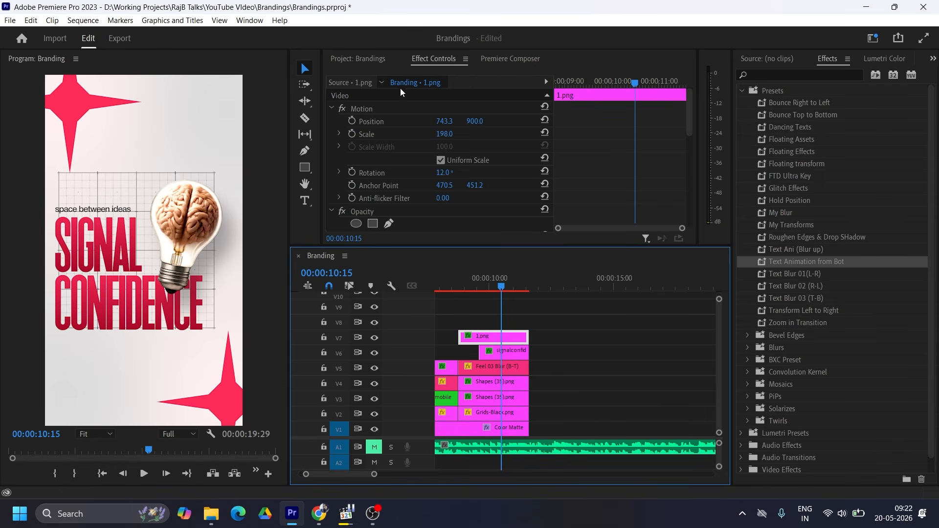
left_click(376, 110)
left_click_drag(183, 235, 182, 238)
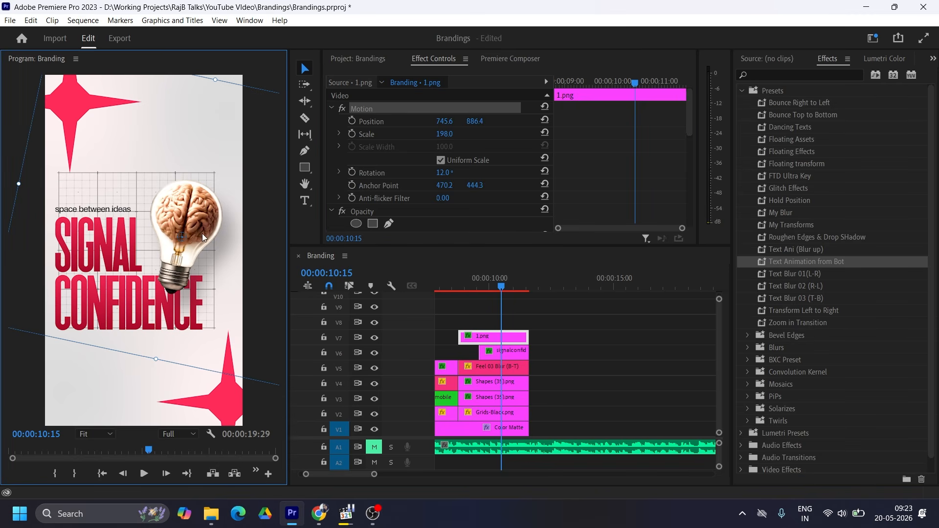
left_click(534, 261)
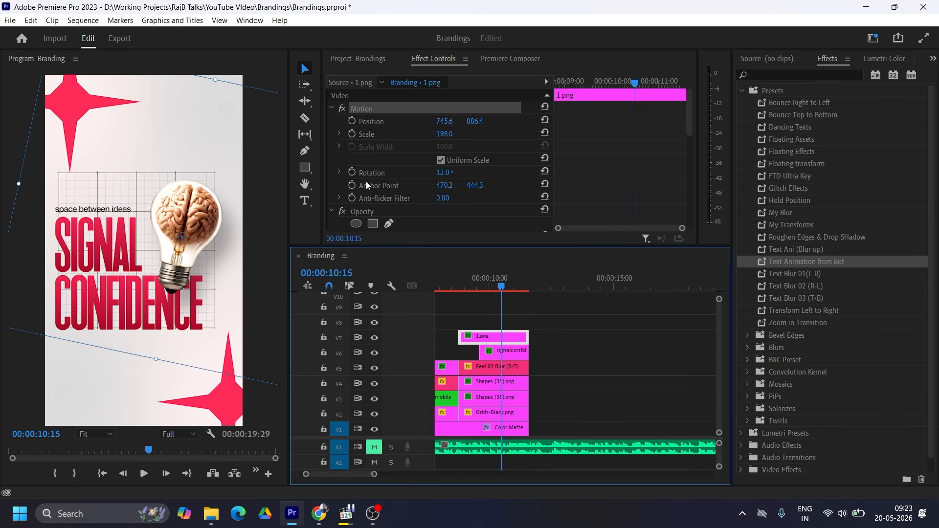
- Keyframe the 1.png bulb's Rotation from 156° at the clip's start to 12° at 00:00:10:15
left_click(352, 173)
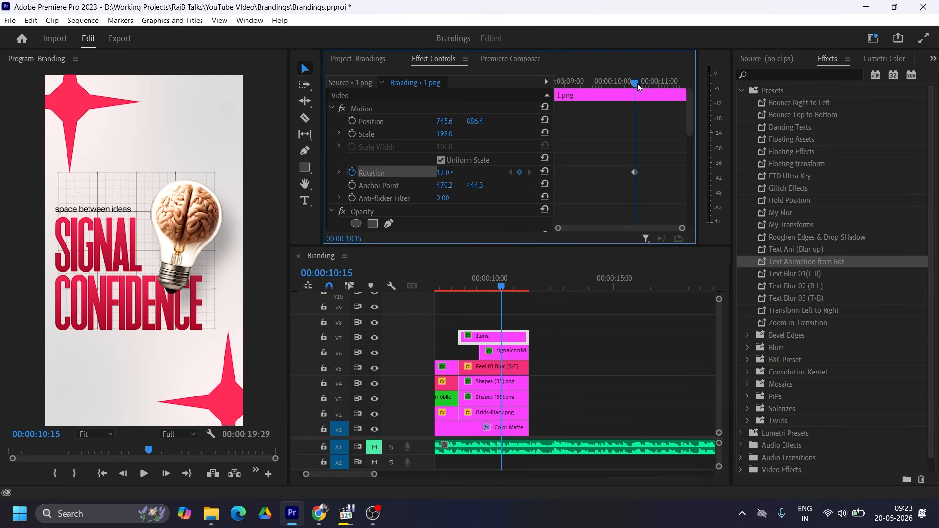
left_click_drag(638, 87, 607, 87)
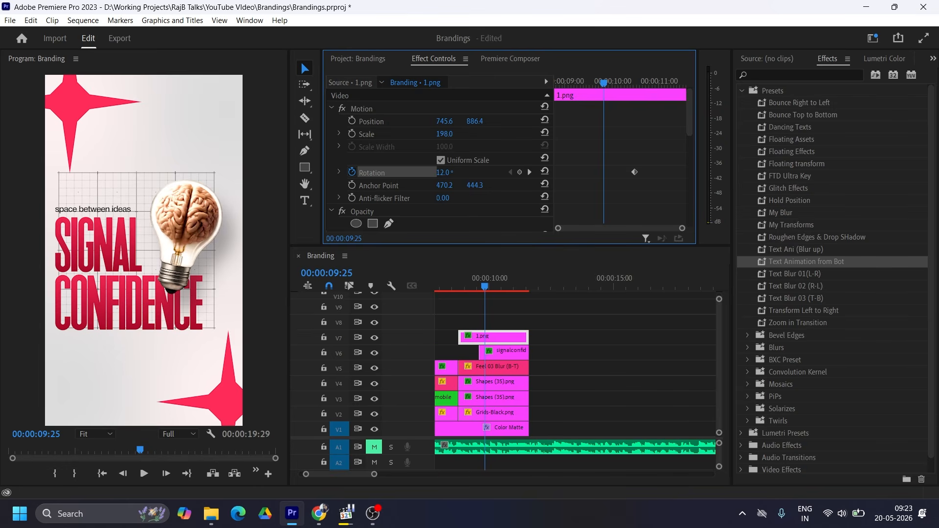
left_click_drag(445, 173, 515, 173)
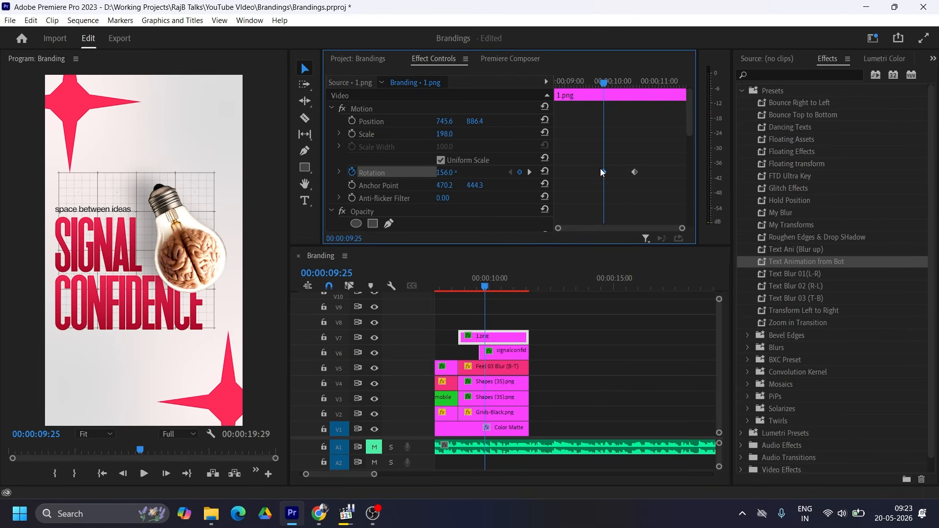
left_click_drag(603, 172, 556, 172)
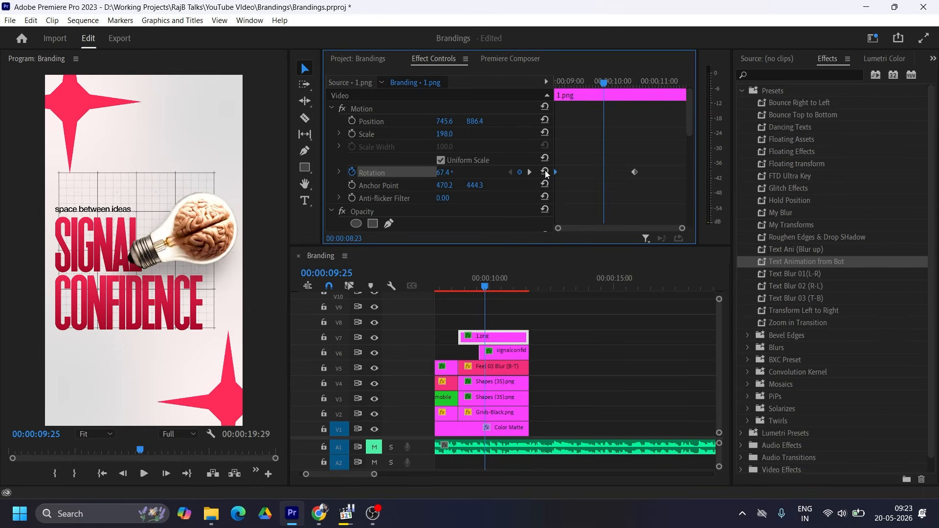
- Keyframe the bulb's Position from 1503.6, 886.4 at the clip's start to 745.6, 886.4 in line with the ending Rotation keyframe
left_click(351, 122)
left_click_drag(604, 122, 634, 122)
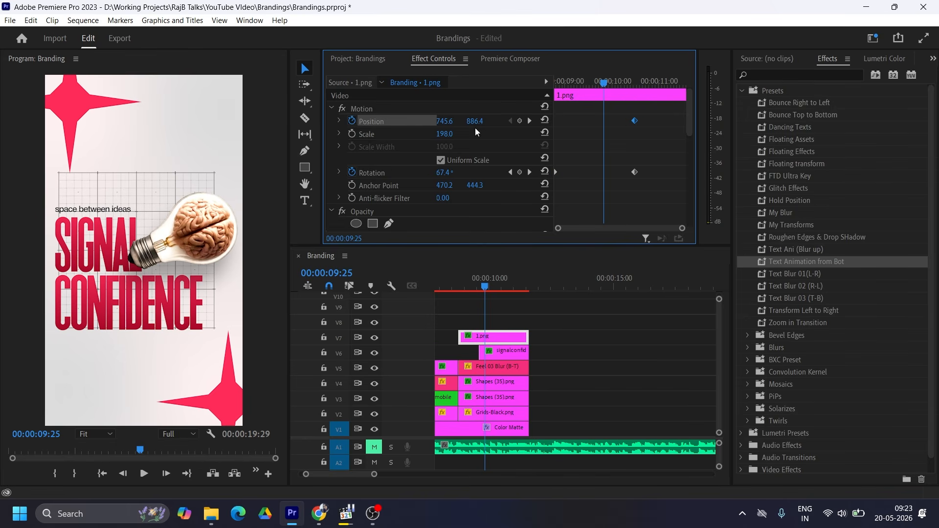
left_click_drag(444, 121, 451, 129)
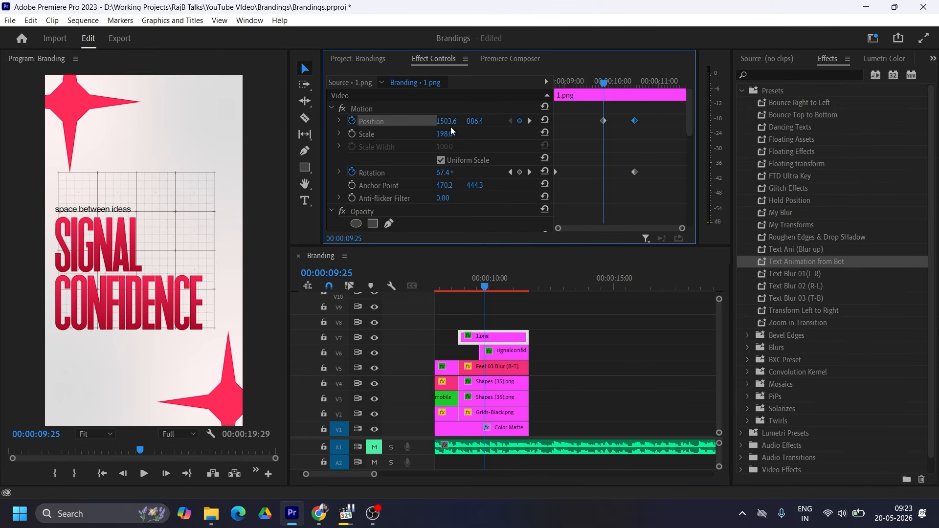
left_click_drag(604, 121, 555, 122)
mouse_move(617, 81)
left_mouse_down()
mouse_move(602, 82)
mouse_move(645, 83)
mouse_move(557, 82)
mouse_move(633, 82)
left_mouse_up()
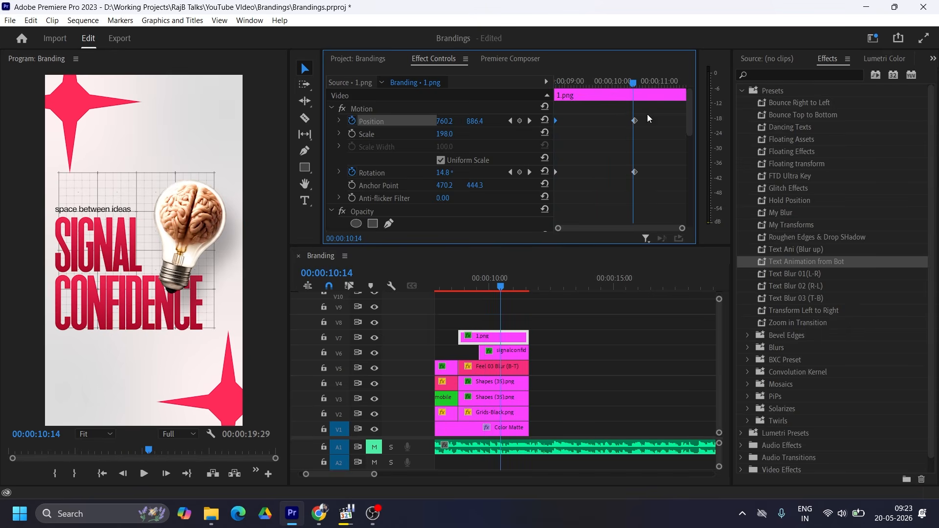
- Set the bulb's ending Position and Rotation keyframes to Ease In, the starting ones to Ease Out, and open the Position velocity graph
left_click_drag(648, 115, 615, 192)
right_click(635, 171)
mouse_move(682, 271)
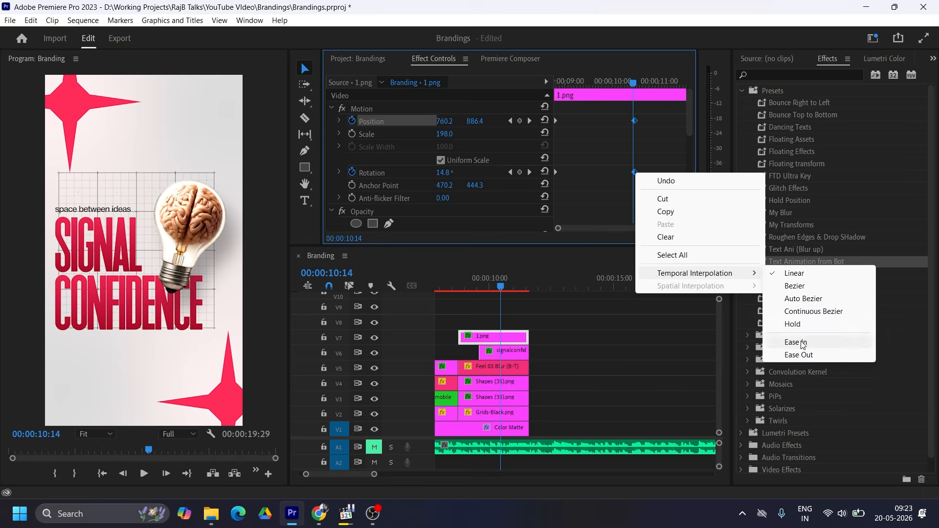
left_click(795, 339)
left_click_drag(572, 117, 535, 198)
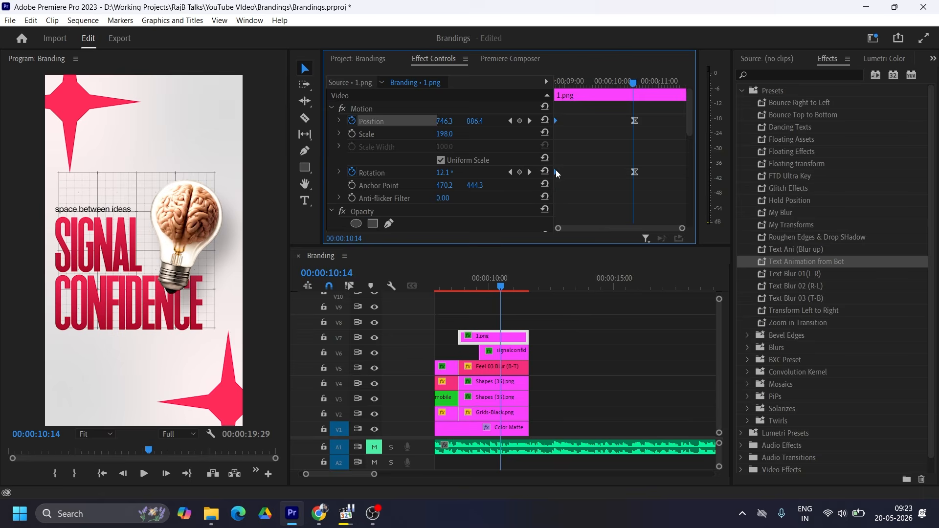
right_click(555, 172)
mouse_move(641, 271)
left_click(715, 352)
left_click(339, 123)
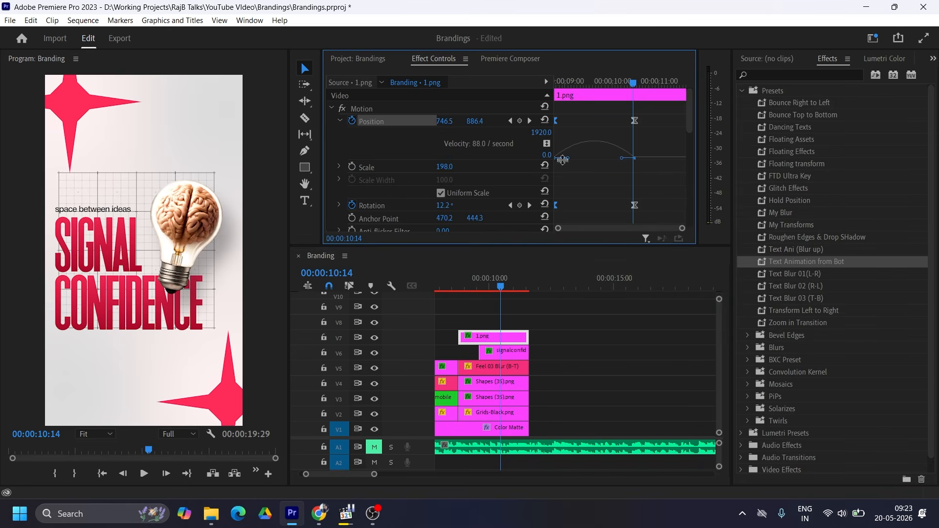
- Lengthen the incoming velocity handles of the bulb's ending Position and Rotation keyframes so both movements slow down gradually
left_click_drag(622, 158, 600, 157)
scroll(385, 155, "down", 3)
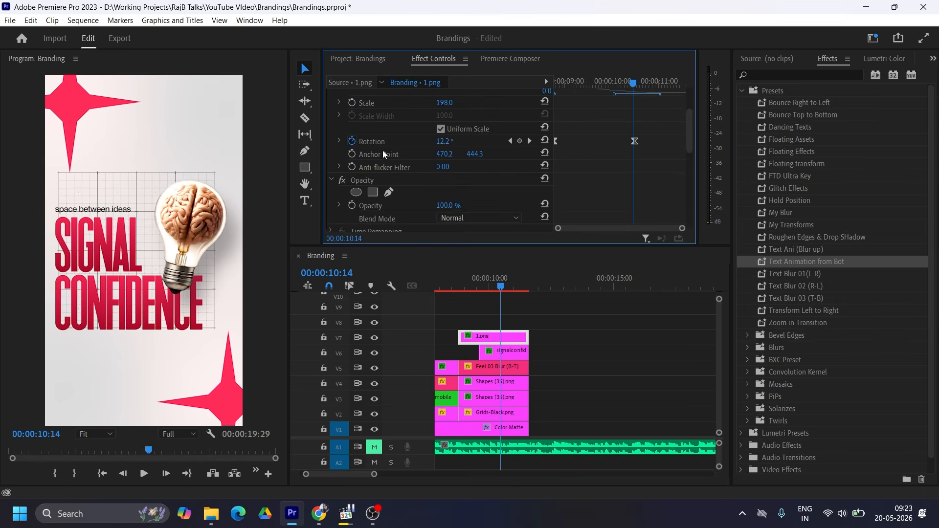
left_click(340, 142)
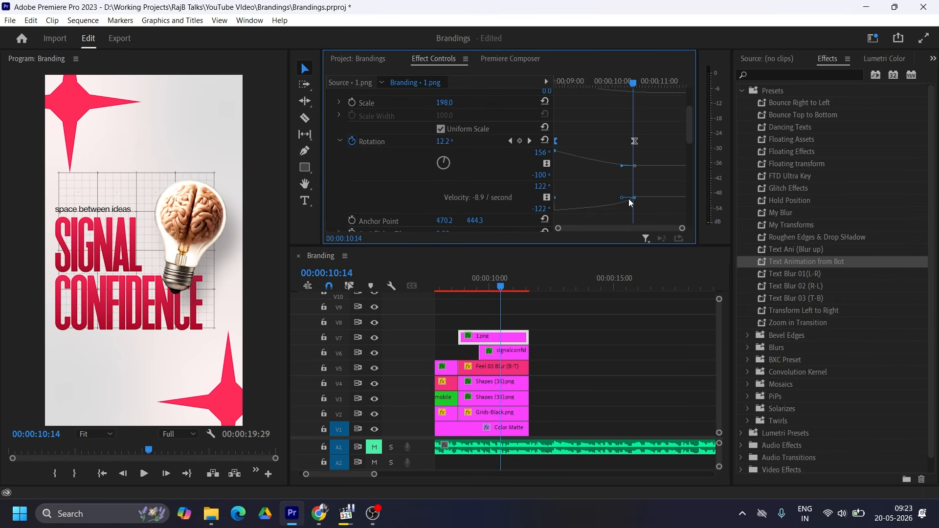
left_click_drag(622, 201, 608, 199)
scroll(663, 148, "up", 3)
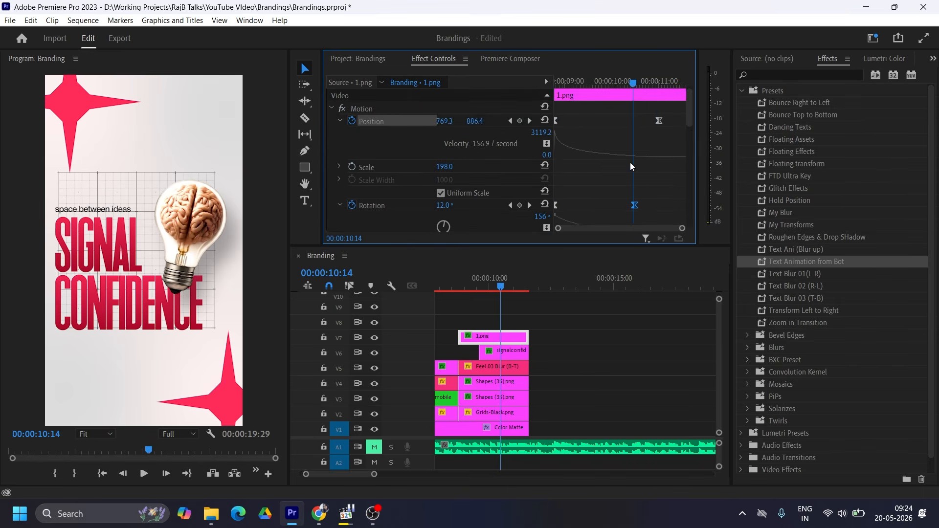
- Try starting the bulb's Rotation later than the clip's start and ending it at 00:00:11:07
scroll(631, 167, "down", 2)
left_click_drag(555, 168, 578, 168)
left_click_drag(635, 168, 670, 169)
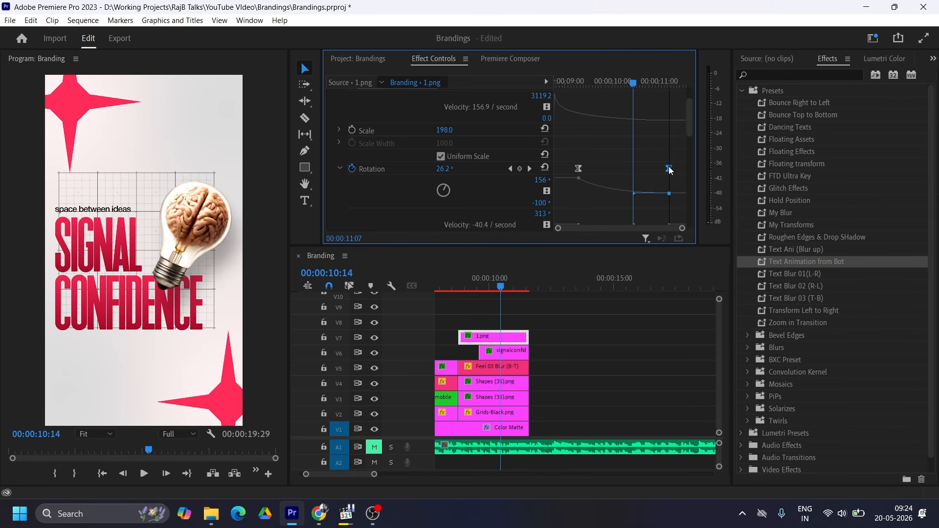
scroll(670, 169, "up", 2)
- Play back the bulb's entrance in the signal confidence scene and check the timing of its Rotation keyframes
left_click(453, 286)
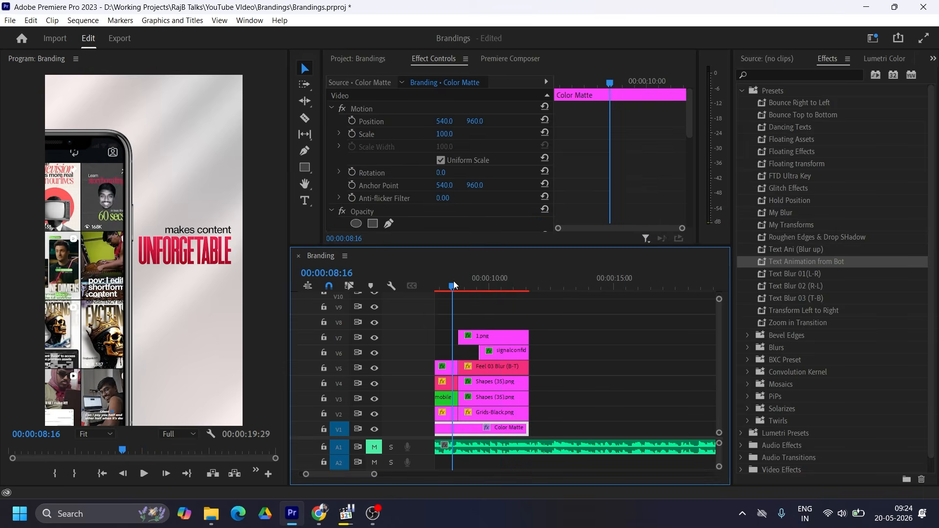
key("space")
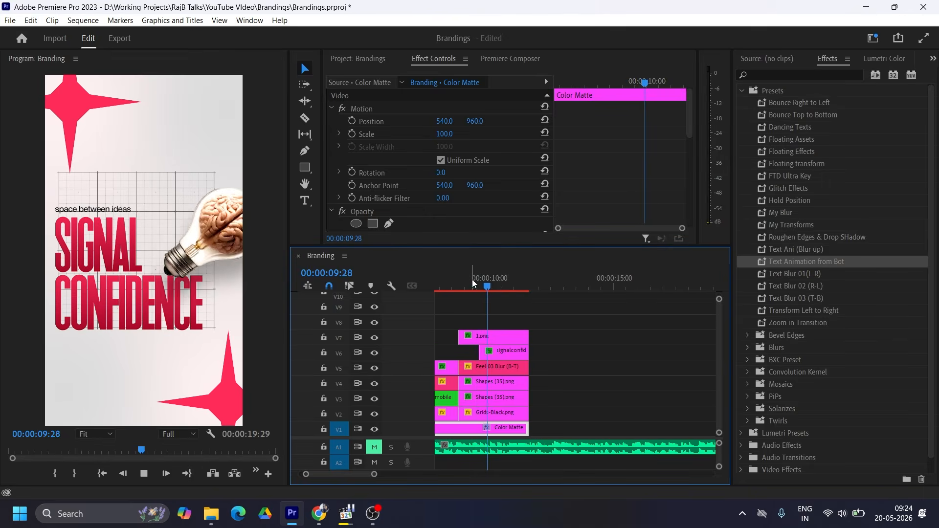
key("space")
left_click_drag(485, 285, 464, 285)
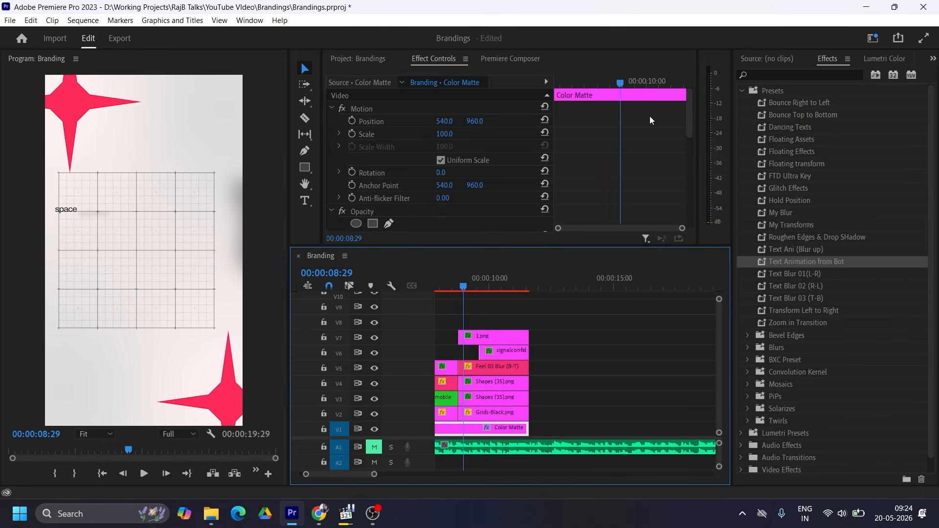
left_click(495, 338)
scroll(562, 168, "down", 2)
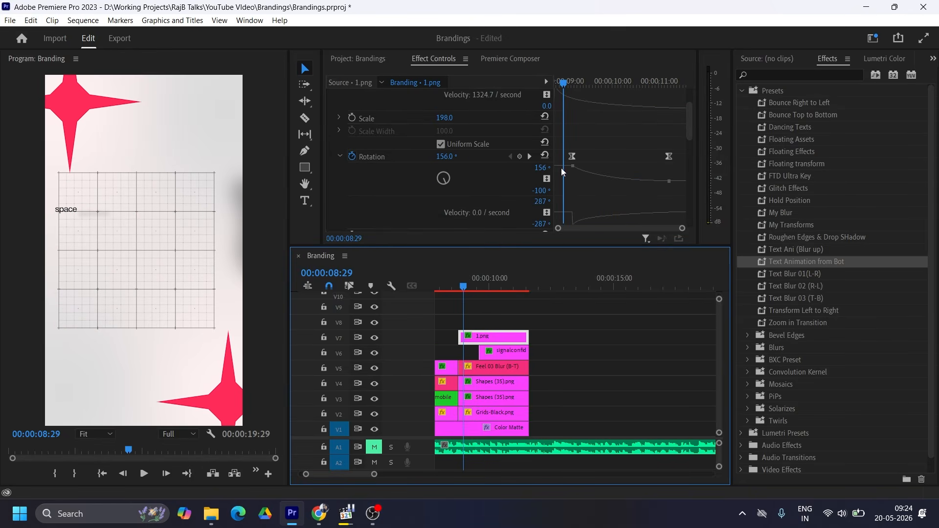
left_click(457, 286)
key("space")
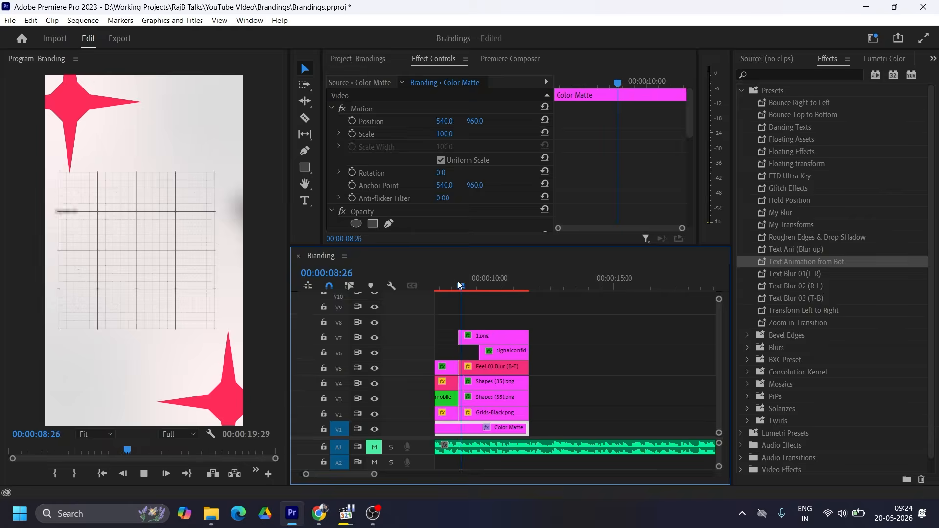
key("space")
key("space")
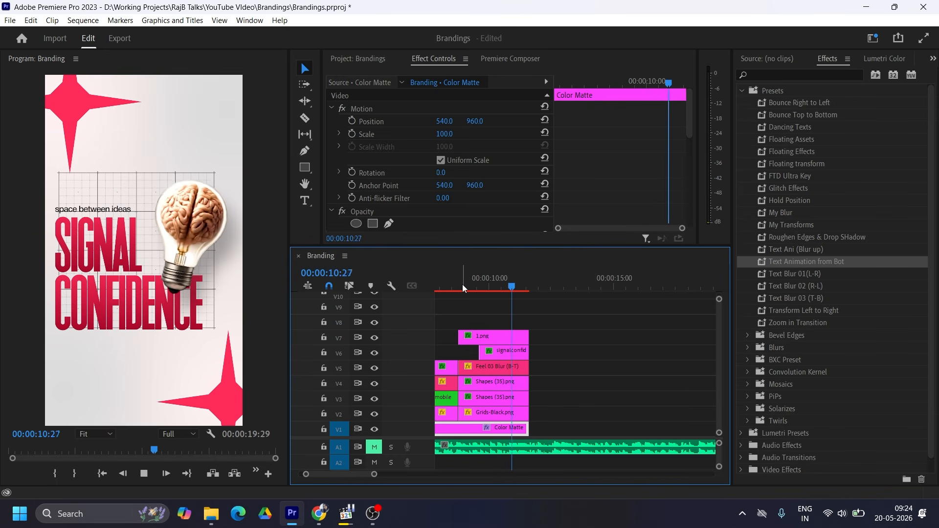
key("space")
key("Up")
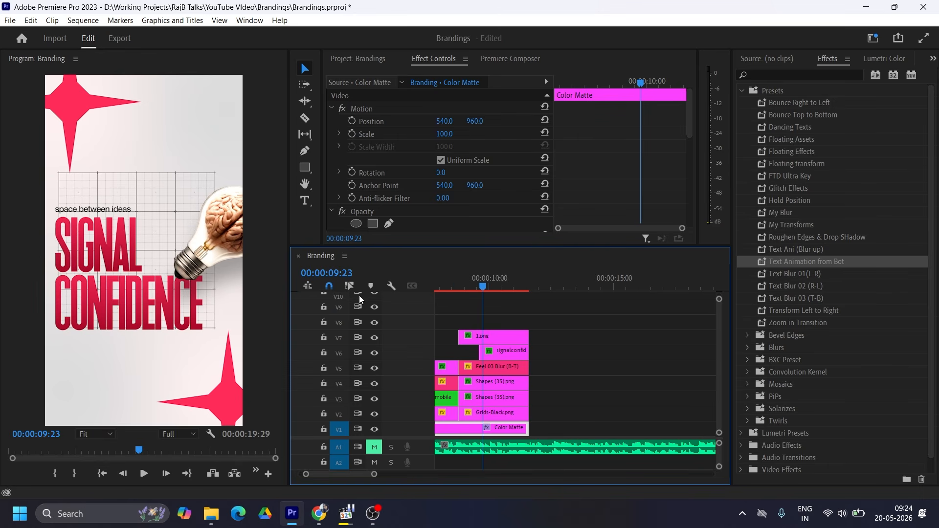
- Shift the 1.png bulb's ending Position keyframe to just before 00:00:11:00 and its ending Rotation keyframe to about 00:00:10:16, and preview the motion
left_click(508, 344)
left_click_drag(684, 121, 659, 121)
left_click_drag(668, 205, 641, 206)
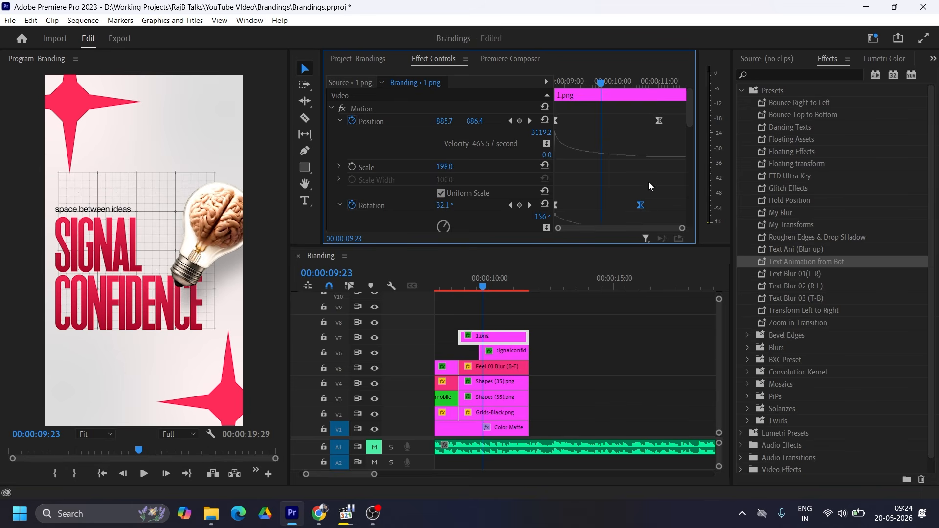
left_click_drag(659, 122, 655, 121)
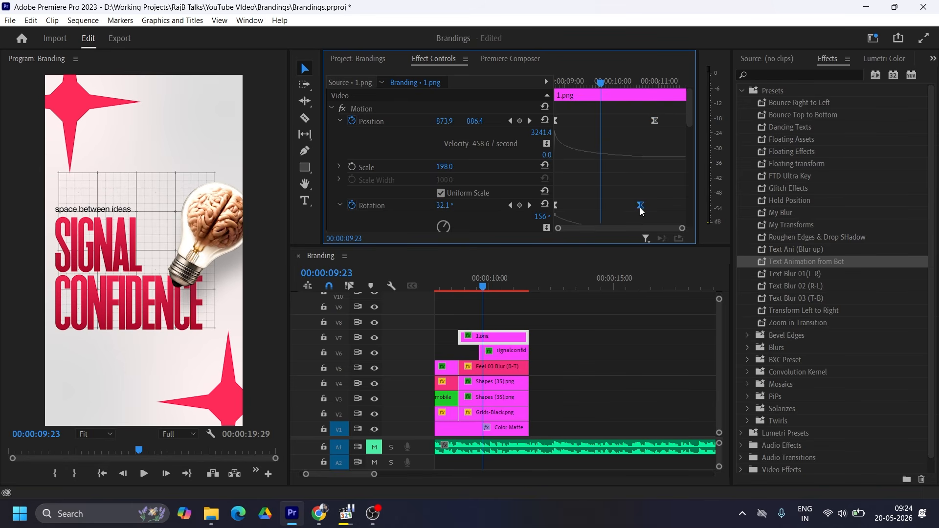
left_click_drag(641, 211, 636, 206)
left_click(462, 281)
key("space")
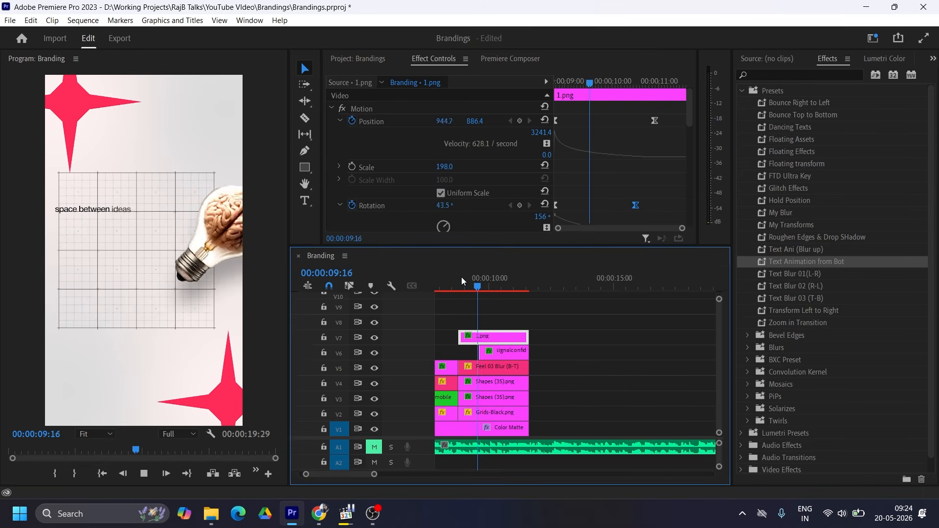
key("space")
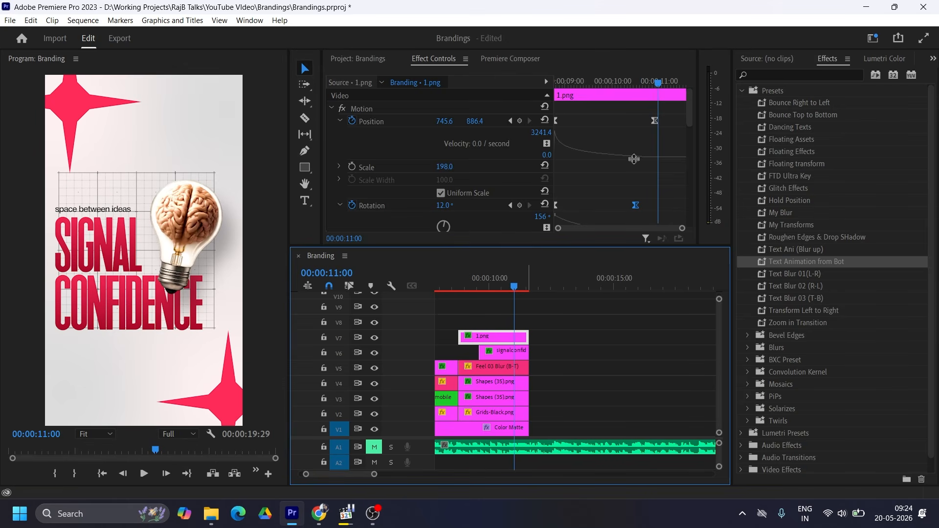
- Extend the bulb's Rotation from the clip's start to about 00:00:11:10 and preview the scene
left_click_drag(636, 206, 676, 208)
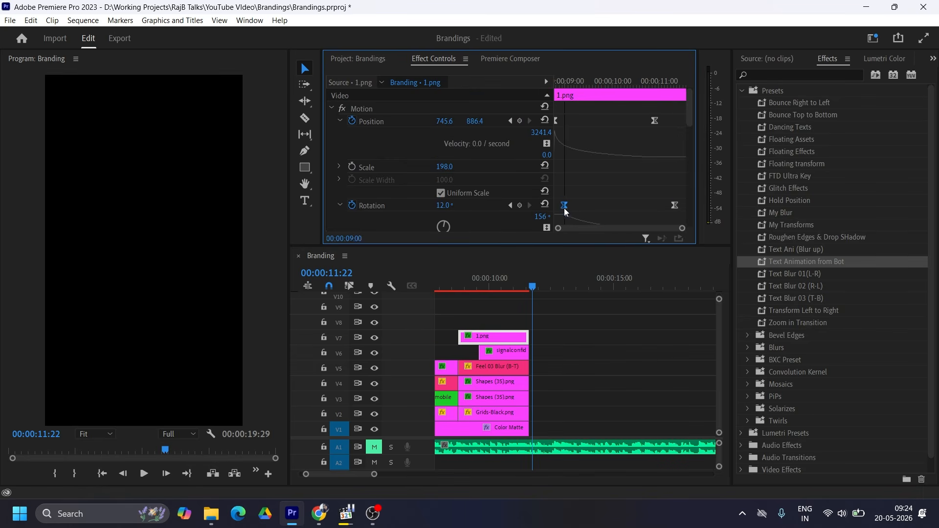
key("space")
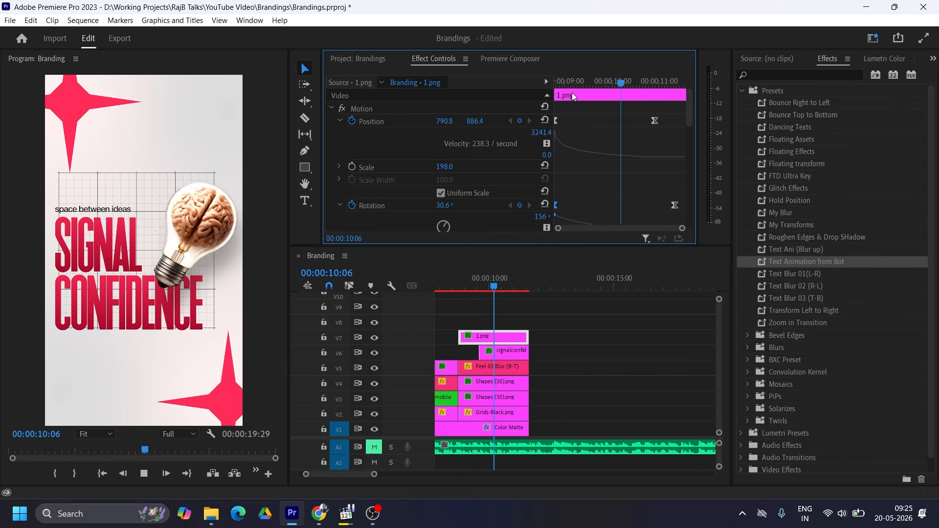
key("space")
key("space")
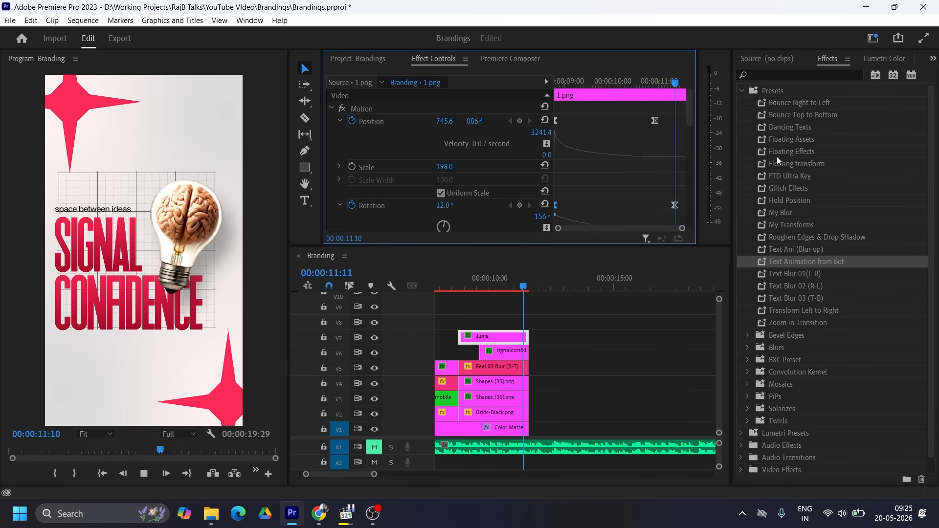
key("space")
left_click(516, 282)
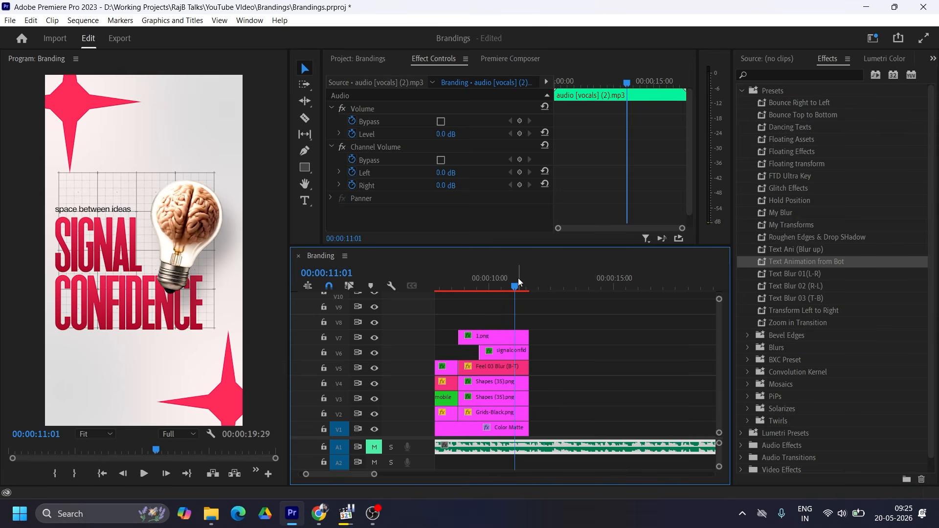
- Apply the Text Animation from Bot preset to the signal confidence title clip
left_click(483, 282)
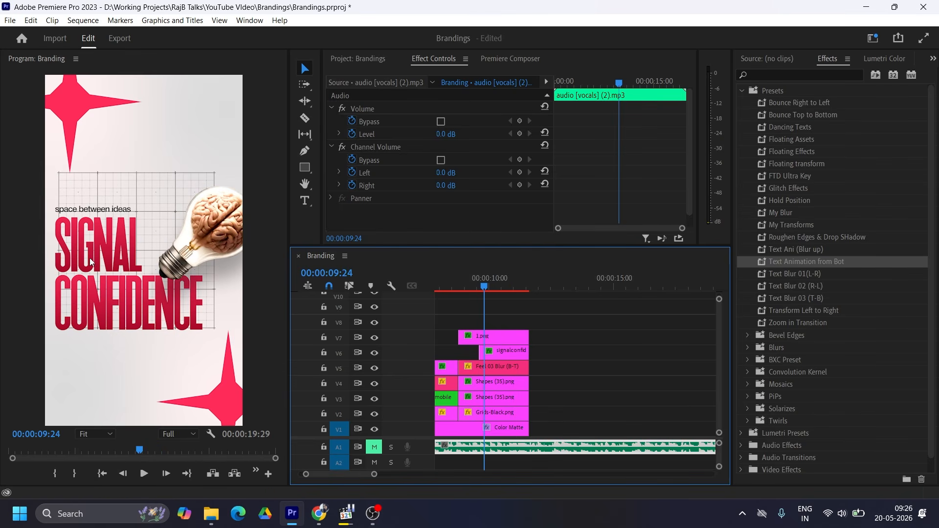
left_click(512, 356)
left_click_drag(787, 262, 506, 352)
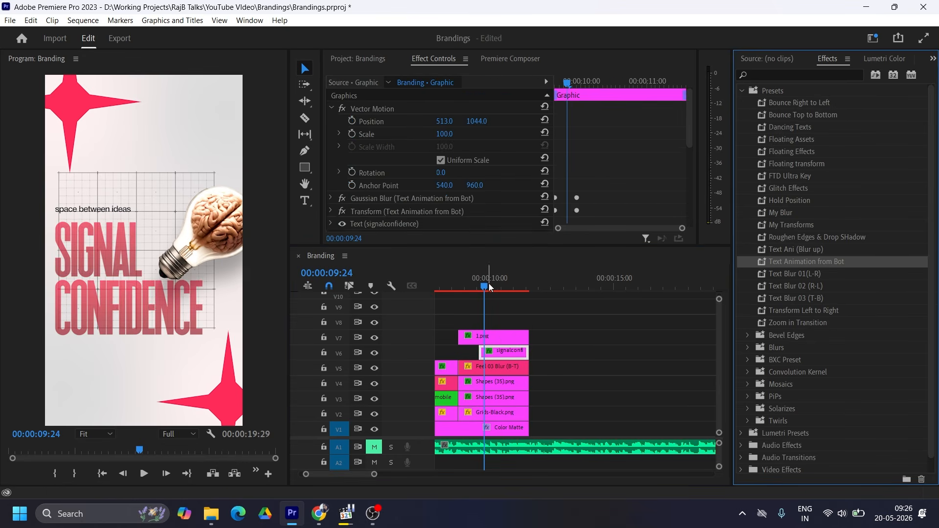
- Keyframe the lower Shapes (35).png star's Rotation from 0° at the clip's start to 30° at 00:00:10:17
mouse_move(488, 284)
left_mouse_down()
mouse_move(463, 284)
mouse_move(502, 285)
left_mouse_up()
left_click(500, 386)
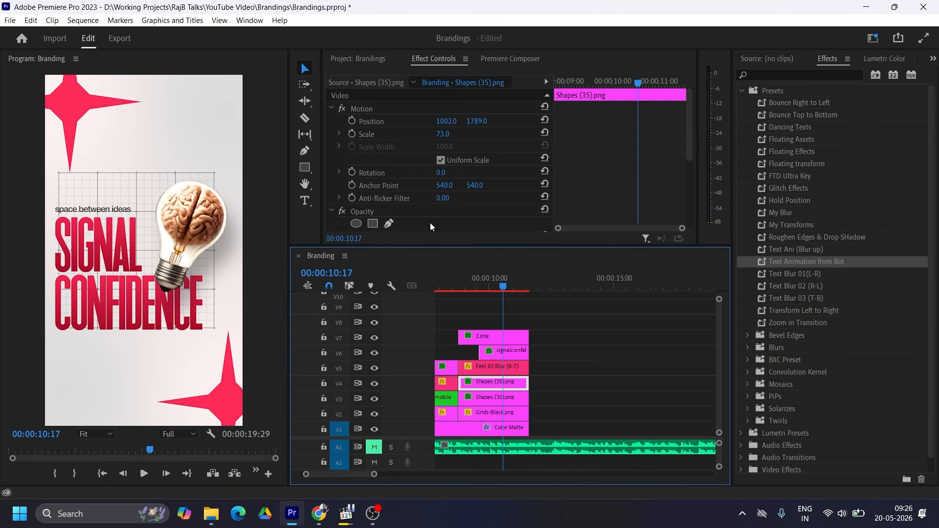
left_click(351, 172)
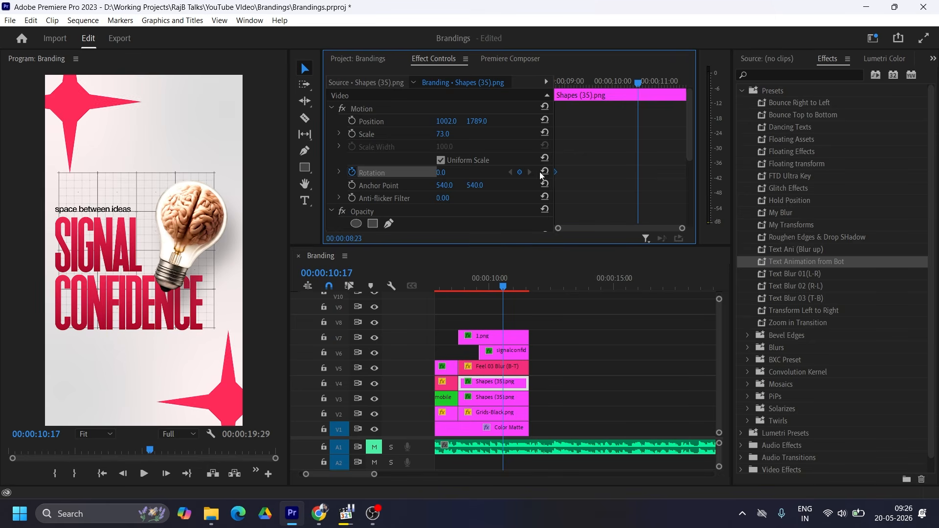
left_click_drag(453, 177, 466, 176)
left_click(448, 171)
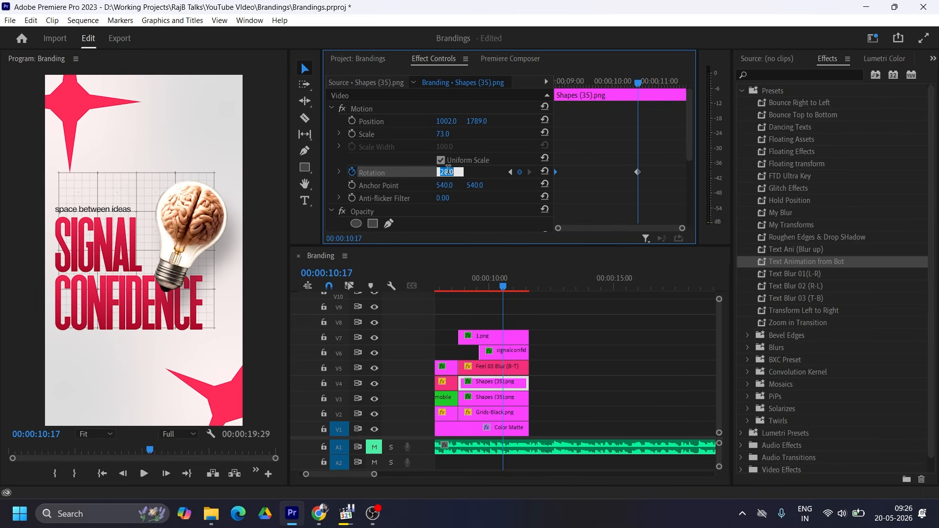
type("30")
key("Return")
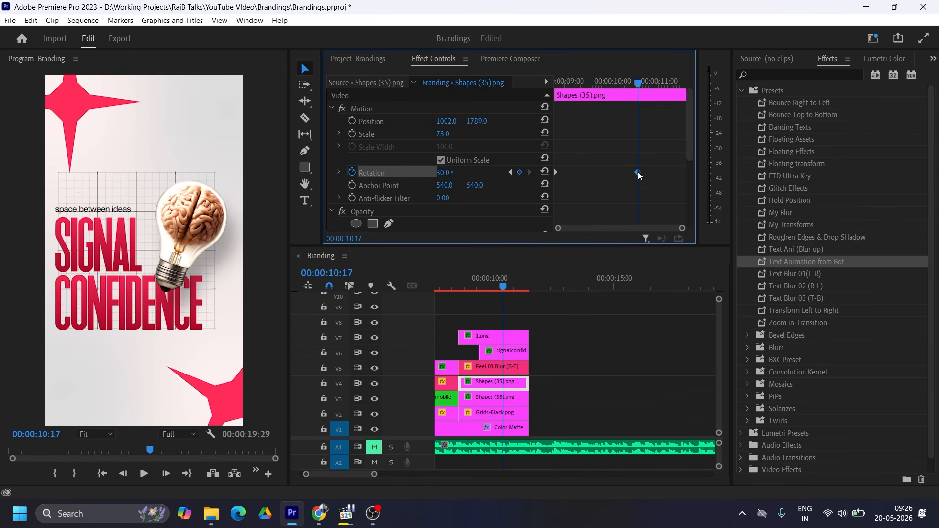
- Keyframe the upper Shapes (35).png star's Rotation from 0° at the clip's start to 30° at 00:00:10:17, and preview the scene
left_click(486, 397)
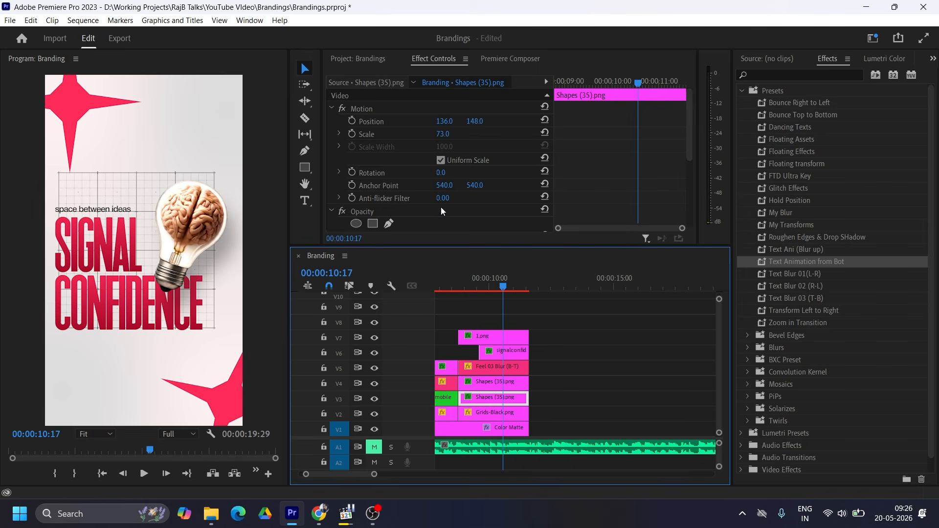
left_click(353, 173)
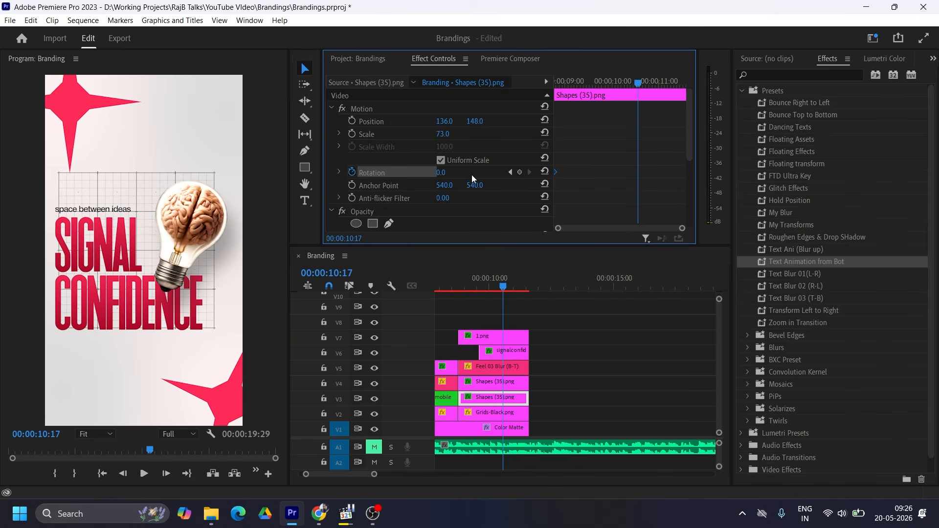
left_click(443, 172)
type("30")
key("Return")
left_click(454, 280)
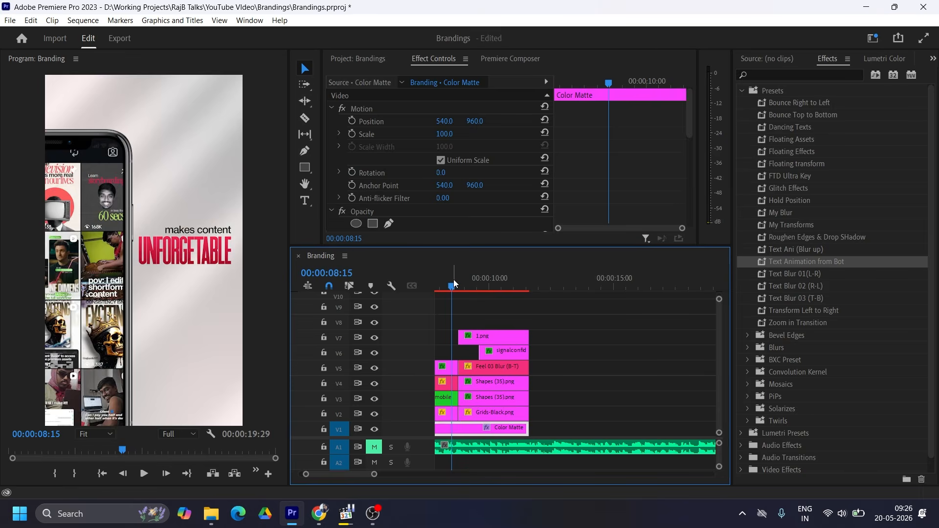
key("space")
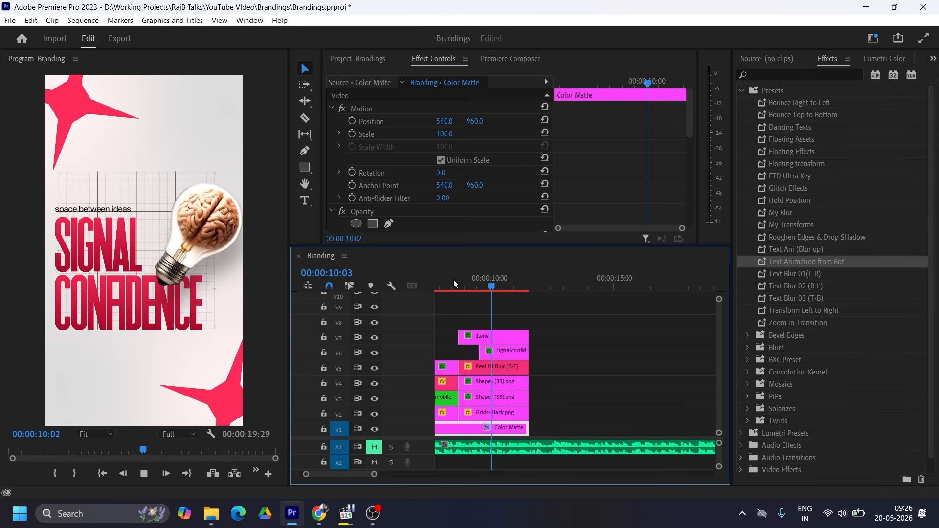
key("space")
- Review the opening branding secrets scene and play the "Posting fast with no breathing" scene
scroll(459, 283, "up", 5)
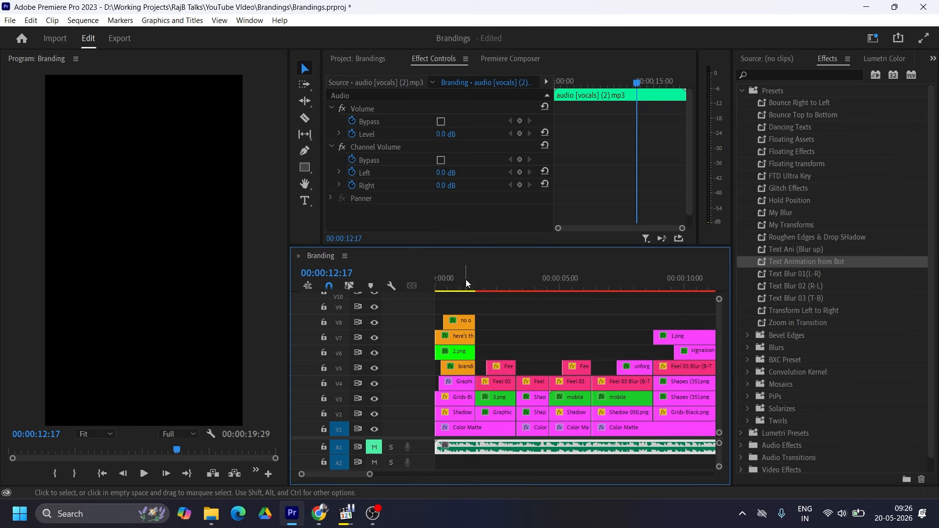
left_click(464, 281)
mouse_move(464, 284)
left_mouse_down()
mouse_move(434, 281)
mouse_move(465, 286)
left_mouse_up()
left_click_drag(467, 287, 468, 284)
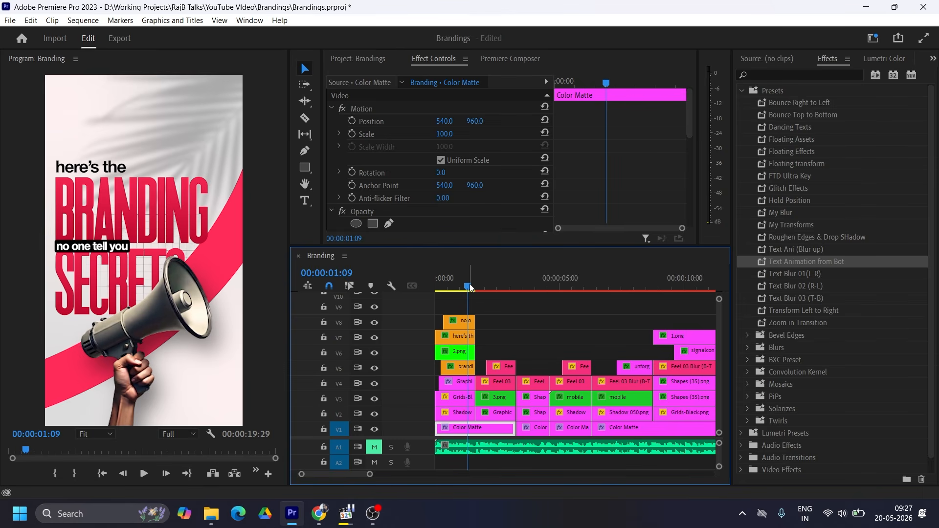
mouse_move(470, 285)
left_mouse_down()
mouse_move(486, 283)
mouse_move(465, 277)
mouse_move(470, 285)
left_mouse_up()
left_click_drag(349, 476, 349, 475)
mouse_move(575, 286)
left_mouse_down()
mouse_move(612, 288)
mouse_move(576, 287)
left_mouse_up()
key("space")
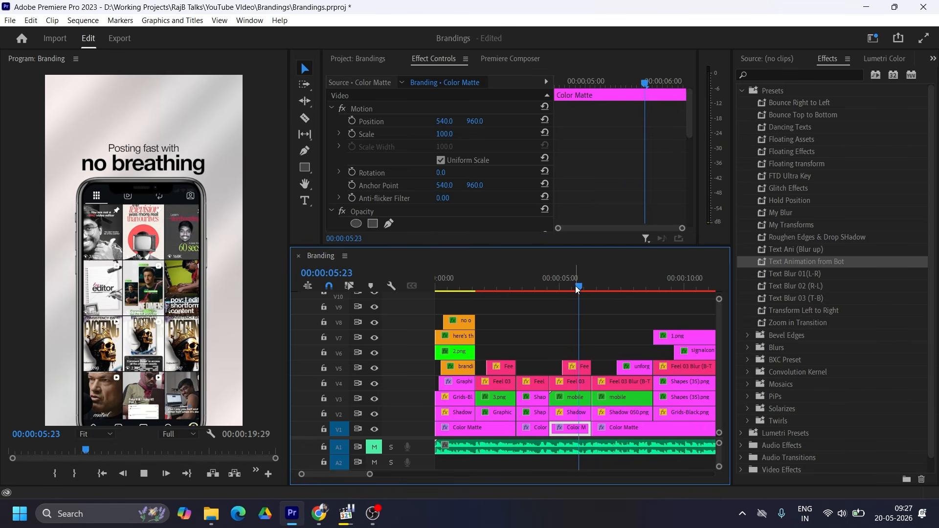
key("space")
- Add a new Transform effect to the 2.png megaphone clip in the opening branding secrets scene
left_click_drag(616, 290, 467, 286)
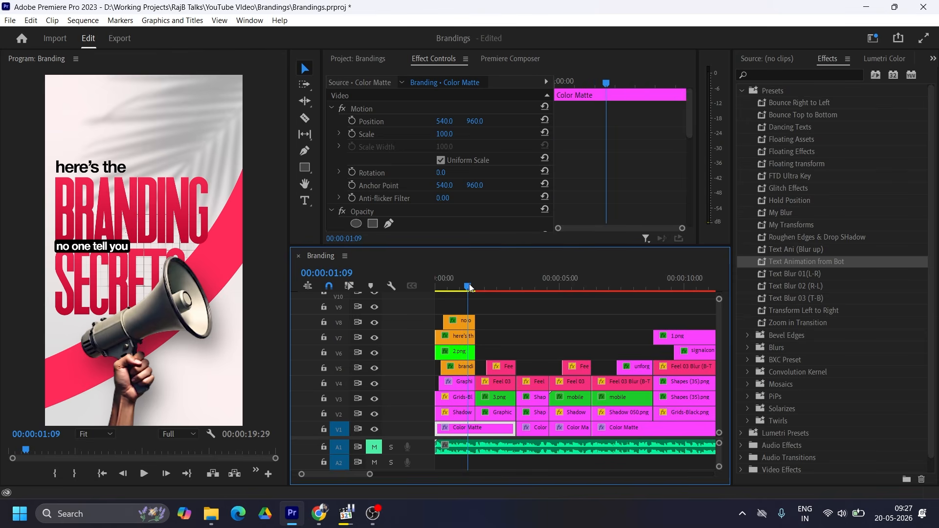
scroll(548, 146, "down", 5)
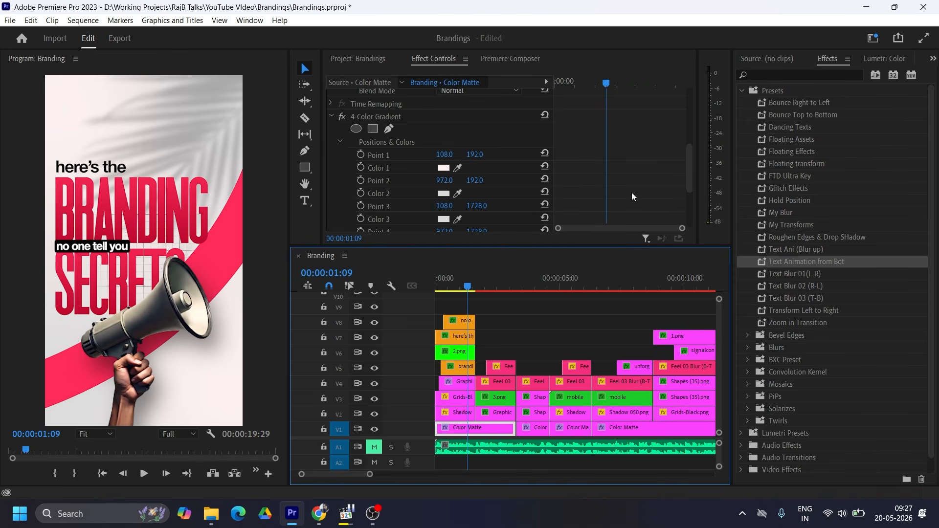
left_click(465, 354)
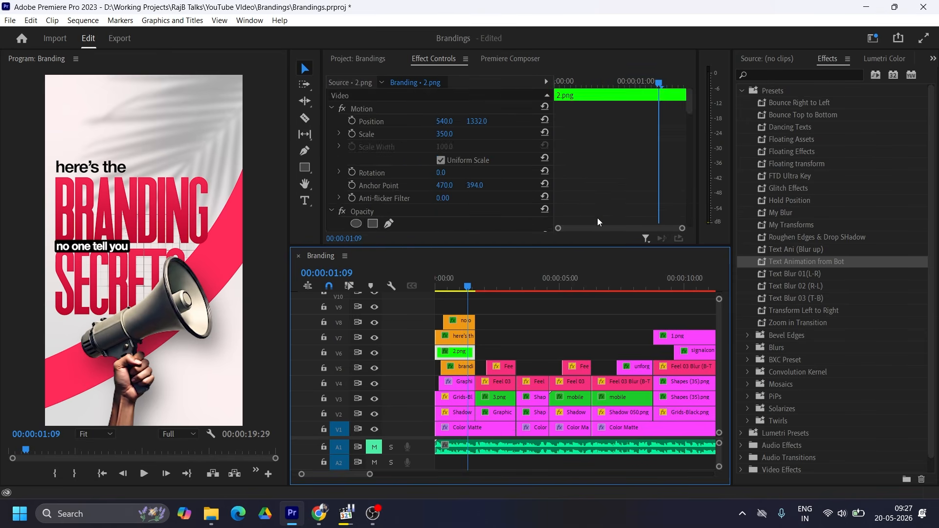
scroll(597, 218, "down", 8)
scroll(630, 151, "down", 5)
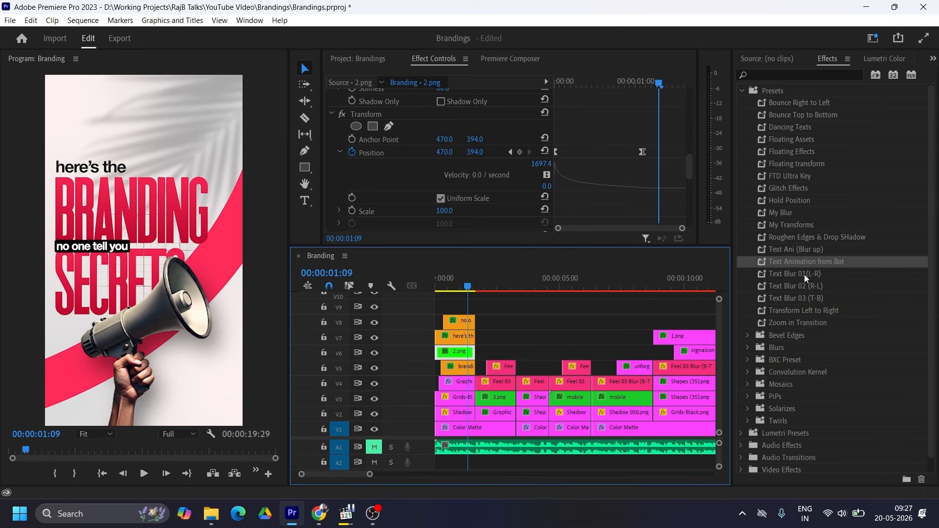
left_click(773, 75)
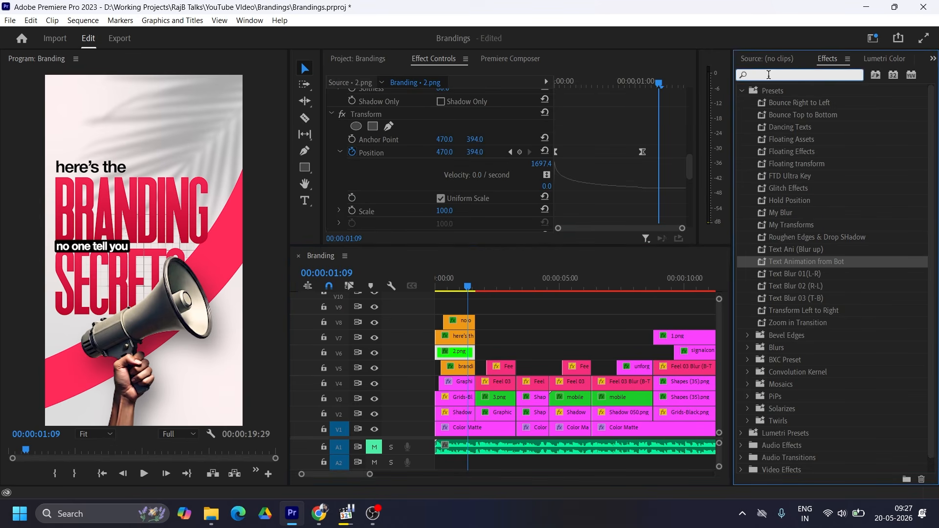
type("tra")
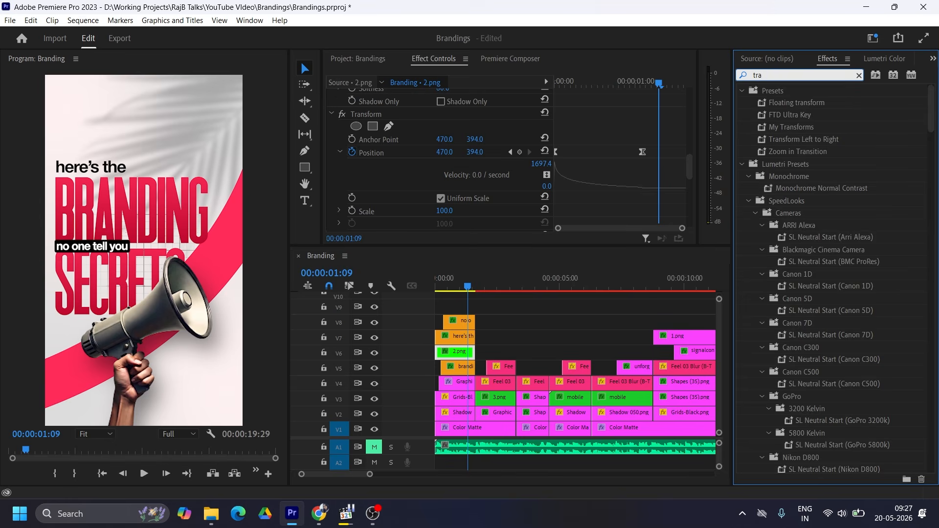
type("nsf")
left_click(791, 225)
scroll(620, 198, "down", 3)
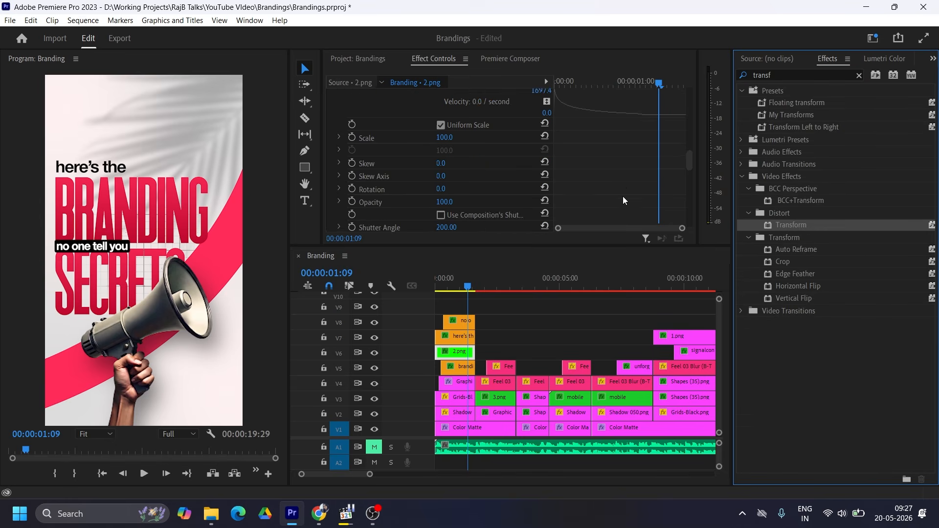
scroll(623, 196, "down", 5)
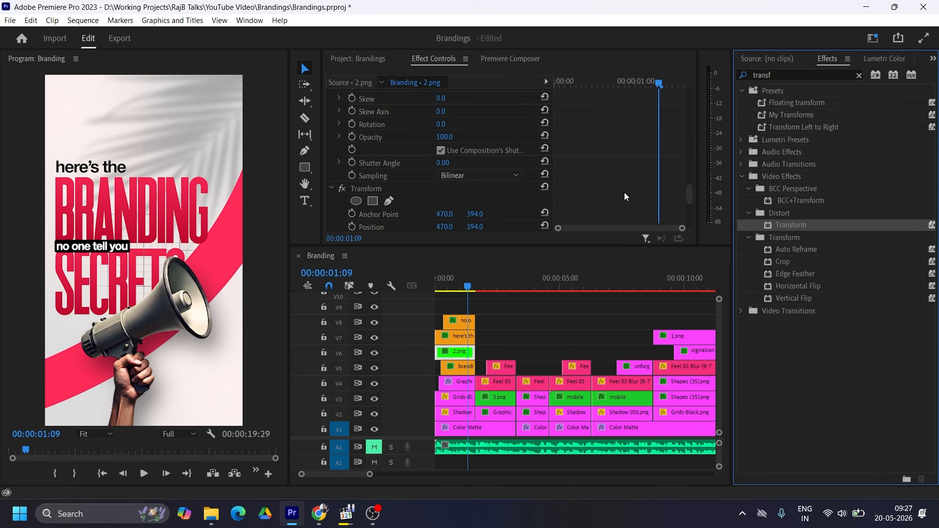
scroll(625, 196, "down", 5)
- Move the ending Position keyframe of the 2.png clip's entrance Transform slightly earlier
left_click_drag(660, 84, 635, 86)
key("shift+Right")
scroll(642, 137, "up", 4)
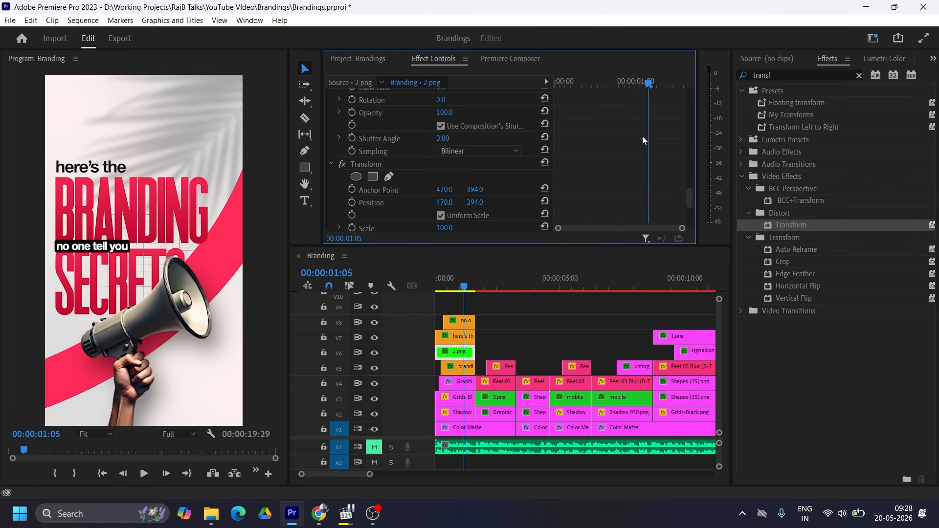
scroll(643, 152, "up", 8)
left_click_drag(644, 166, 633, 166)
scroll(651, 163, "down", 4)
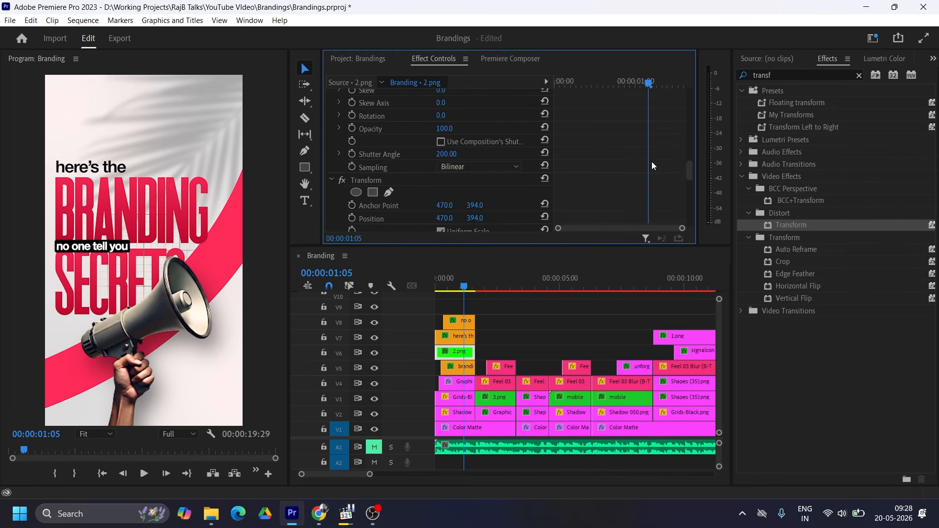
scroll(652, 162, "down", 8)
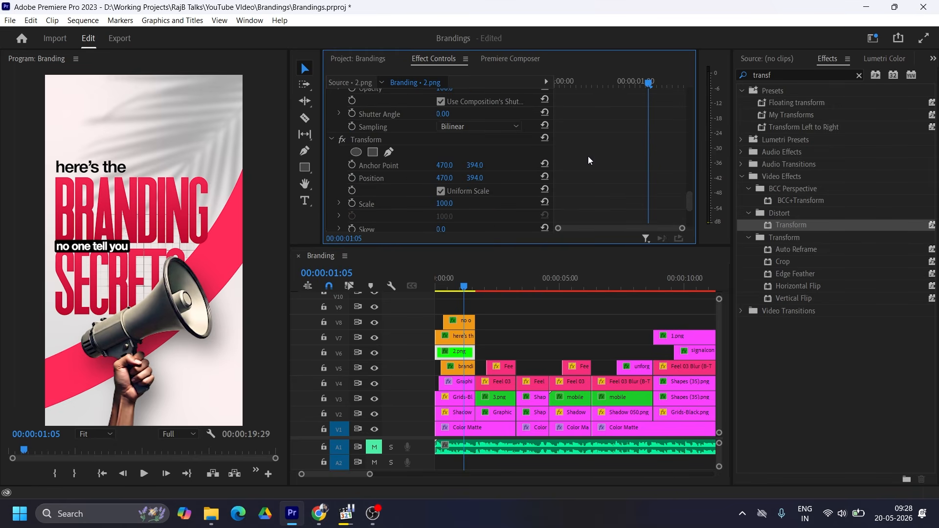
- Keyframe the new Transform's Position on 2.png from 470, 394 to 470, 382 at 00:00:01:13
left_click_drag(647, 83, 673, 83)
left_click(352, 178)
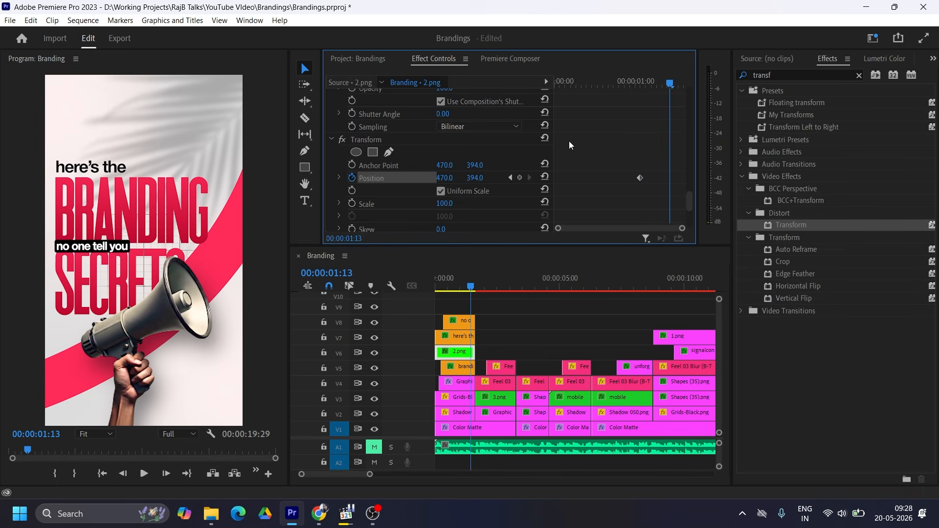
left_click_drag(474, 178, 466, 178)
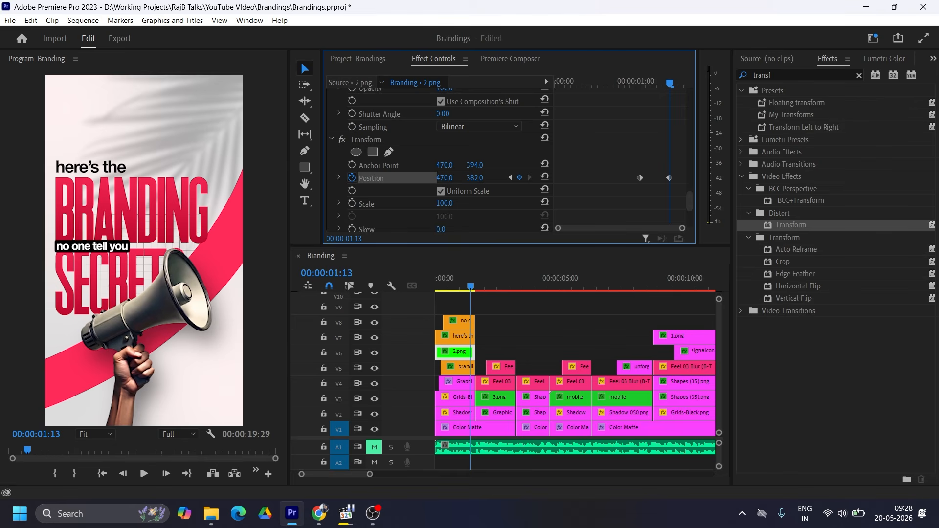
- Set the 2.png clip's Motion Scale to 360 and its 00:00:01:13 Transform Position keyframe to 470, 378
scroll(618, 184, "up", 5)
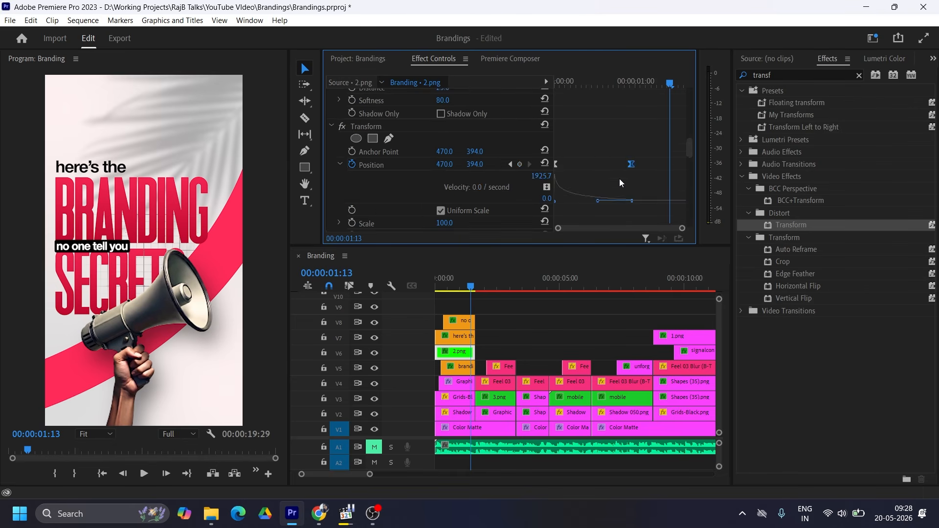
scroll(619, 183, "up", 5)
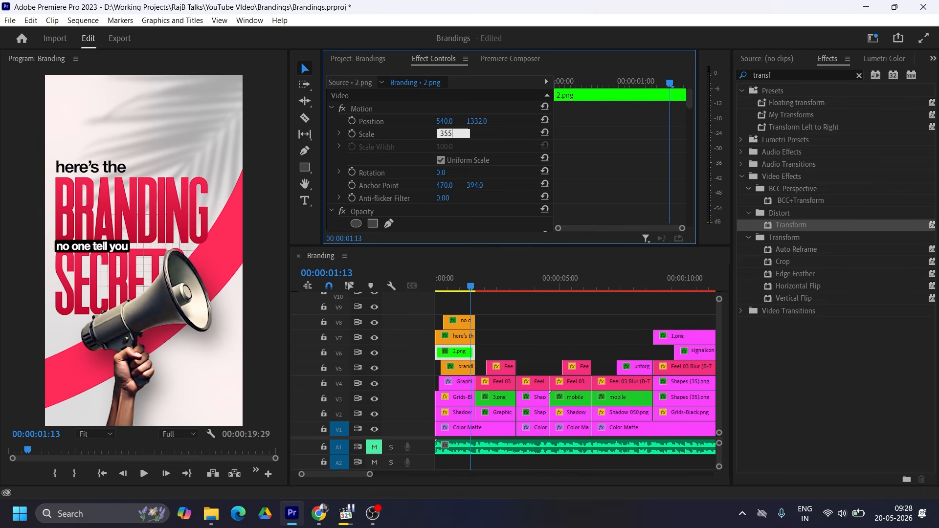
key("Return")
type("360")
key("Return")
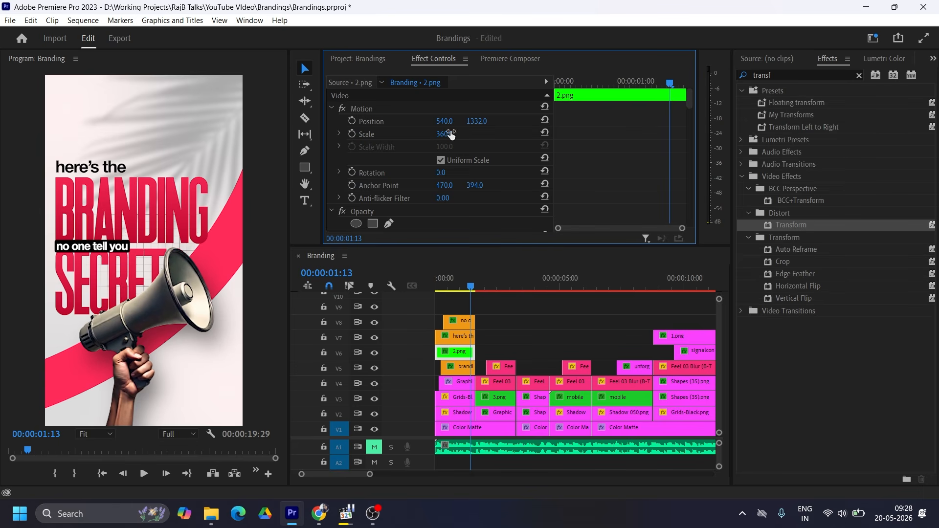
scroll(597, 156, "down", 10)
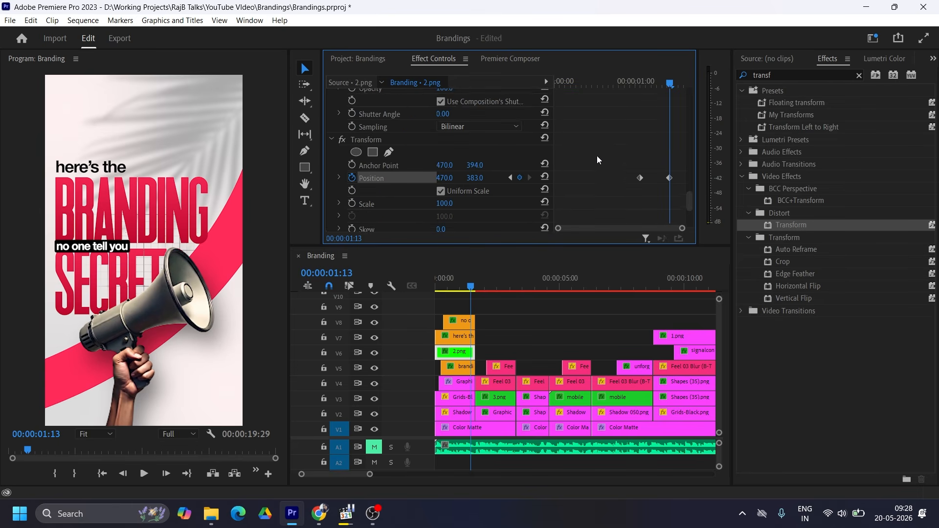
left_click_drag(475, 153, 475, 154)
- Ease 2.png's exit Position keyframes with Ease Out at the start and Ease In at the end, and move the end keyframe to the clip's end
right_click(668, 153)
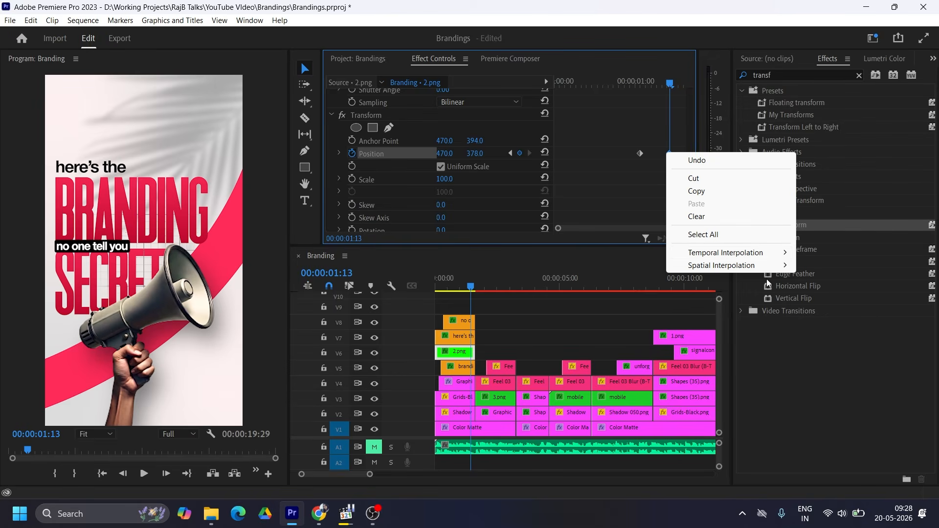
mouse_move(723, 252)
left_click(849, 310)
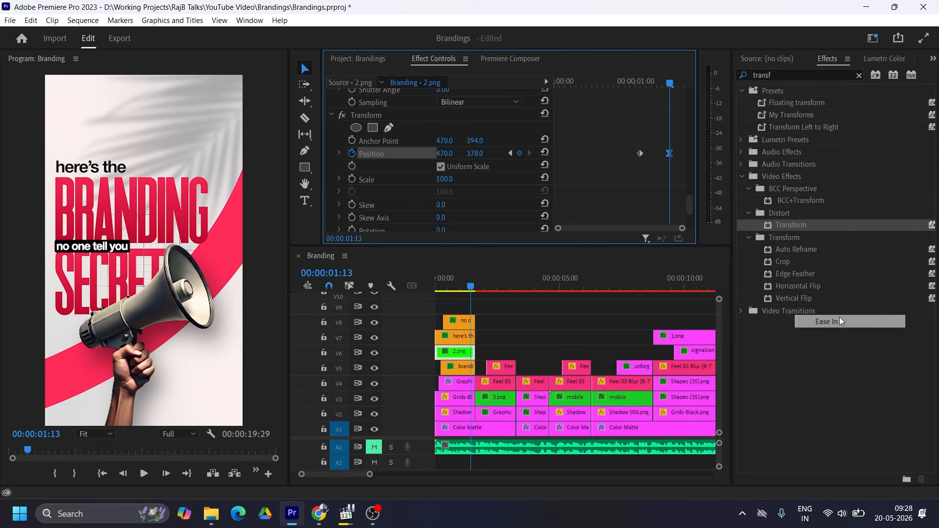
right_click(639, 153)
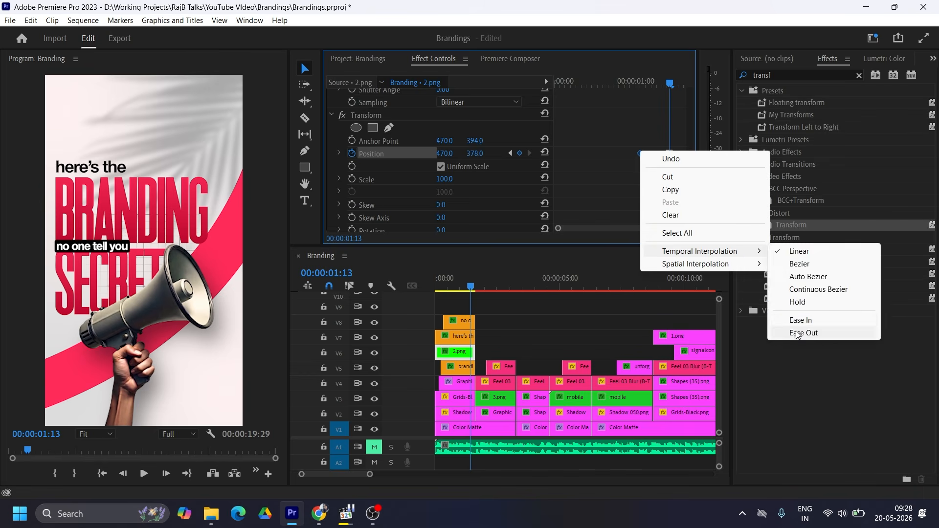
left_click(777, 331)
left_click(340, 154)
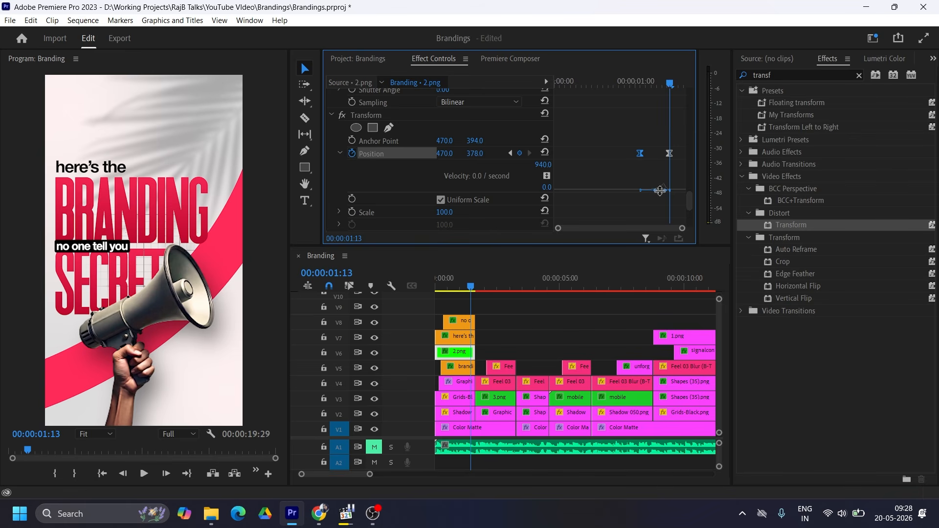
left_click_drag(670, 154, 686, 158)
- Preview the opening scene from the start and continue through the chess pieces scene
left_click(445, 278)
key("space")
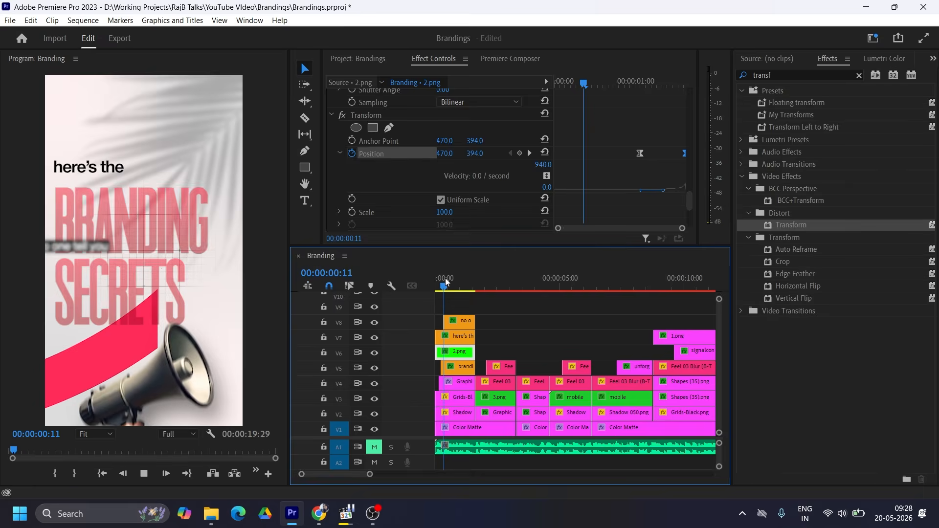
key("Home")
key("space")
key("space")
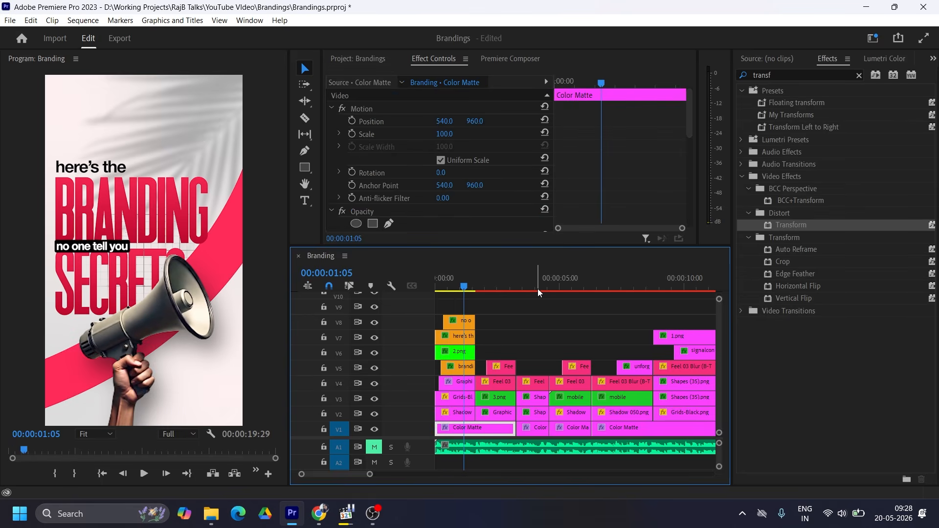
key("space")
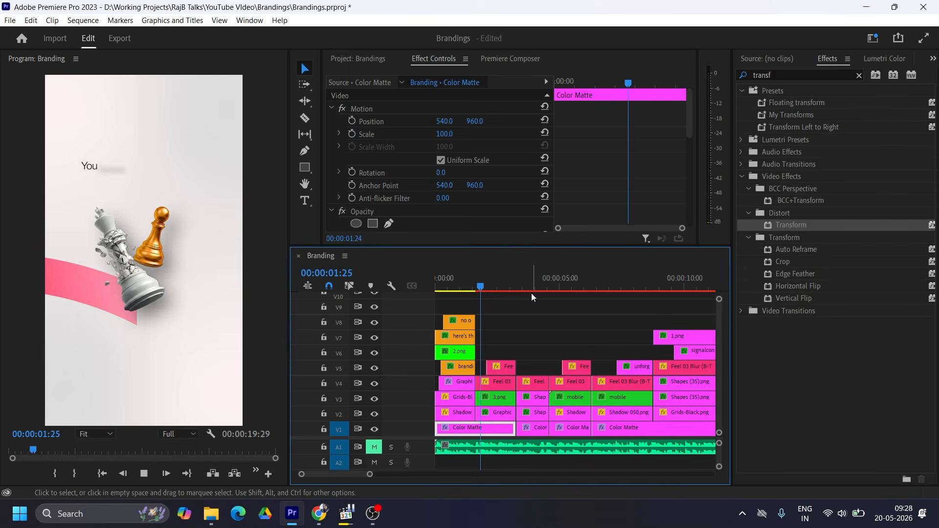
key("space")
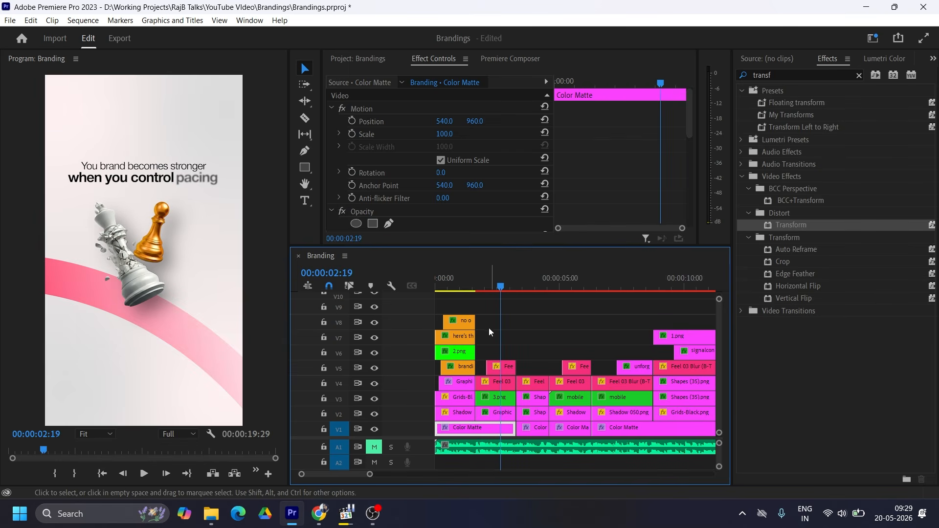
- Add a new Transform effect to the 3.png chess pieces clip, with the playhead at 00:00:03:01
left_click_drag(501, 286, 511, 286)
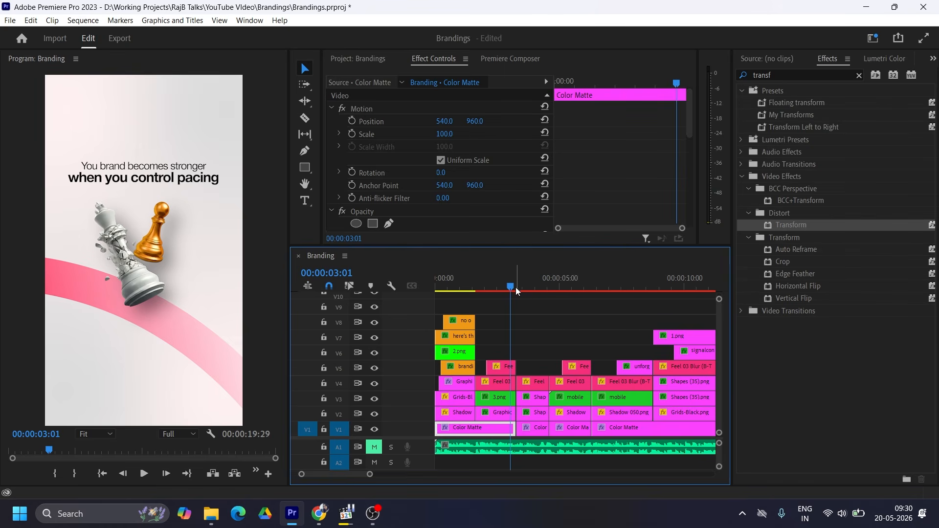
mouse_move(512, 287)
left_mouse_down()
mouse_move(530, 287)
mouse_move(505, 286)
mouse_move(527, 284)
mouse_move(511, 280)
left_mouse_up()
left_click(507, 400)
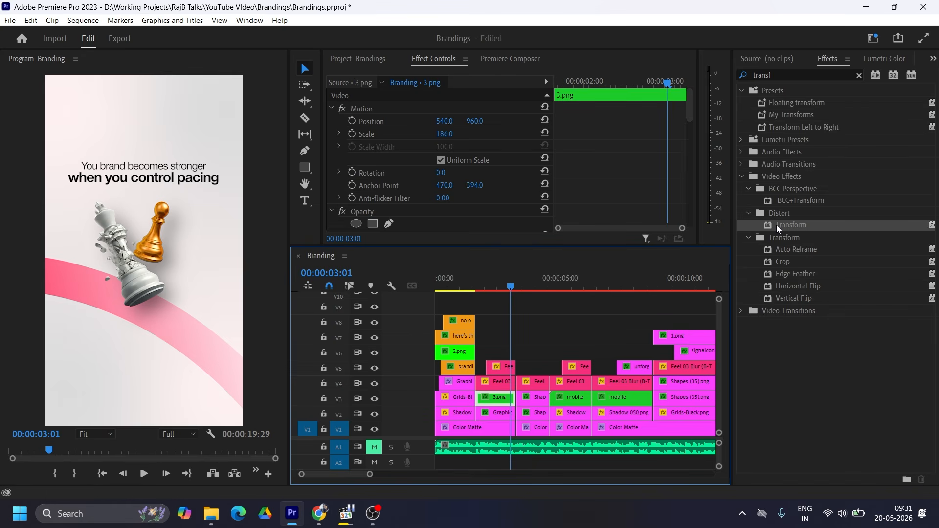
left_click_drag(776, 225, 505, 399)
scroll(600, 198, "down", 5)
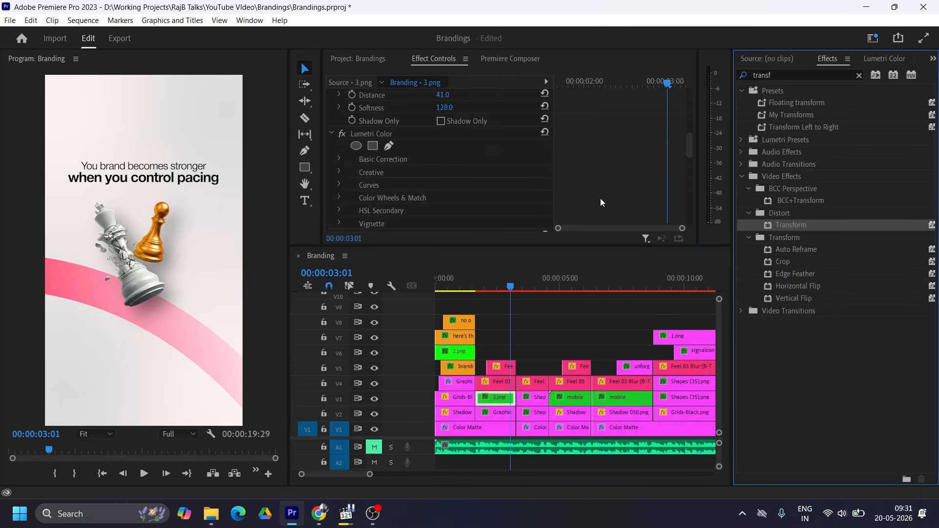
scroll(601, 196, "down", 10)
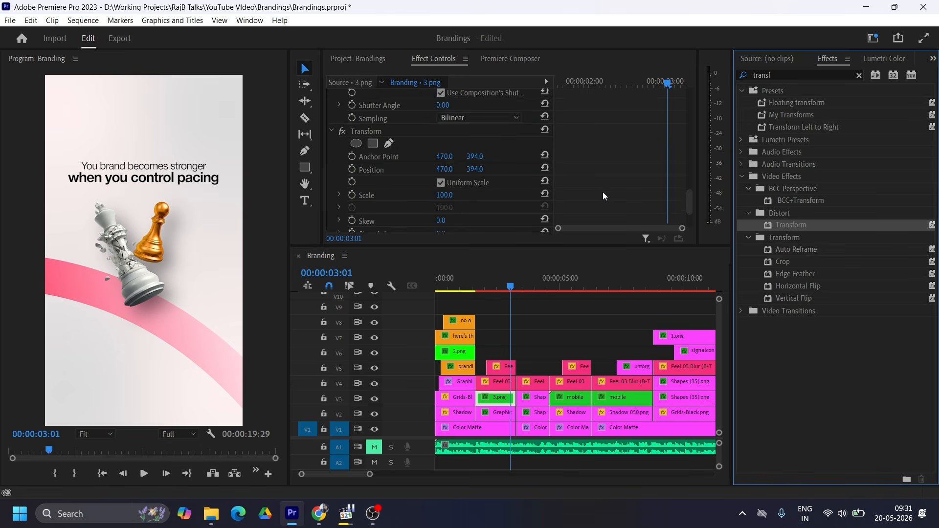
scroll(603, 196, "down", 1)
- Keyframe the new Transform's Position on 3.png from 470, 394 to 495, 394 at 00:00:03:01, using Ease Out and Ease In
left_click(351, 146)
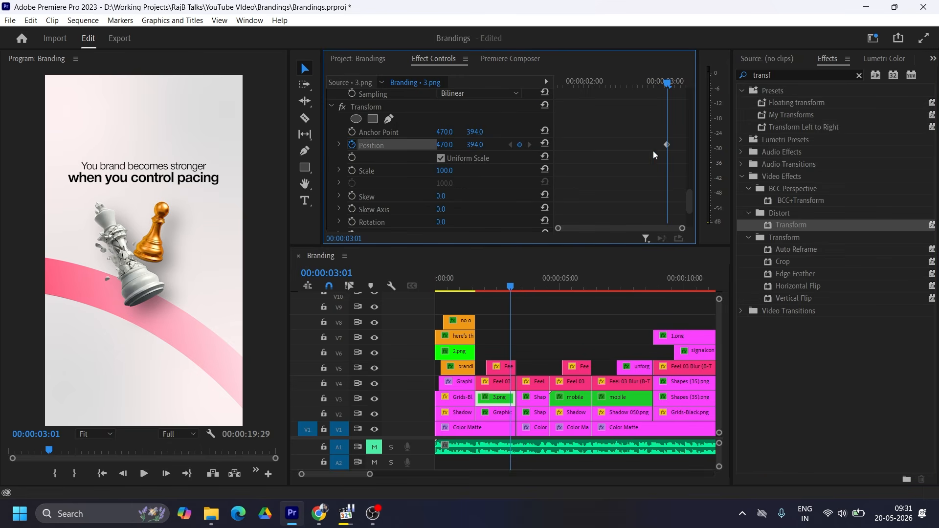
left_click_drag(446, 147, 740, 153)
right_click(668, 145)
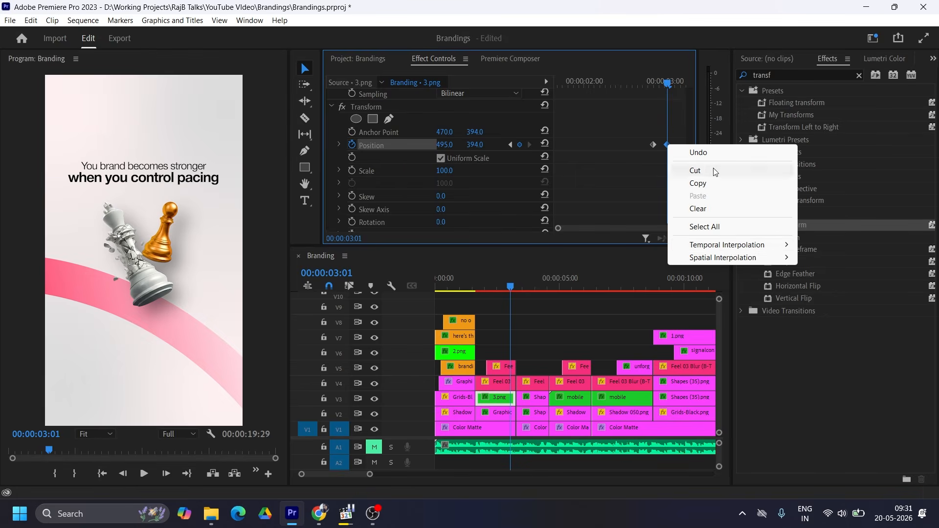
mouse_move(733, 244)
left_click(836, 314)
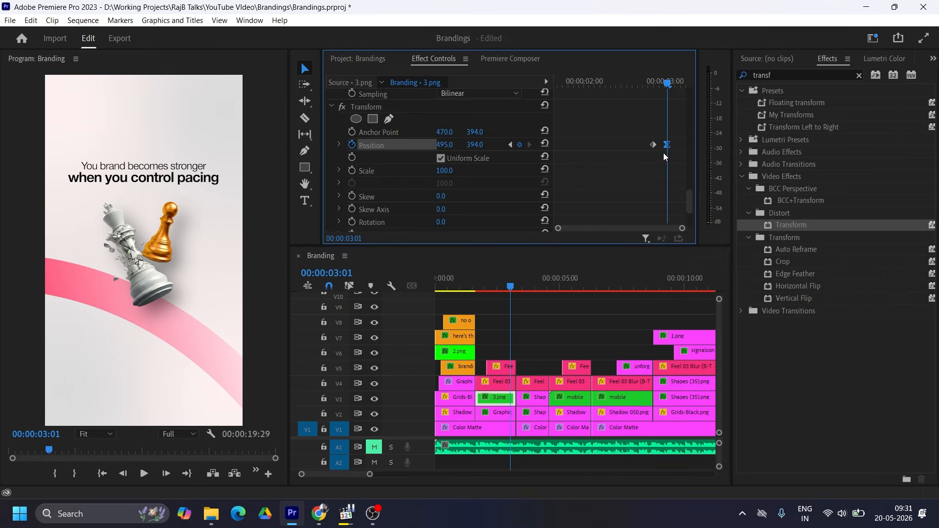
right_click(654, 144)
left_click(816, 296)
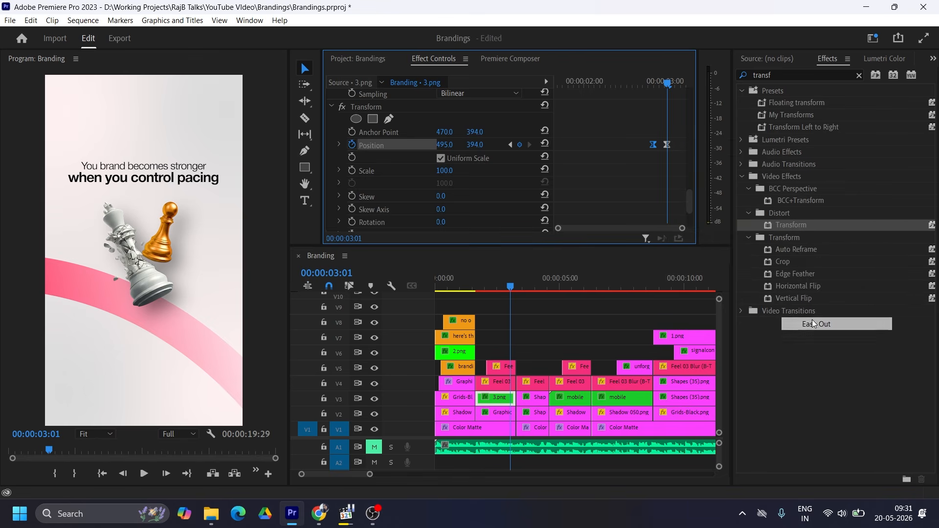
- Delay 3.png's end Position keyframe to the clip's end with an accelerating velocity curve, and preview the exit
left_click(339, 145)
left_click_drag(667, 144, 675, 145)
left_click_drag(658, 182, 664, 182)
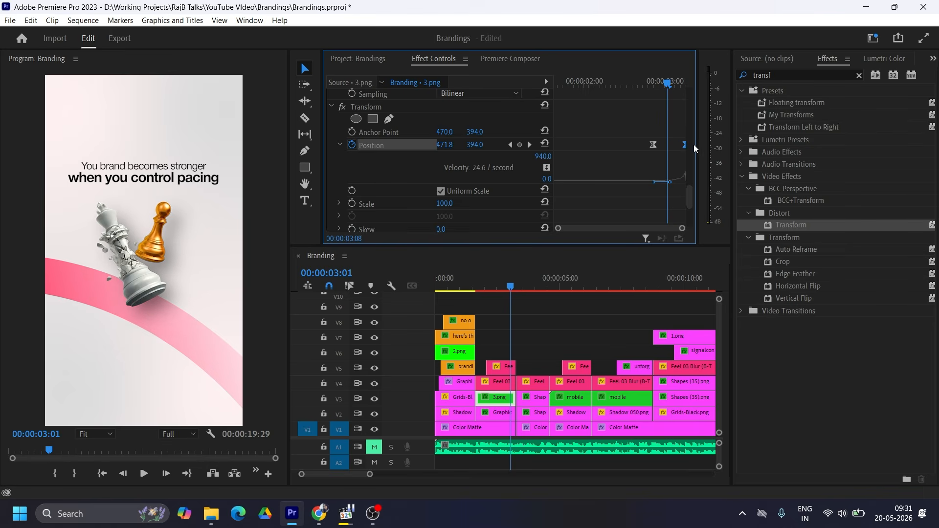
mouse_move(497, 287)
left_mouse_down()
mouse_move(533, 287)
mouse_move(499, 284)
left_mouse_up()
key("space")
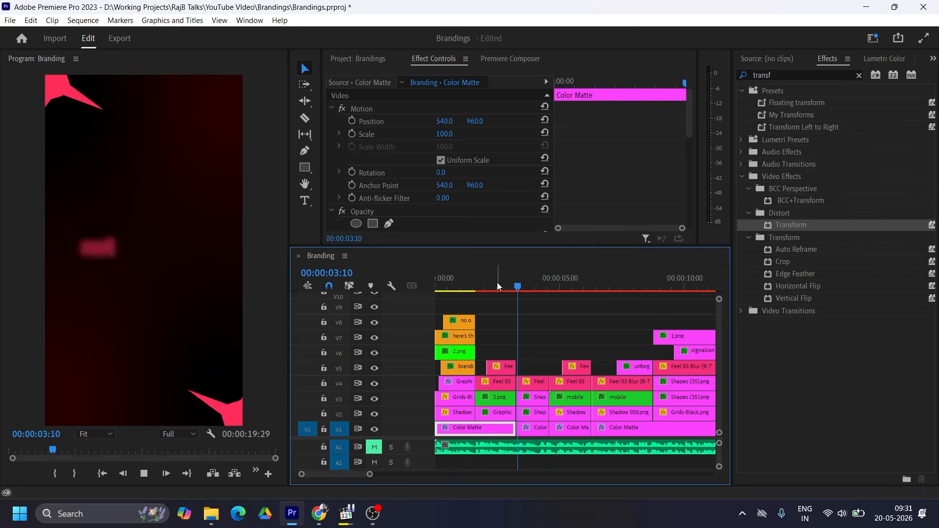
- Place an adjustment layer above the "Posting fast" phone scene, trim it to the scene's length, and apply Transform to it
key("space")
left_click_drag(535, 293, 556, 281)
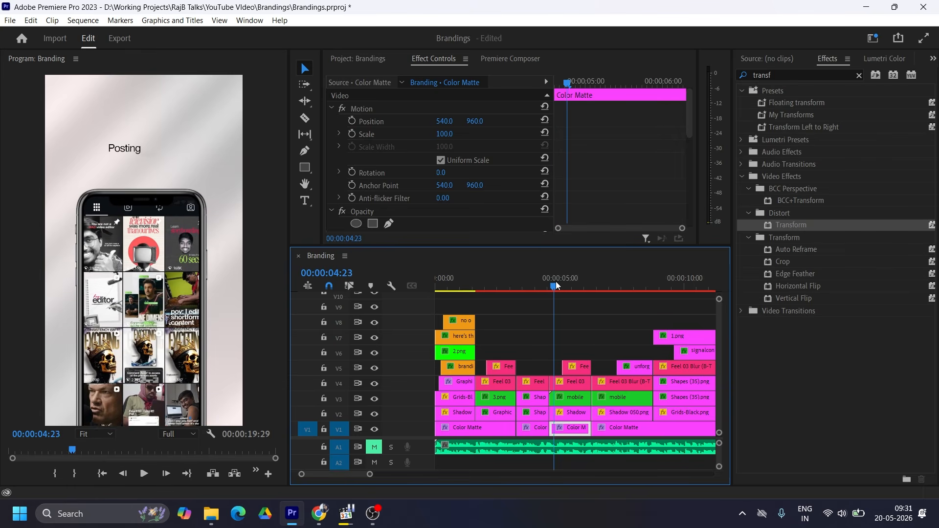
left_click(356, 58)
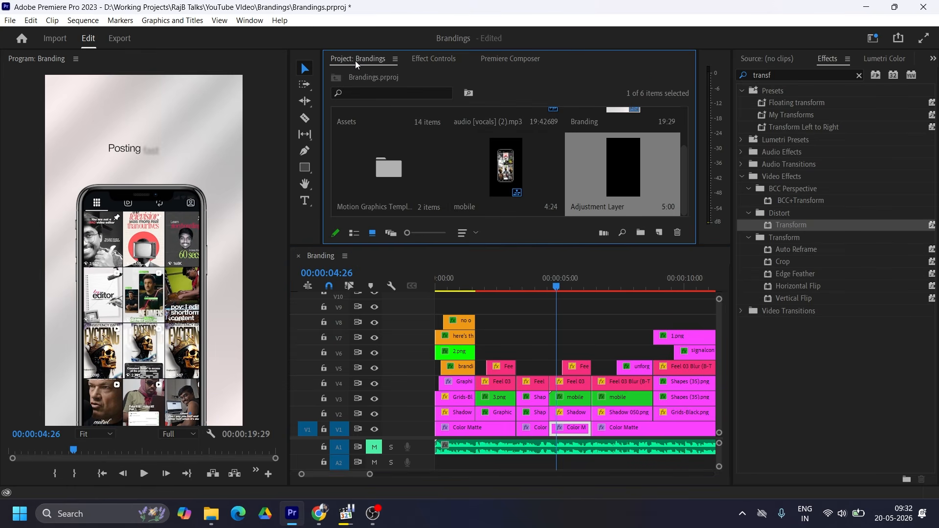
left_click_drag(609, 168, 553, 319)
left_click_drag(674, 322, 591, 324)
left_click(582, 326)
left_click_drag(783, 229, 587, 317)
- Keyframe the adjustment layer's Transform Scale from 110 at its start, 00:00:04:18, down to 100
left_click(433, 58)
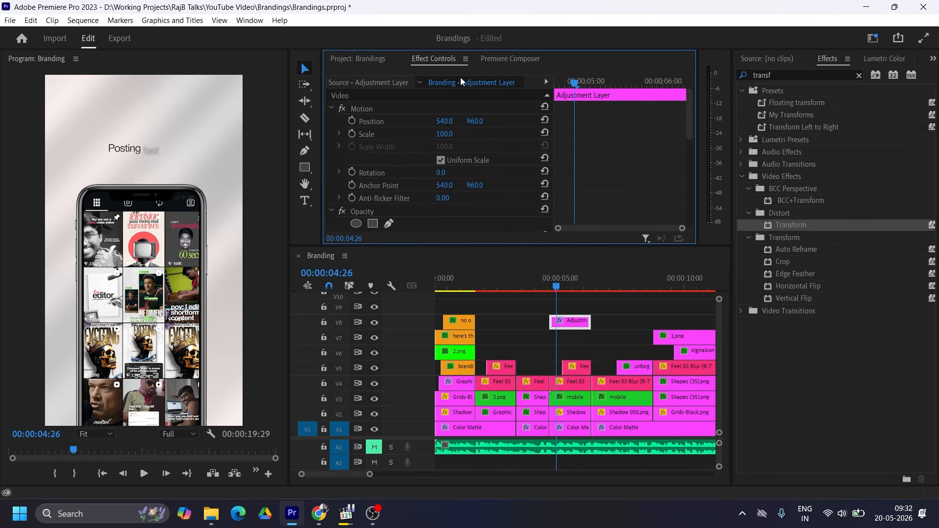
scroll(447, 186, "down", 5)
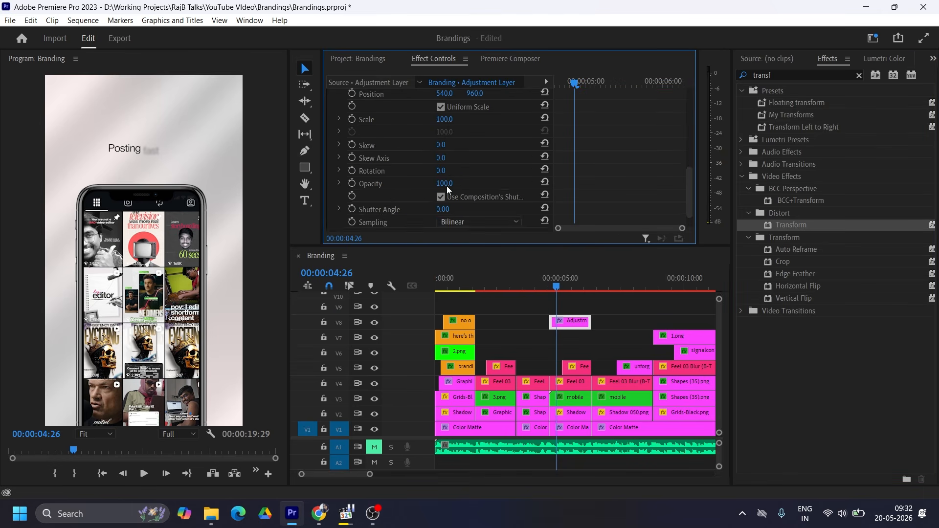
scroll(447, 186, "up", 2)
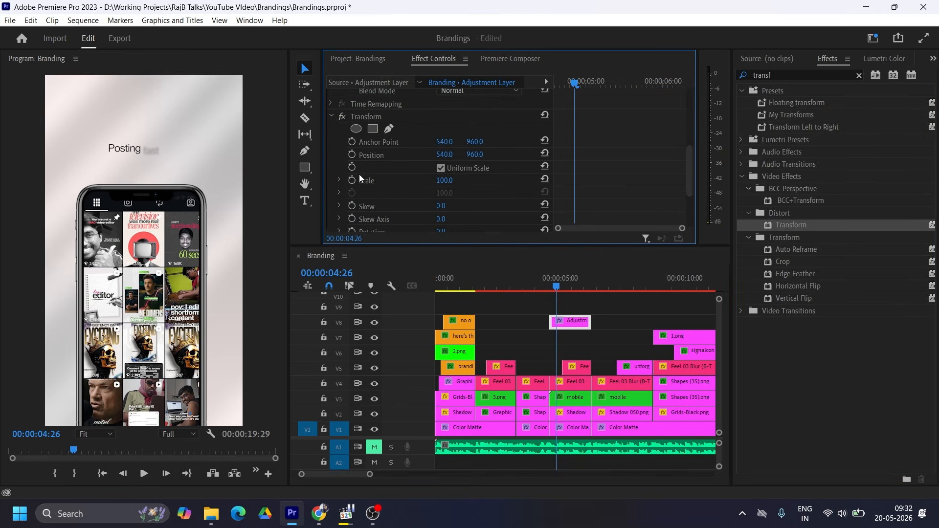
left_click_drag(574, 180, 590, 180)
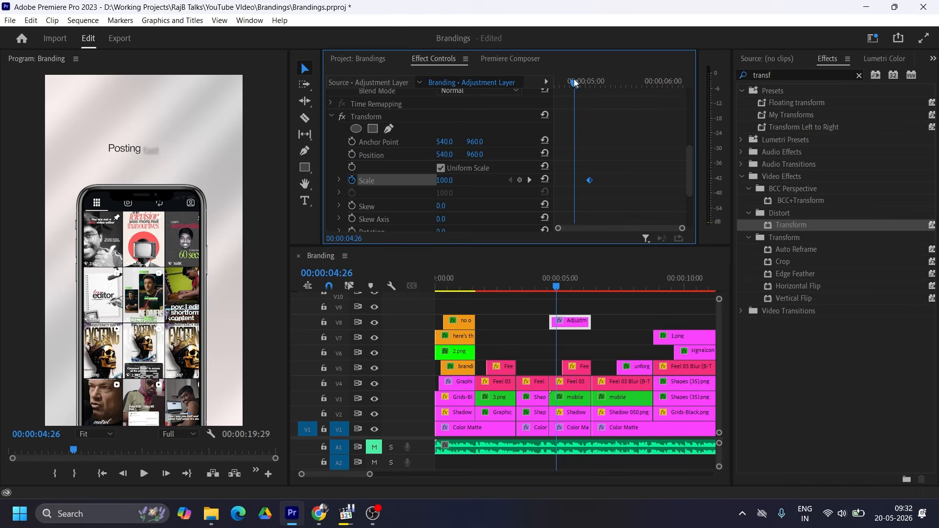
left_click_drag(575, 83, 544, 83)
left_click_drag(444, 181, 458, 184)
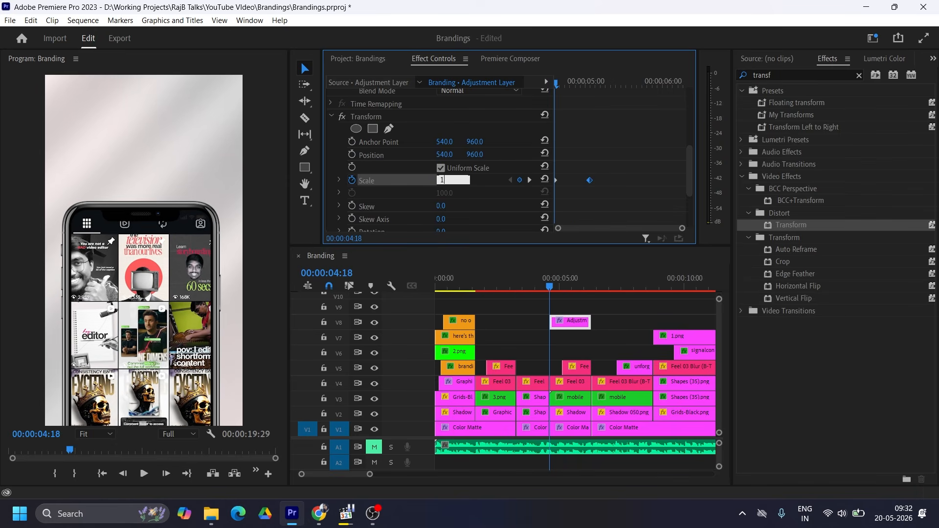
key("Return")
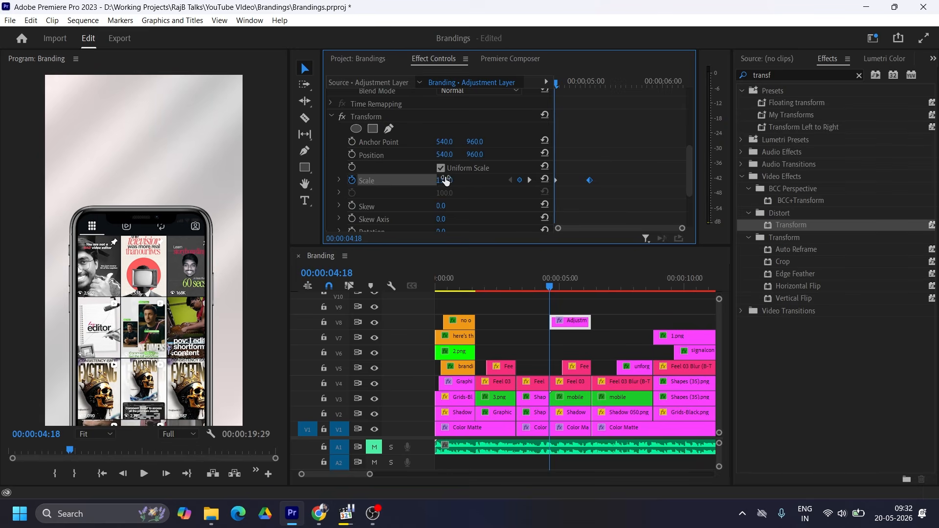
- Apply Ease Out to the first and Ease In to the last Scale keyframe, and shape a fast-starting velocity curve
right_click(589, 180)
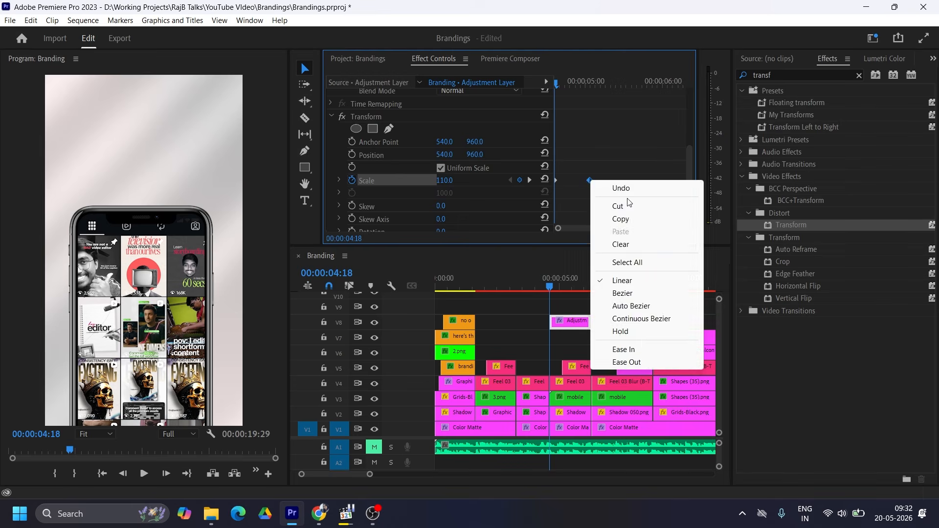
left_click(631, 348)
right_click(556, 180)
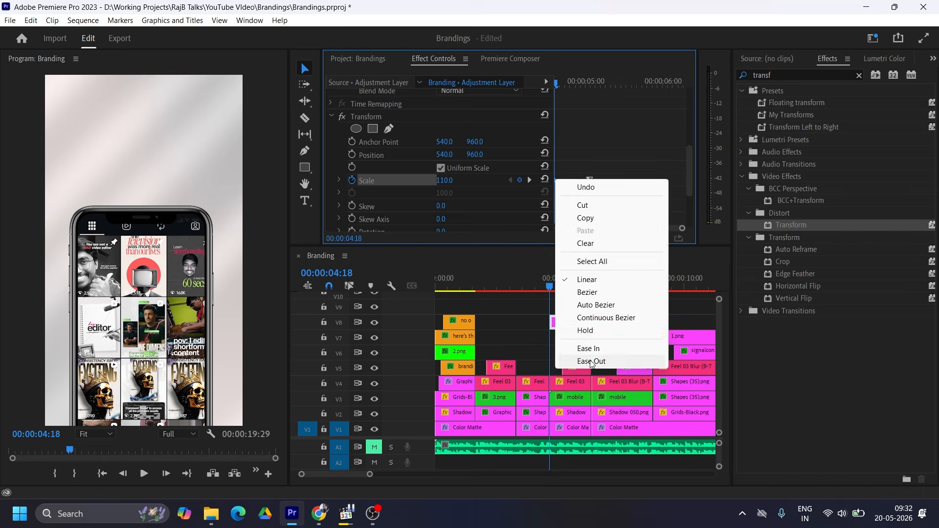
left_click(624, 361)
left_click(339, 181)
scroll(644, 169, "down", 3)
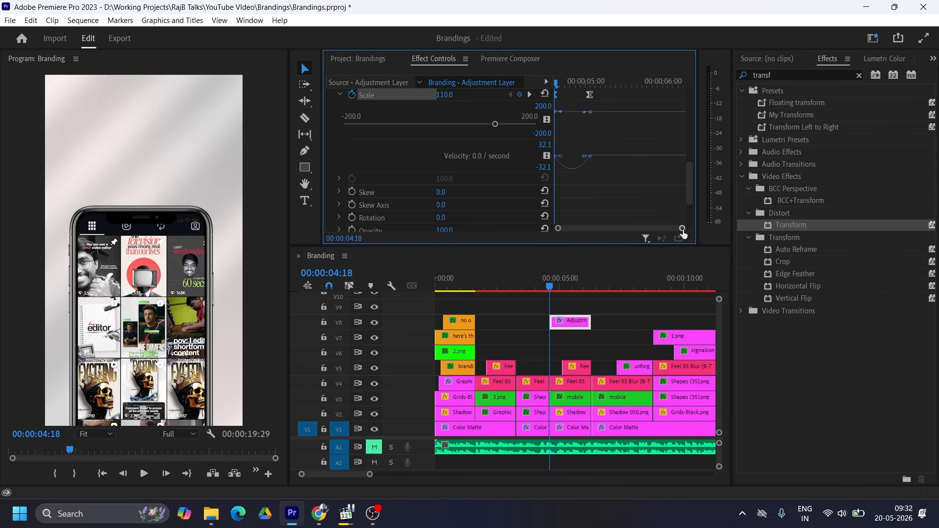
left_click_drag(682, 229, 618, 228)
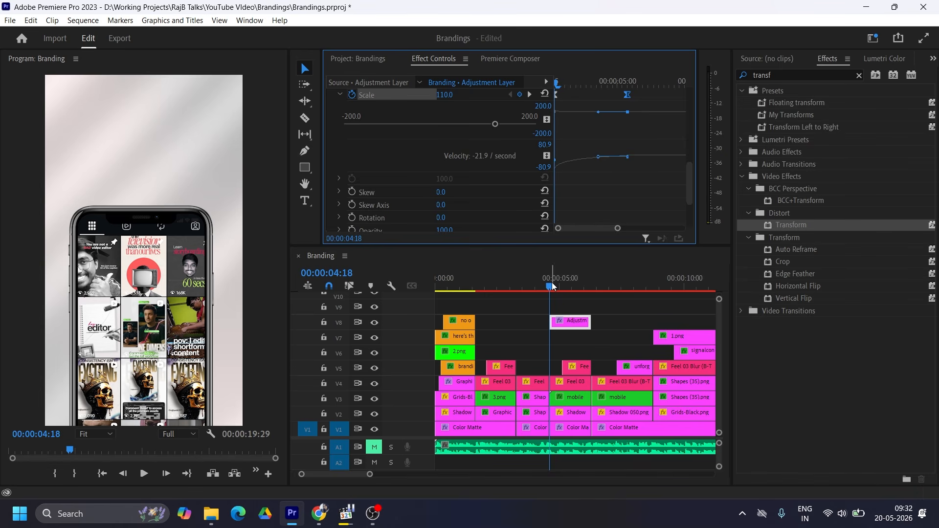
- Preview the zoom from the "not volume" scene and set the adjustment layer's starting Scale to 105
mouse_move(549, 285)
left_mouse_down()
mouse_move(562, 282)
mouse_move(539, 281)
left_mouse_up()
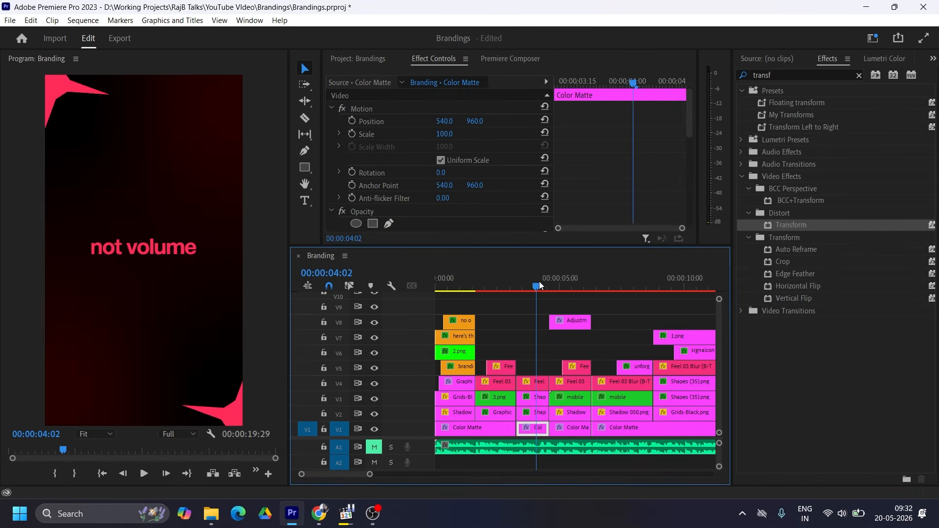
key("space")
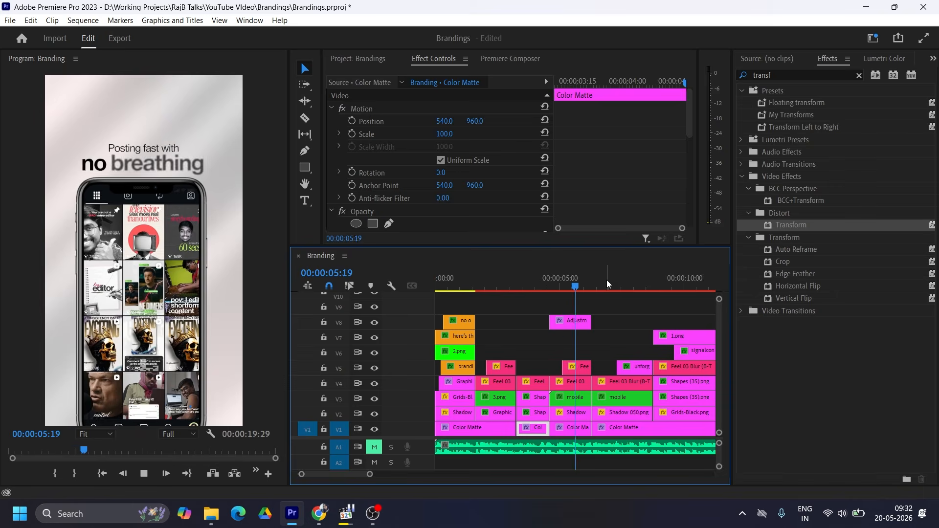
key("space")
left_click(570, 320)
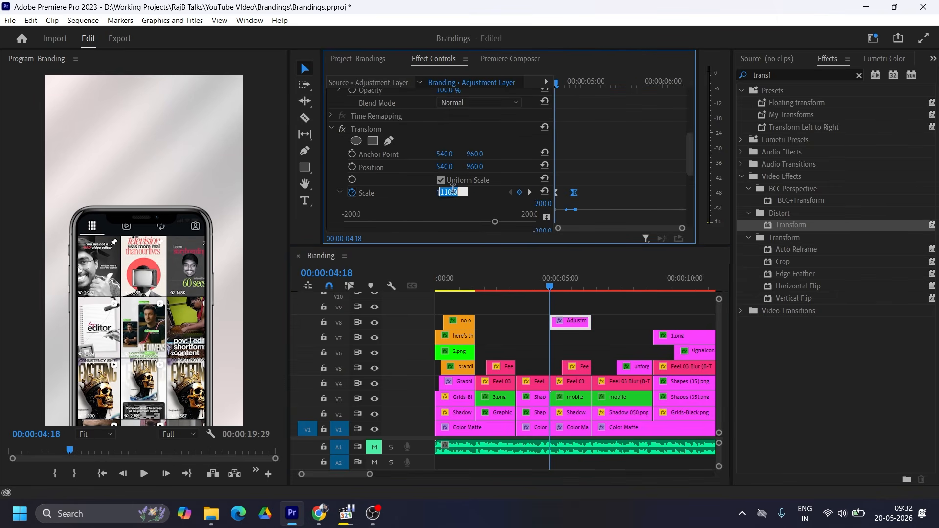
key("Return")
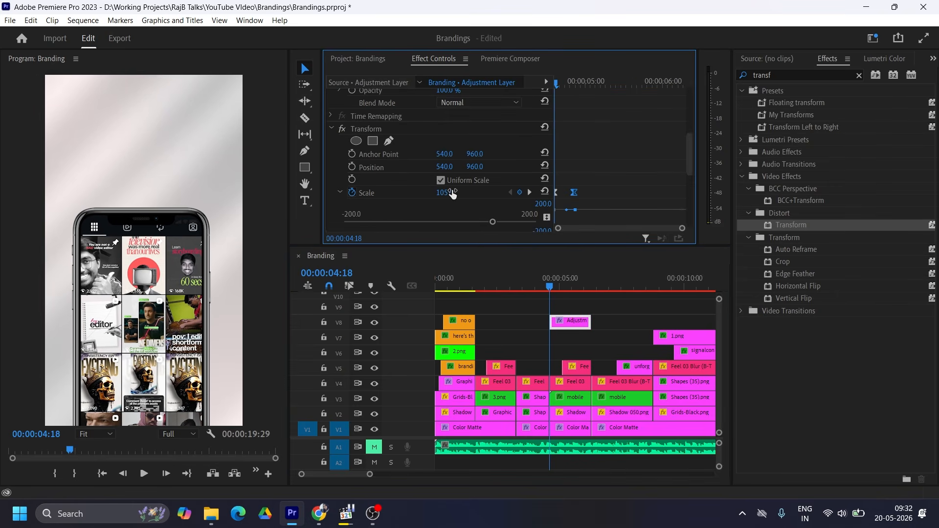
- Check the phone scene's zoom and delete its adjustment layer
left_click_drag(567, 88, 603, 84)
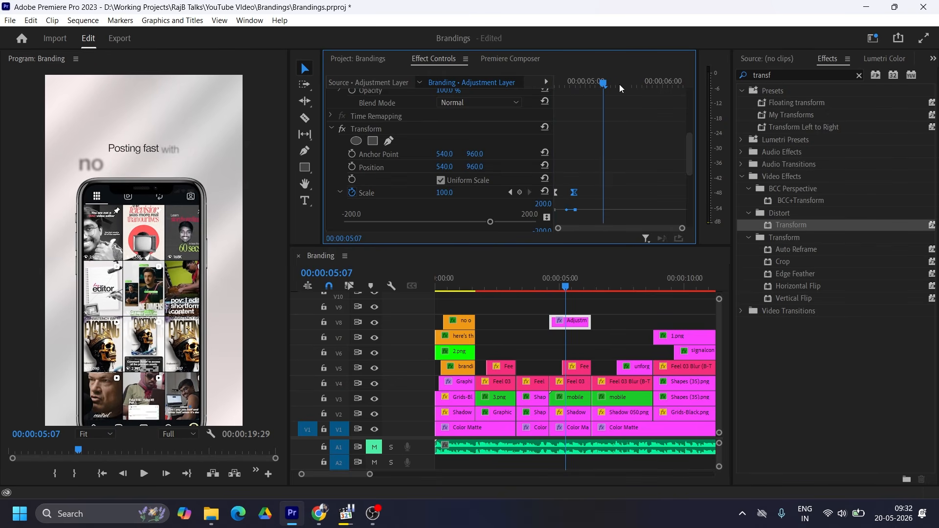
left_click(567, 324)
key("Delete")
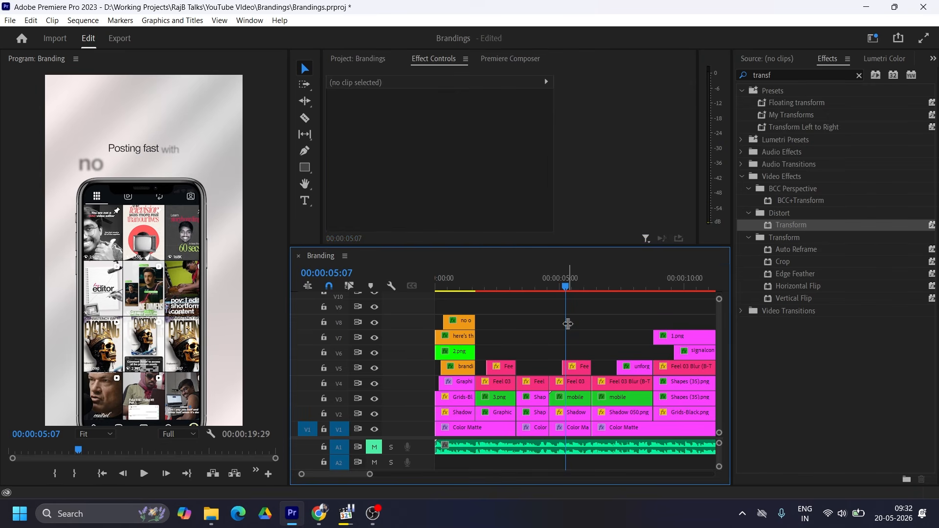
- Remove the Motion Scale keyframes from the "not volume" title clip
mouse_move(544, 282)
left_mouse_down()
mouse_move(528, 279)
mouse_move(538, 286)
left_mouse_up()
left_click(535, 382)
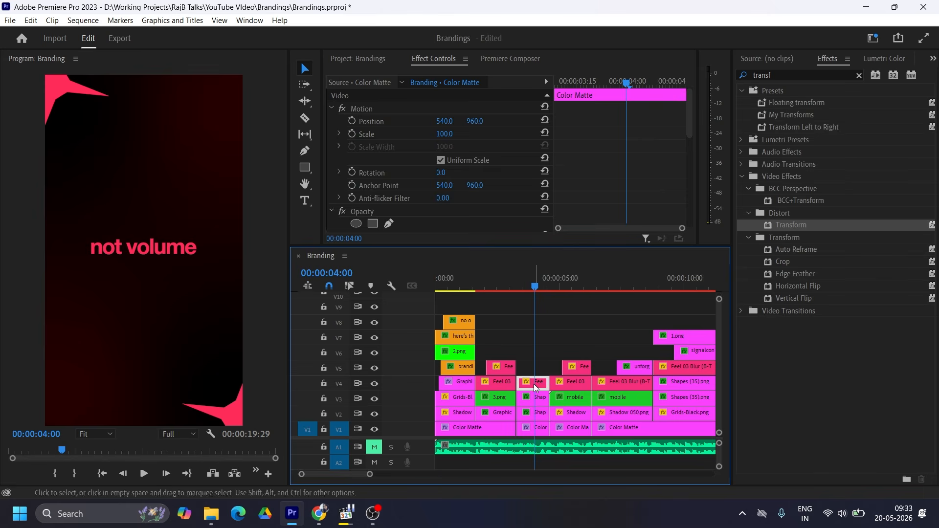
left_click(352, 147)
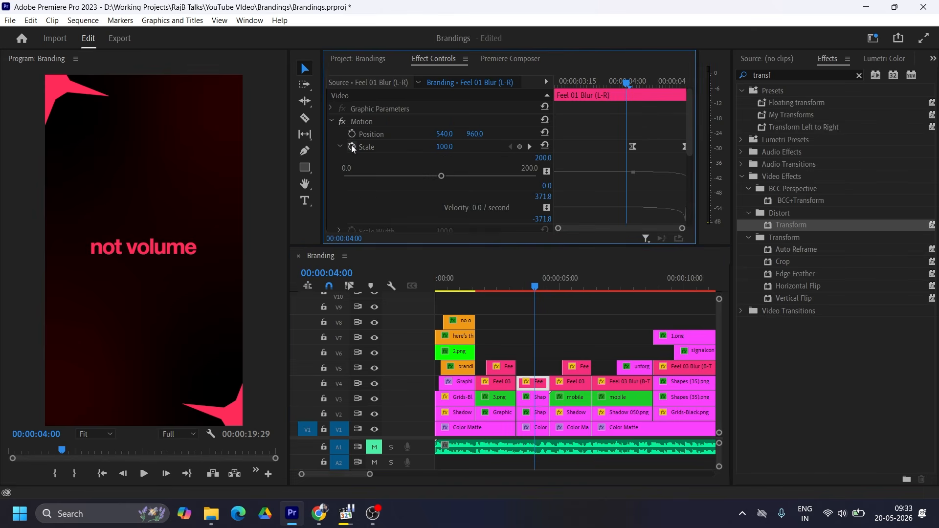
left_click(525, 271)
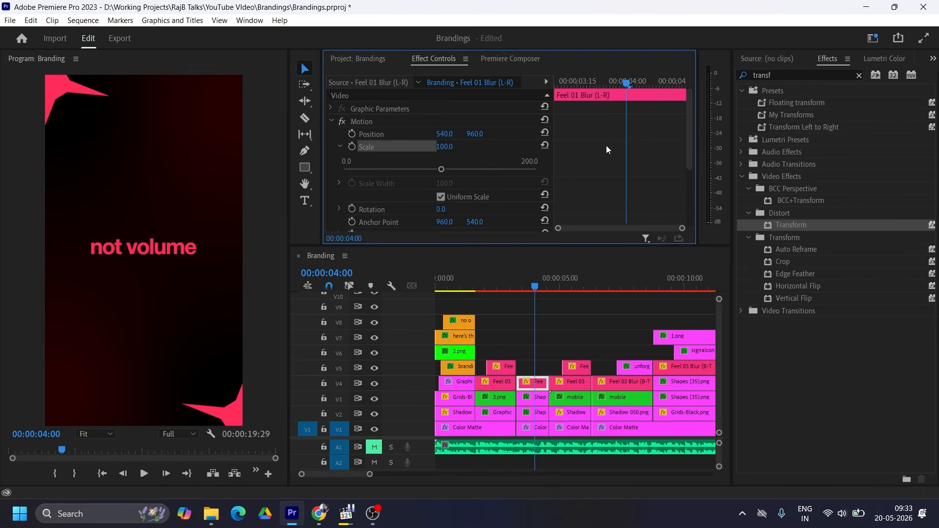
- Apply Transform to the "not volume" title and keyframe Position from 960, 540 at 00:00:04:00 to 960, 496 at 00:00:04:06
left_click(788, 226)
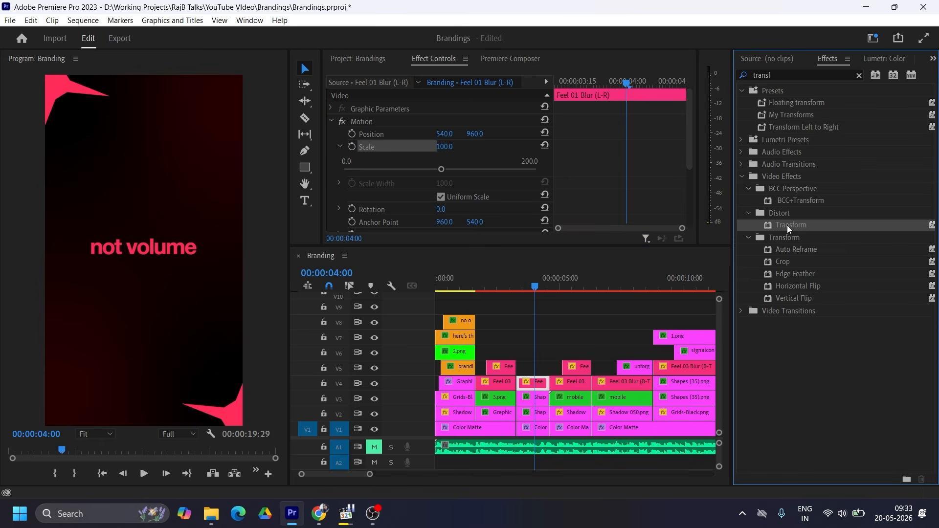
left_click_drag(611, 281, 629, 189)
scroll(630, 190, "down", 6)
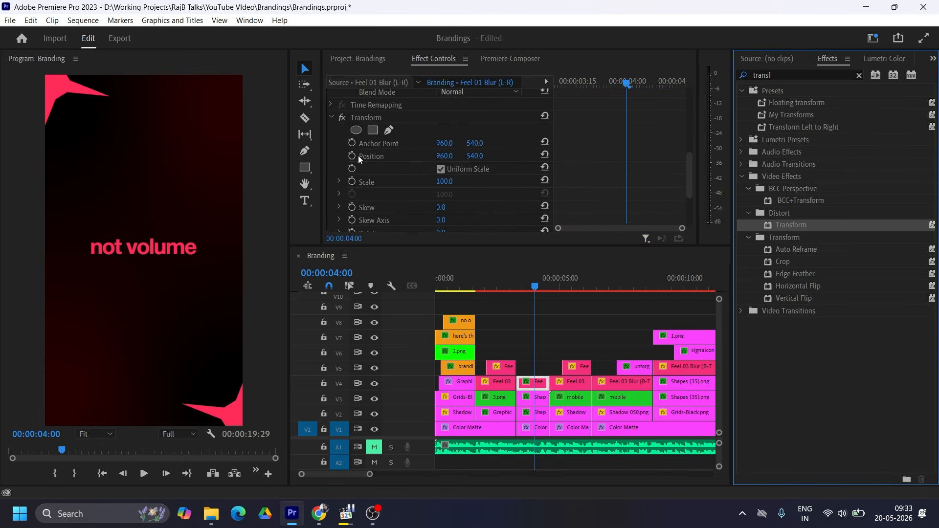
left_click(352, 156)
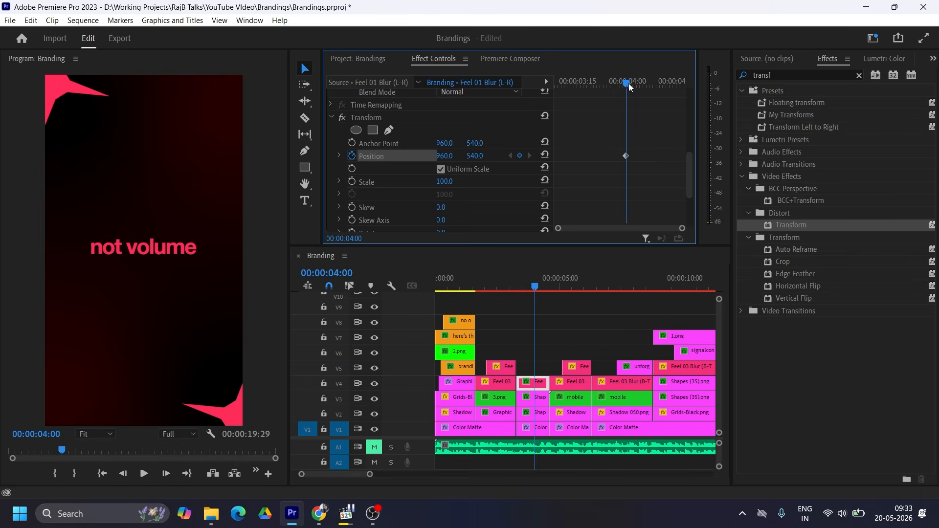
left_click_drag(629, 84, 647, 83)
left_click_drag(480, 156, 472, 156)
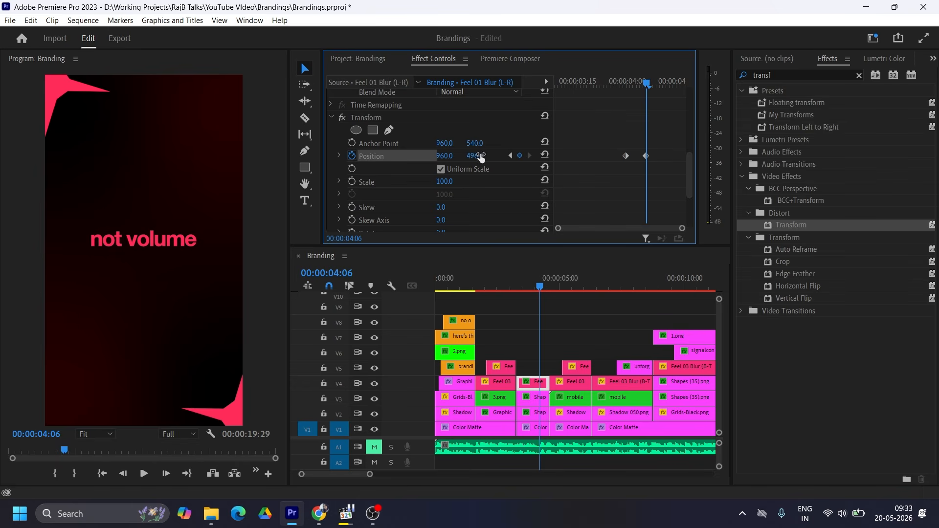
- Apply Ease In to the title's end Position keyframe and Ease Out to its start keyframe
right_click(647, 156)
mouse_move(749, 260)
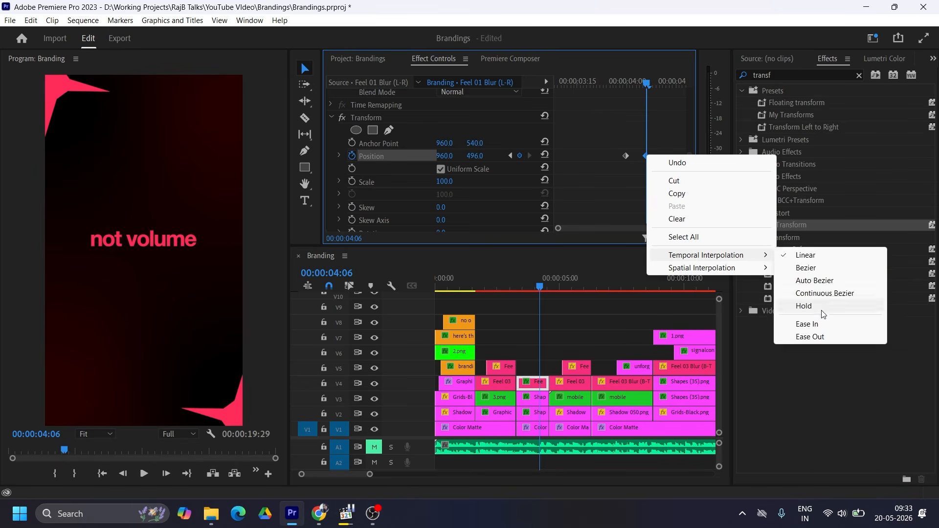
left_click(815, 323)
right_click(627, 156)
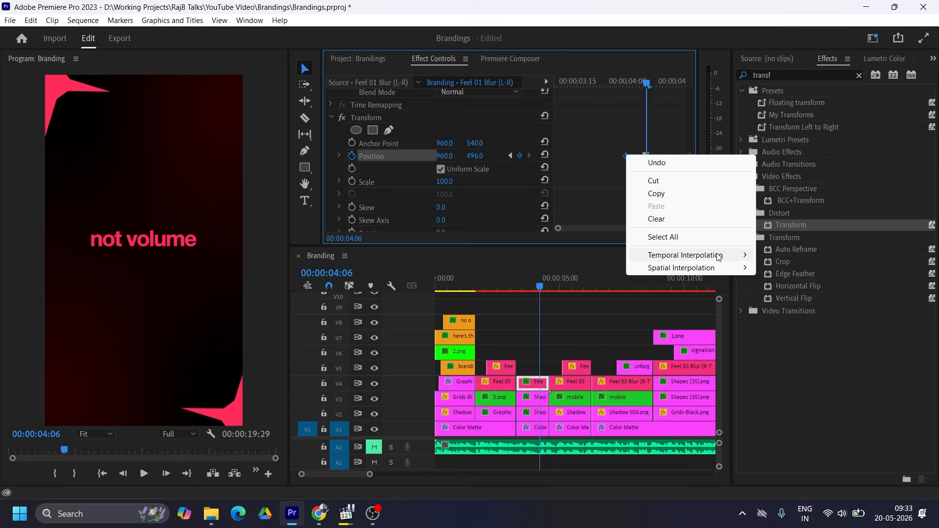
mouse_move(718, 256)
left_click(802, 337)
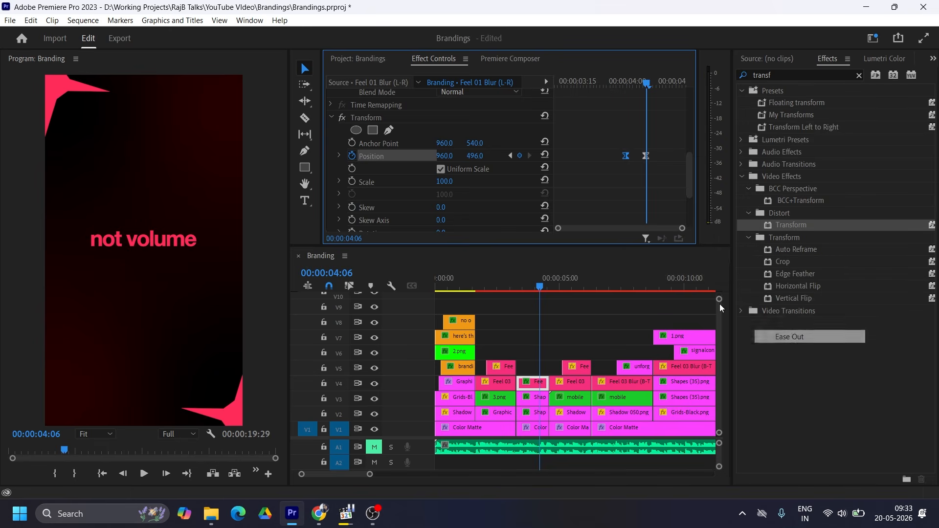
- Give the title's Position an accelerating velocity curve, delay both keyframes so it finishes at the clip's end, and preview through the light bulb scene
left_click(339, 155)
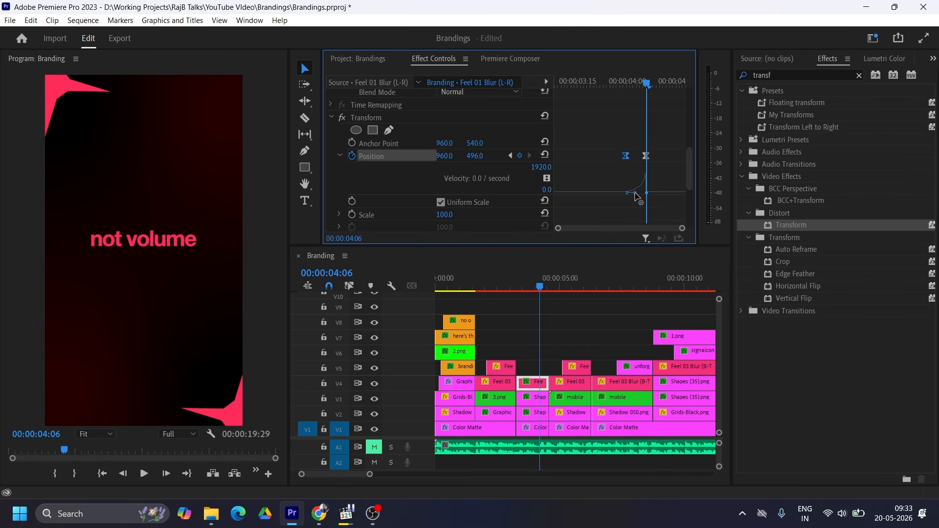
mouse_move(647, 157)
left_mouse_down()
mouse_move(686, 156)
mouse_move(646, 156)
left_mouse_up()
left_click(527, 278)
key("space")
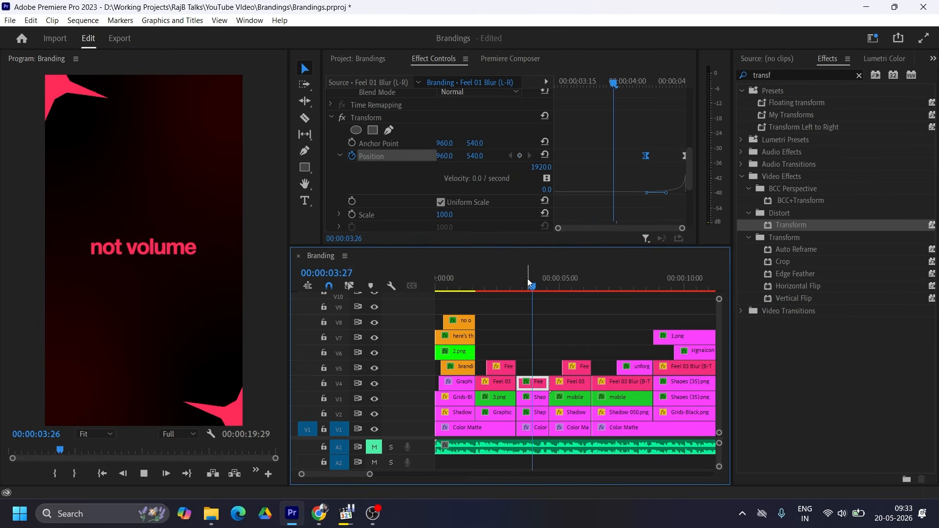
left_click_drag(527, 278, 514, 280)
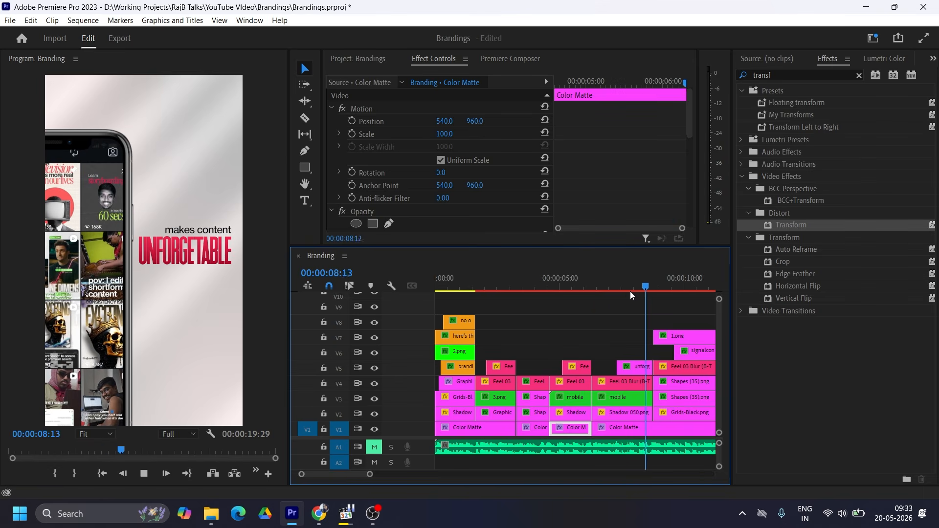
key("space")
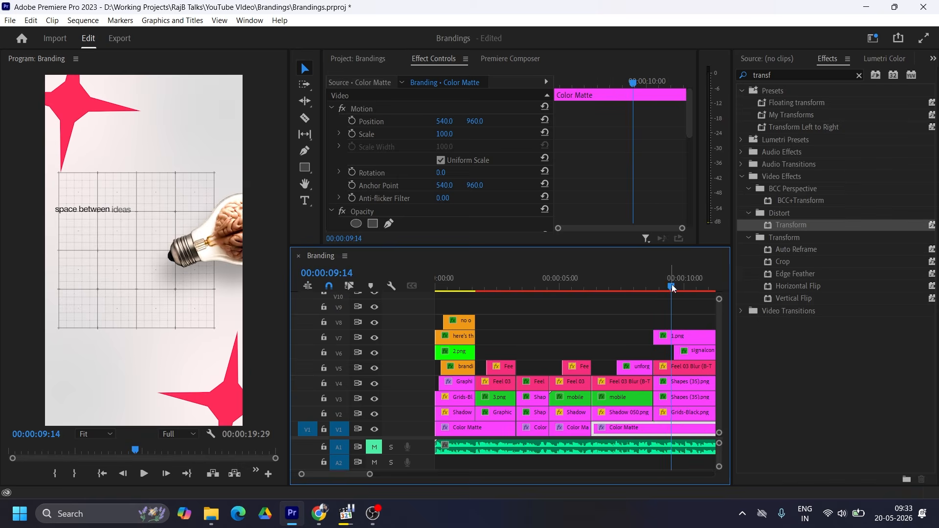
- Place an adjustment layer at 00:00:06:00 on V6 and trim it to a short span over the cut between the two phone scenes
left_click_drag(672, 286, 586, 275)
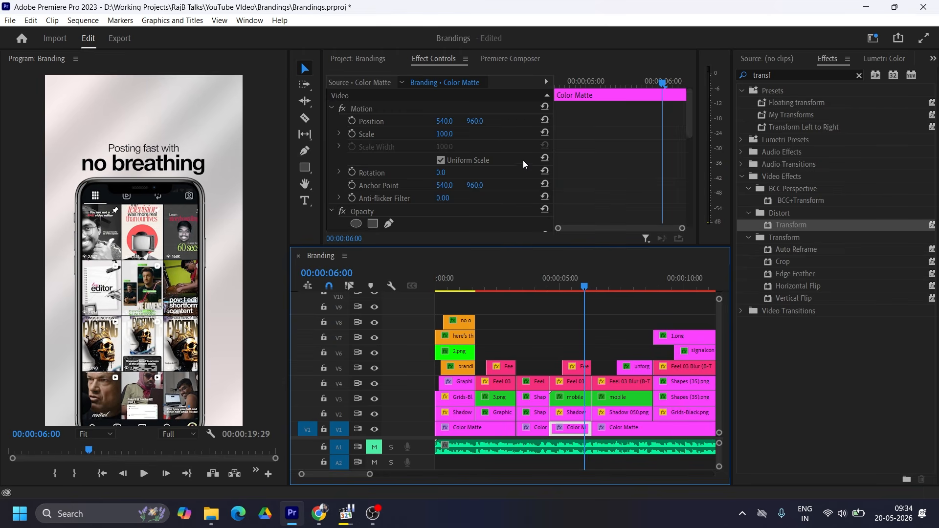
left_click(364, 58)
left_click_drag(627, 163, 587, 320)
left_click_drag(708, 321, 596, 352)
- Find the Gaussian Blur effect and apply it to the adjustment layer over the cut between the phone scenes
left_click(777, 64)
left_click(826, 59)
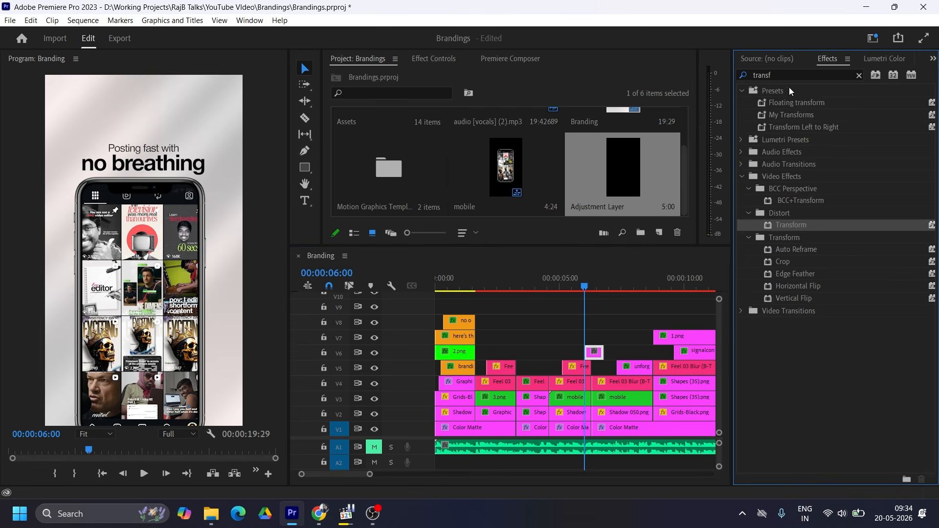
left_click(787, 75)
type("gaussi")
double_click(797, 225)
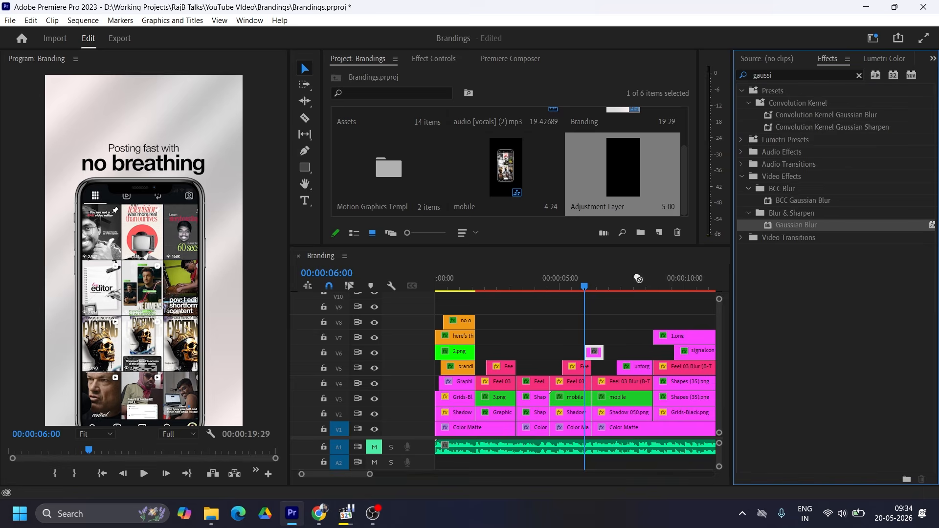
- Keyframe the adjustment layer's Gaussian Blur Blurriness at 0 on its start and end, and 30 at the scene cut at 00:00:06:09
key("equal")
key("equal")
left_click_drag(578, 287, 609, 288)
left_click(447, 57)
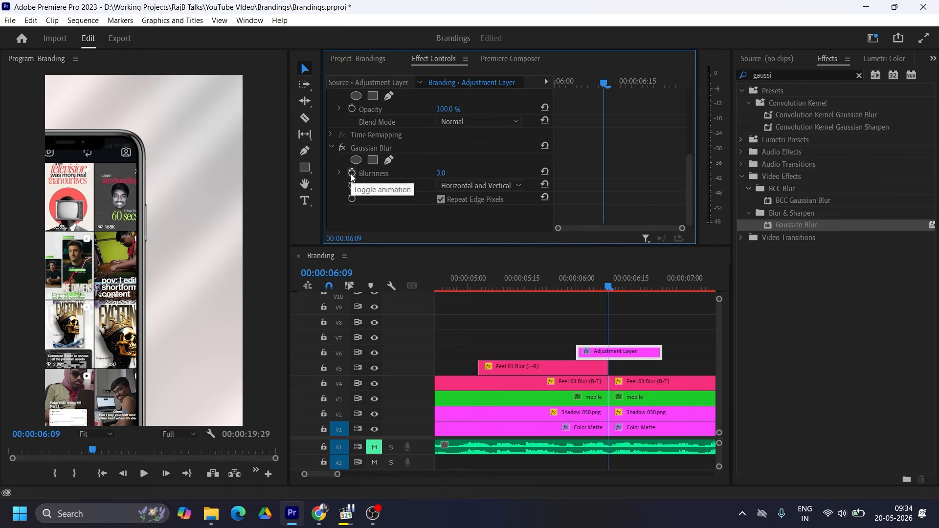
left_click(352, 174)
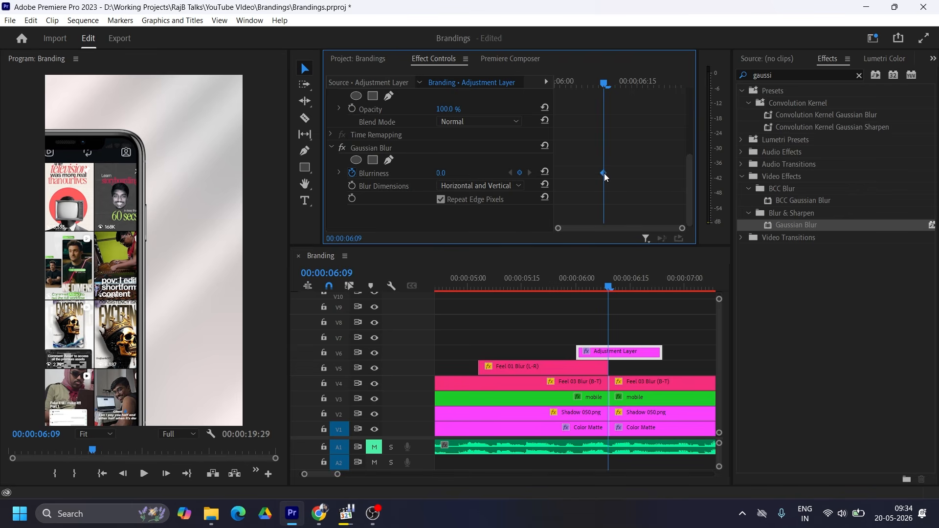
left_click_drag(604, 173, 453, 173)
left_click(518, 174)
left_click_drag(604, 173, 724, 175)
left_click_drag(441, 173, 465, 173)
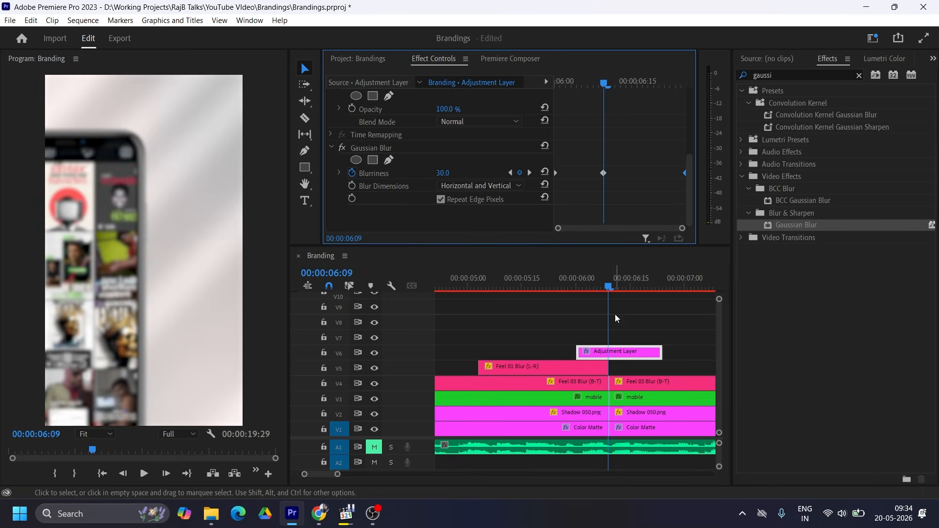
- Nudge the adjustment layer one frame earlier, split it at the scene cut, and play back the blur transition
key("alt+Left")
key("ctrl+k")
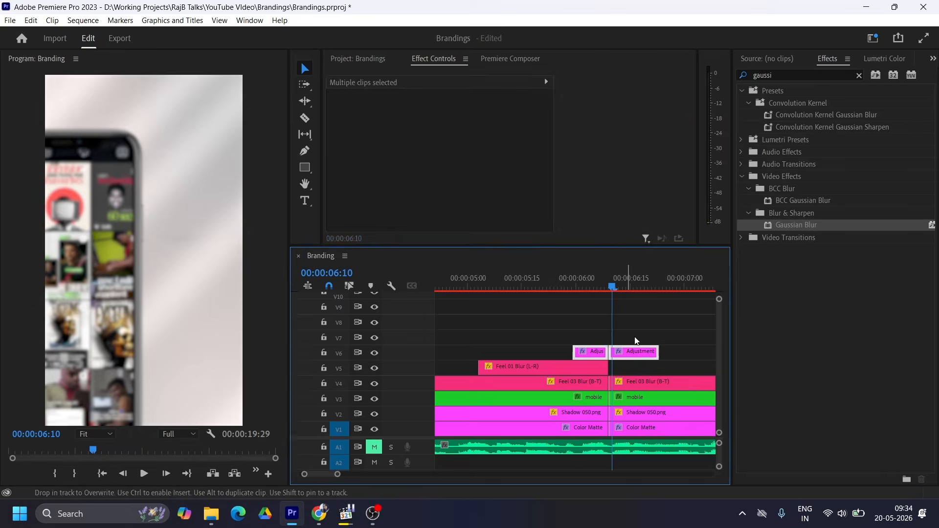
left_click(567, 280)
key("space")
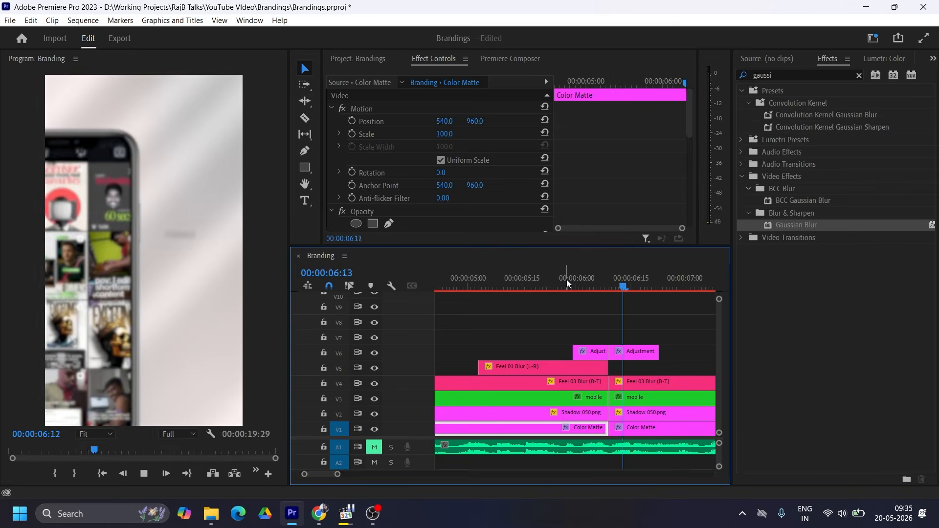
key("space")
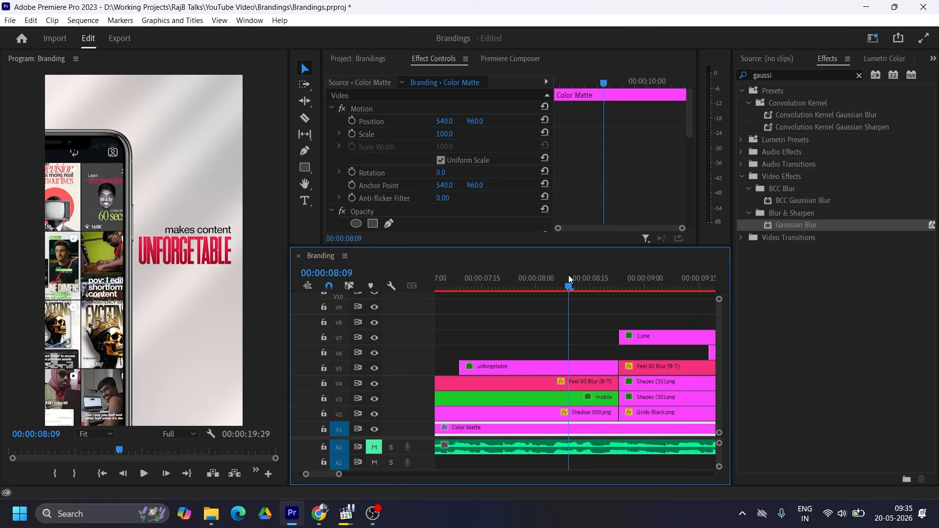
- Show the whole sequence in the timeline and preview the opening scenes from the start
left_click_drag(341, 478, 411, 477)
left_click(487, 281)
key("Home")
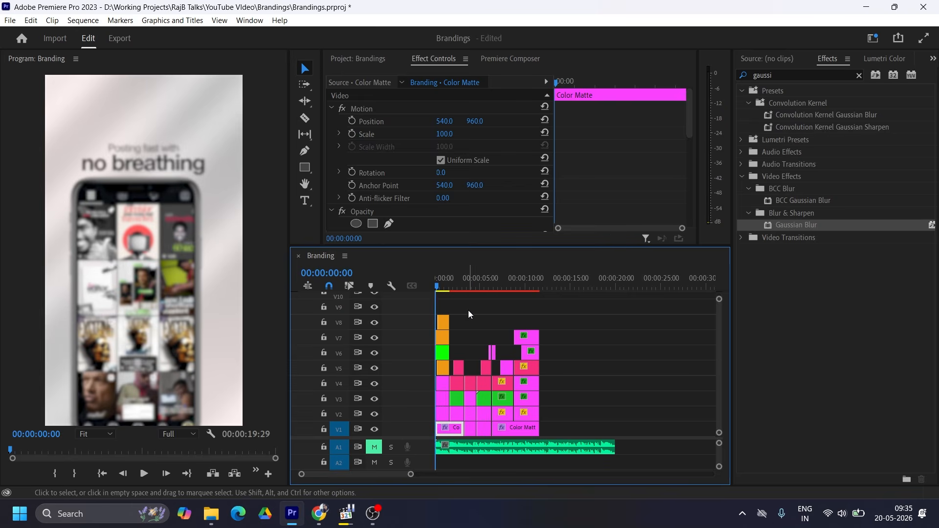
key("space")
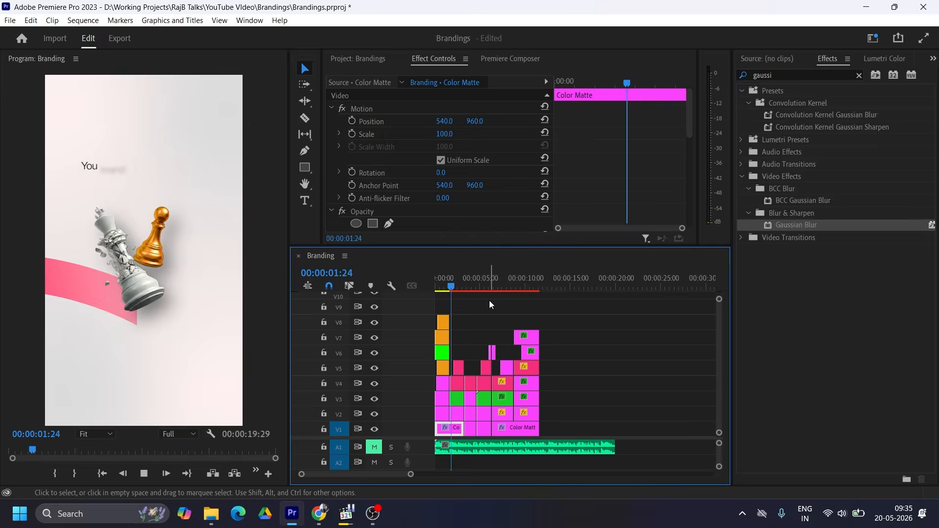
key("space")
key("Home")
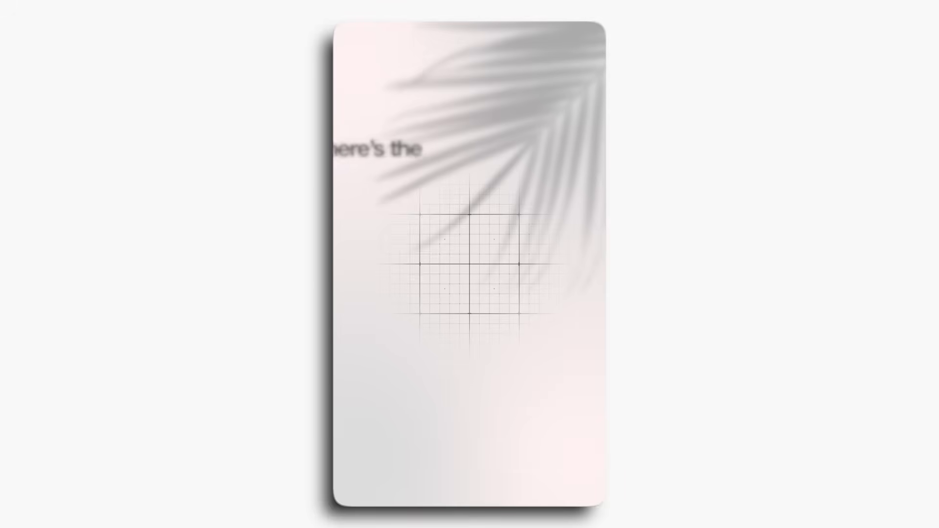